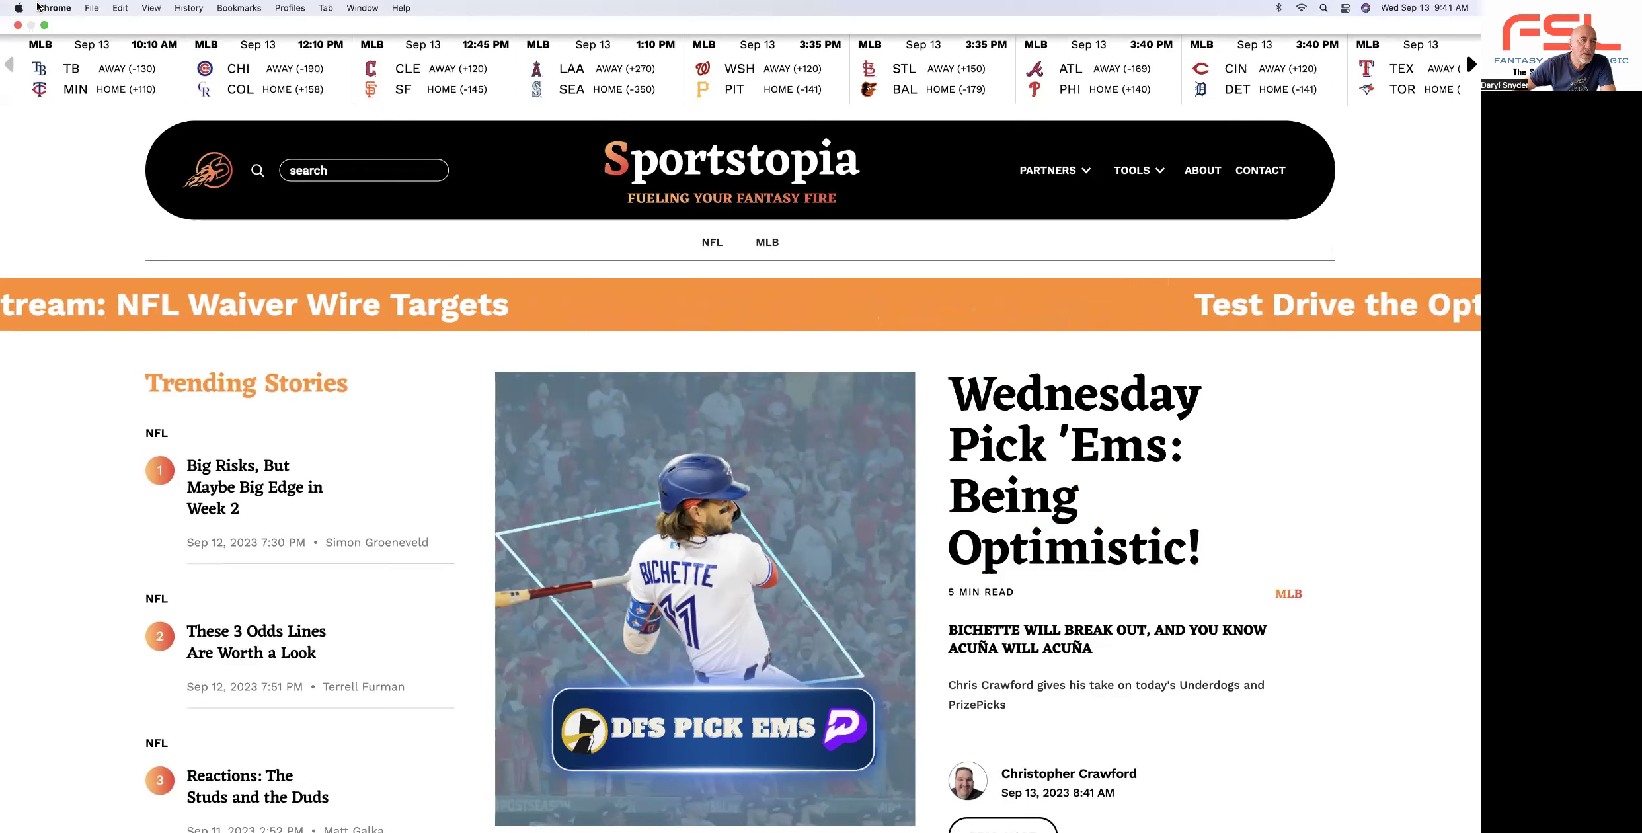
Switch to the DFS lineup tool's page, show it in full screen and dismiss the connection error.
{"action": "left_click", "coordinate": [41, 28]}
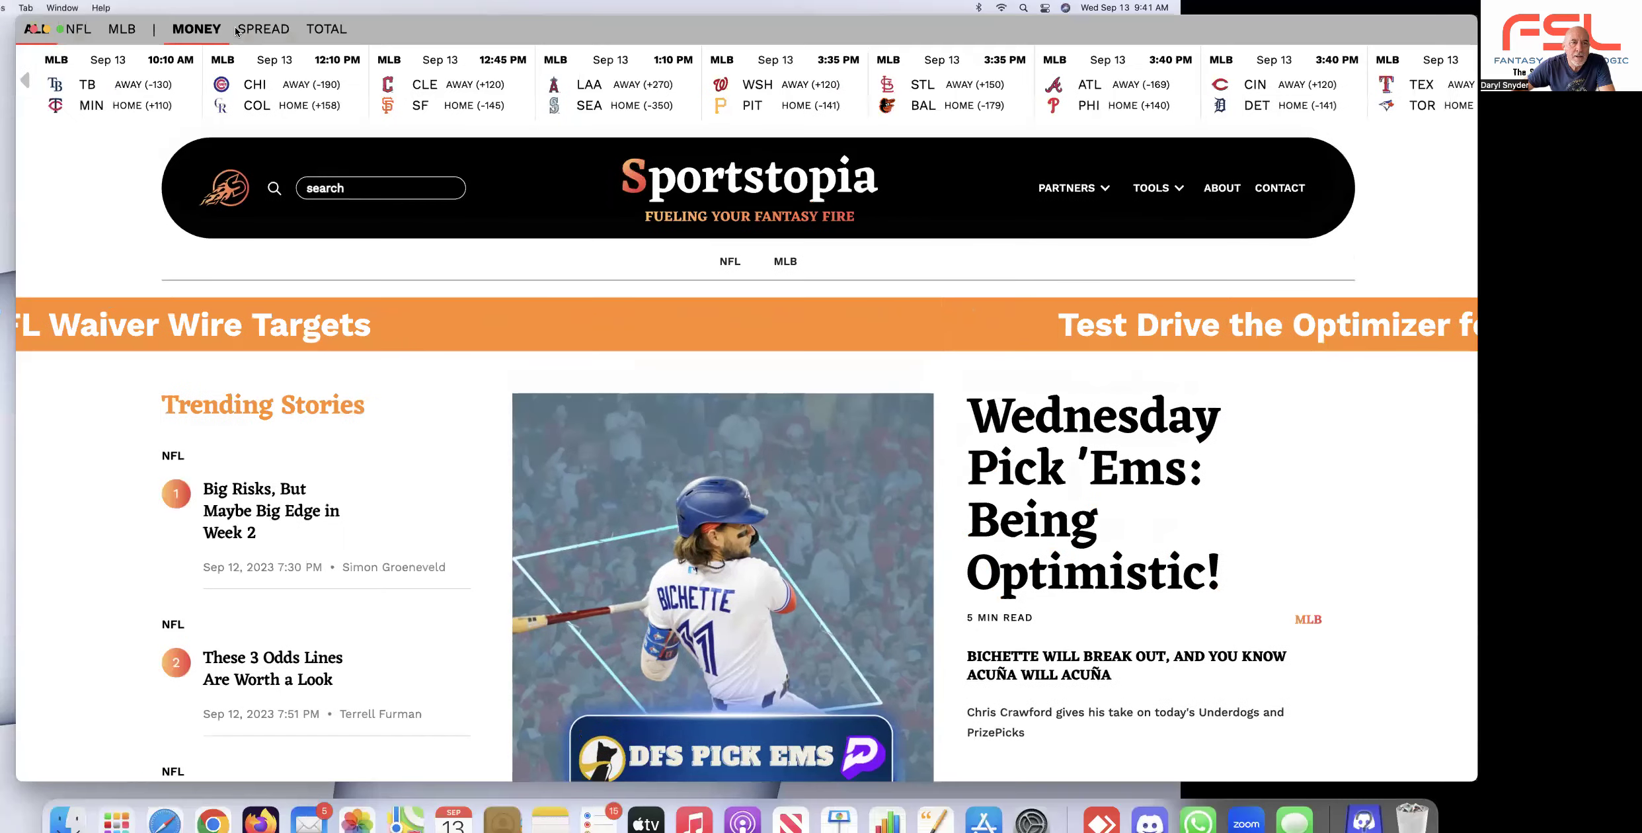
{"action": "key", "text": "ctrl+Tab"}
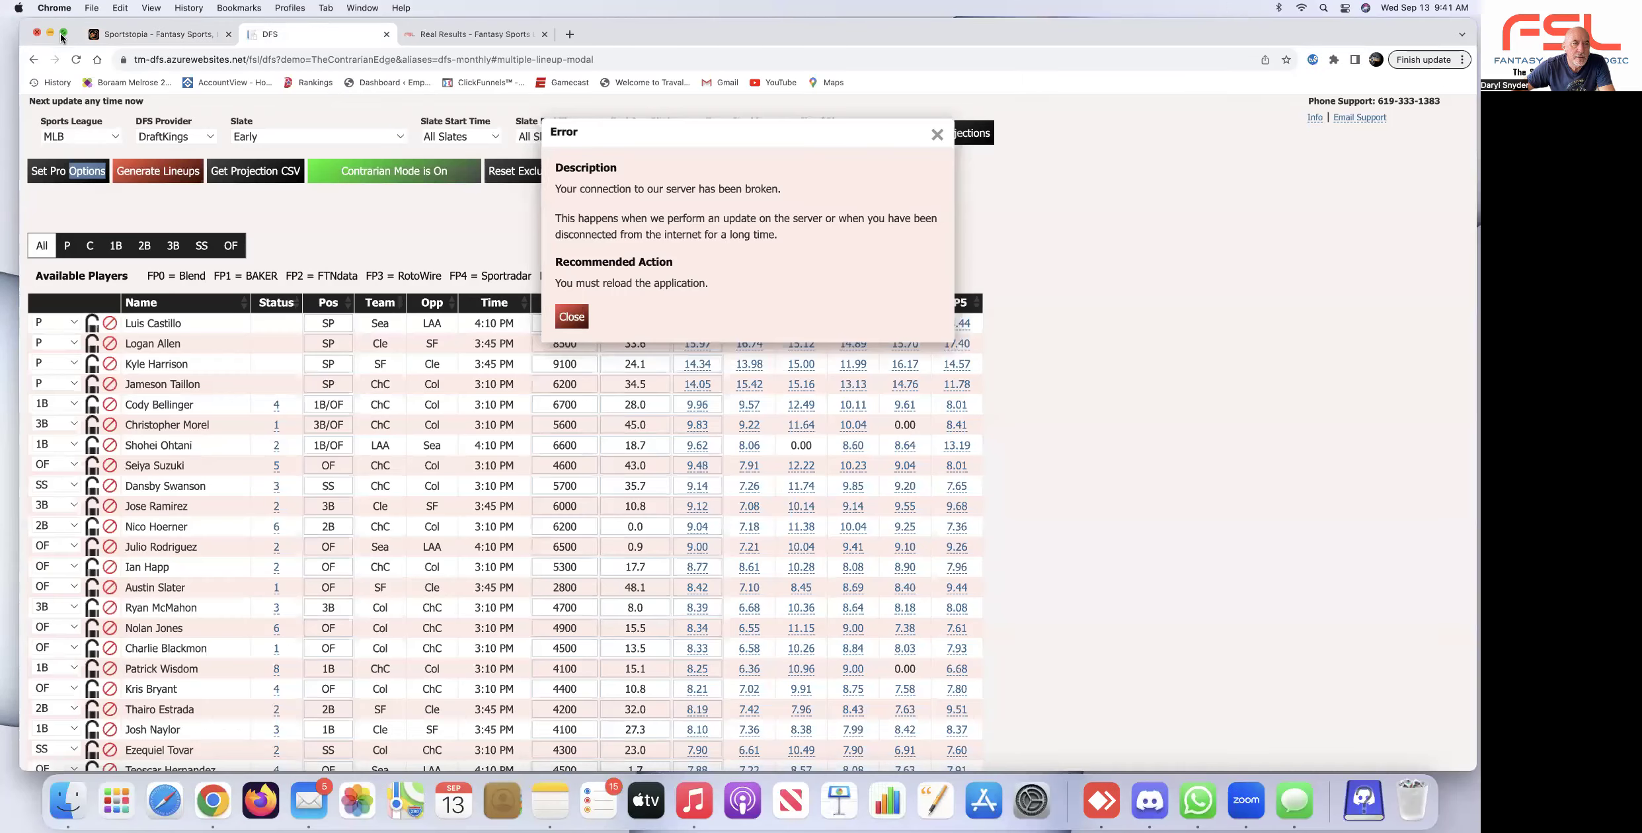
{"action": "left_click", "coordinate": [64, 33]}
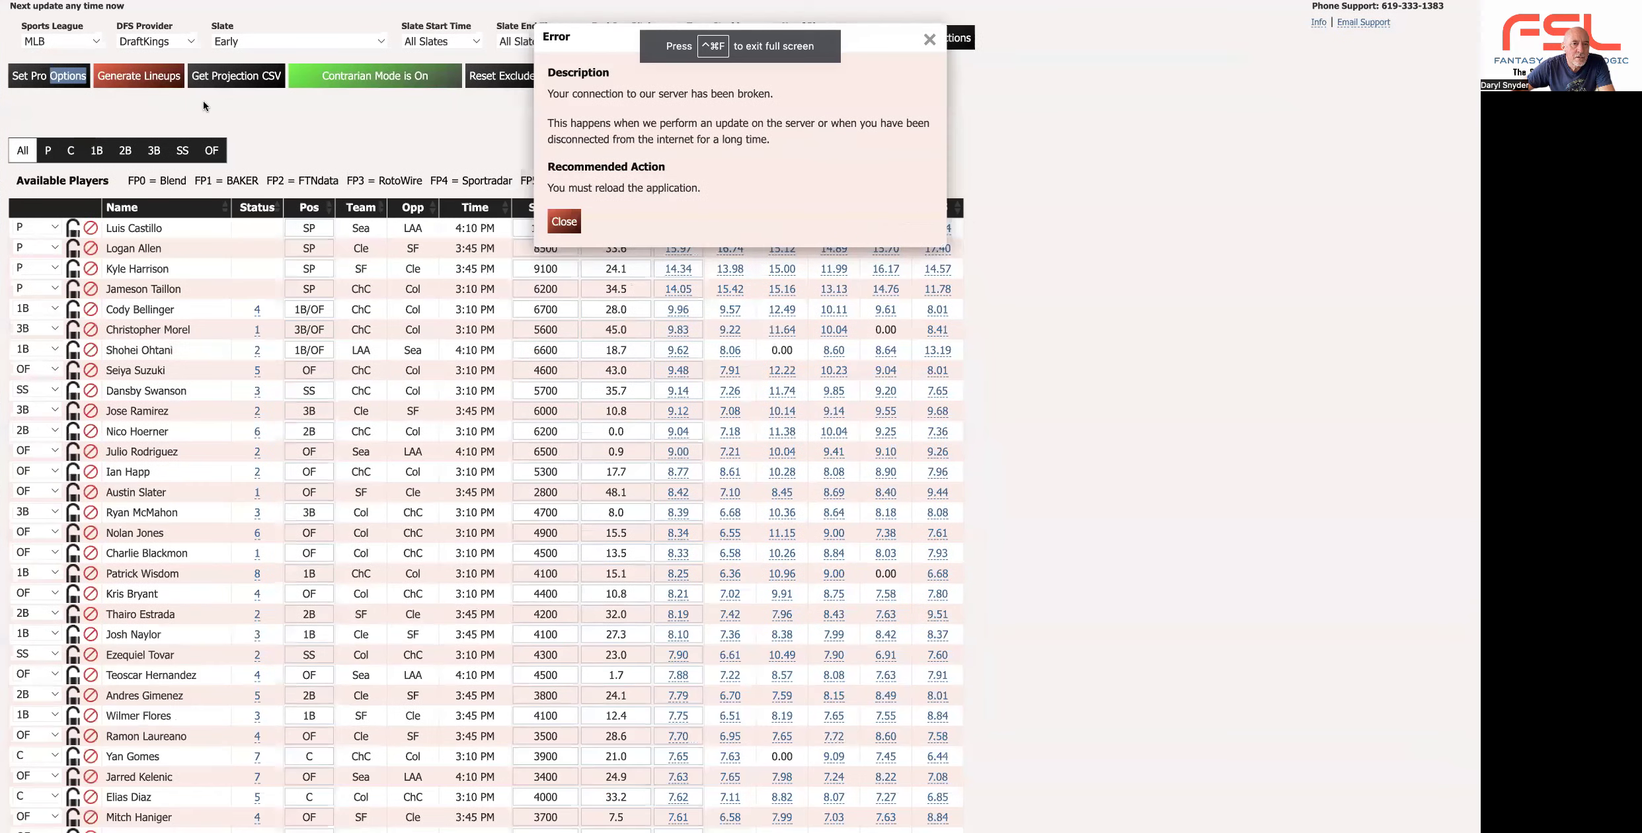
{"action": "left_click", "coordinate": [564, 223]}
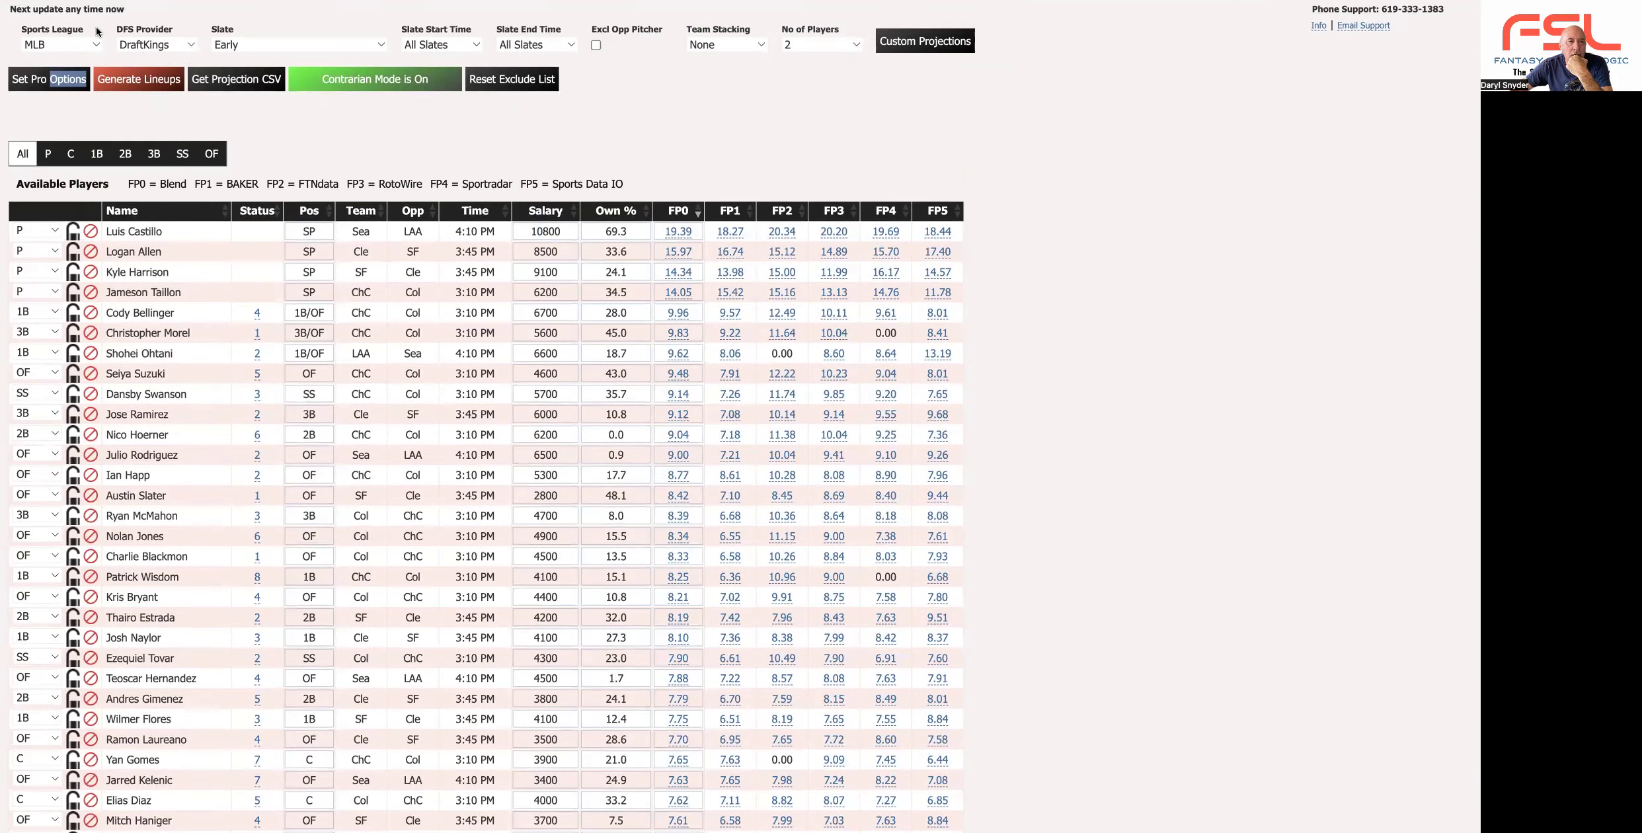
Review the available choices for sports league, DFS provider and slate without changing them.
{"action": "left_click", "coordinate": [96, 47]}
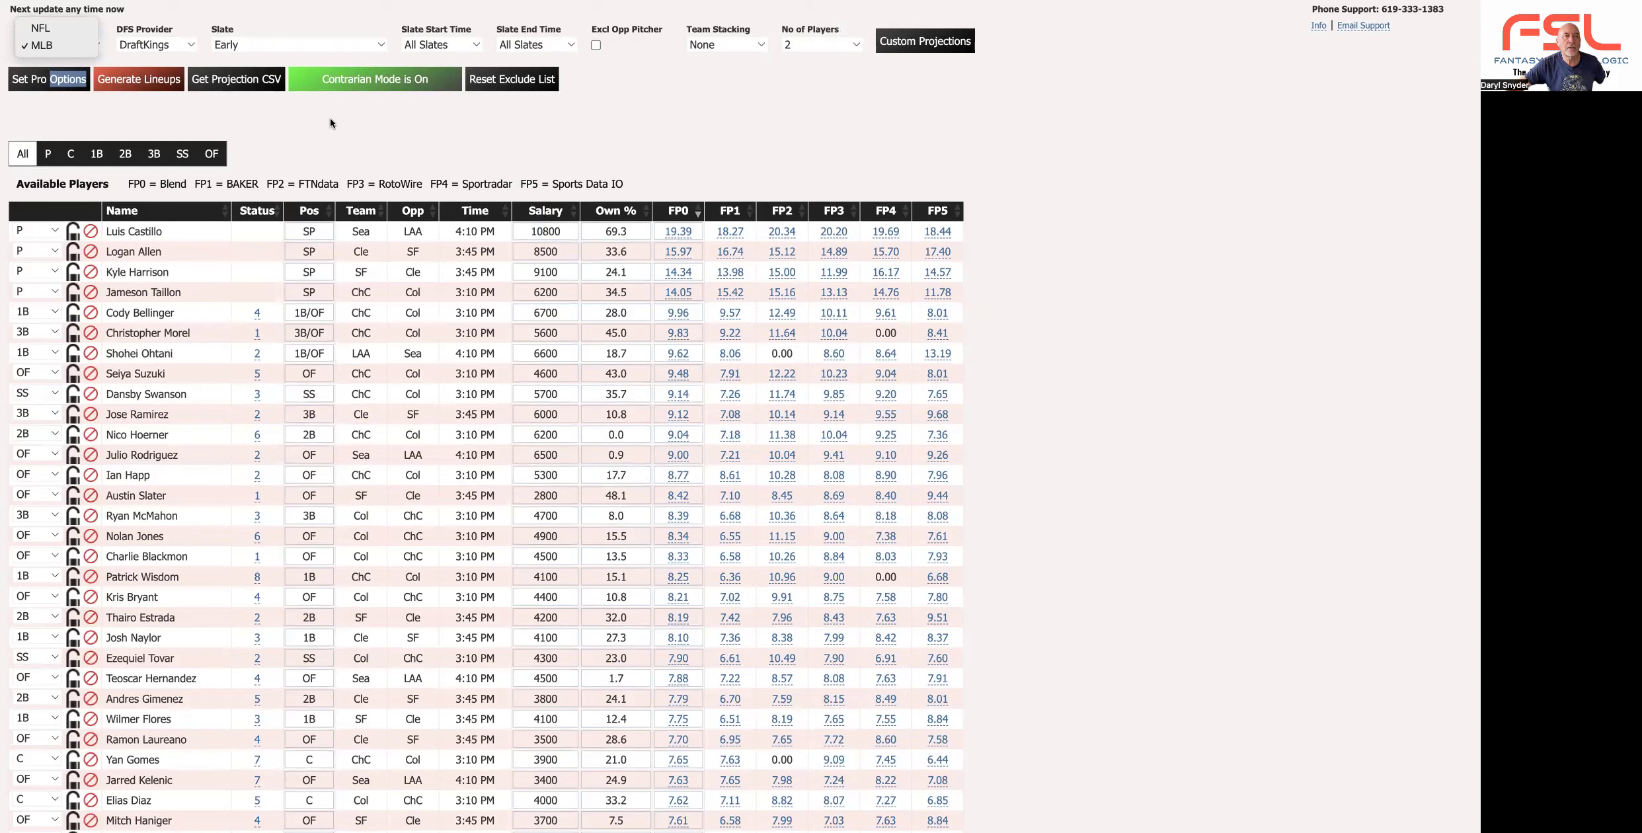
{"action": "left_click", "coordinate": [187, 45]}
{"action": "left_click", "coordinate": [187, 45]}
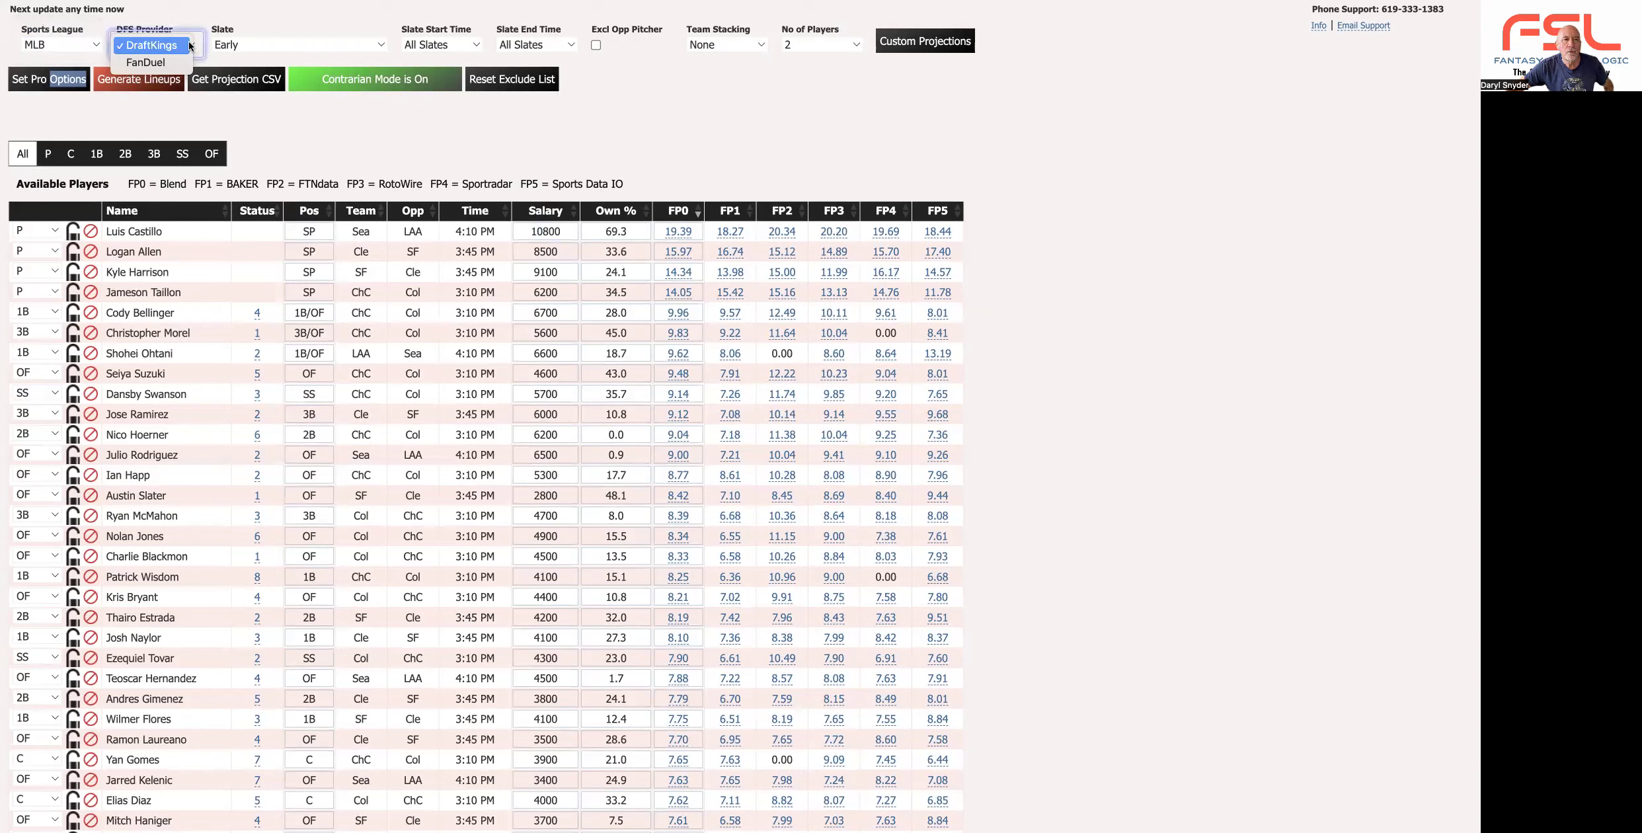
{"action": "left_click", "coordinate": [257, 85]}
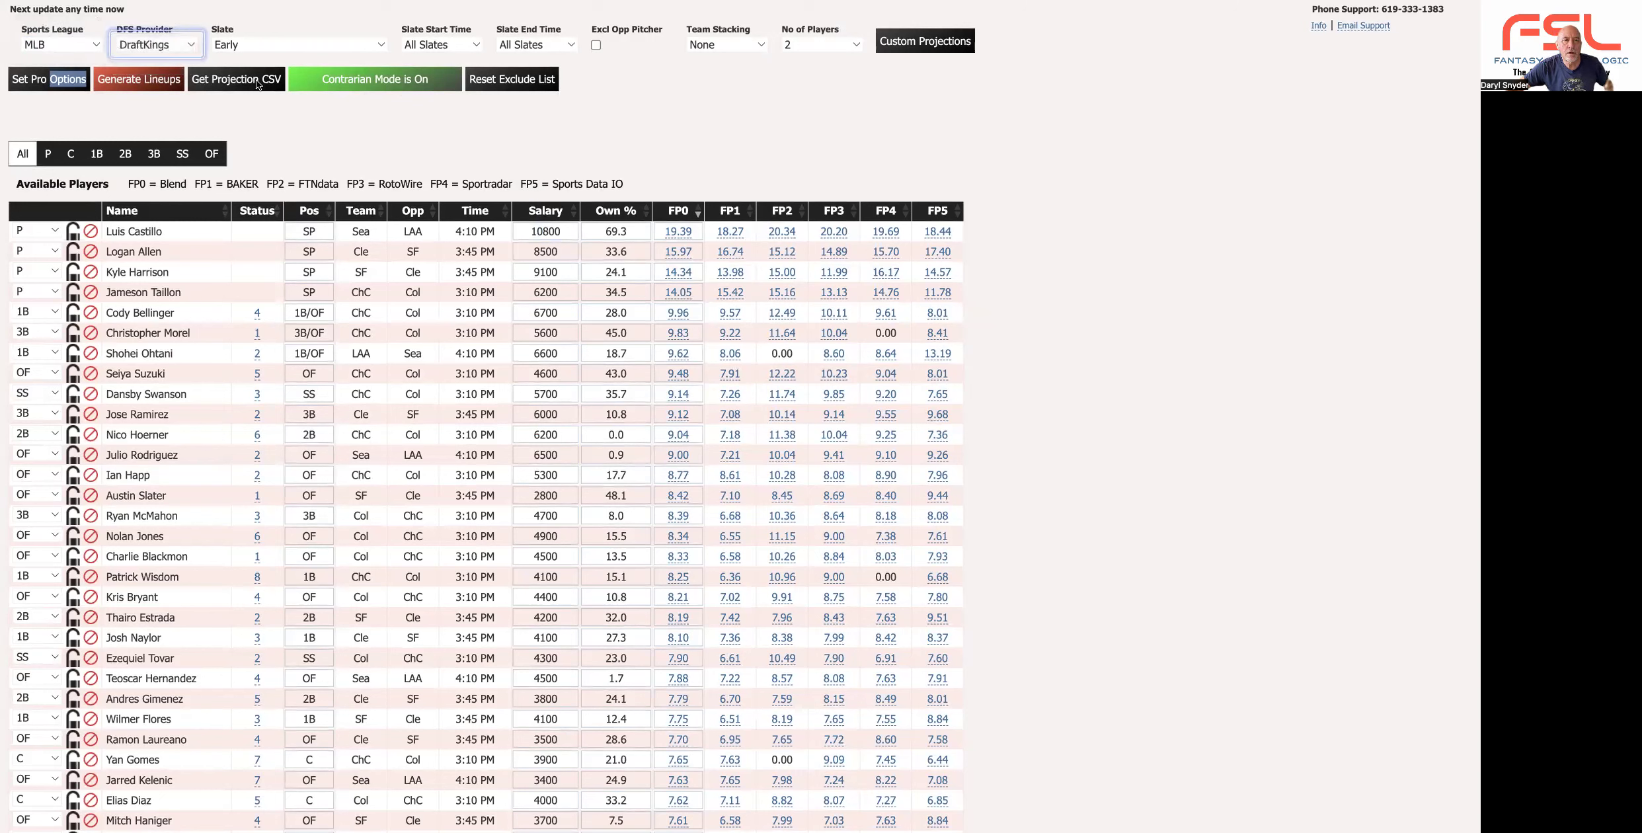
{"action": "left_click", "coordinate": [375, 41]}
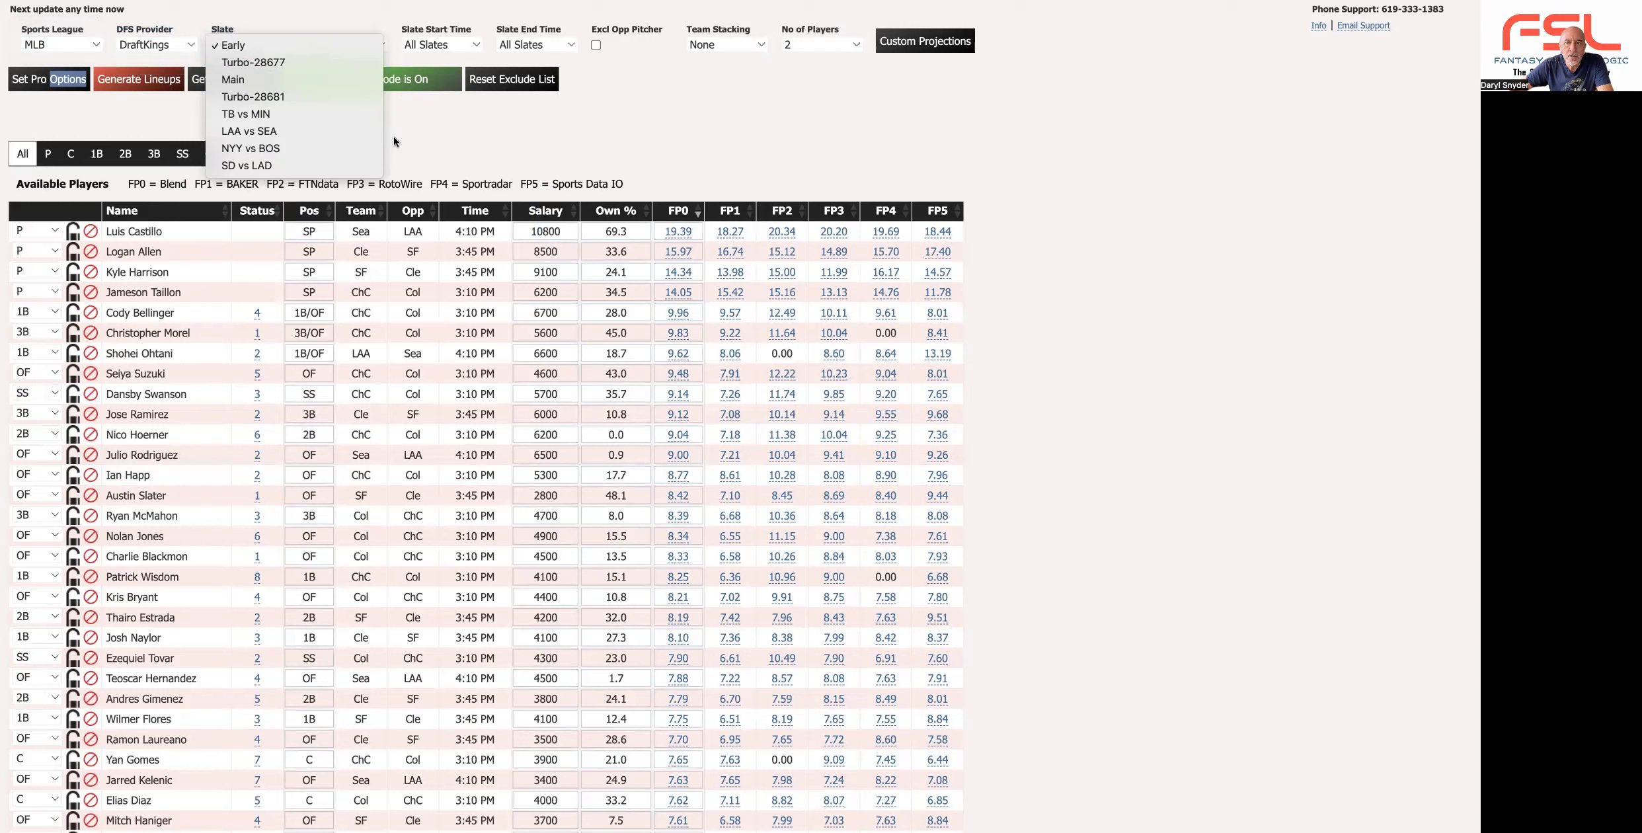
{"action": "left_click", "coordinate": [94, 47]}
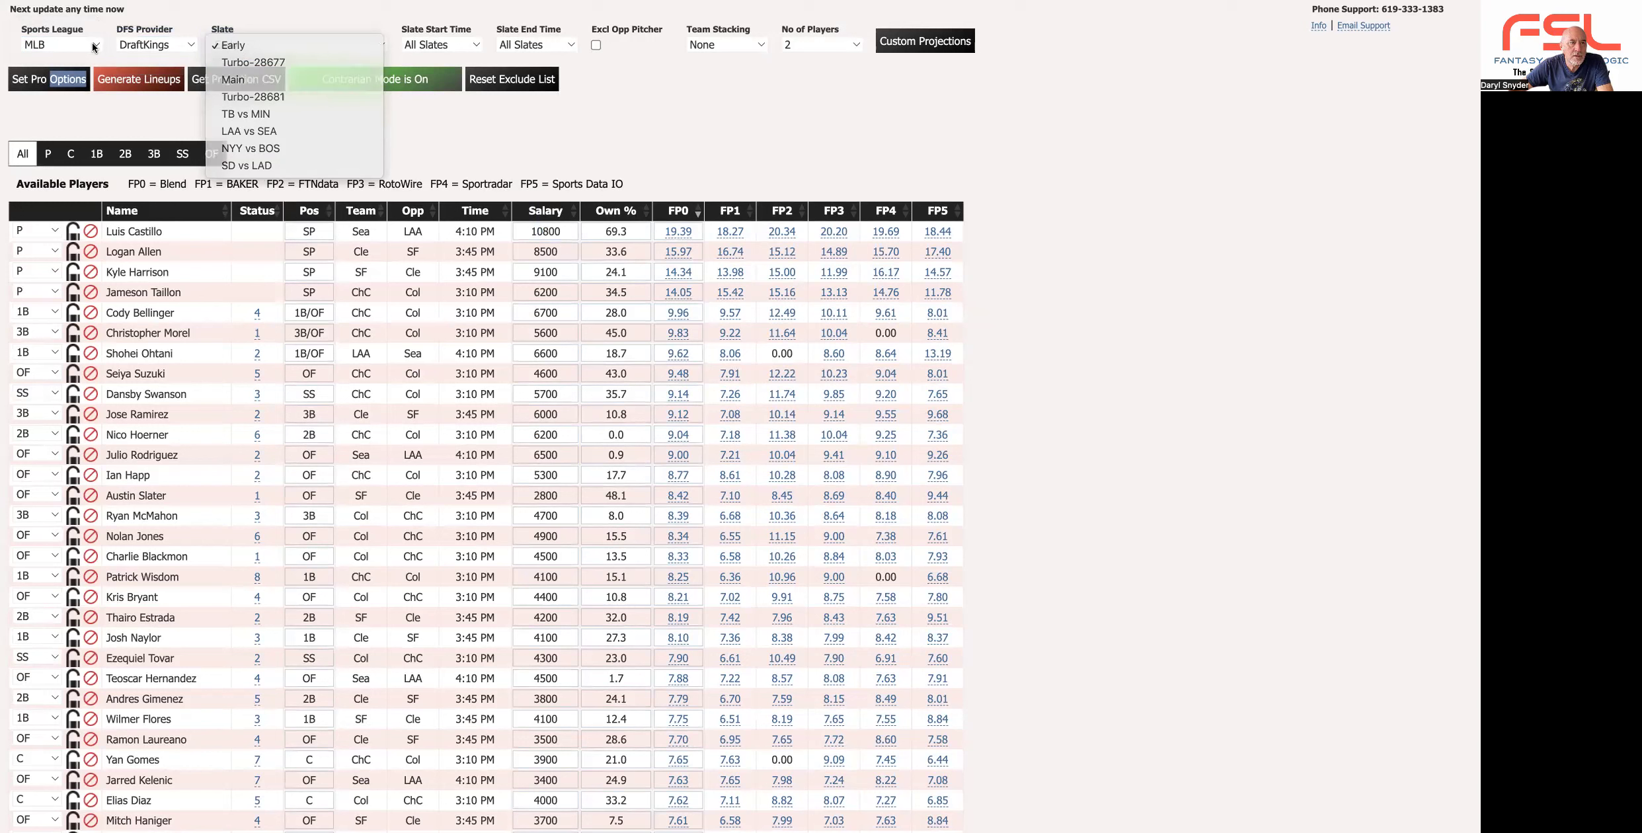
Set the sports league to NFL, dismissing the connection error and leaving full-screen view.
{"action": "left_click", "coordinate": [96, 47]}
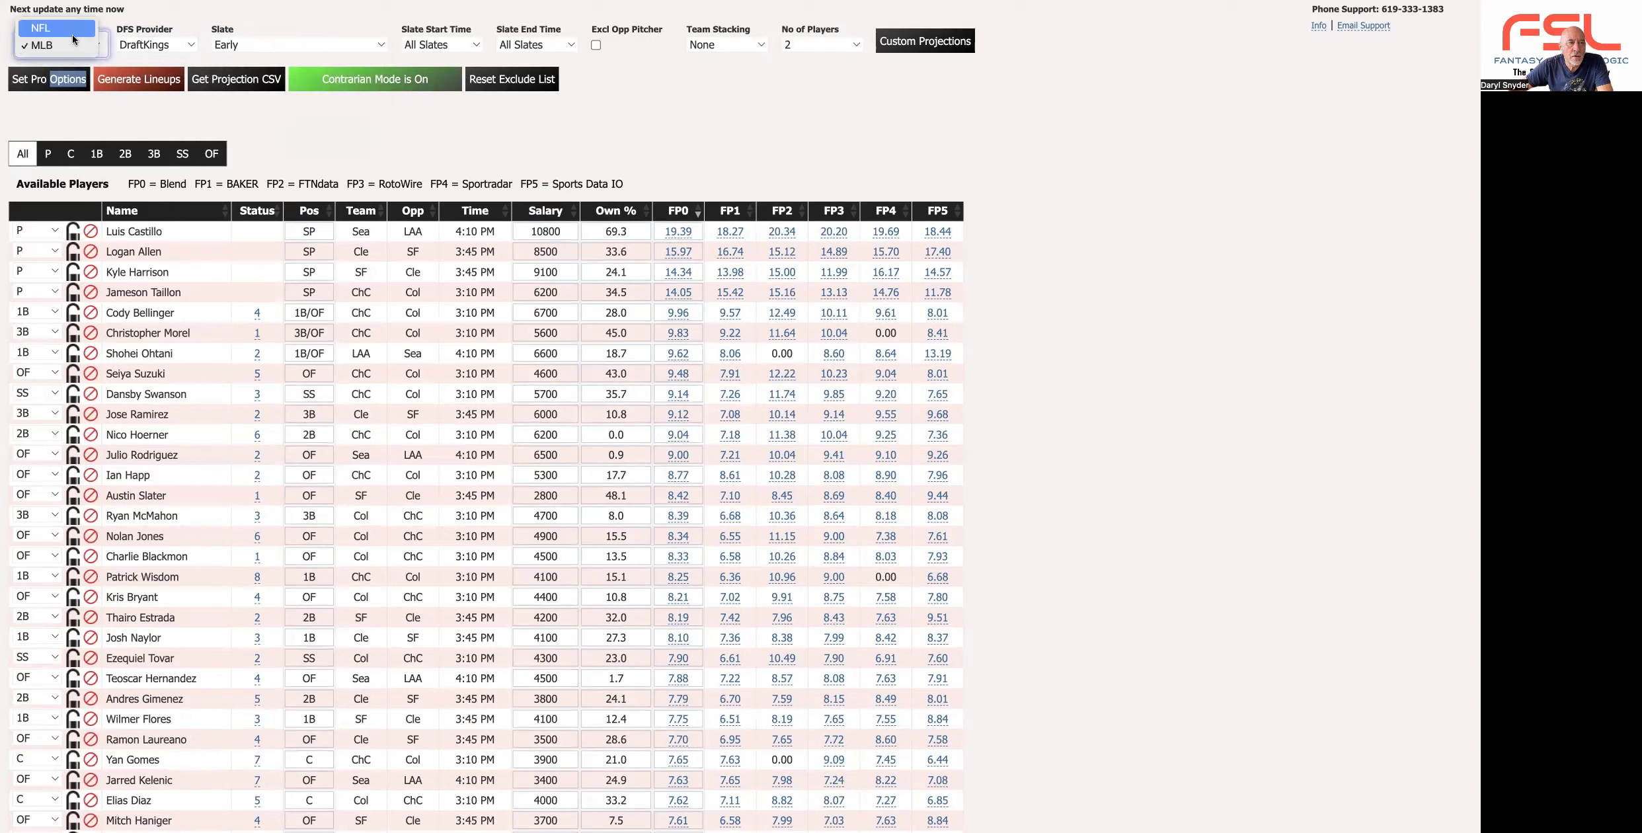
{"action": "left_click", "coordinate": [73, 33]}
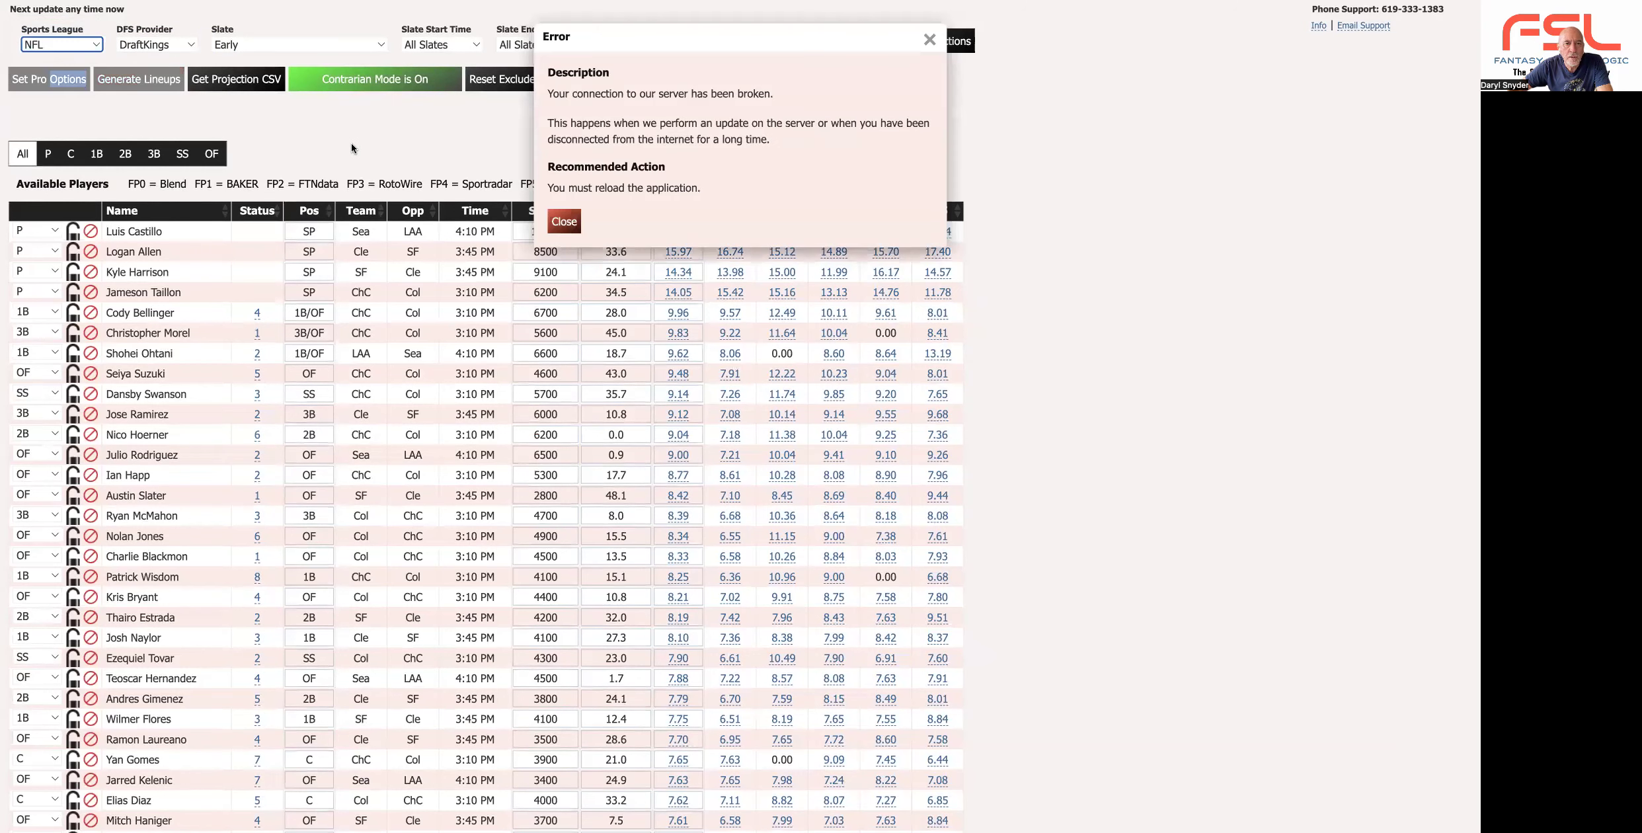
{"action": "left_click", "coordinate": [553, 221]}
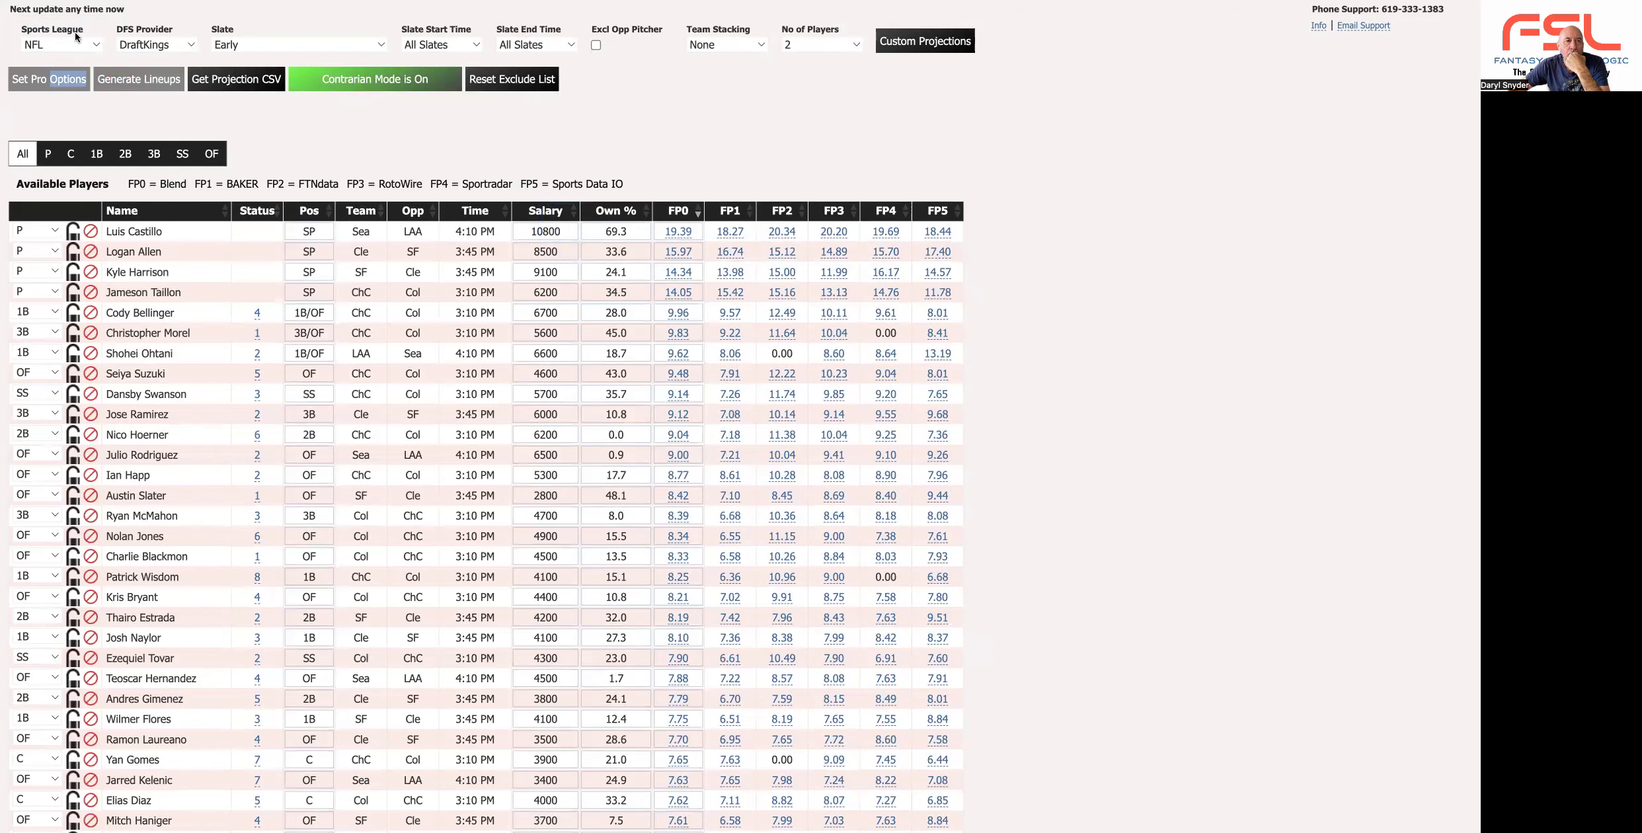
{"action": "mouse_move", "coordinate": [22, 6]}
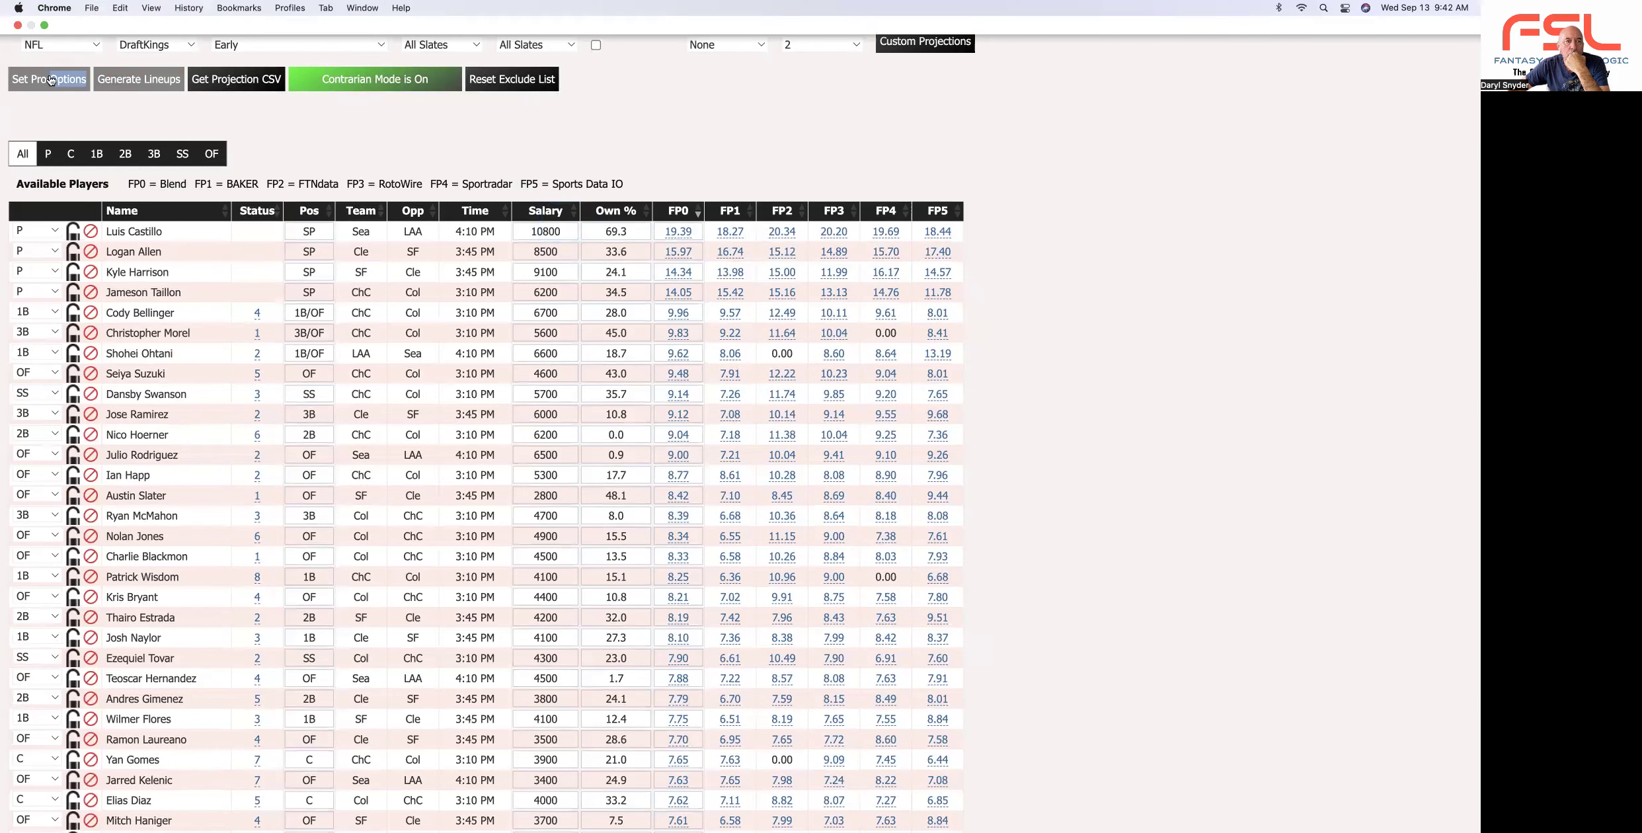
{"action": "left_click", "coordinate": [45, 25]}
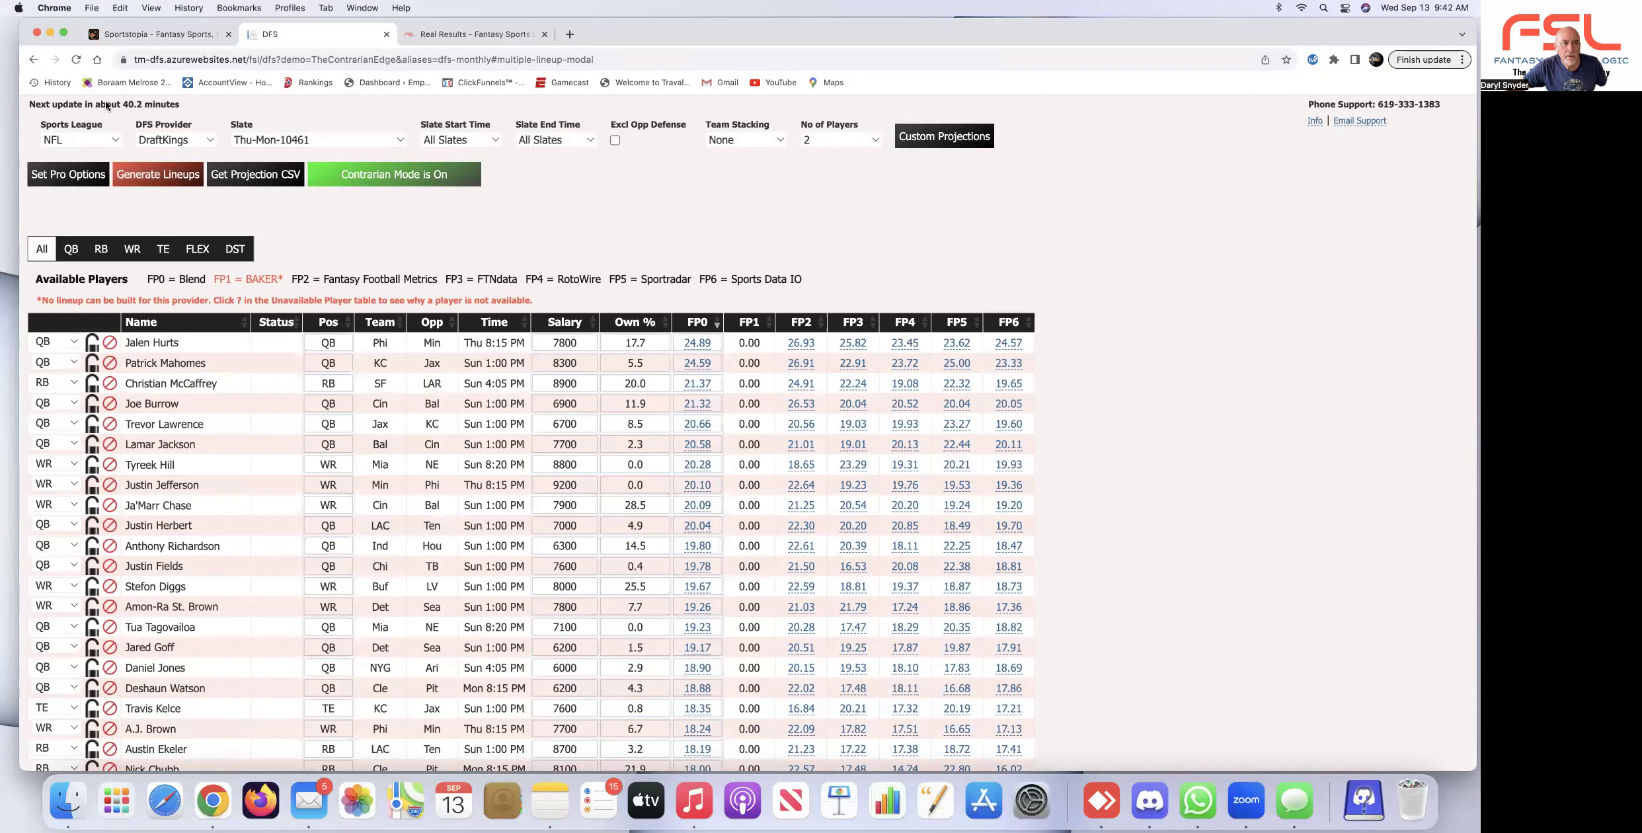
Choose the MIN vs PHI slate for the NFL player pool.
{"action": "left_click", "coordinate": [397, 137]}
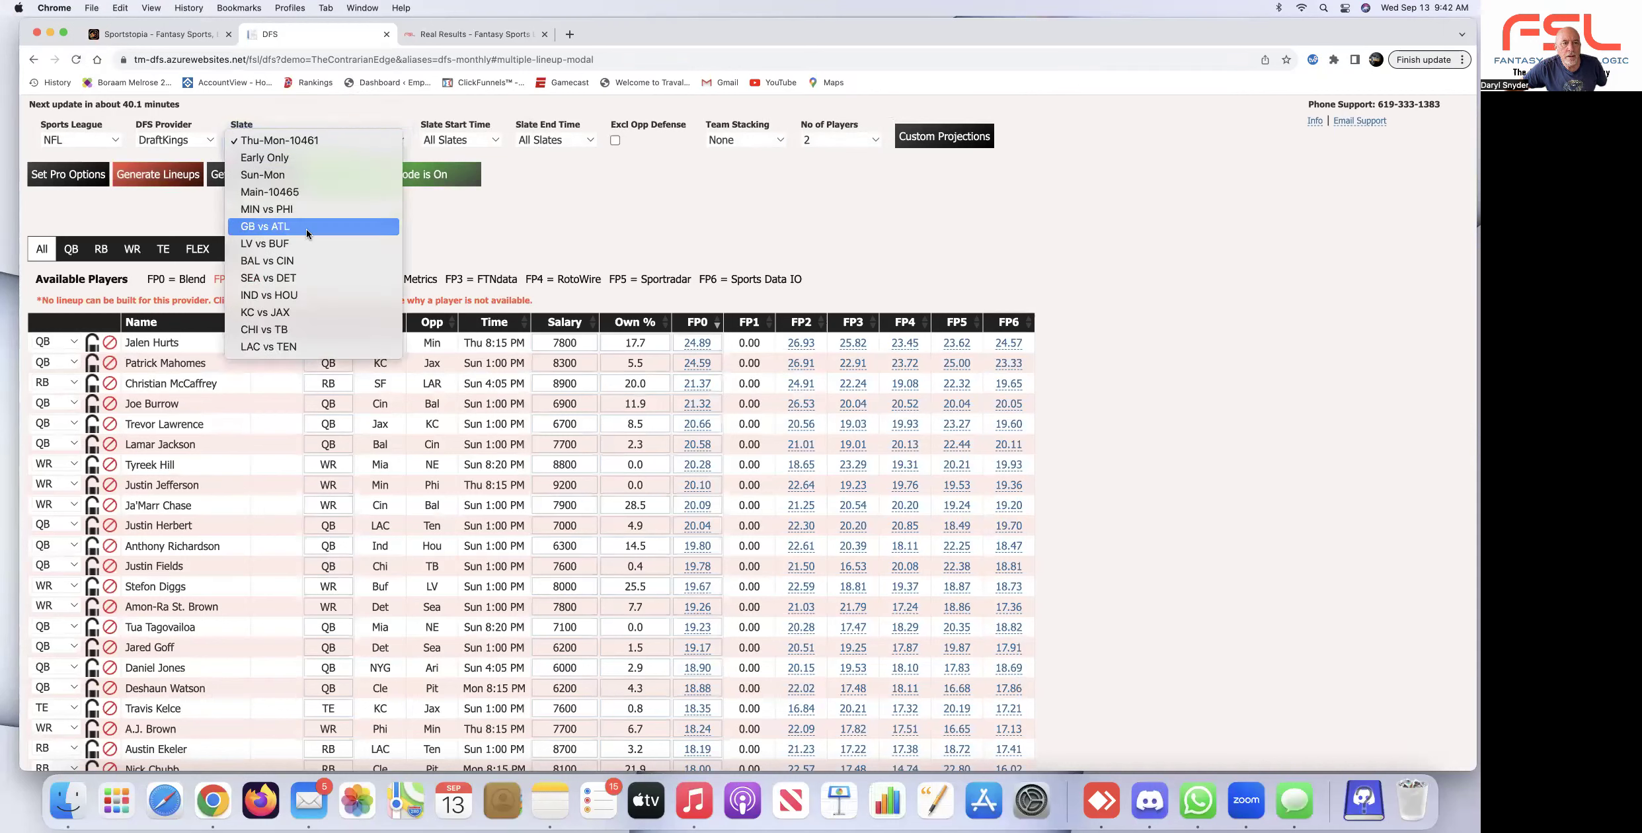
{"action": "key", "text": "Escape"}
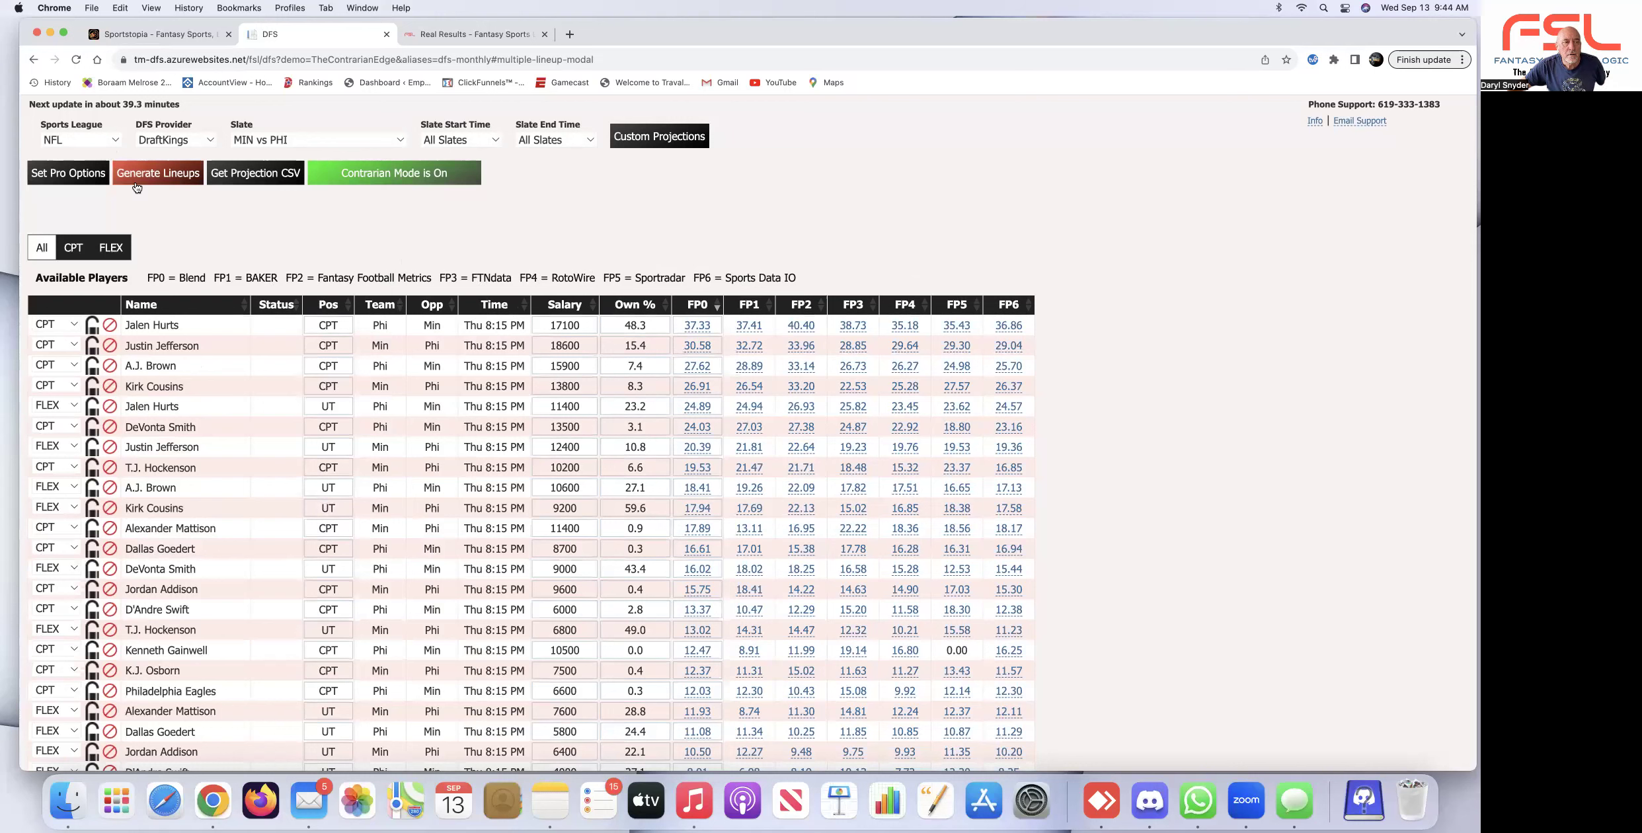
Switch the sports league to MLB.
{"action": "left_click", "coordinate": [113, 139]}
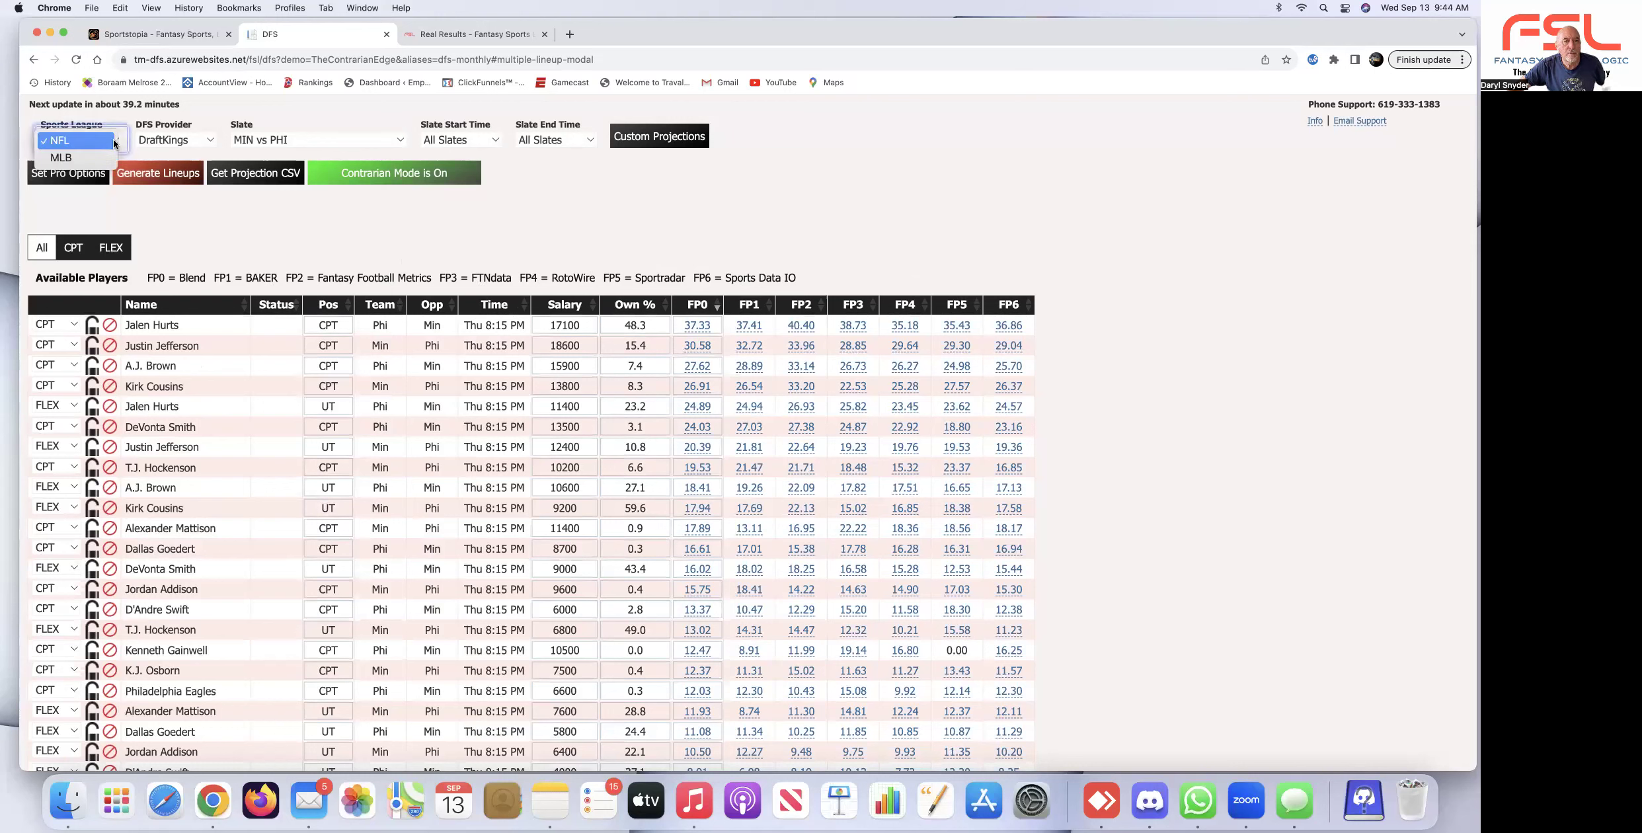
{"action": "left_click", "coordinate": [82, 157]}
{"action": "key", "text": "m"}
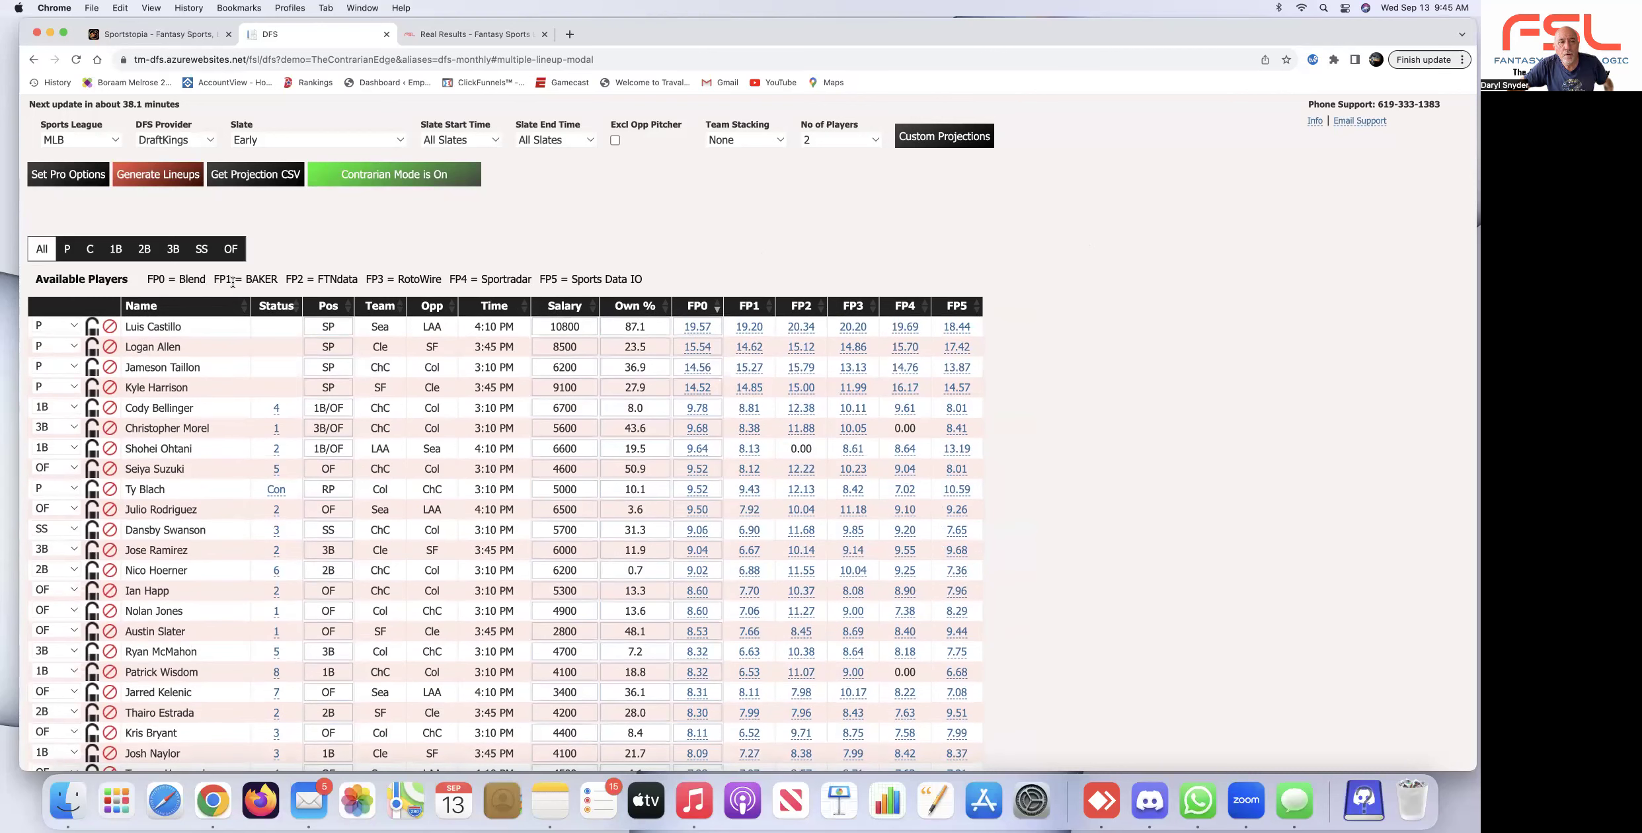
Examine the projected points, salaries and ownership percentages throughout the MLB Early slate's available players list.
{"action": "scroll", "coordinate": [373, 254], "scroll_direction": "down", "scroll_amount": 1}
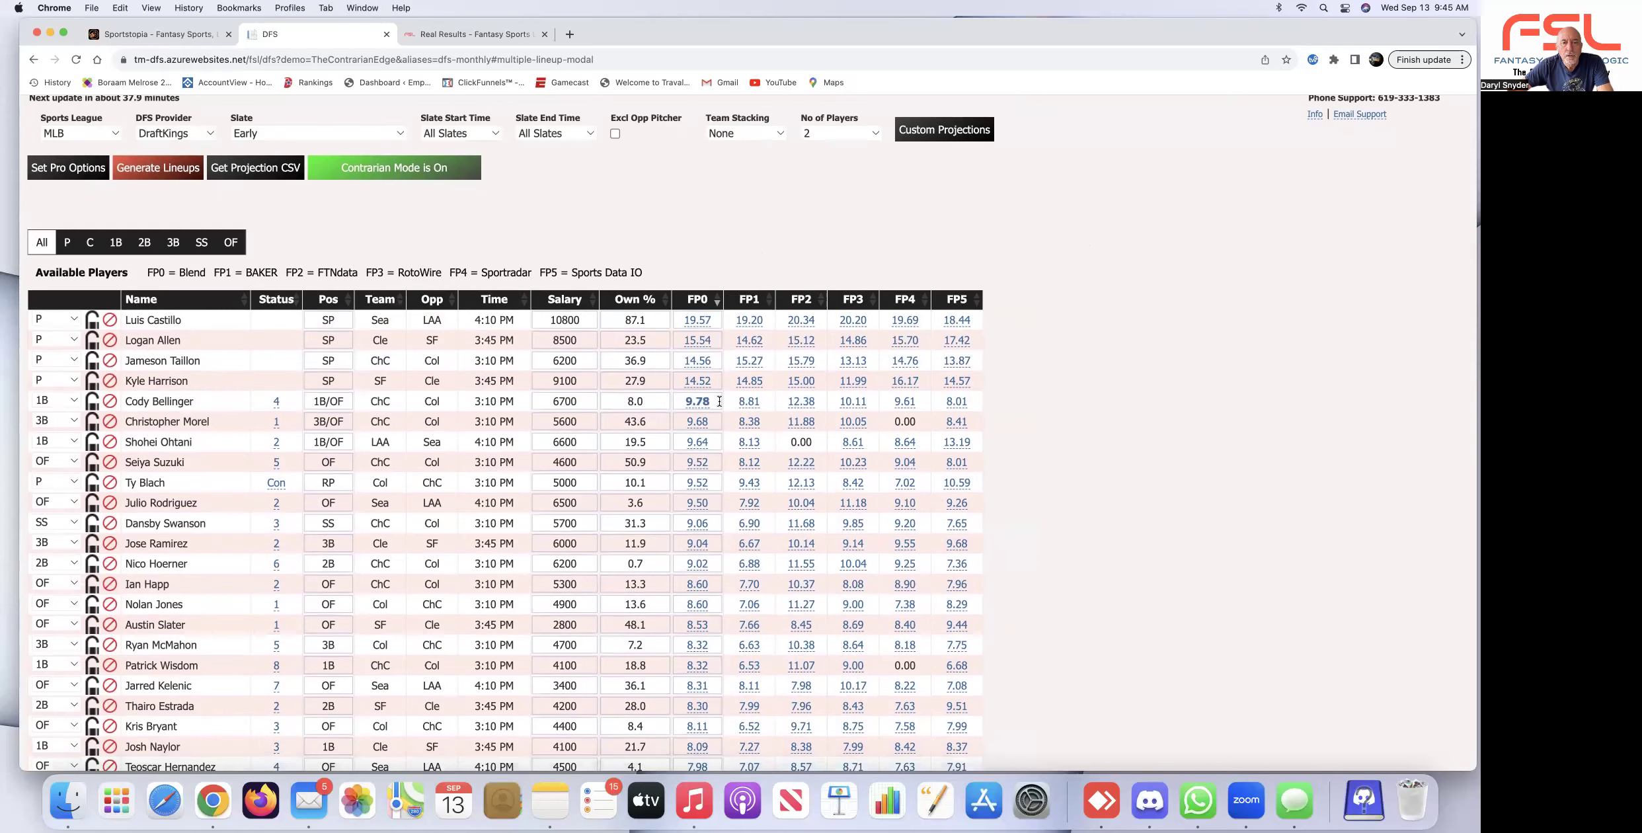
{"action": "scroll", "coordinate": [724, 395], "scroll_direction": "up", "scroll_amount": 1}
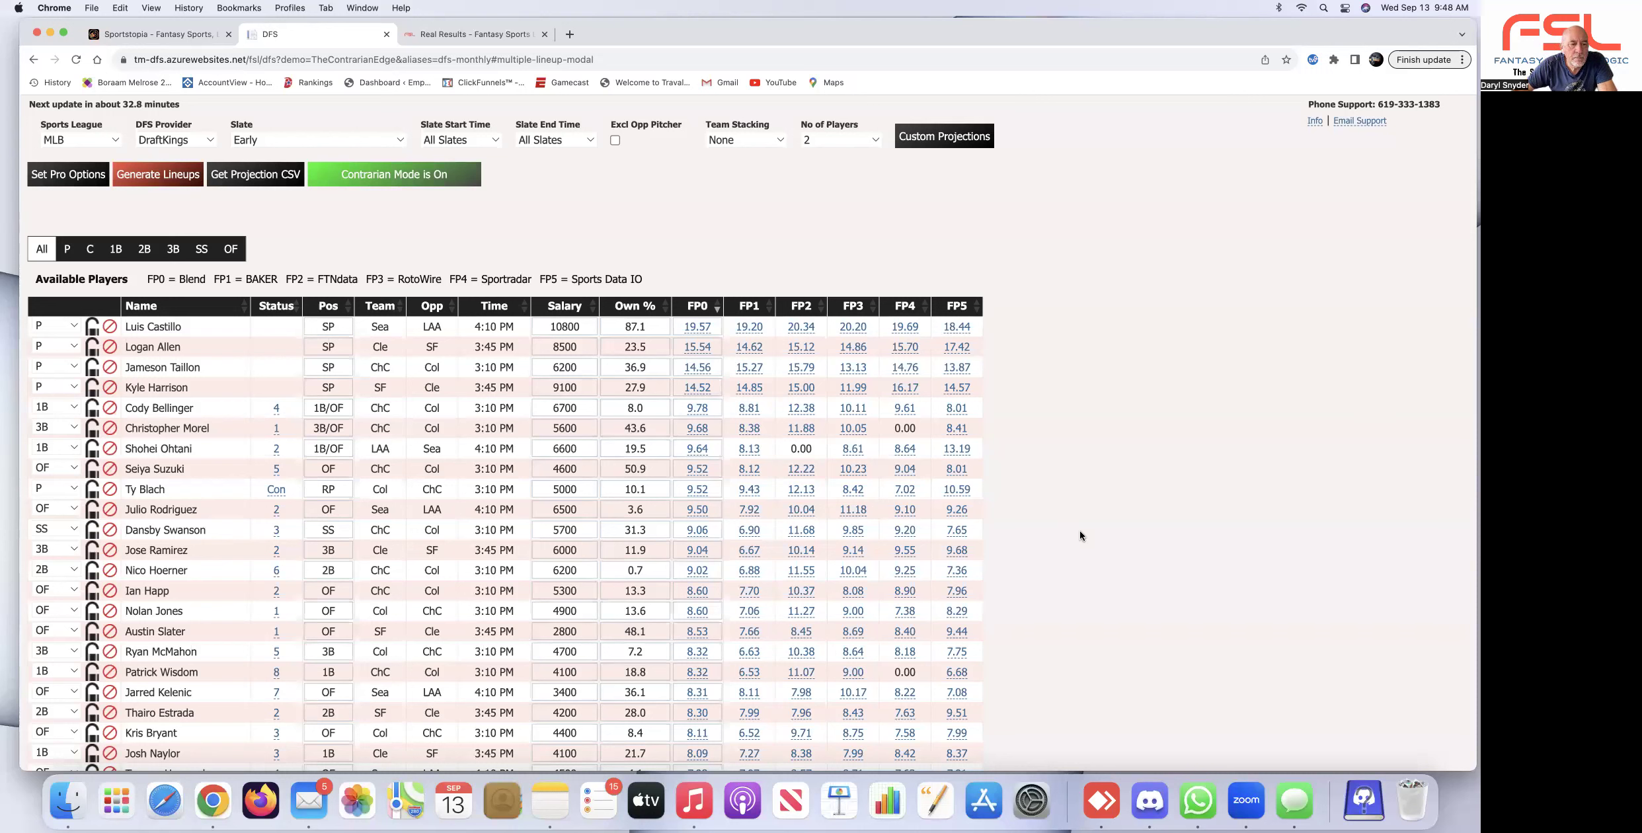
{"action": "scroll", "coordinate": [800, 516], "scroll_direction": "down", "scroll_amount": 3}
{"action": "scroll", "coordinate": [800, 516], "scroll_direction": "down", "scroll_amount": 6}
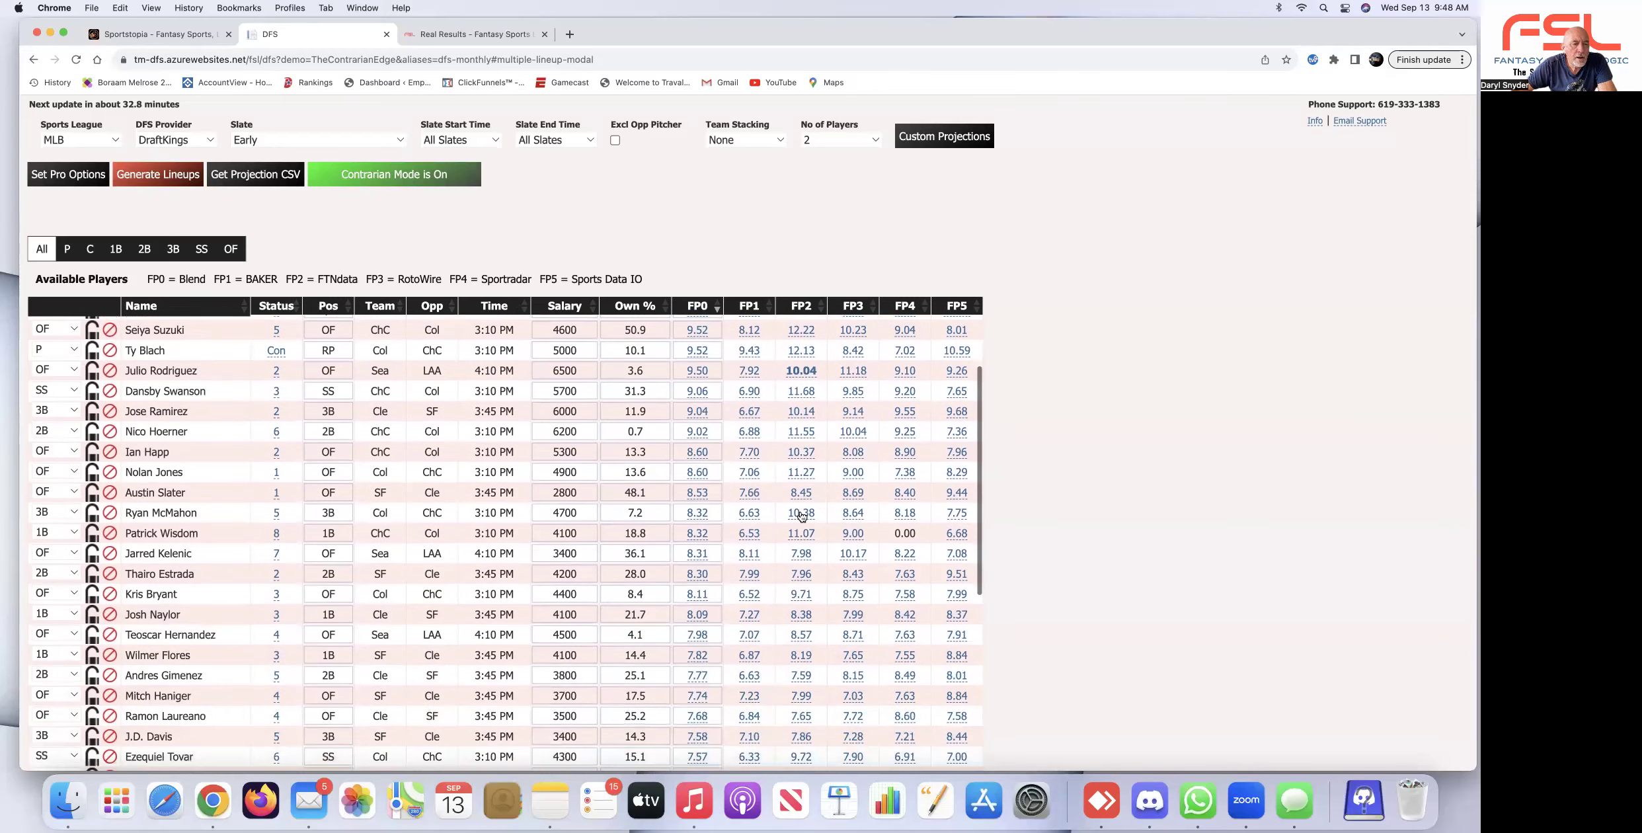
{"action": "scroll", "coordinate": [802, 515], "scroll_direction": "down", "scroll_amount": 15}
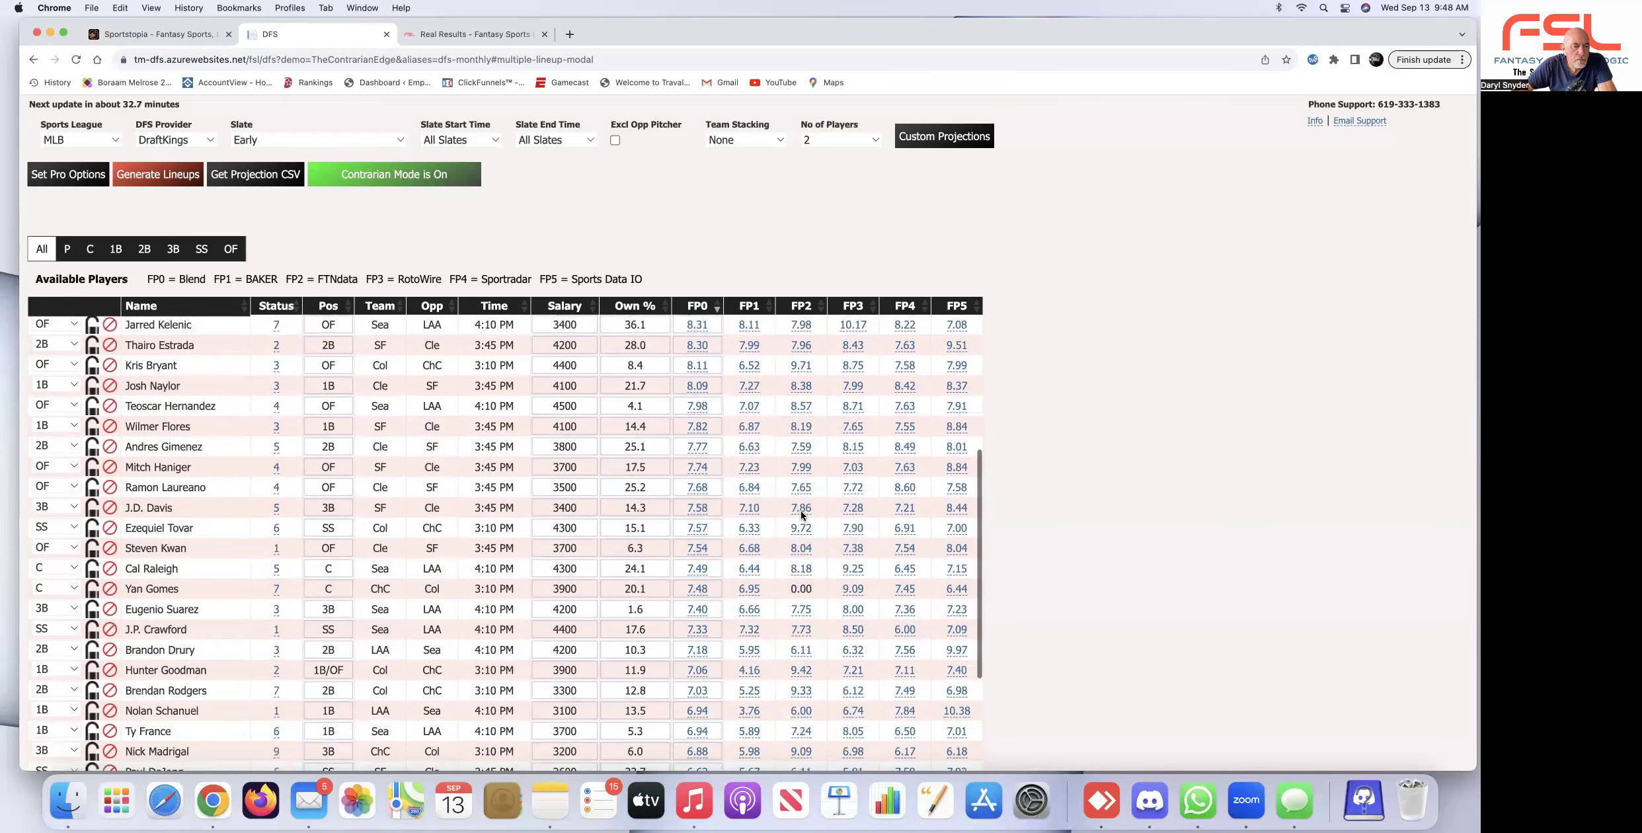
{"action": "scroll", "coordinate": [802, 513], "scroll_direction": "down", "scroll_amount": 17}
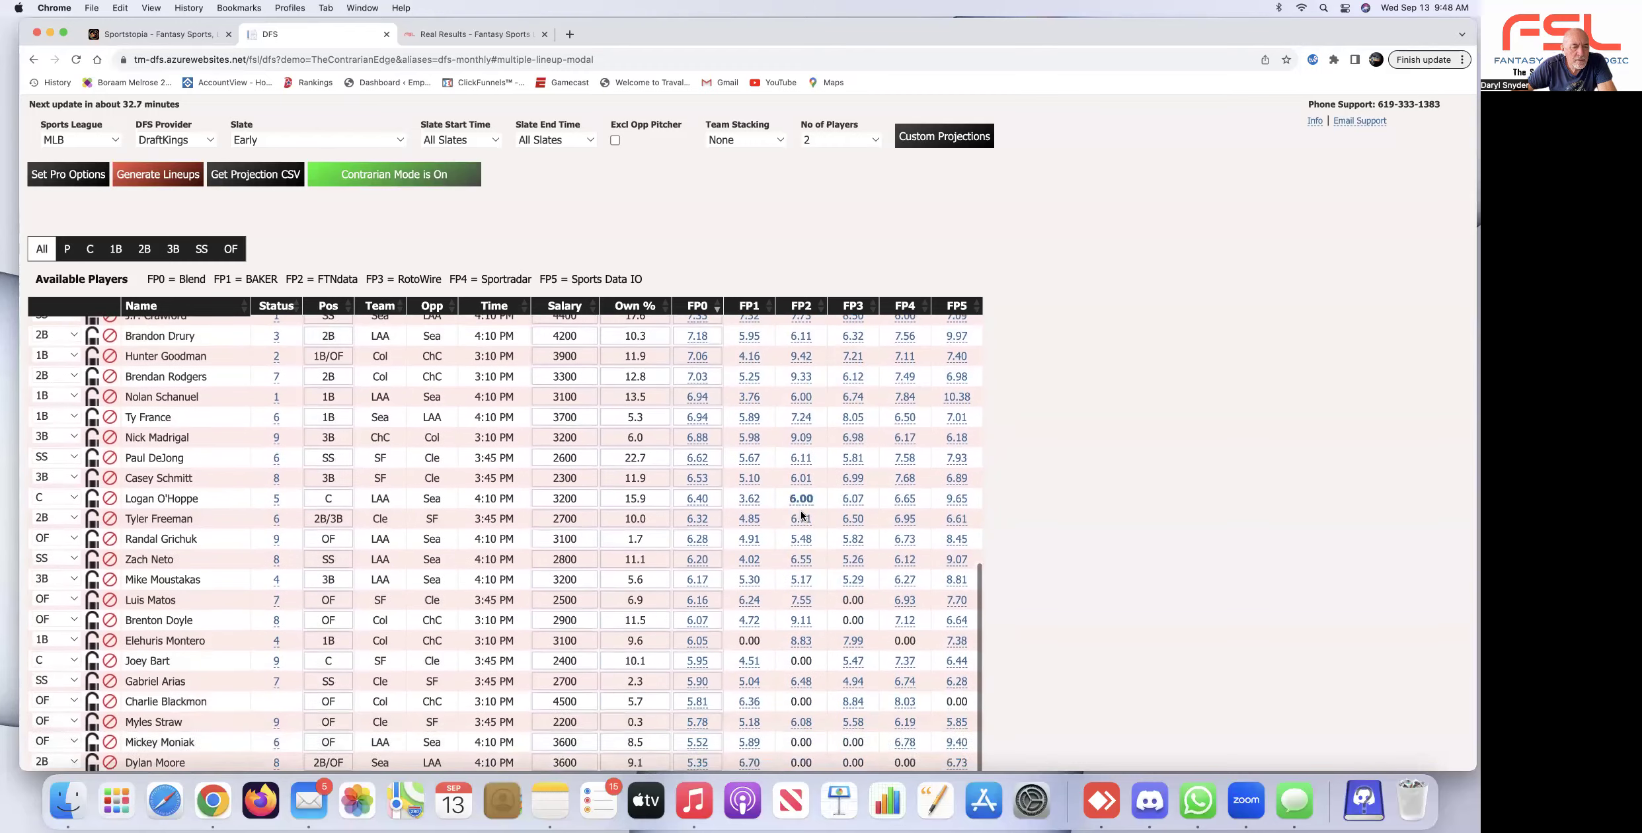
{"action": "scroll", "coordinate": [801, 513], "scroll_direction": "down", "scroll_amount": 11}
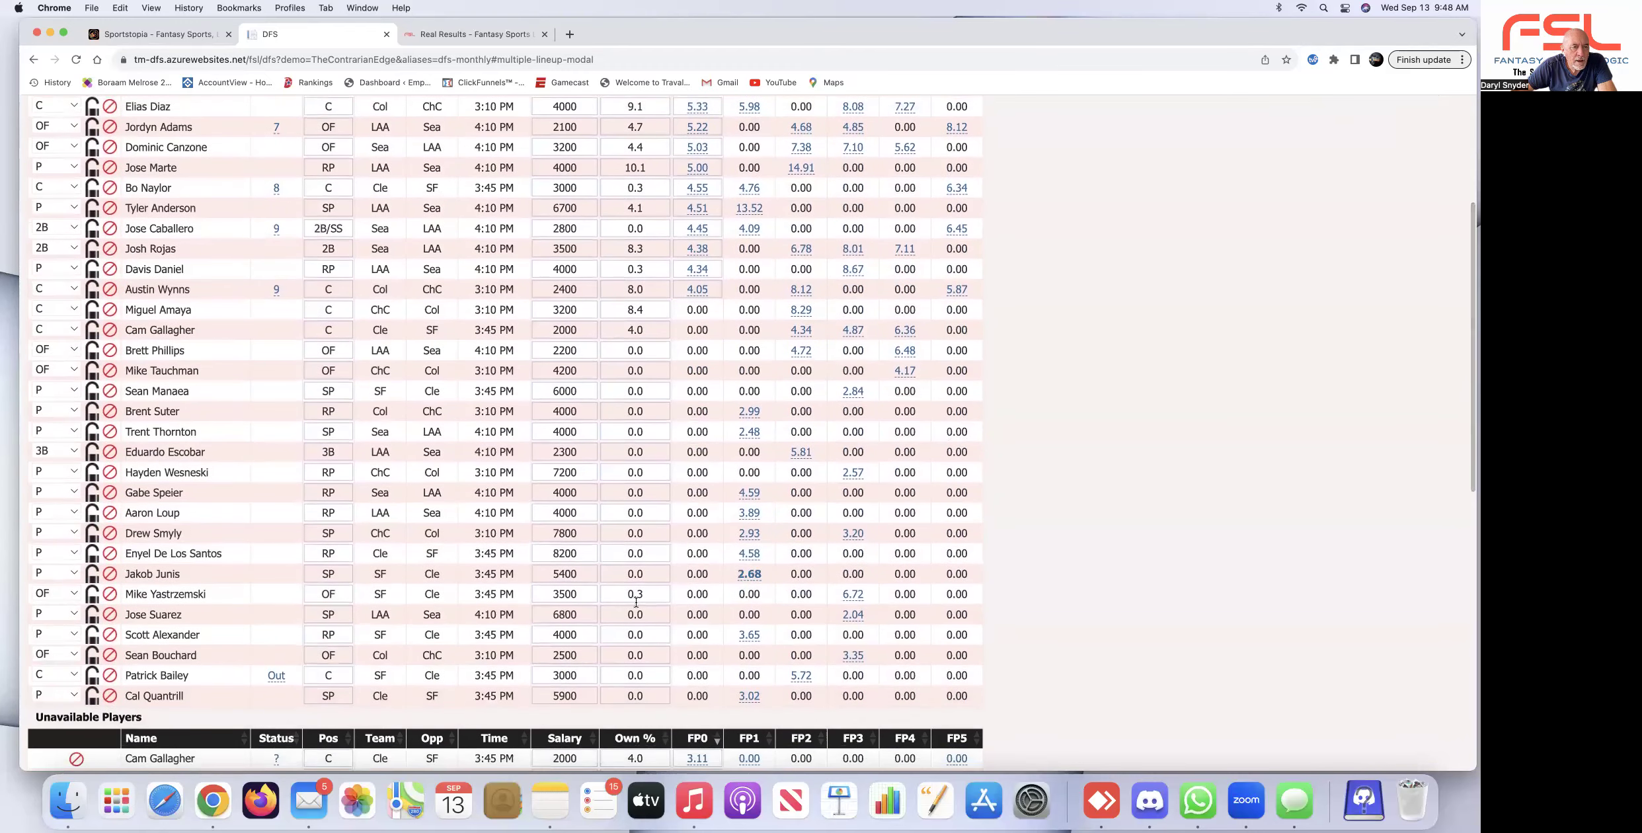
{"action": "scroll", "coordinate": [597, 601], "scroll_direction": "up", "scroll_amount": 10}
{"action": "scroll", "coordinate": [596, 600], "scroll_direction": "up", "scroll_amount": 15}
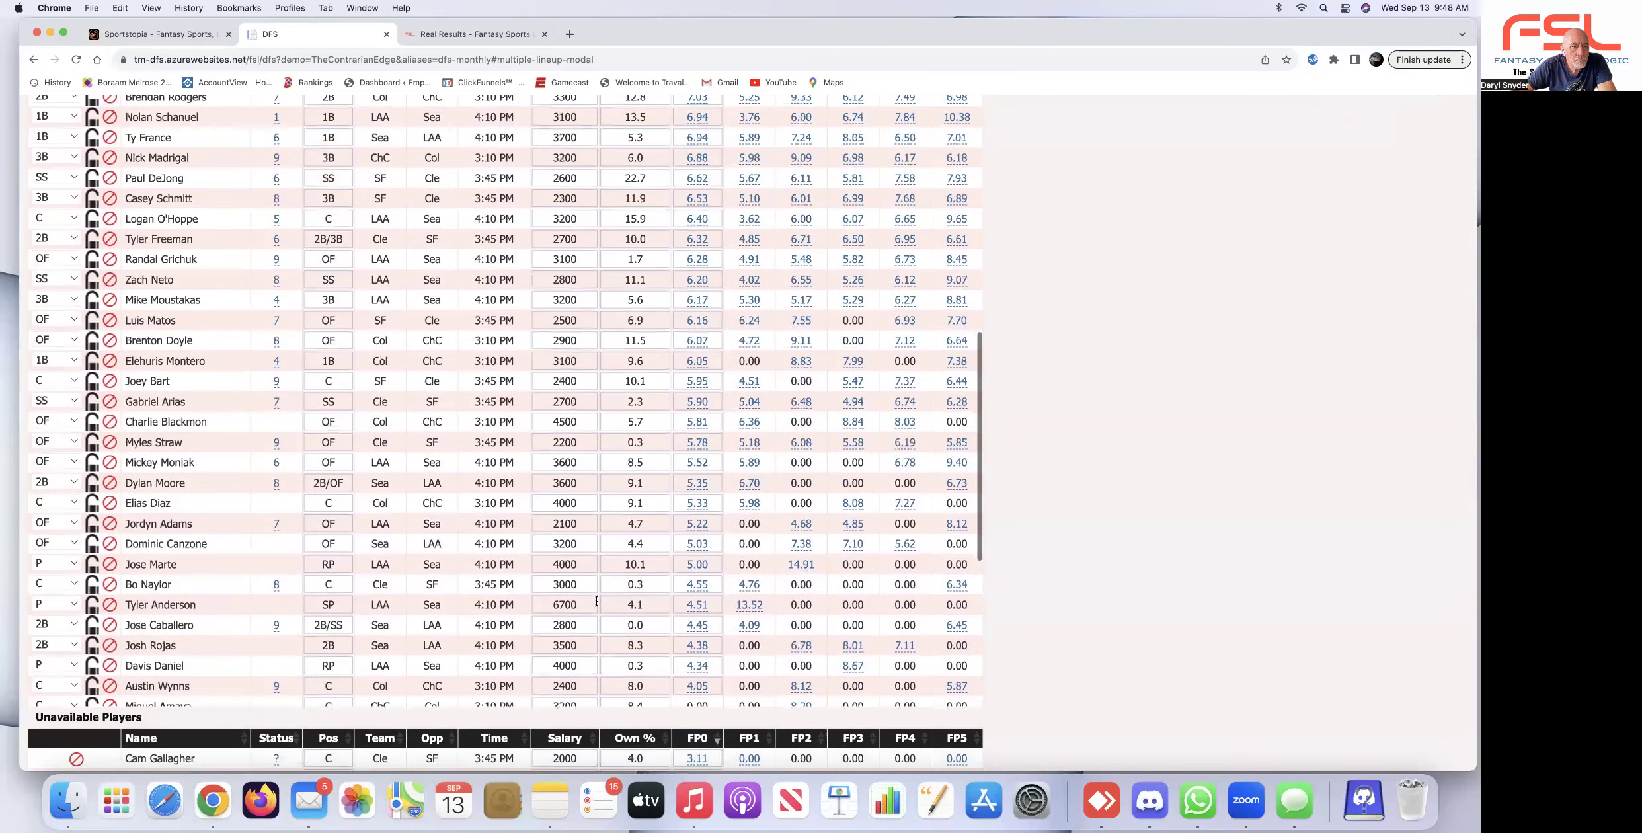
{"action": "scroll", "coordinate": [596, 600], "scroll_direction": "up", "scroll_amount": 13}
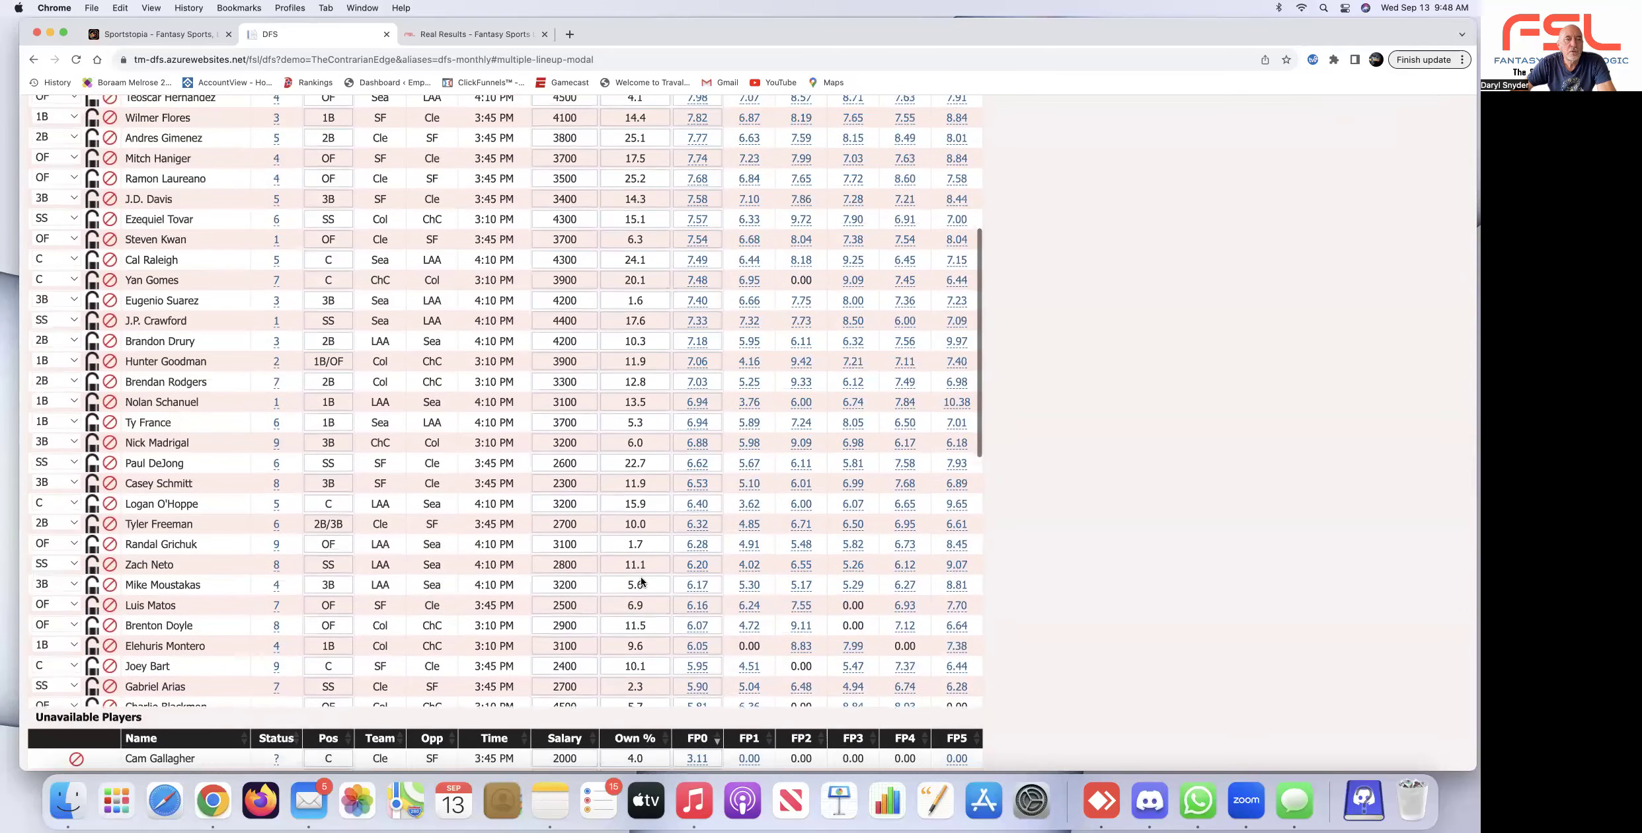
{"action": "scroll", "coordinate": [642, 578], "scroll_direction": "up", "scroll_amount": 7}
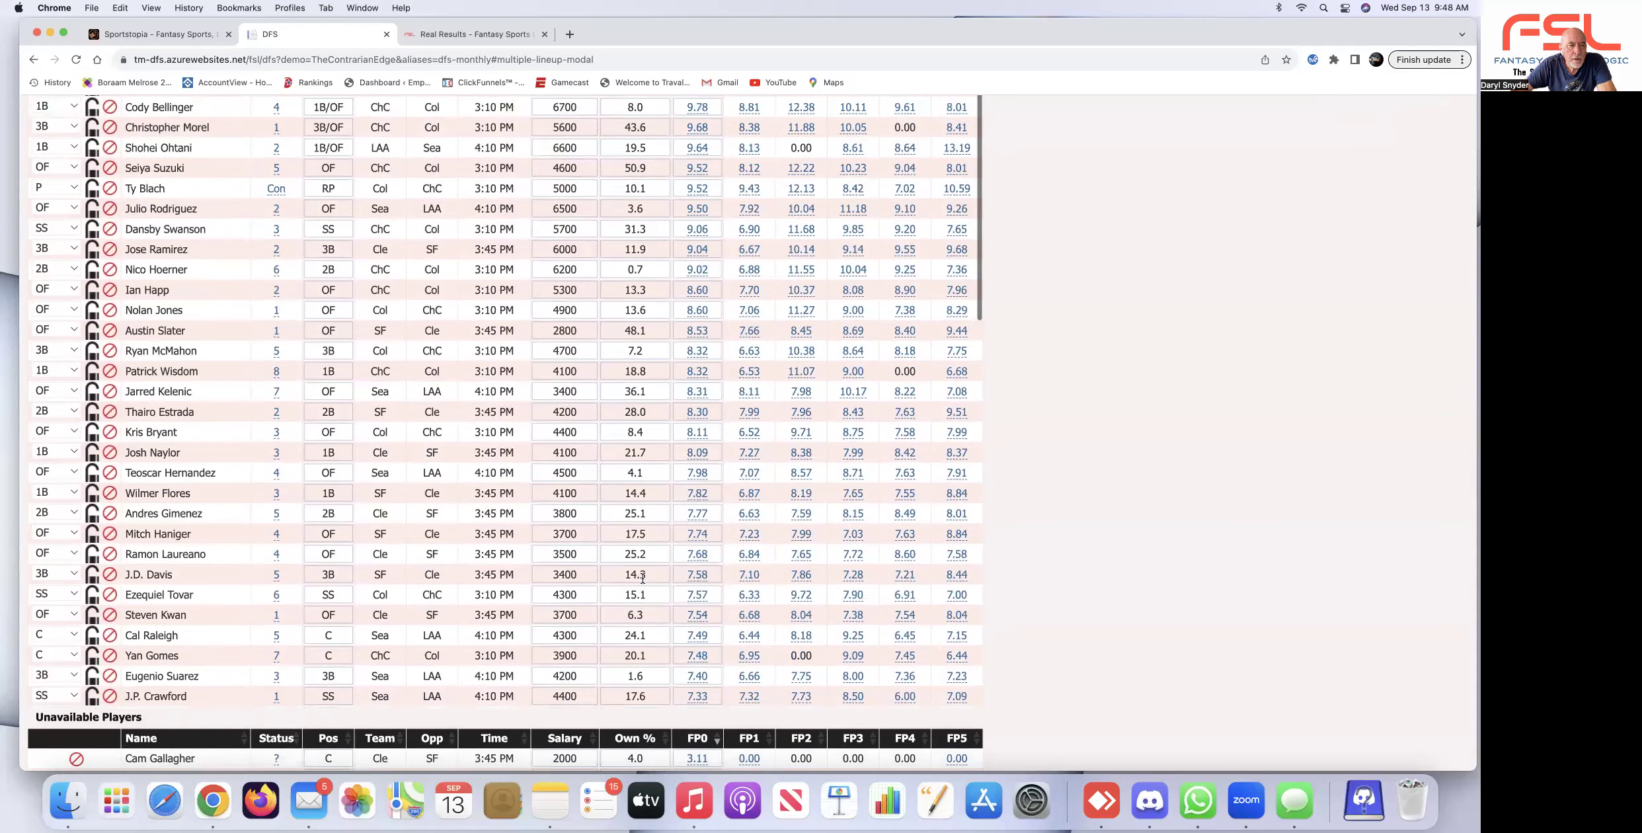
{"action": "scroll", "coordinate": [496, 566], "scroll_direction": "up", "scroll_amount": 5}
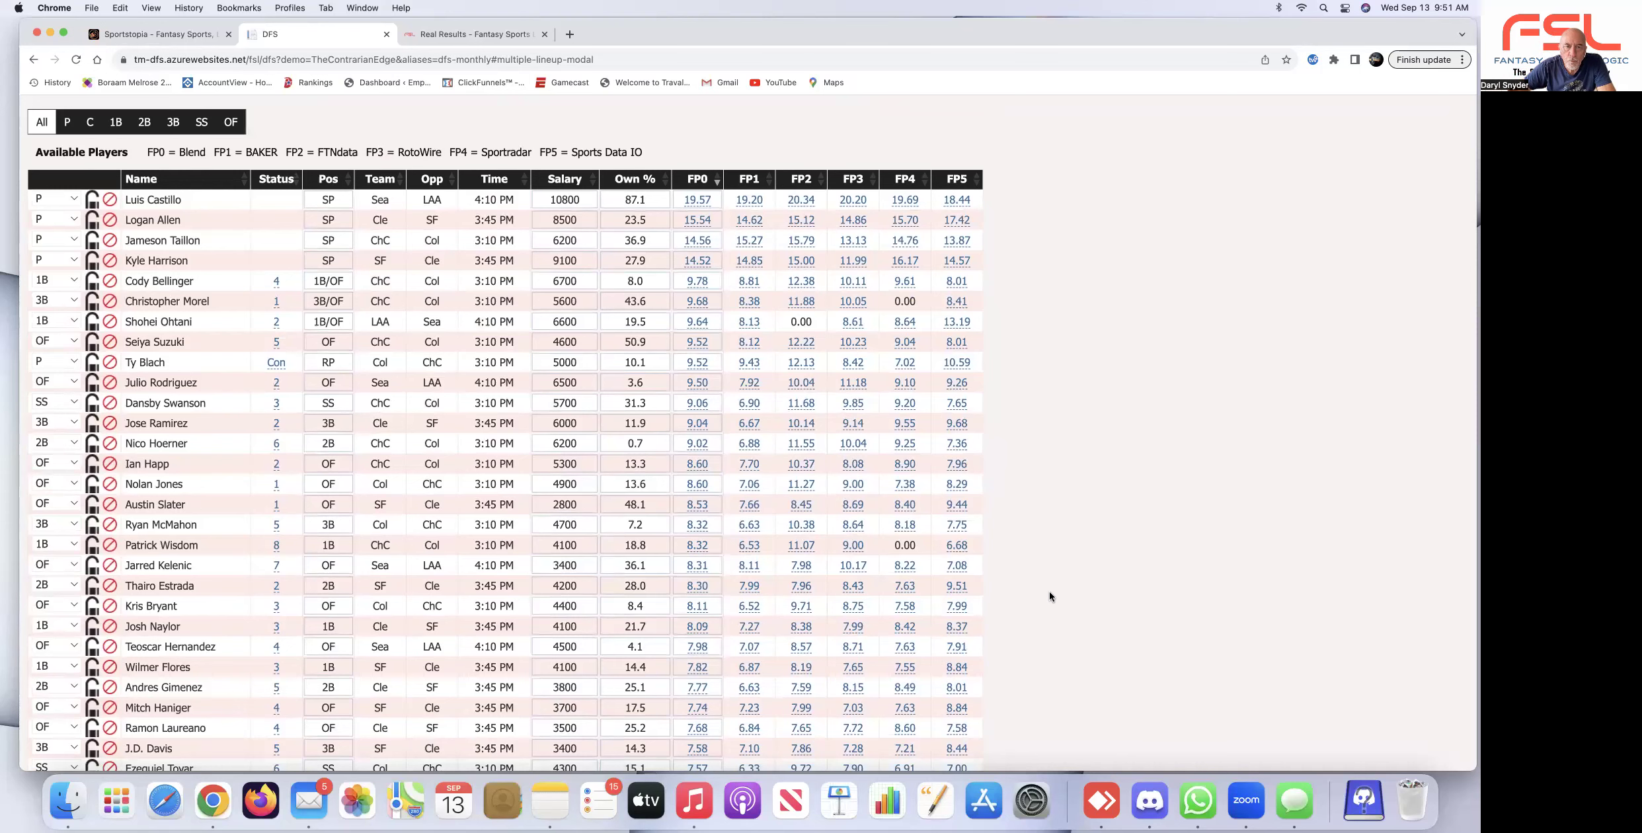
{"action": "scroll", "coordinate": [1051, 591], "scroll_direction": "up", "scroll_amount": 3}
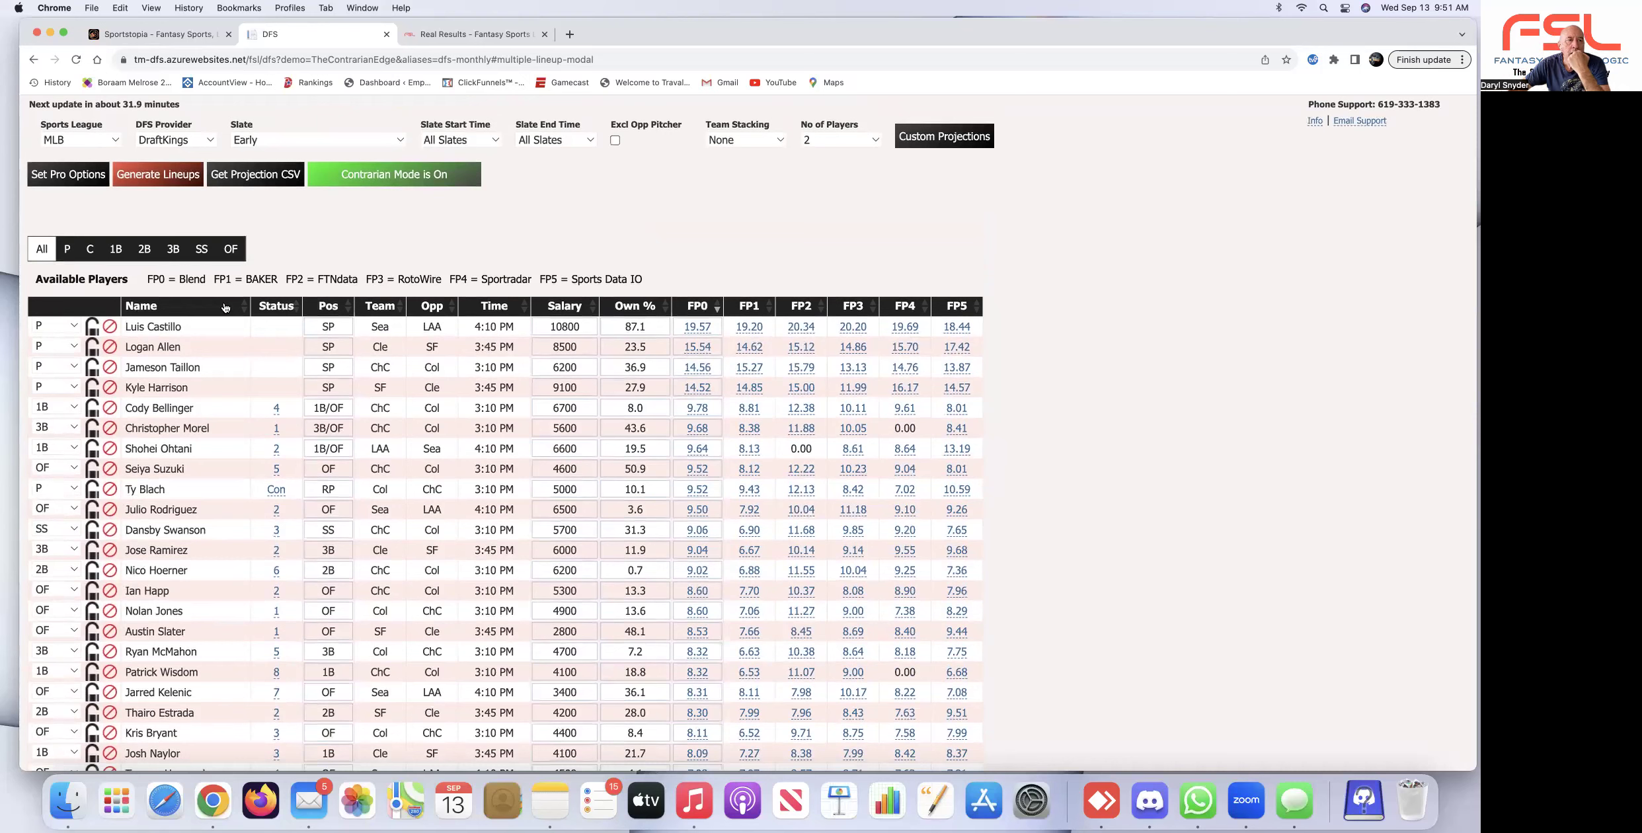
Open the pro options and exclude the LAA team from the included teams.
{"action": "left_click", "coordinate": [66, 182]}
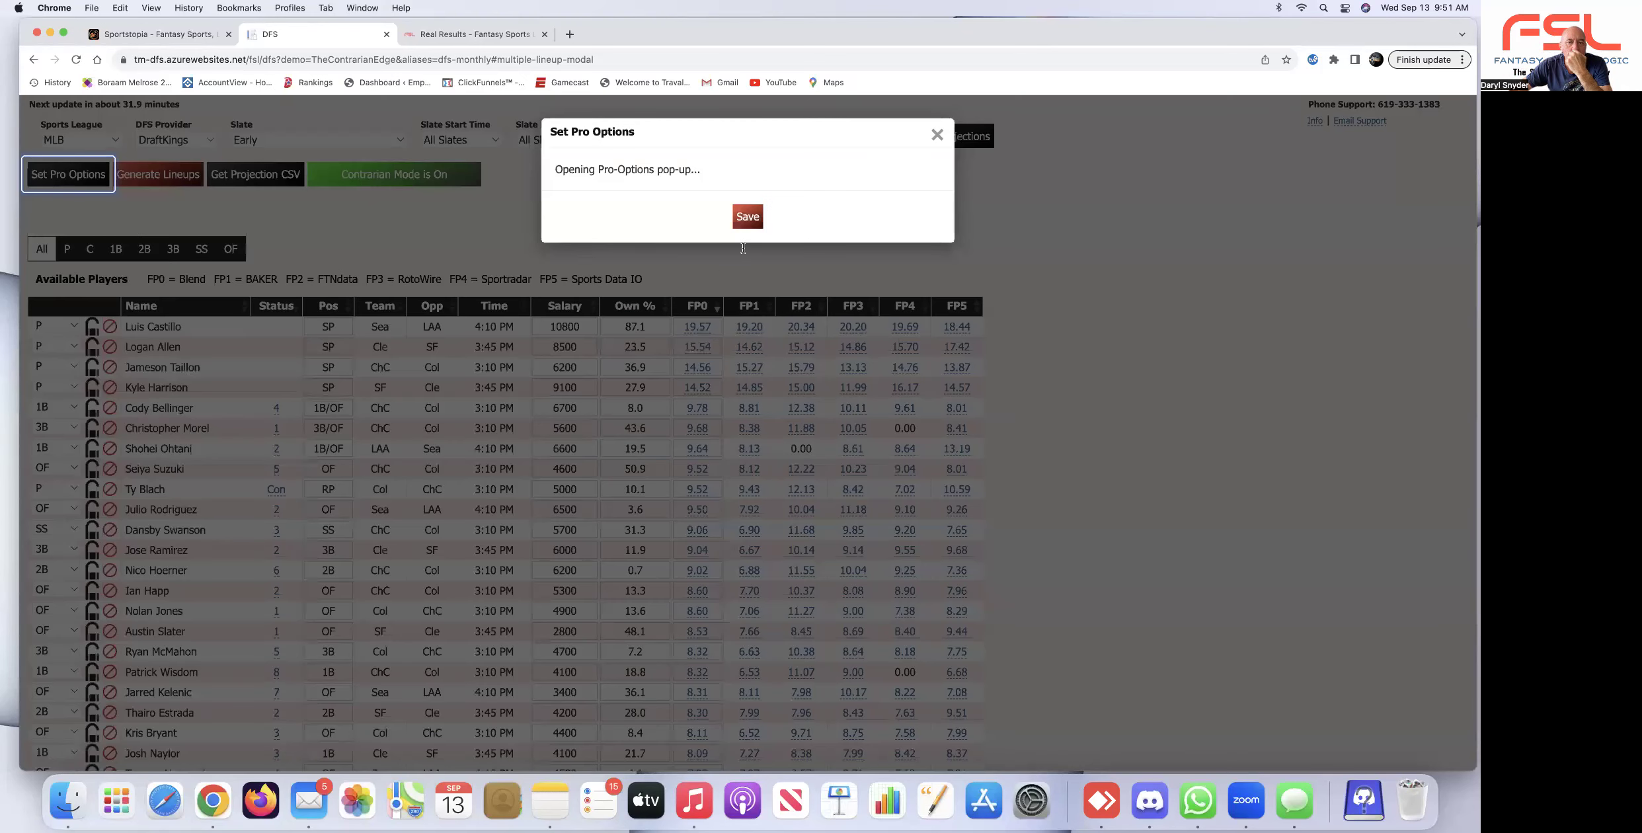
{"action": "scroll", "coordinate": [661, 479], "scroll_direction": "down", "scroll_amount": 5}
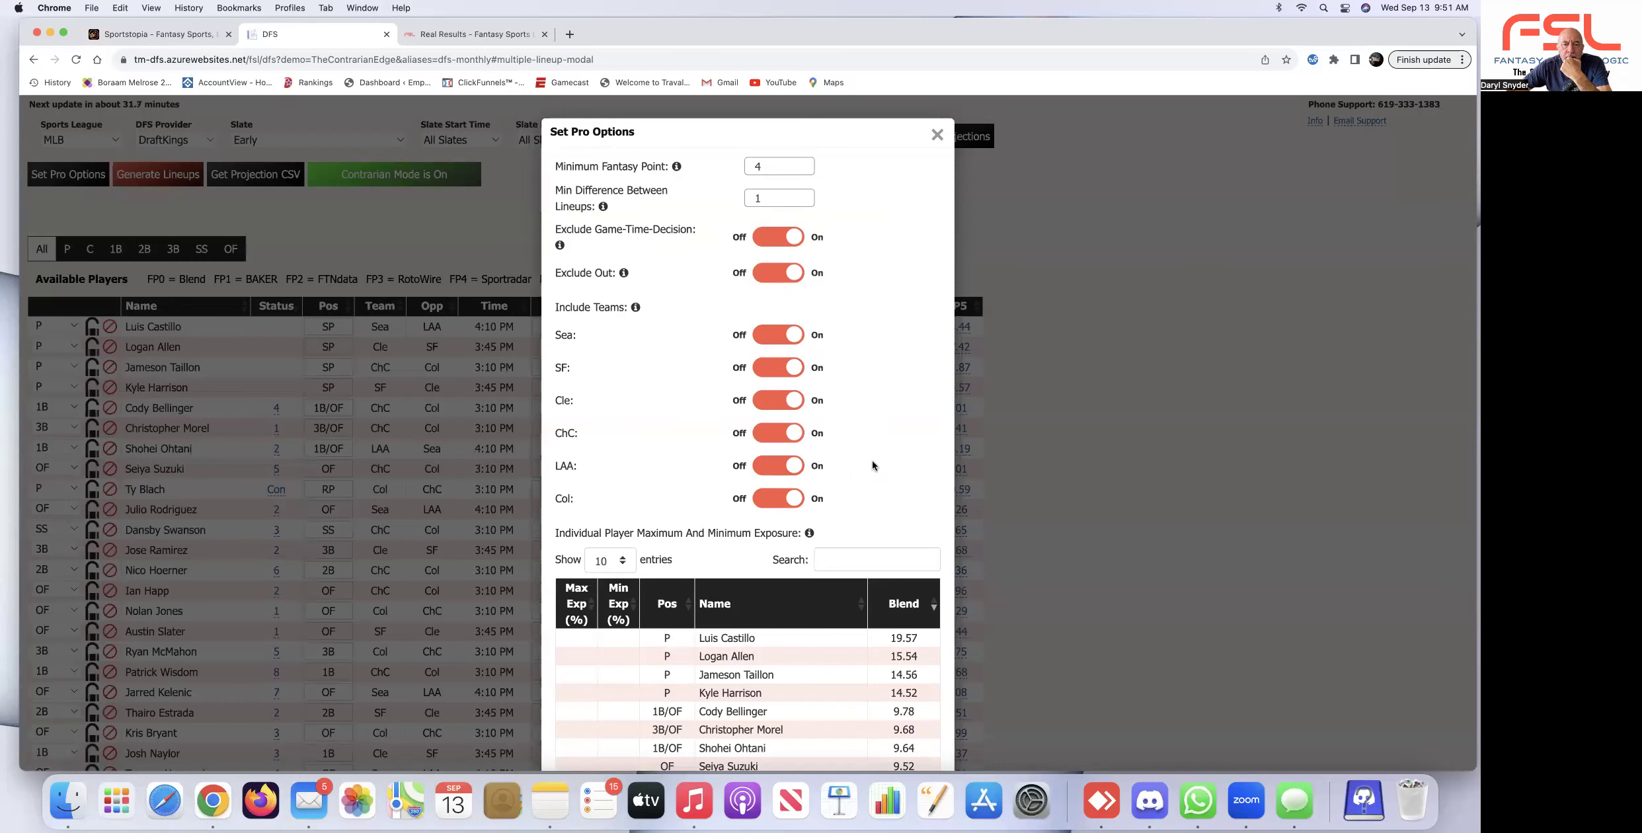
{"action": "left_click", "coordinate": [771, 469]}
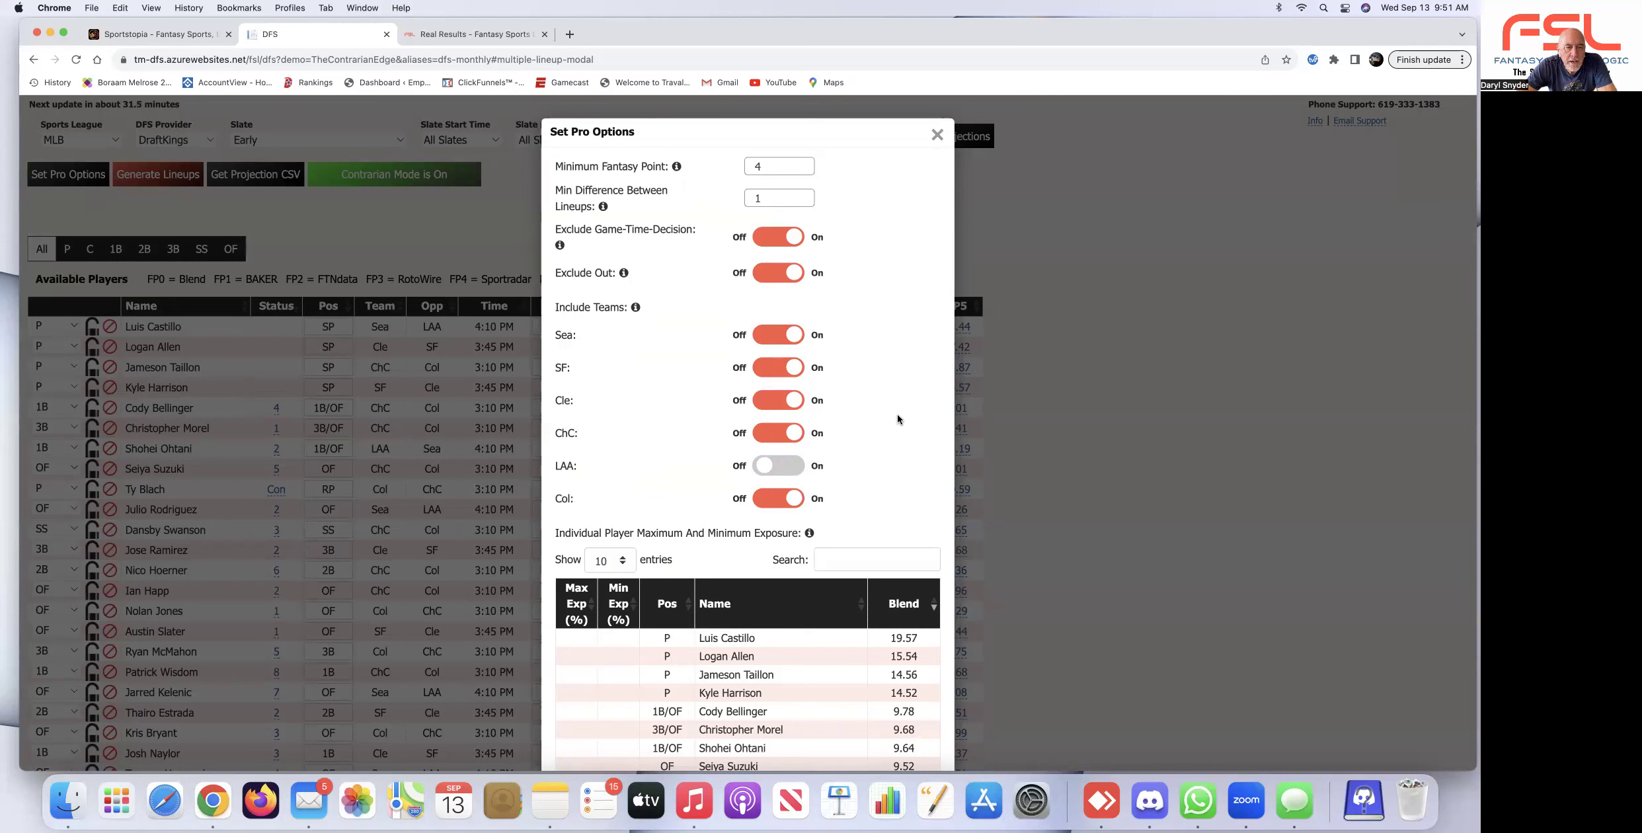
Set Julio Rodriguez's minimum exposure to 60% in the individual player exposure table.
{"action": "scroll", "coordinate": [858, 489], "scroll_direction": "down", "scroll_amount": 3}
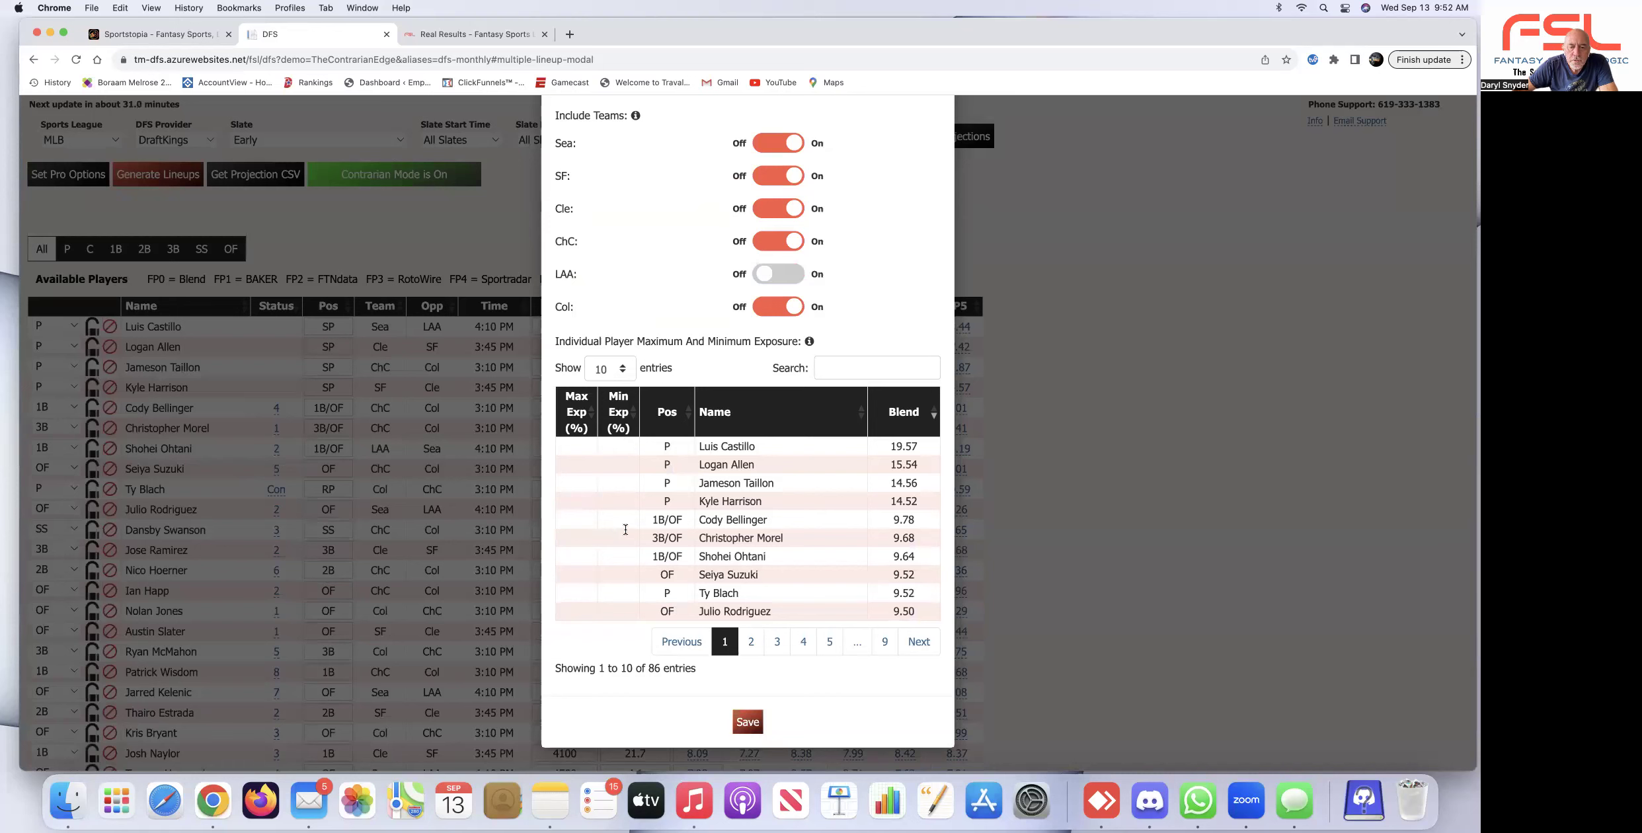
{"action": "left_click", "coordinate": [634, 613]}
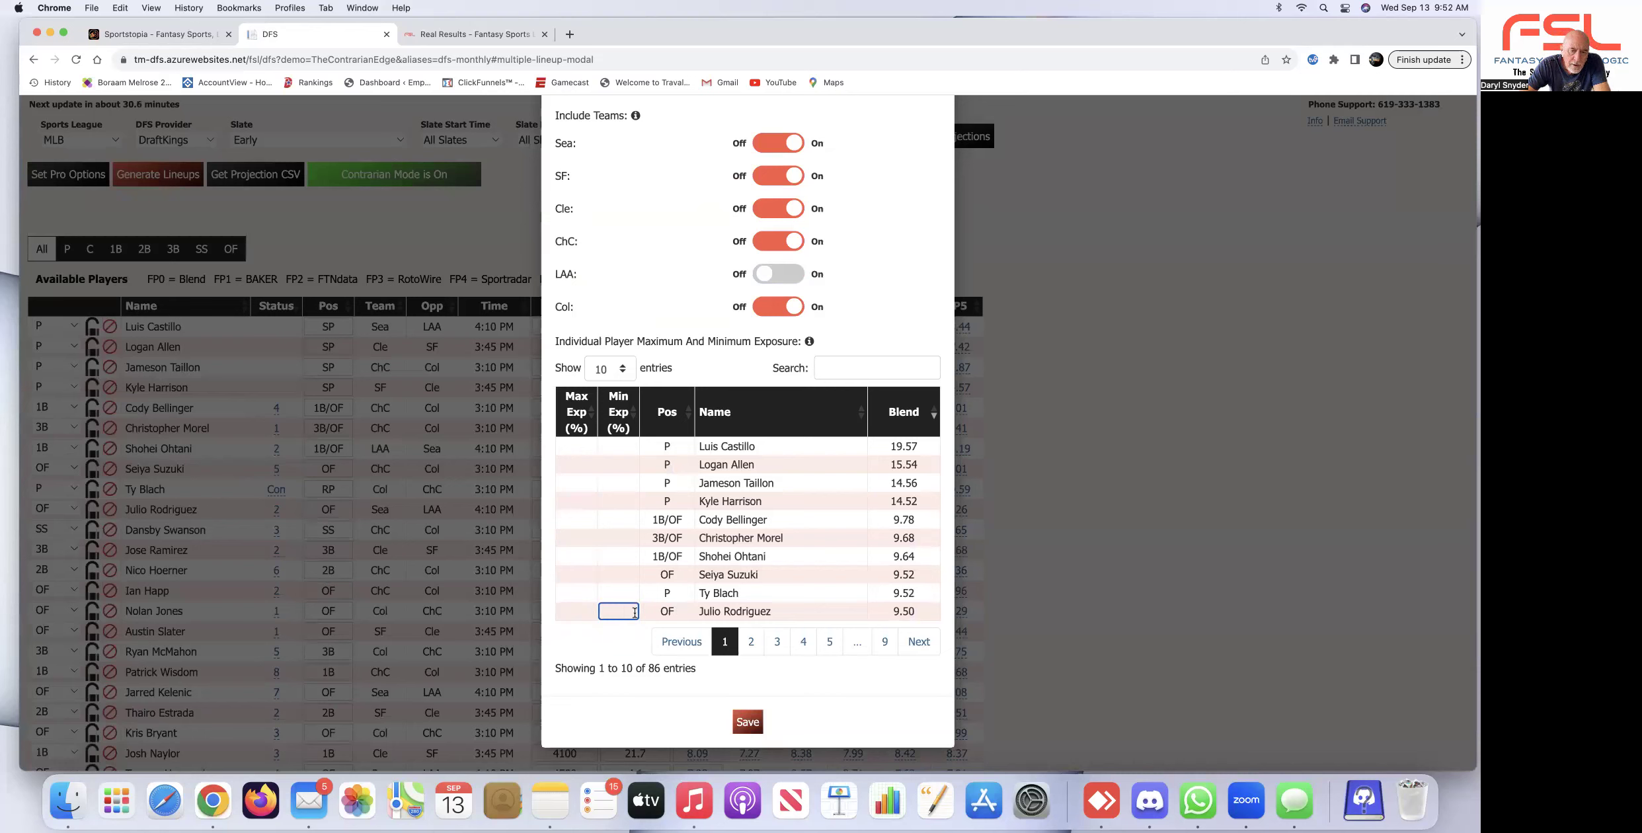
{"action": "type", "text": "60"}
{"action": "left_click", "coordinate": [603, 686]}
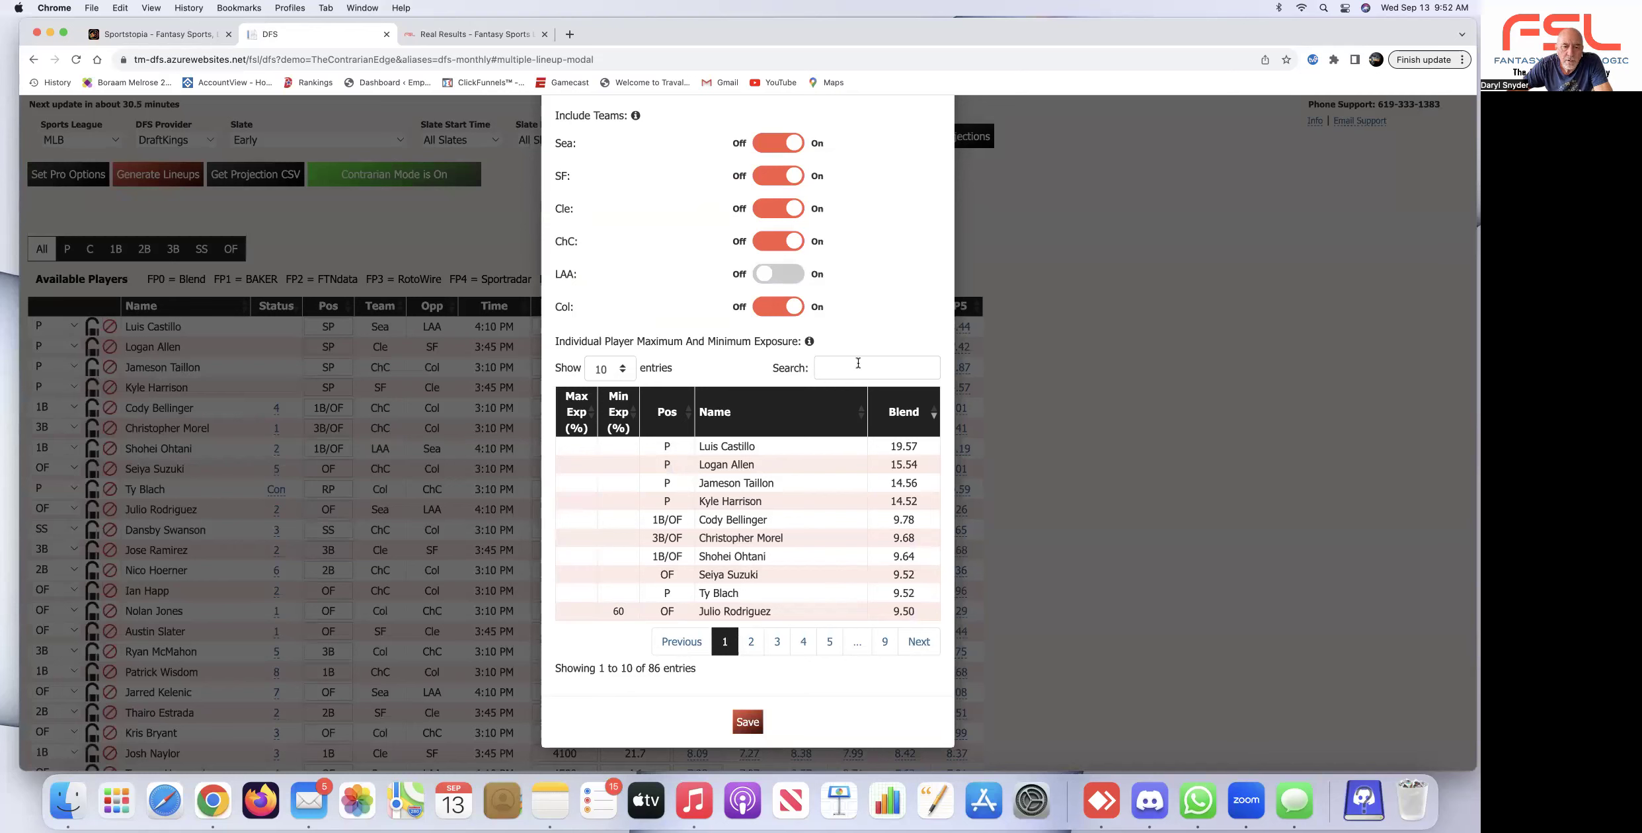
Set Shohei Ohtani's minimum exposure to 60% in the individual player exposure table.
{"action": "left_click", "coordinate": [622, 557]}
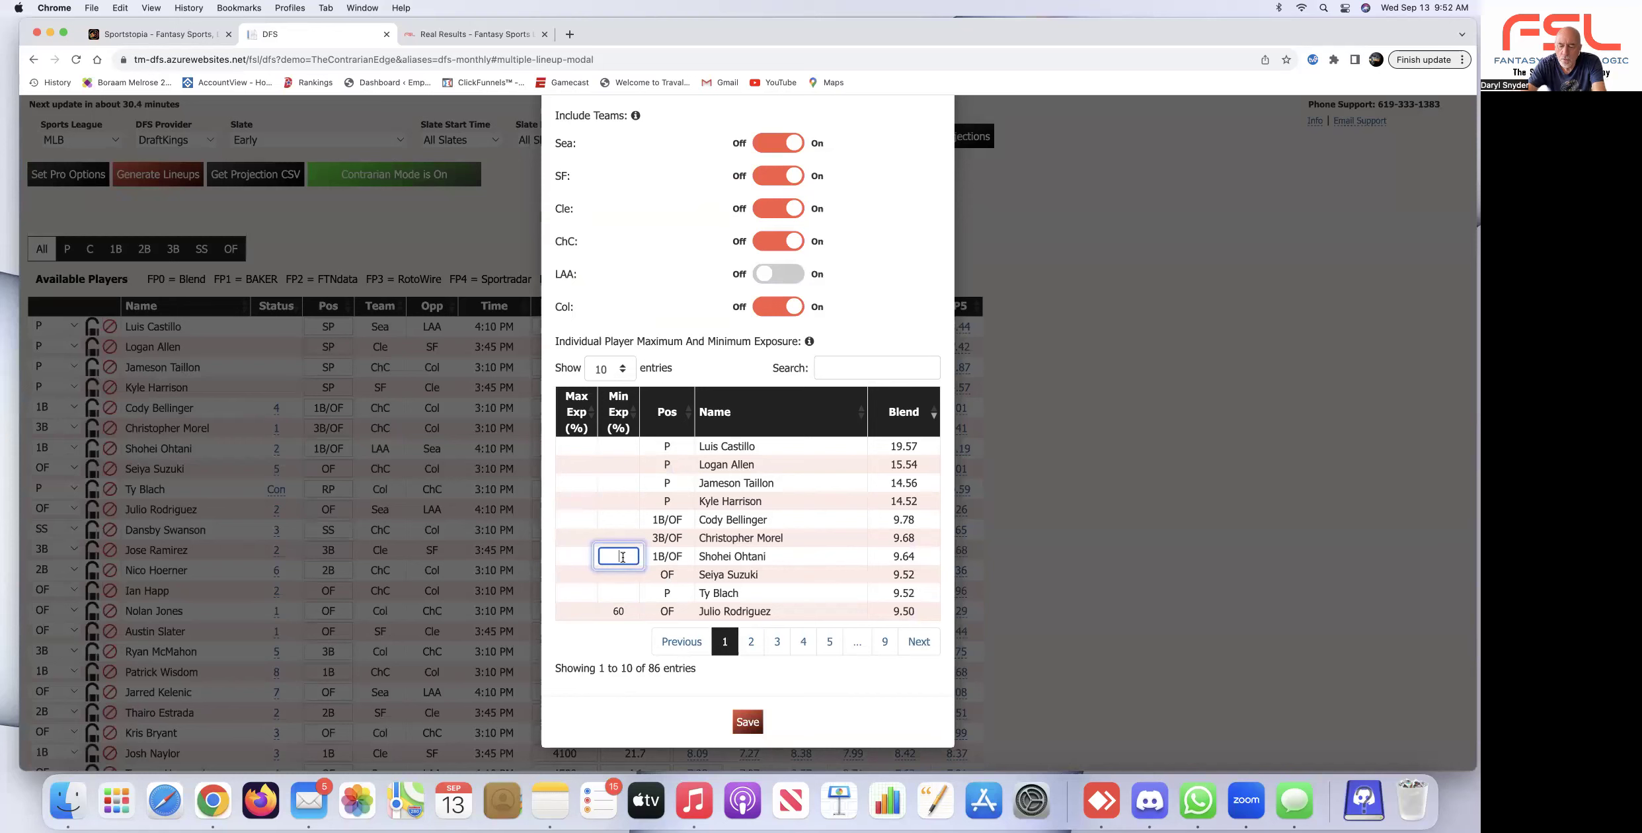
{"action": "type", "text": "60"}
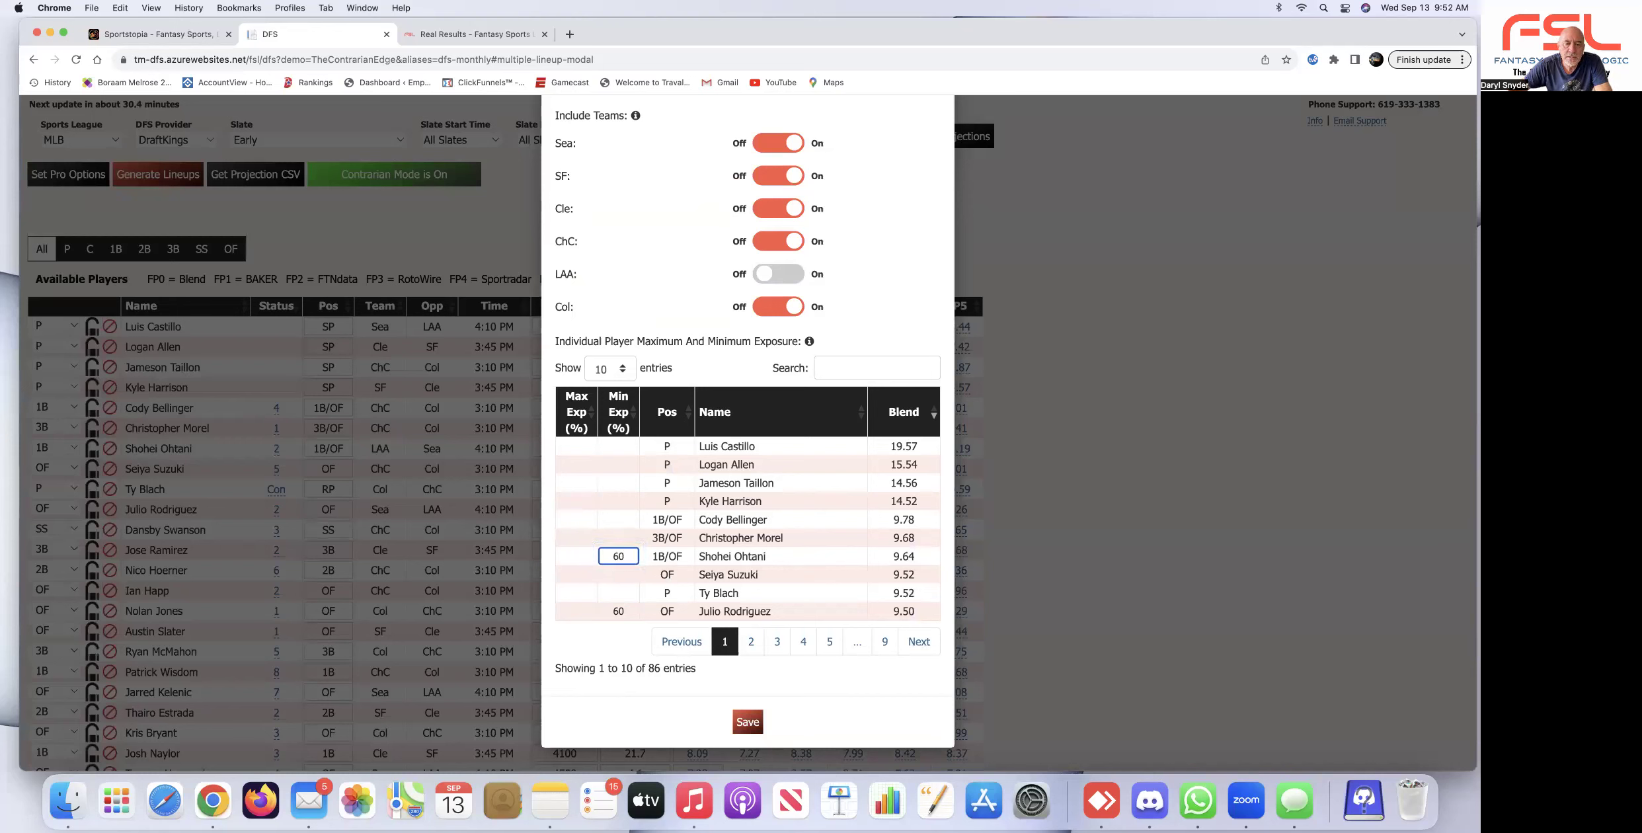
{"action": "left_click", "coordinate": [640, 722]}
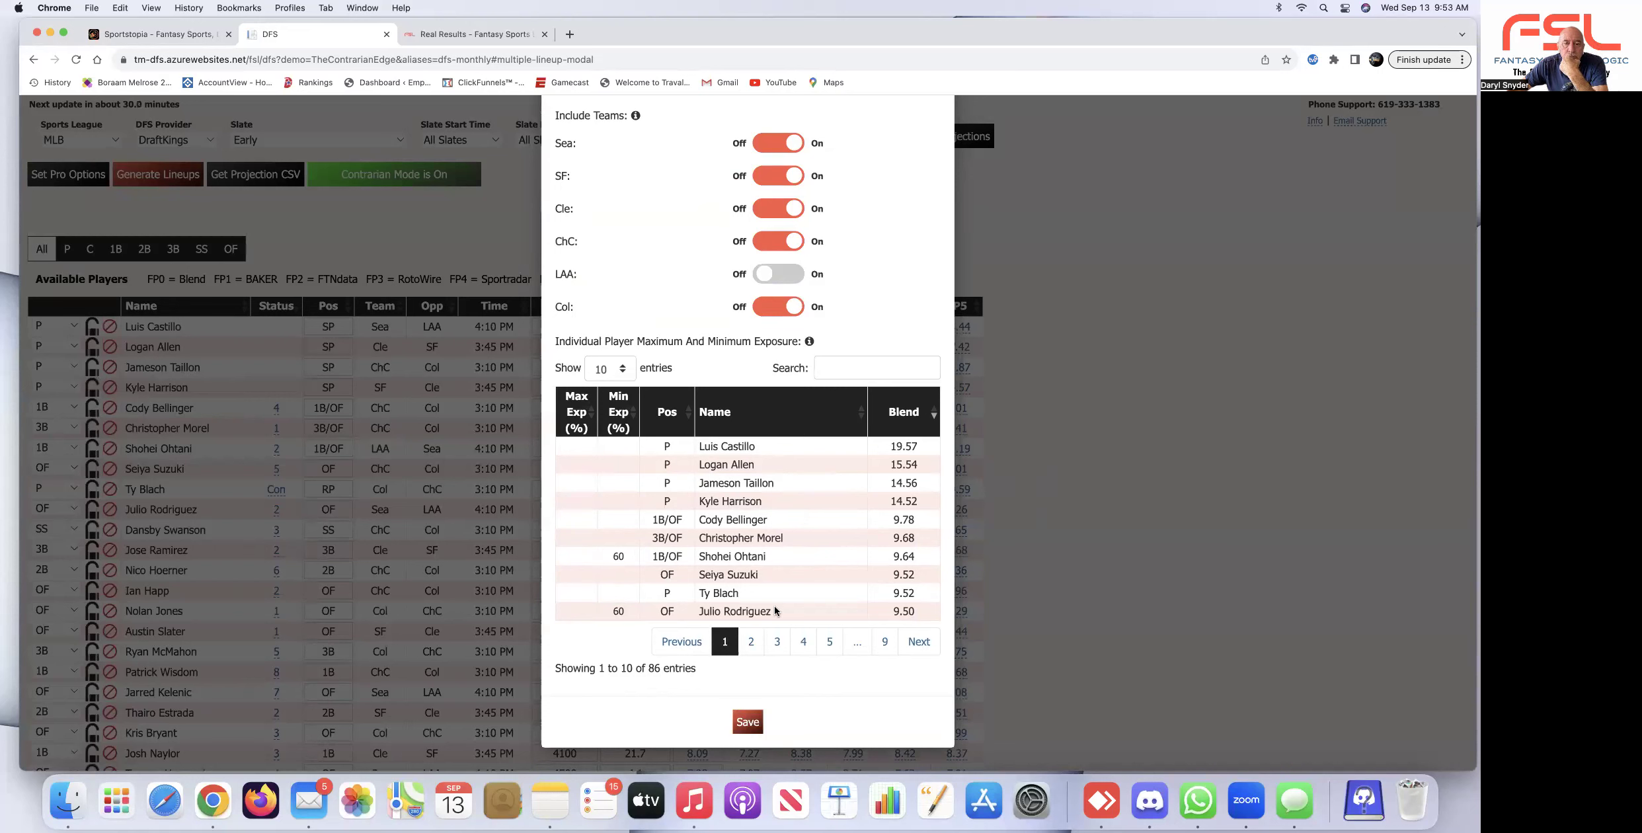
Set the minimum exposure to 50% for Dansby Swanson, Patrick Wisdom and Nico Hoerner on page 2 of the exposure table.
{"action": "left_click", "coordinate": [747, 643]}
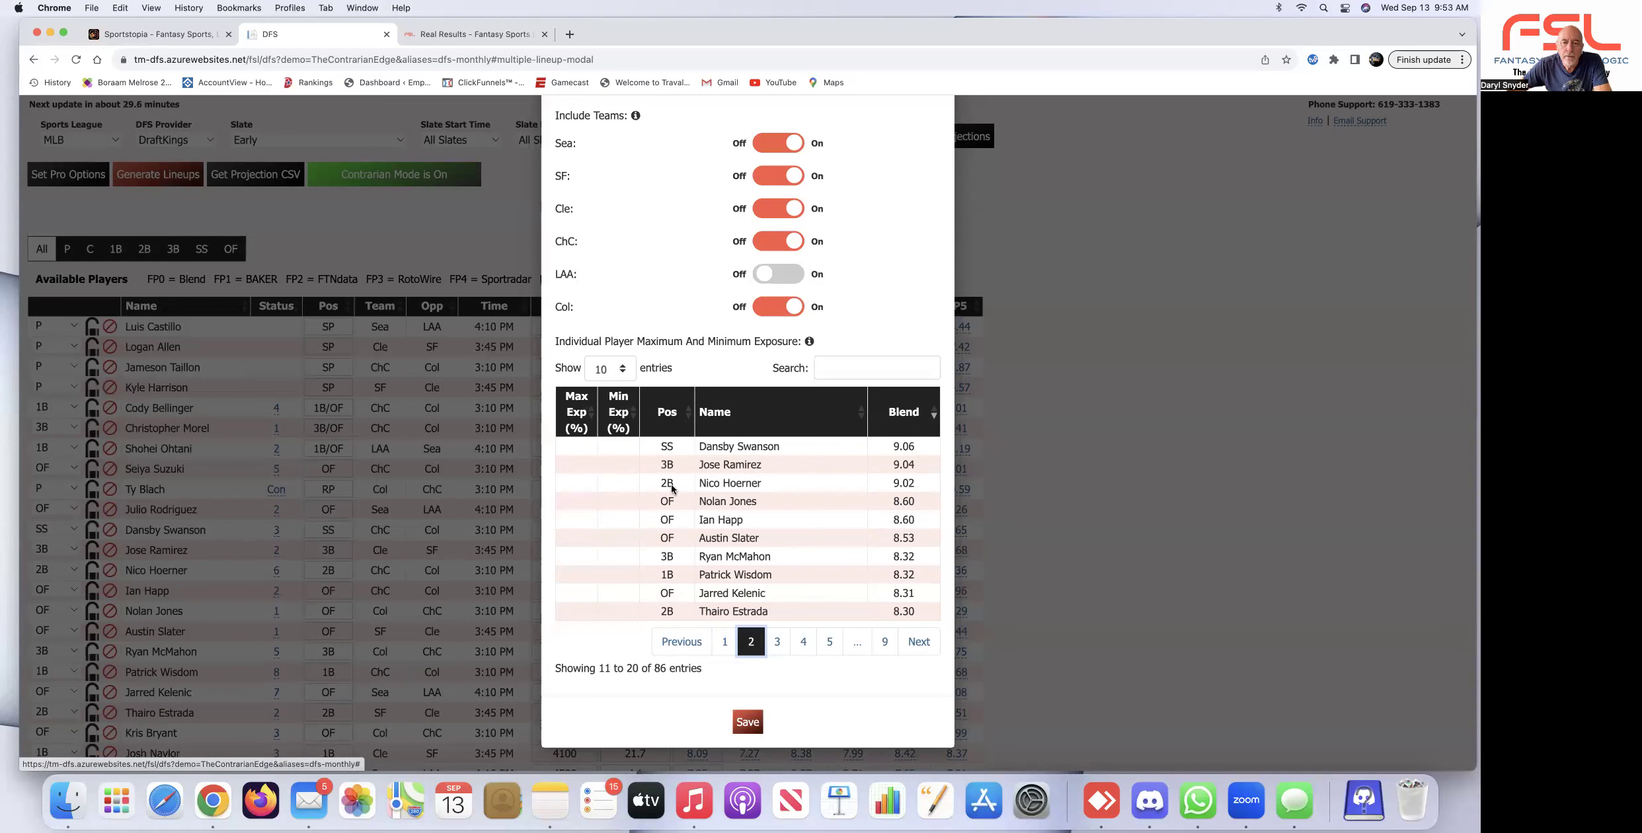
{"action": "left_click", "coordinate": [632, 447]}
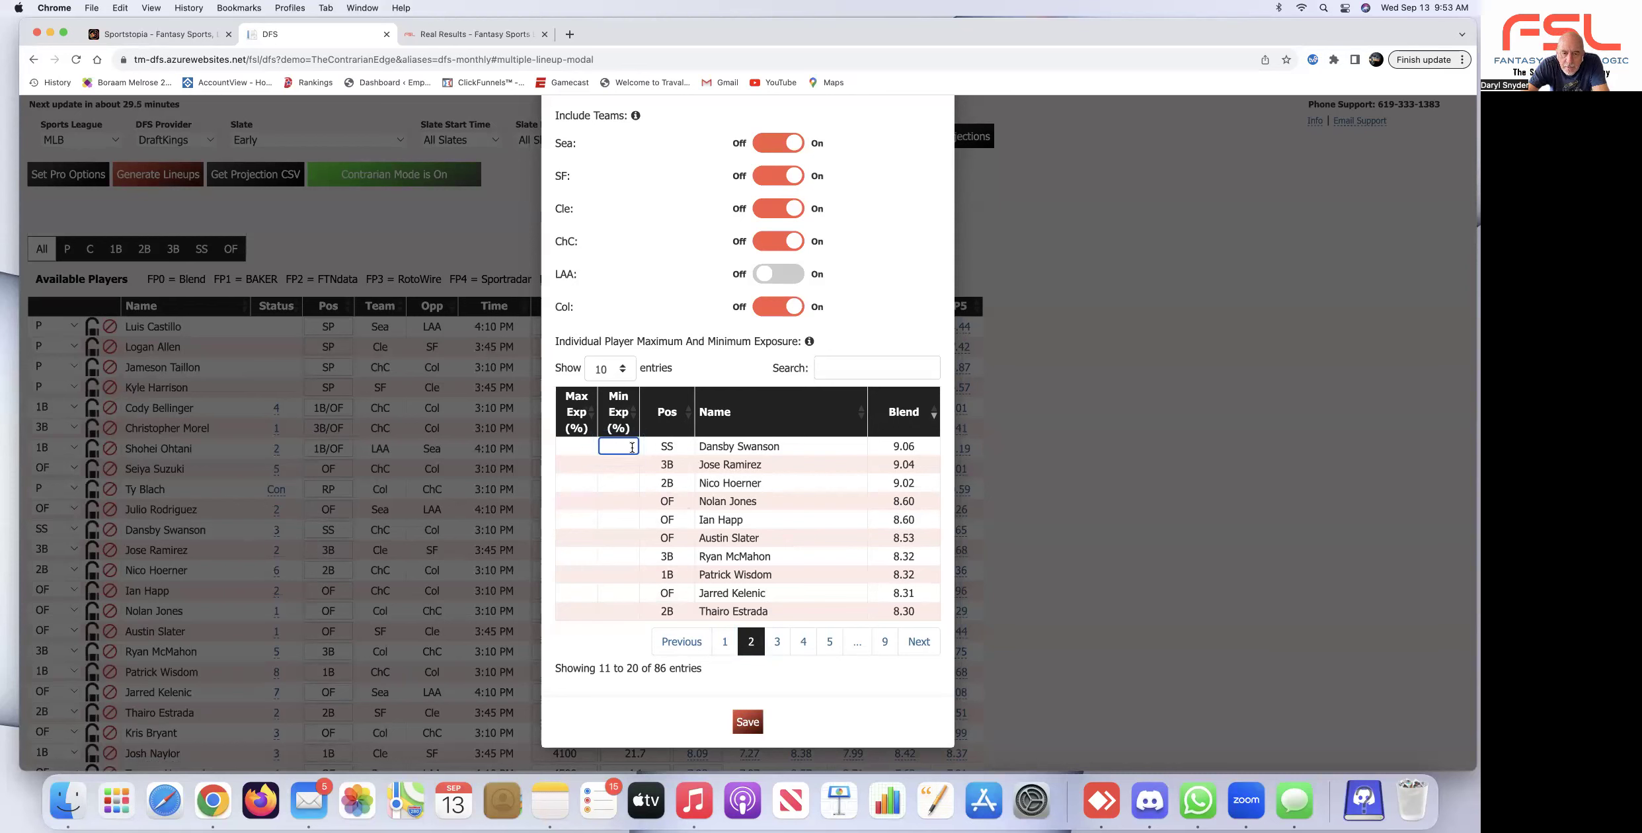
{"action": "type", "text": "50"}
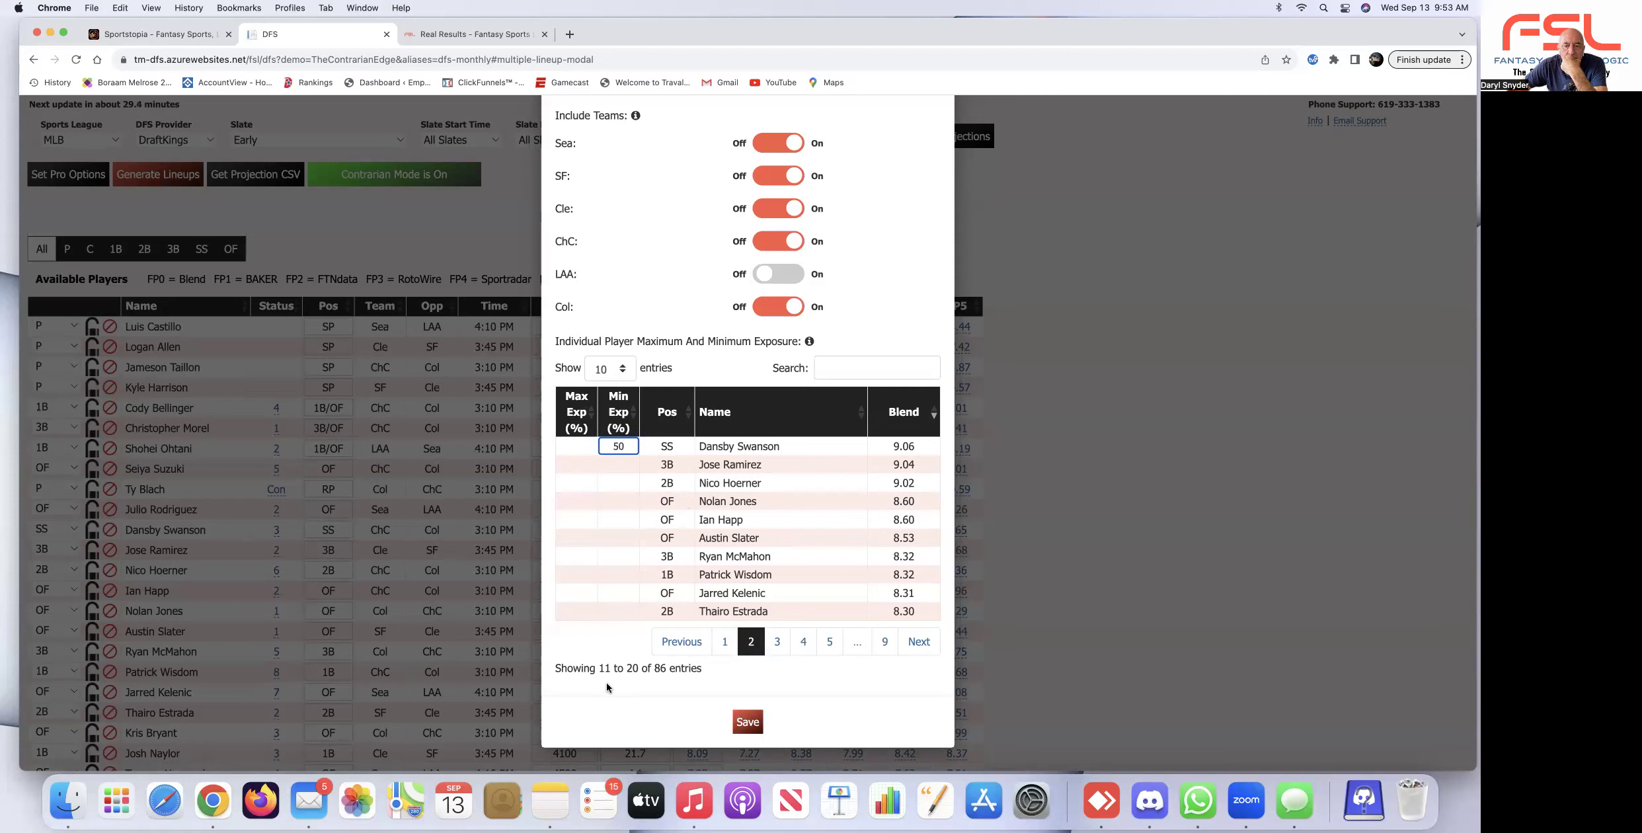
{"action": "left_click", "coordinate": [625, 574]}
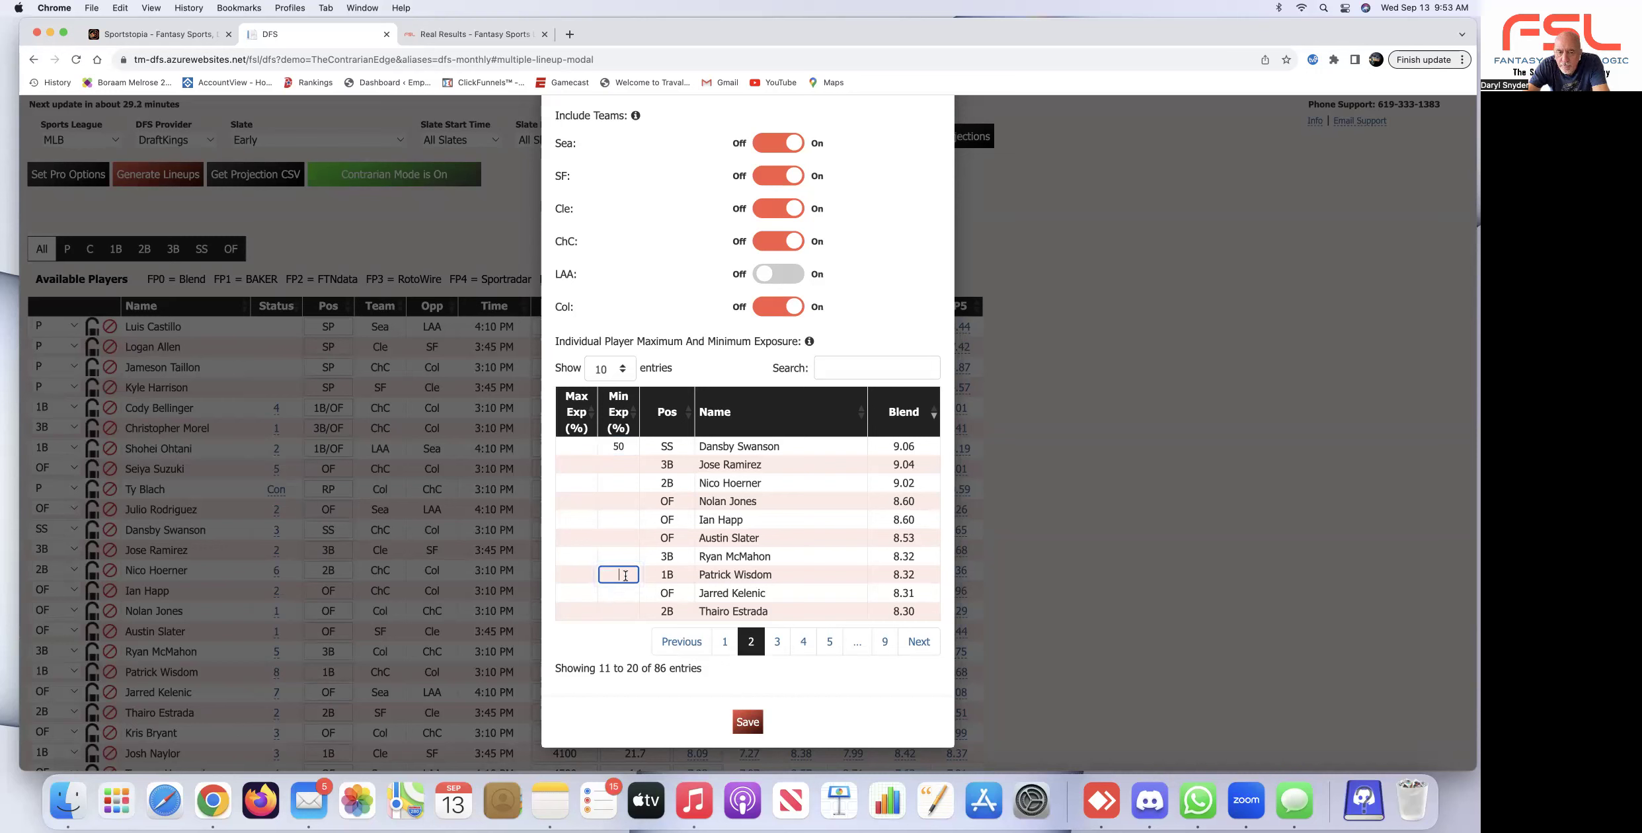
{"action": "type", "text": "50"}
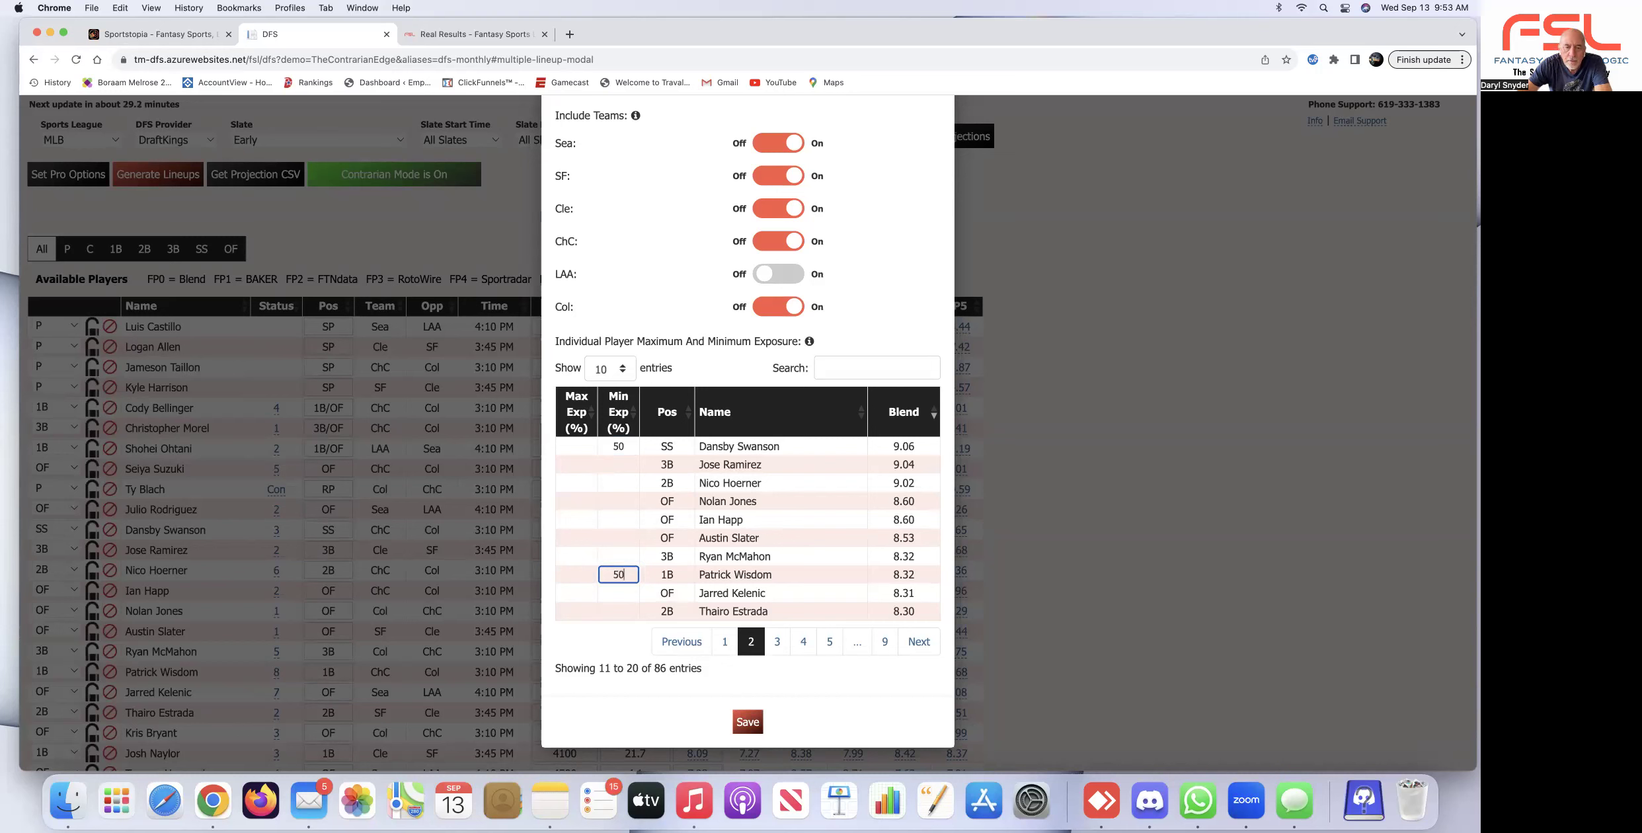
{"action": "left_click", "coordinate": [663, 718]}
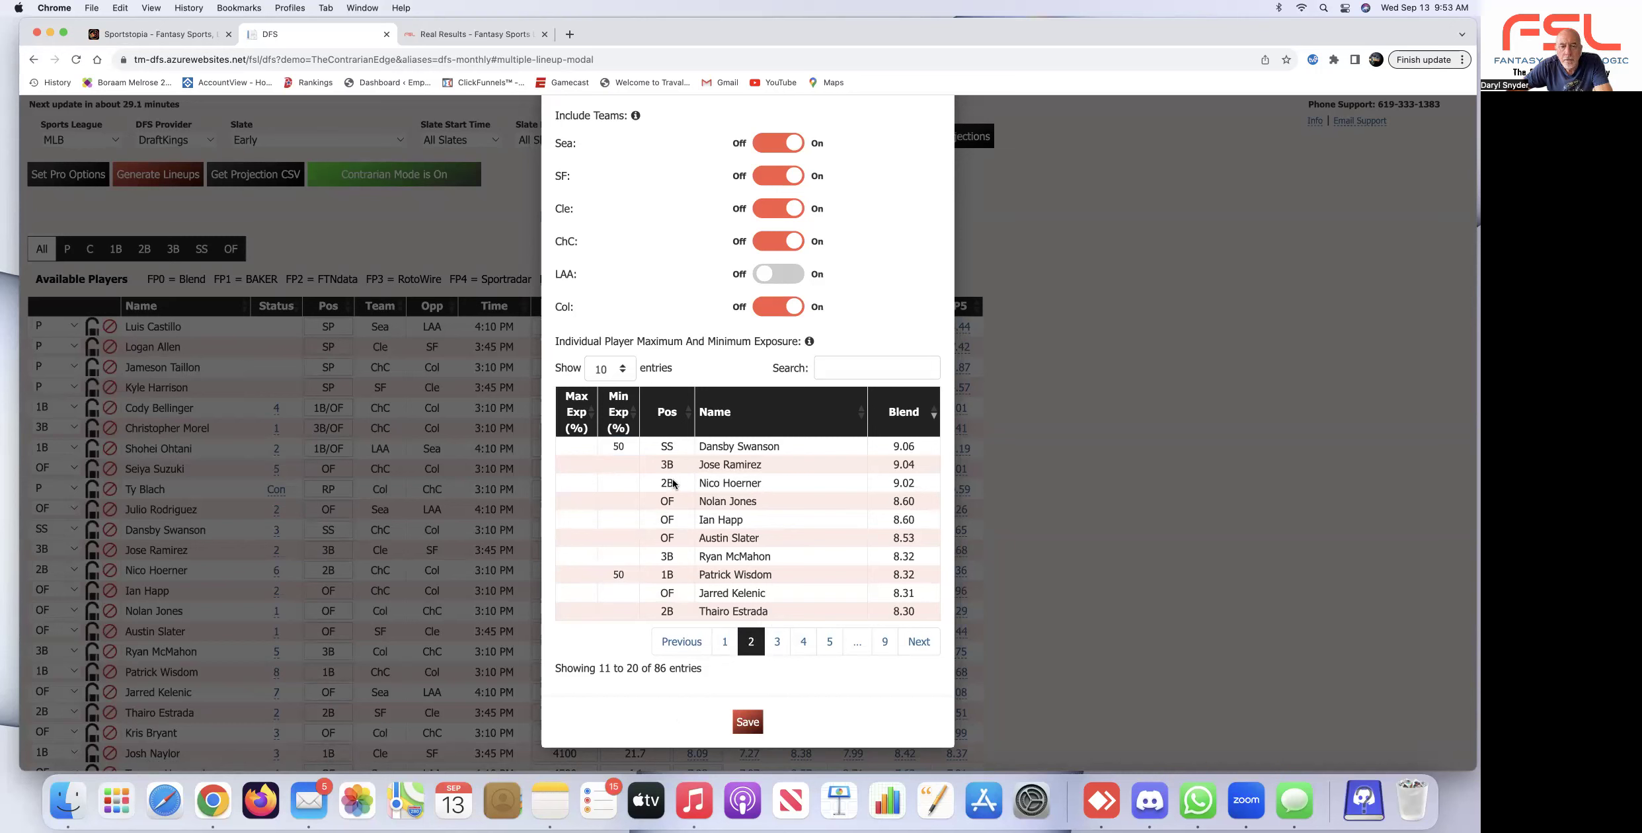
{"action": "left_click", "coordinate": [625, 482]}
{"action": "type", "text": "50"}
{"action": "left_click", "coordinate": [628, 718]}
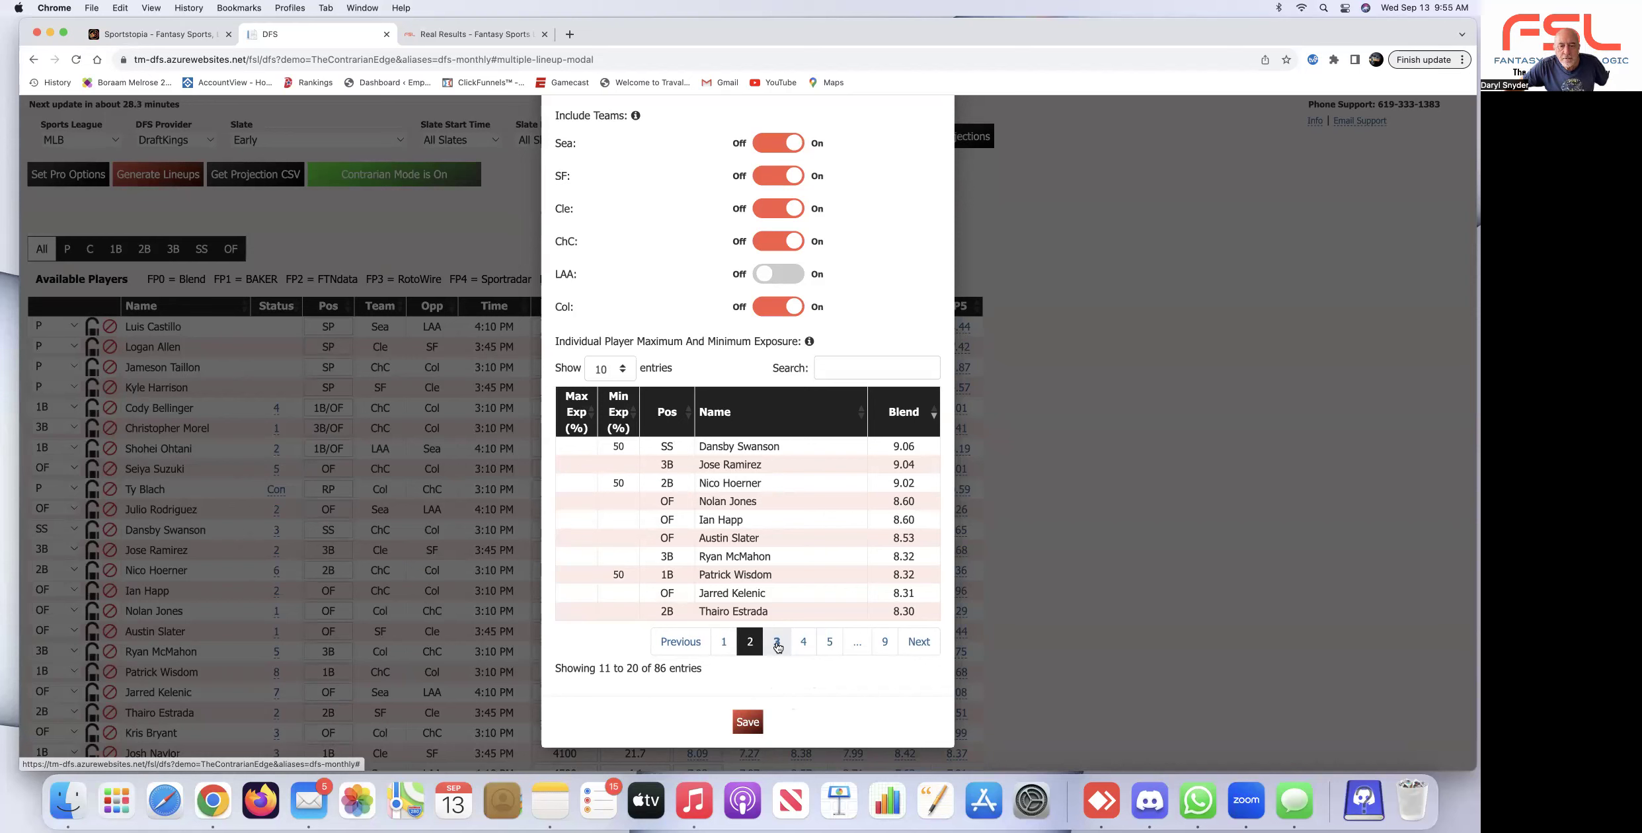
Set Kris Bryant's minimum exposure to 50% on page 3 of the exposure table.
{"action": "left_click", "coordinate": [778, 647]}
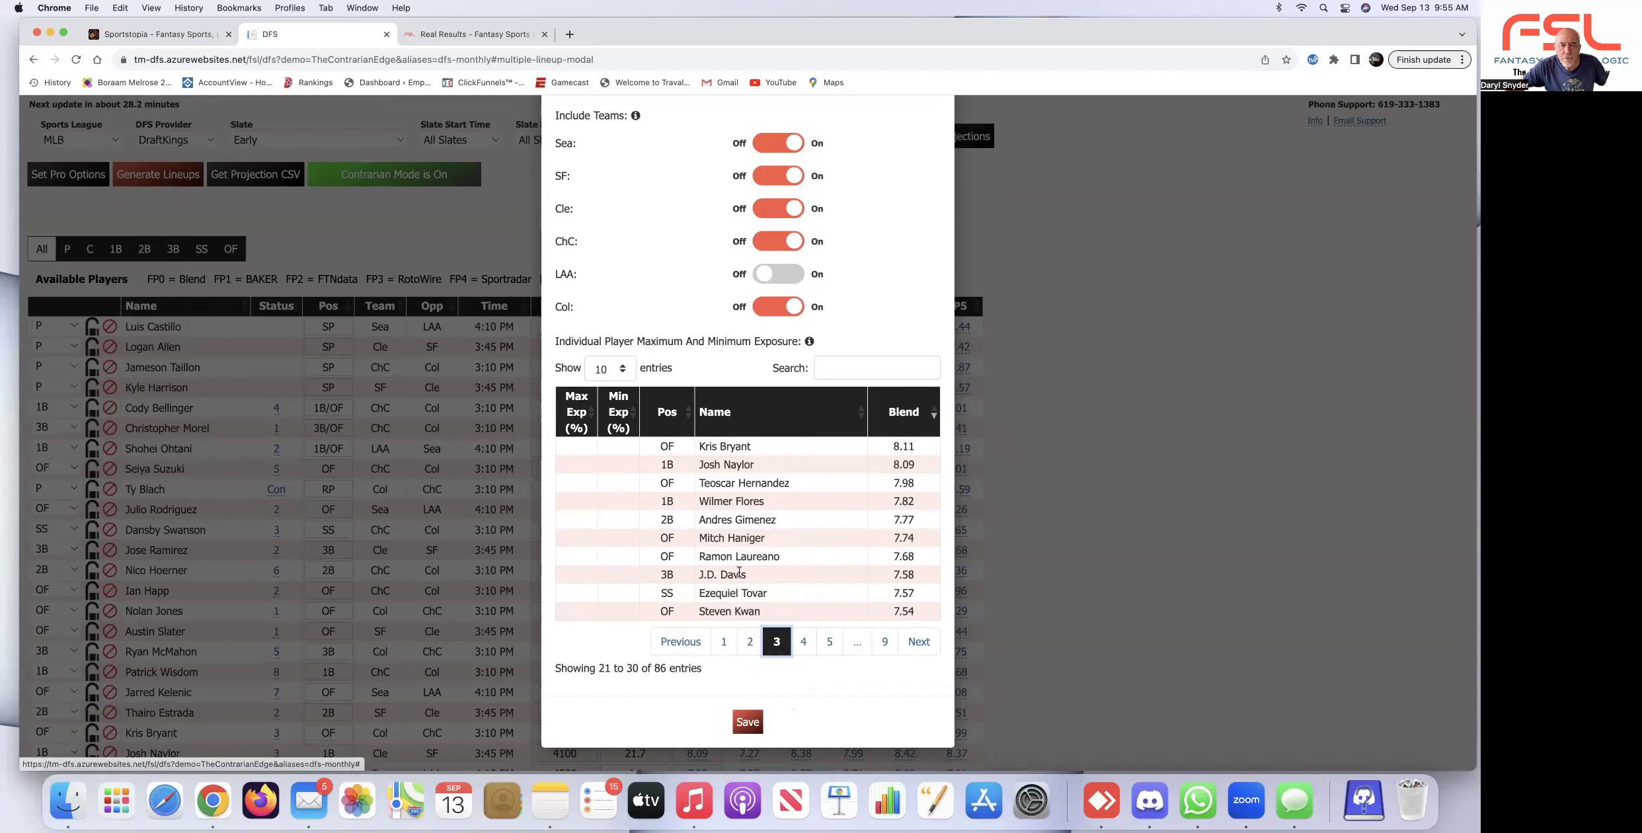
{"action": "left_click", "coordinate": [625, 449]}
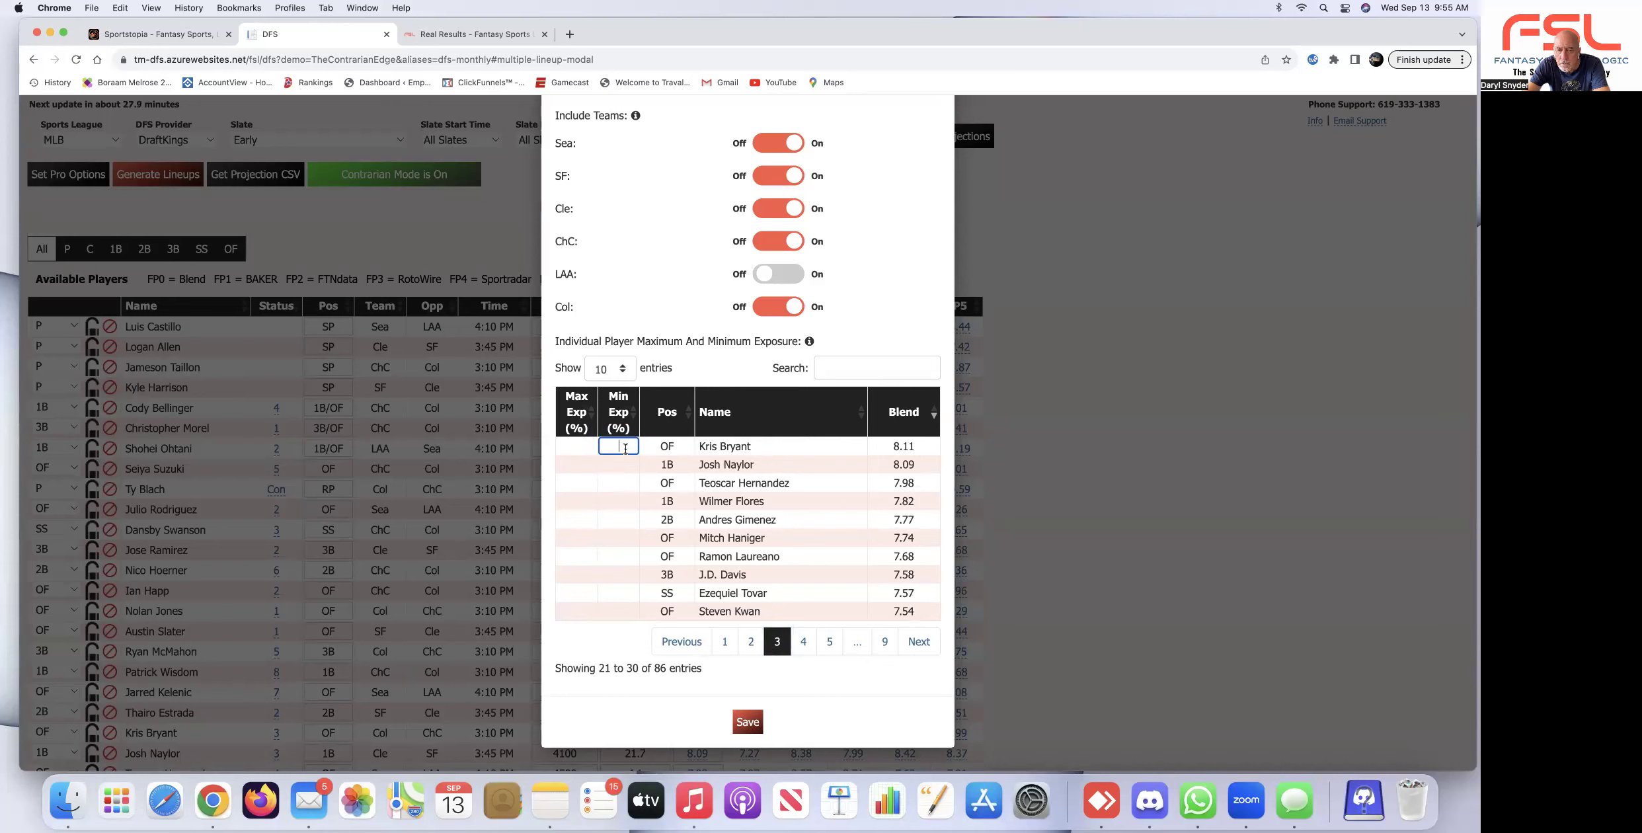
{"action": "type", "text": "50"}
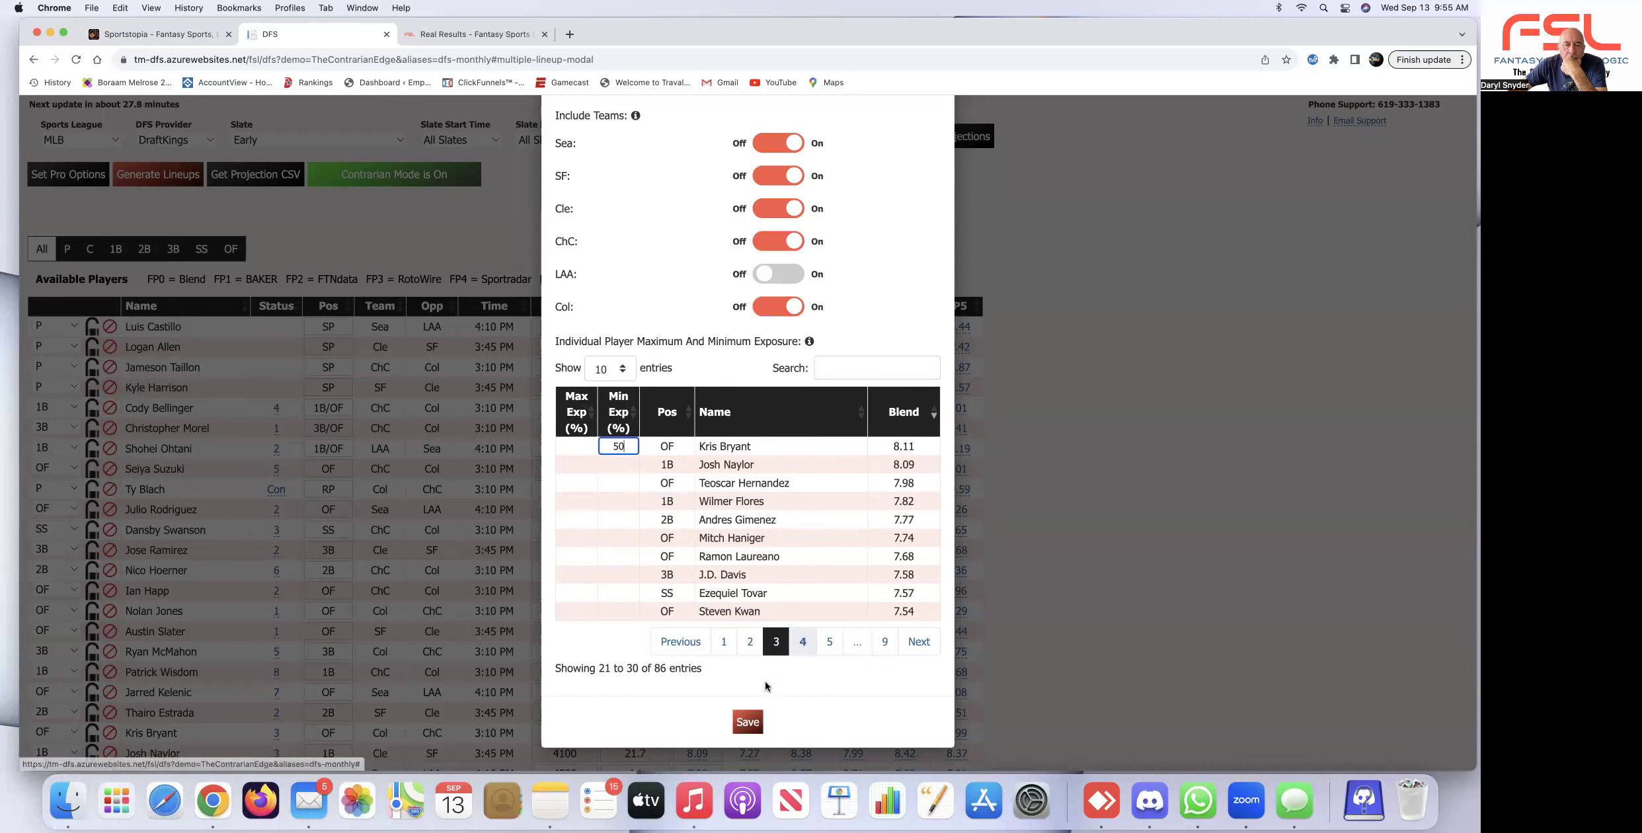
{"action": "left_click", "coordinate": [643, 700]}
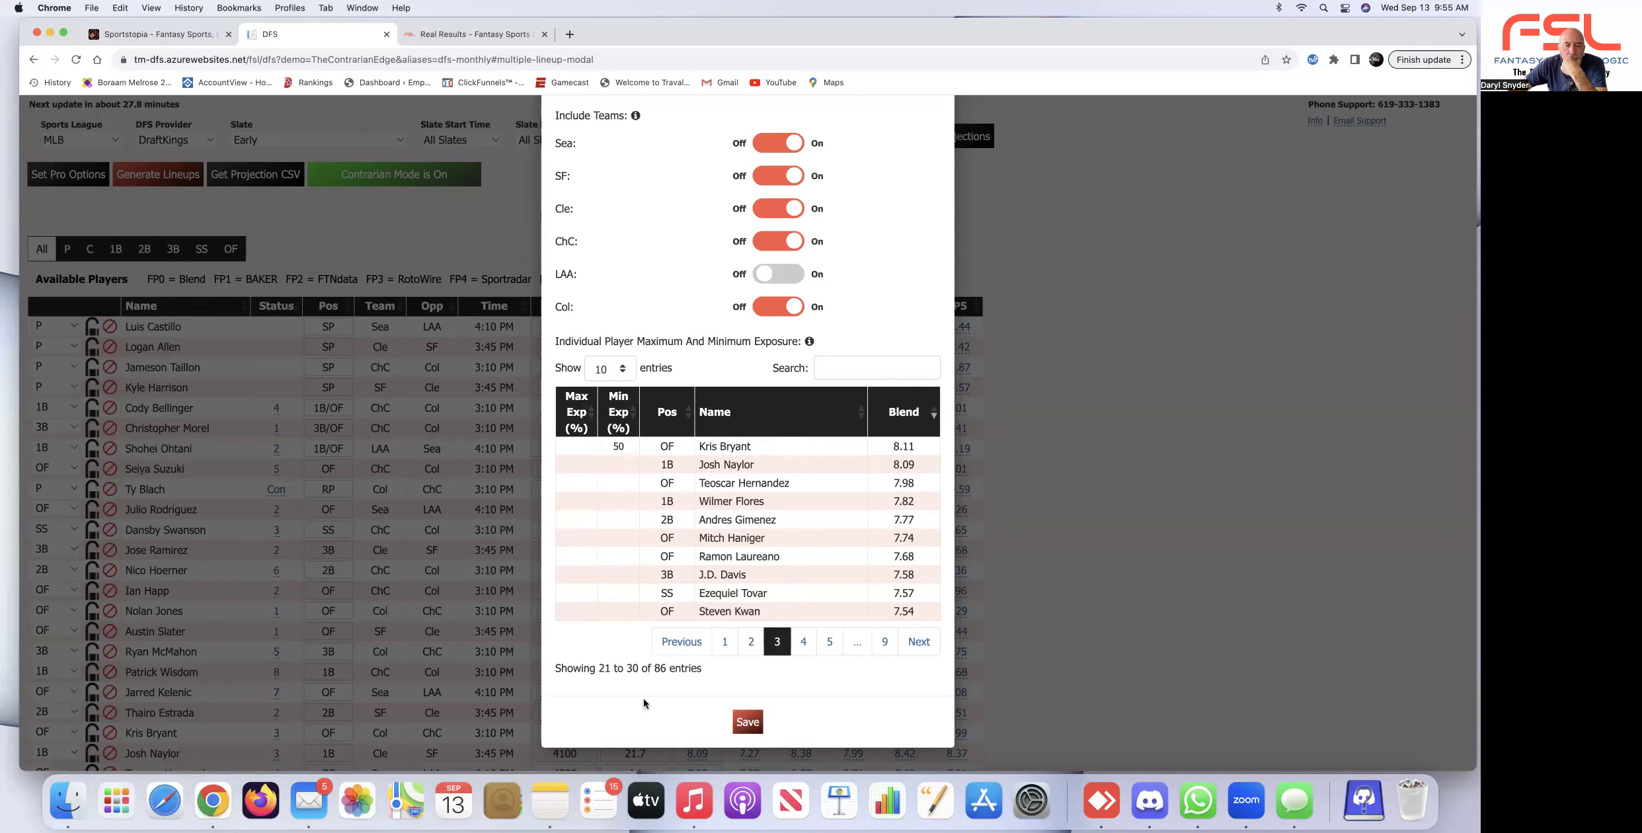
Set Cal Raleigh's minimum exposure to 50% on page 4 of the exposure table and save the pro options.
{"action": "left_click", "coordinate": [806, 647]}
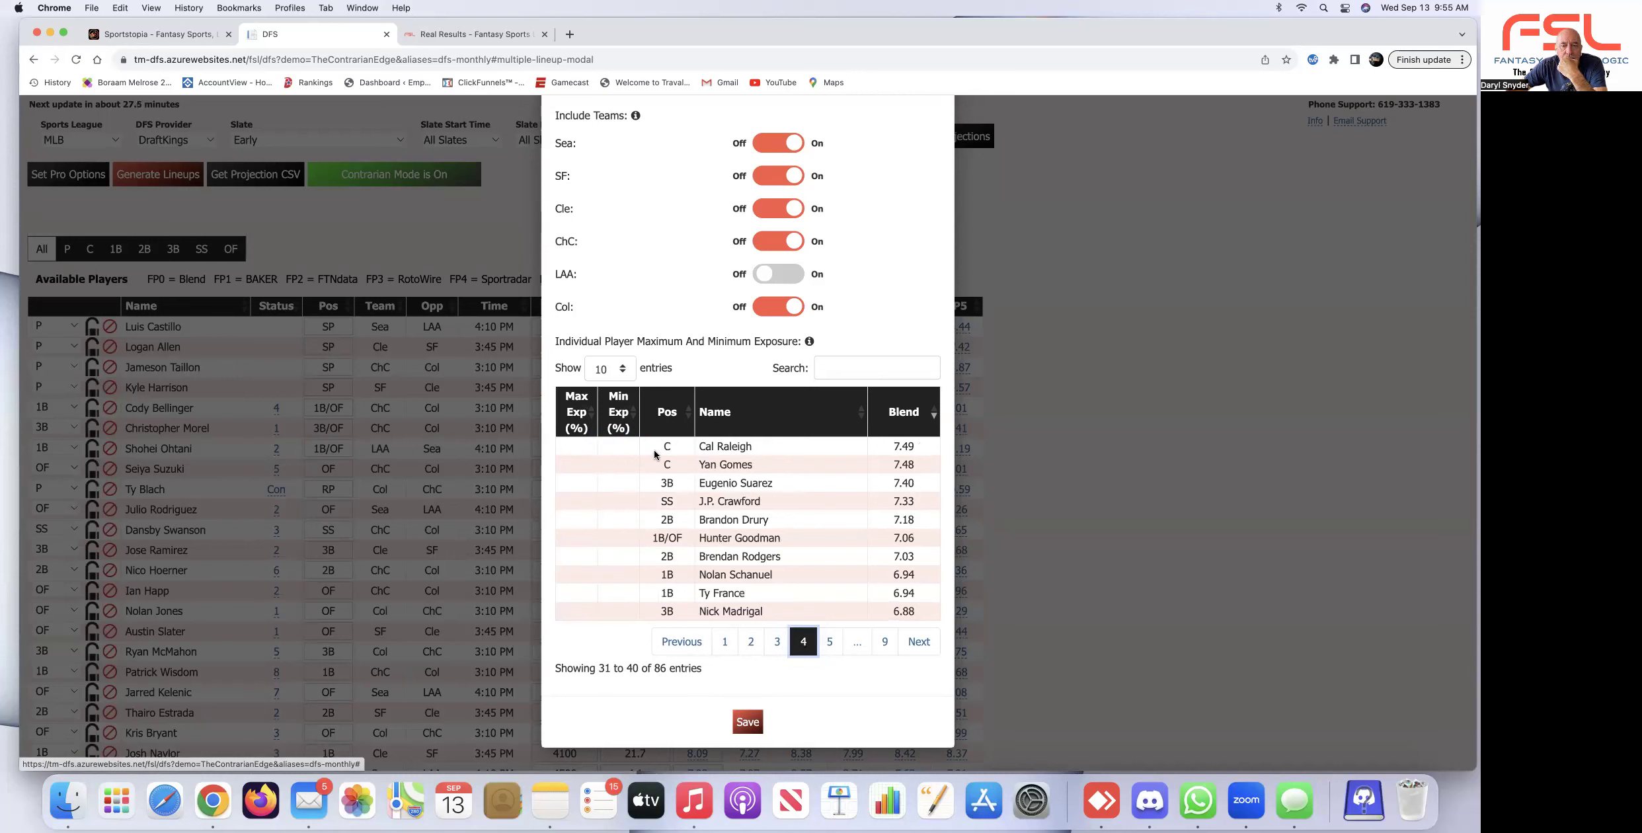
{"action": "scroll", "coordinate": [620, 450], "scroll_direction": "up", "scroll_amount": 1}
{"action": "left_click", "coordinate": [620, 449]}
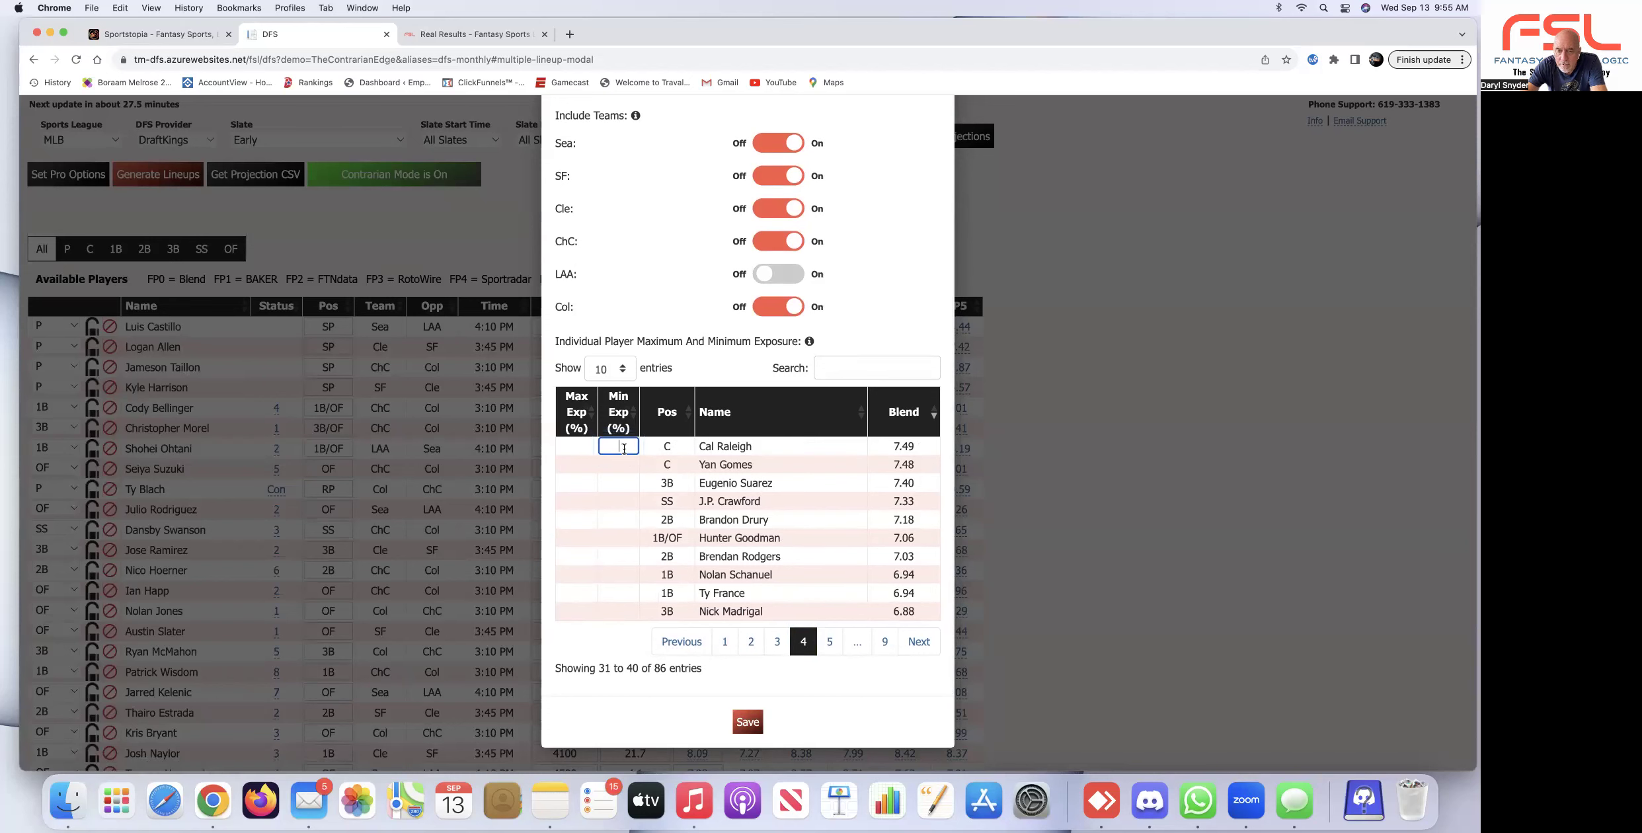
{"action": "type", "text": "50"}
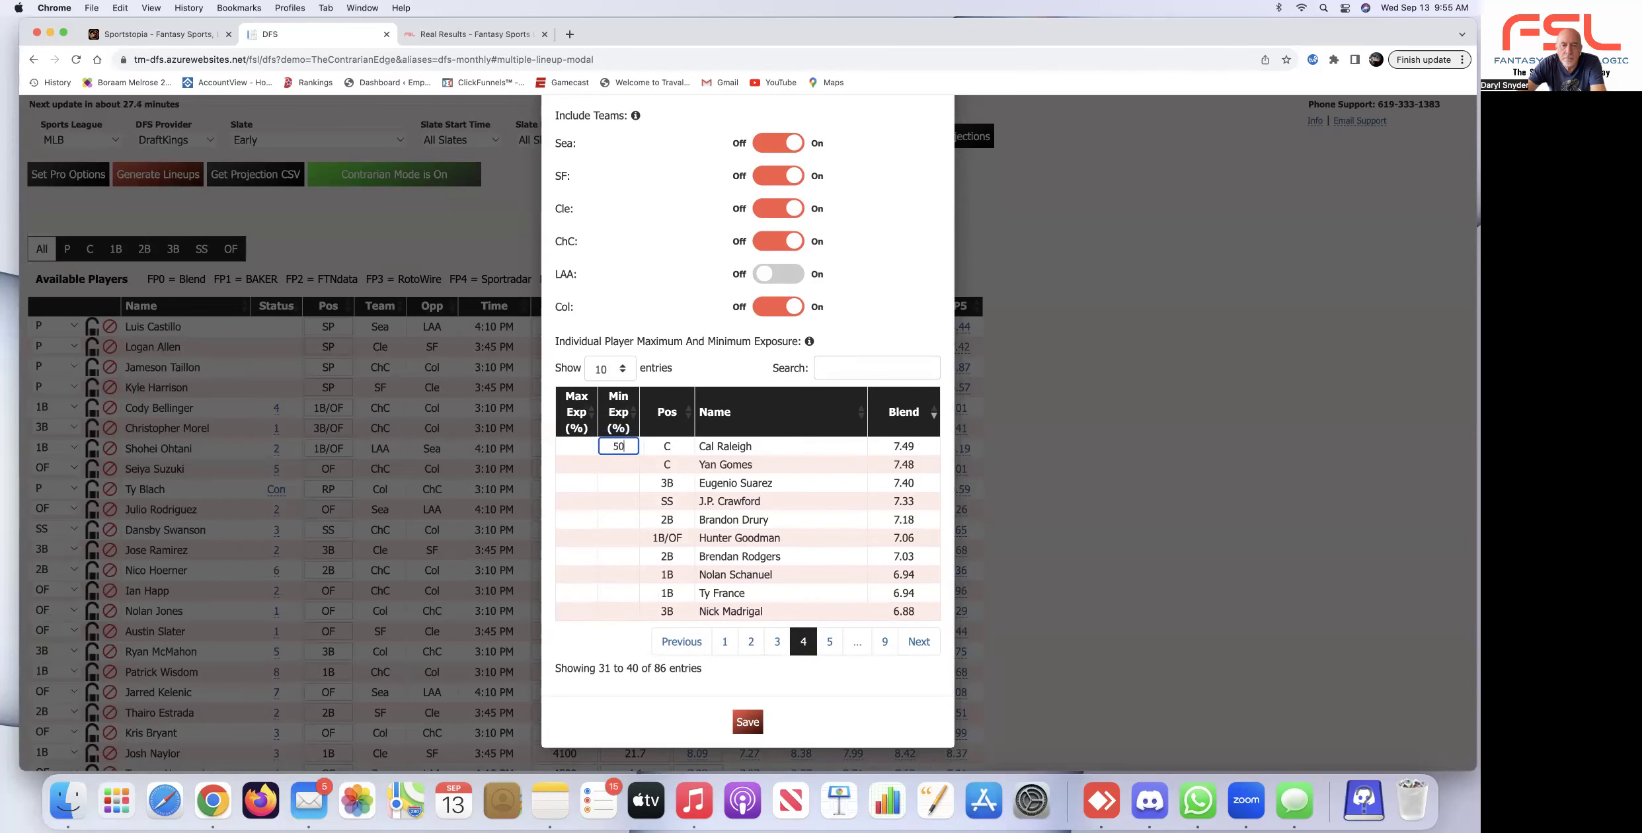
{"action": "left_click", "coordinate": [631, 720]}
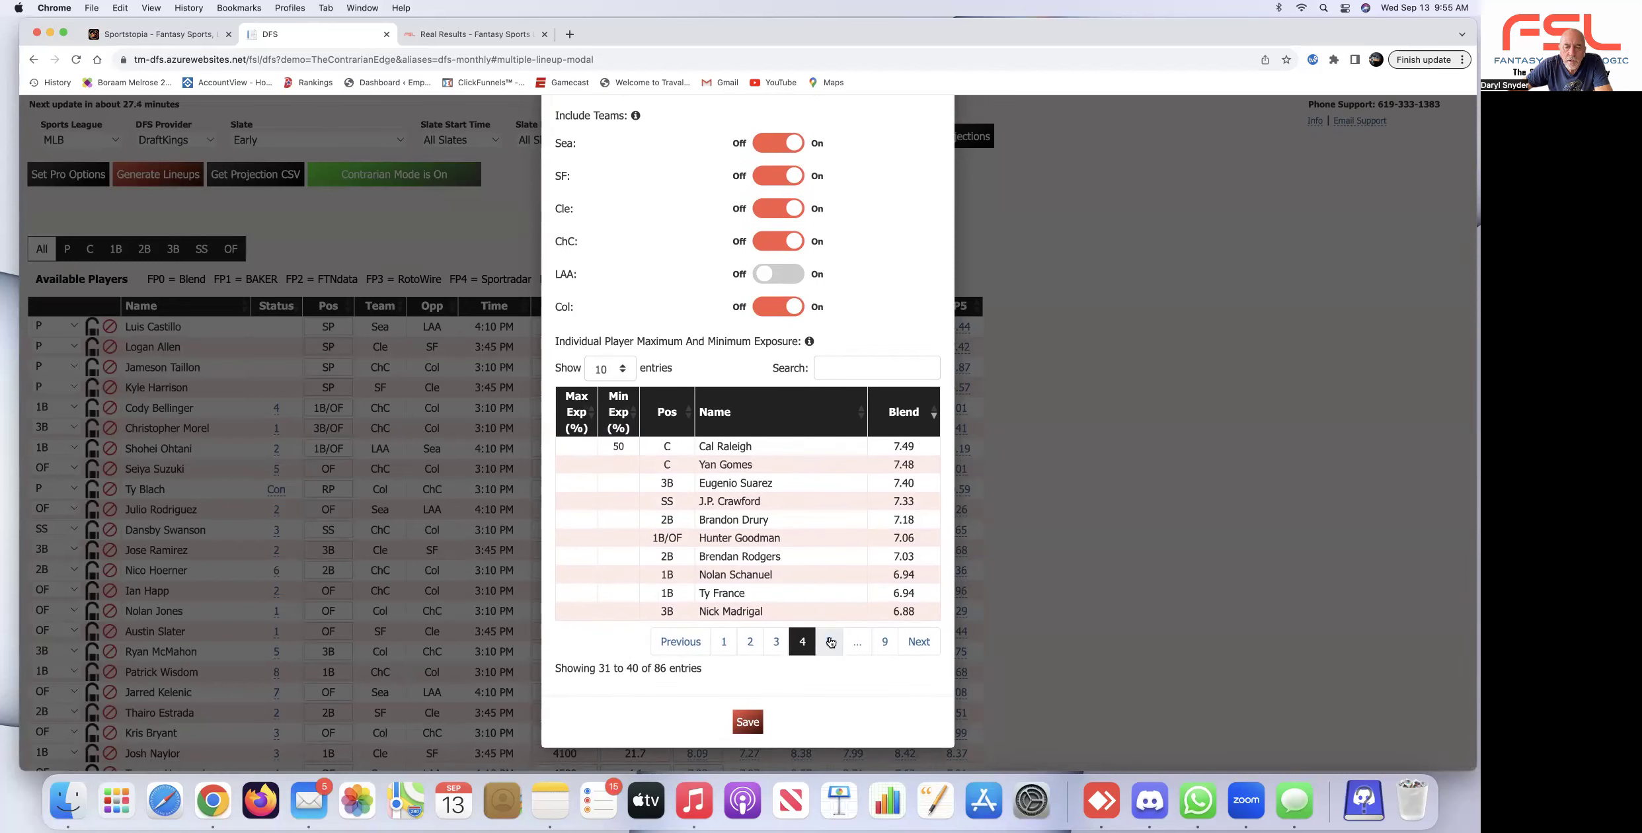
{"action": "left_click", "coordinate": [749, 722]}
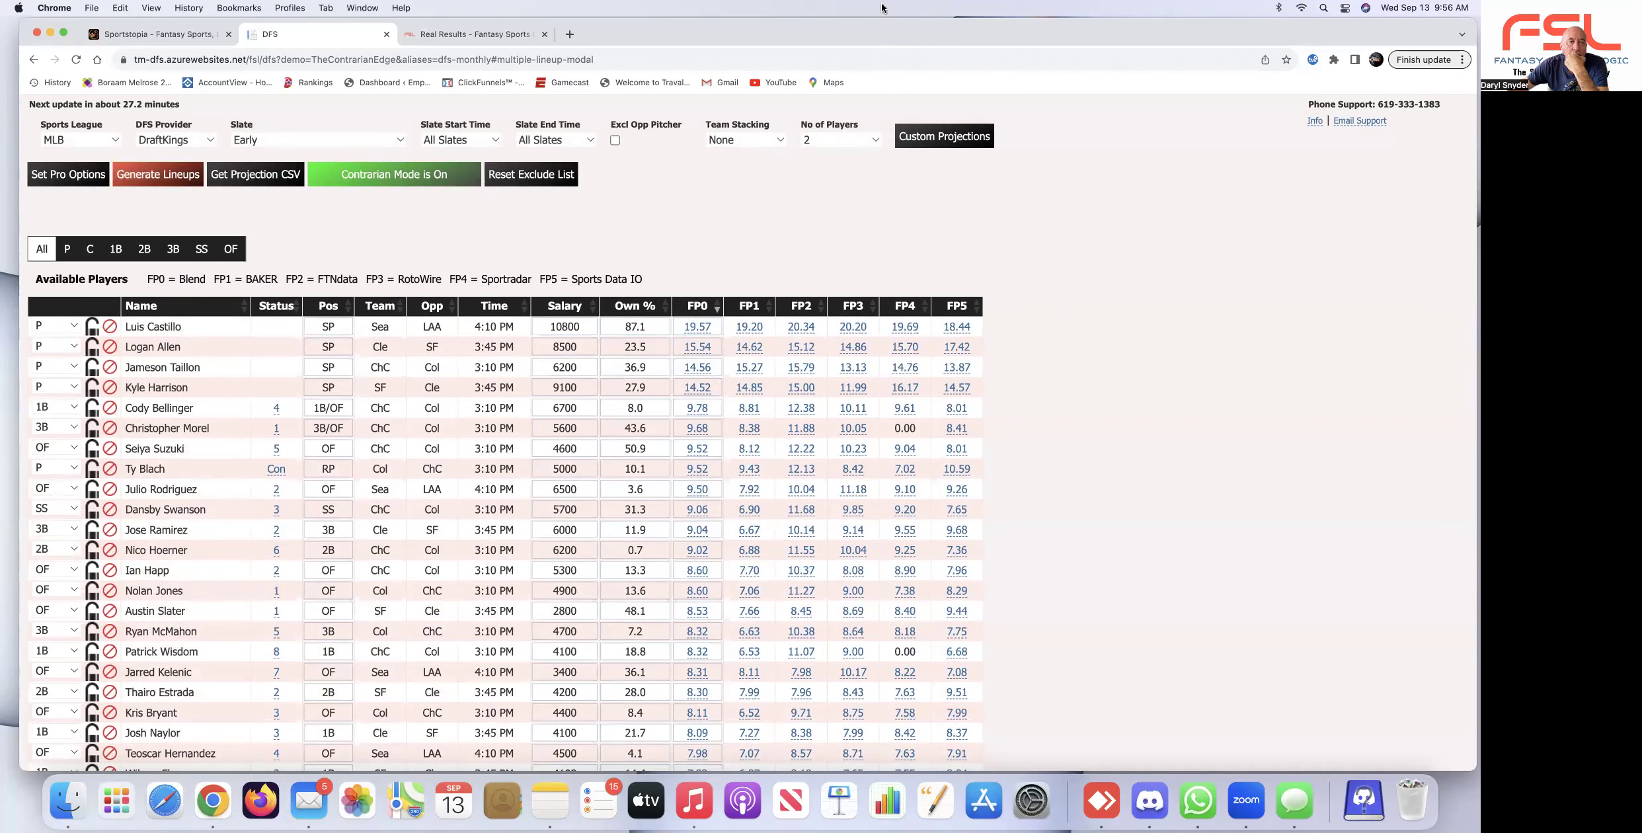
Make the browser window full screen and configure team stacking as Auto with 4 players.
{"action": "left_click", "coordinate": [63, 32]}
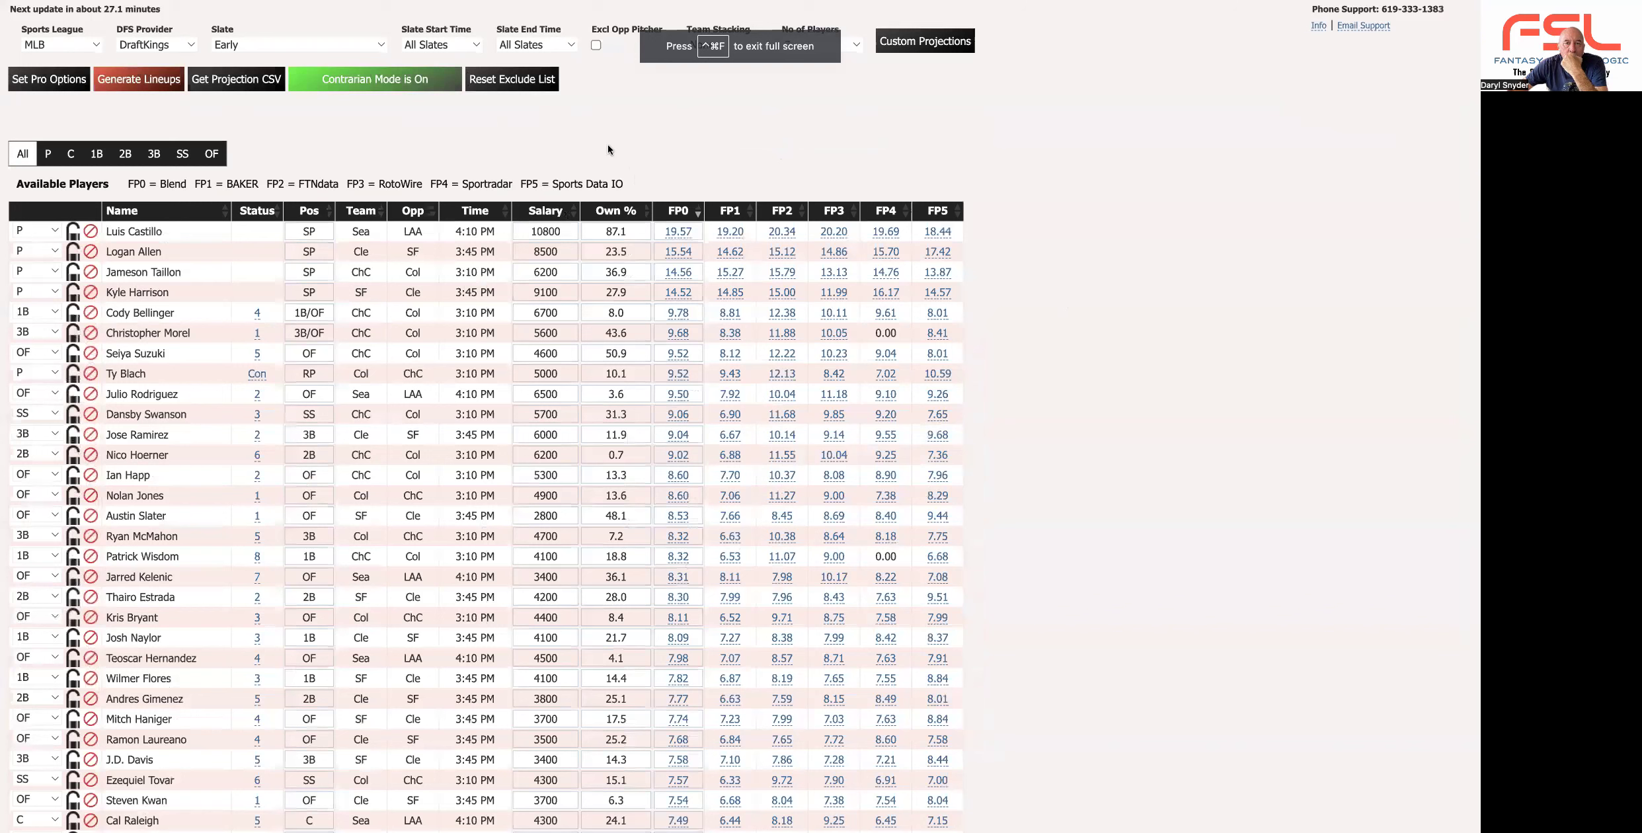
{"action": "left_click", "coordinate": [856, 47]}
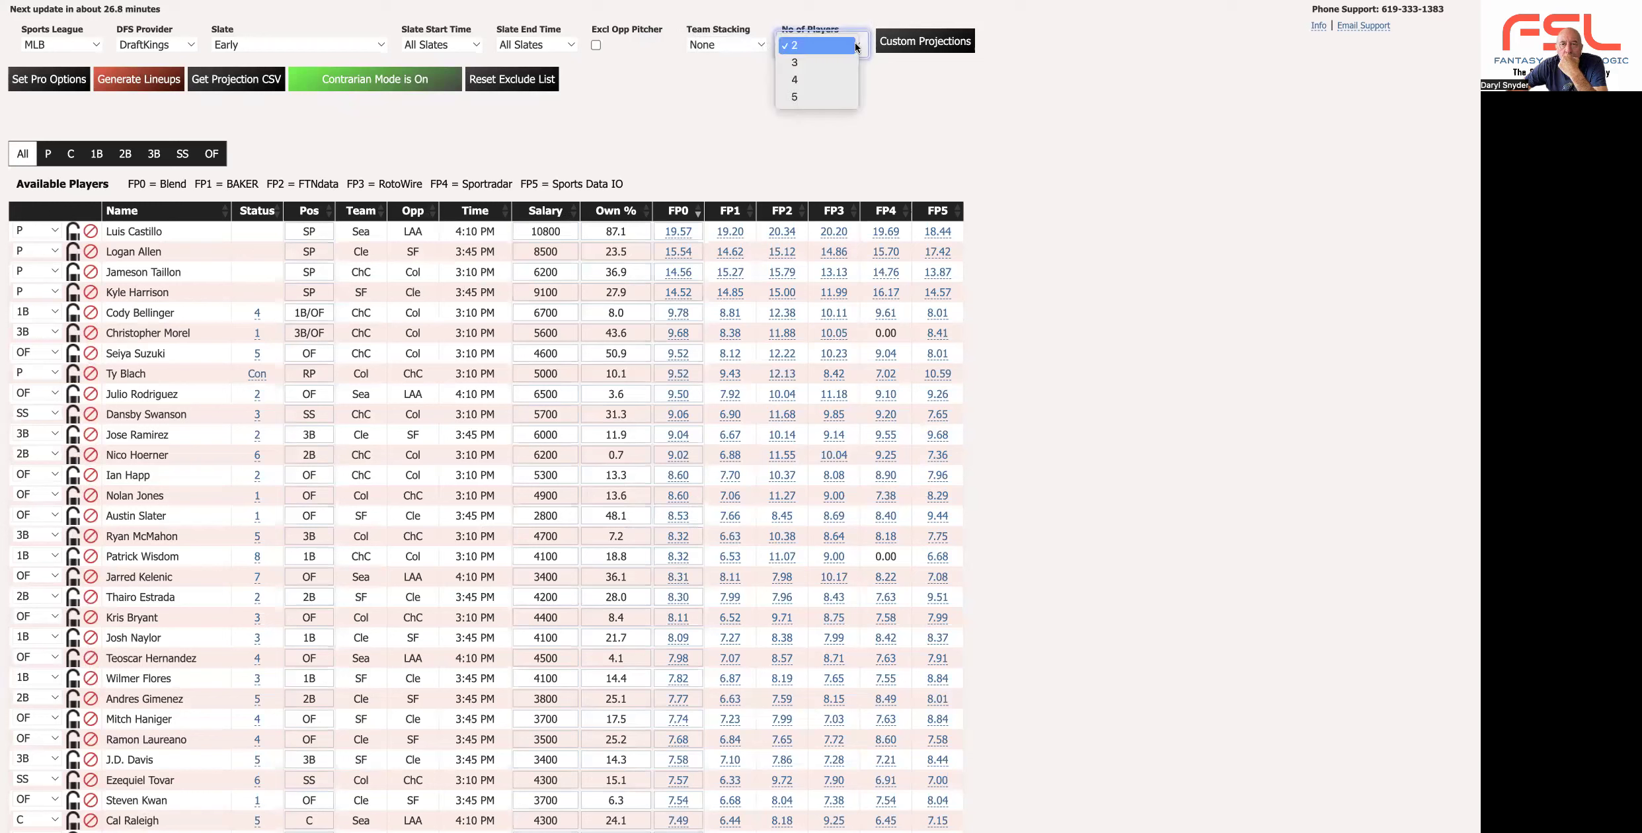
{"action": "left_click", "coordinate": [798, 79]}
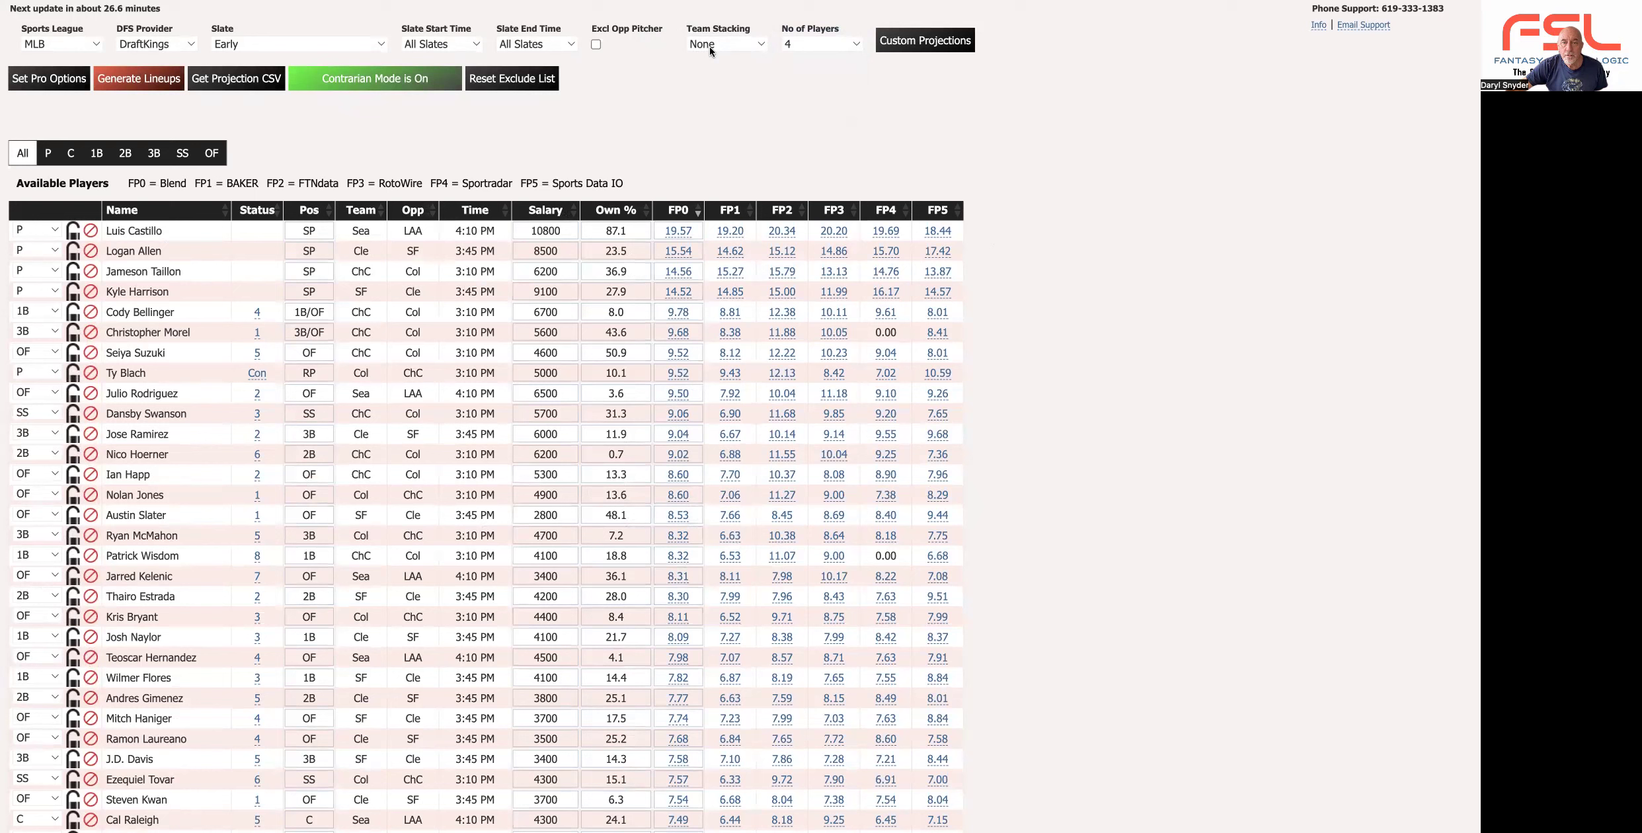
{"action": "left_click", "coordinate": [758, 43]}
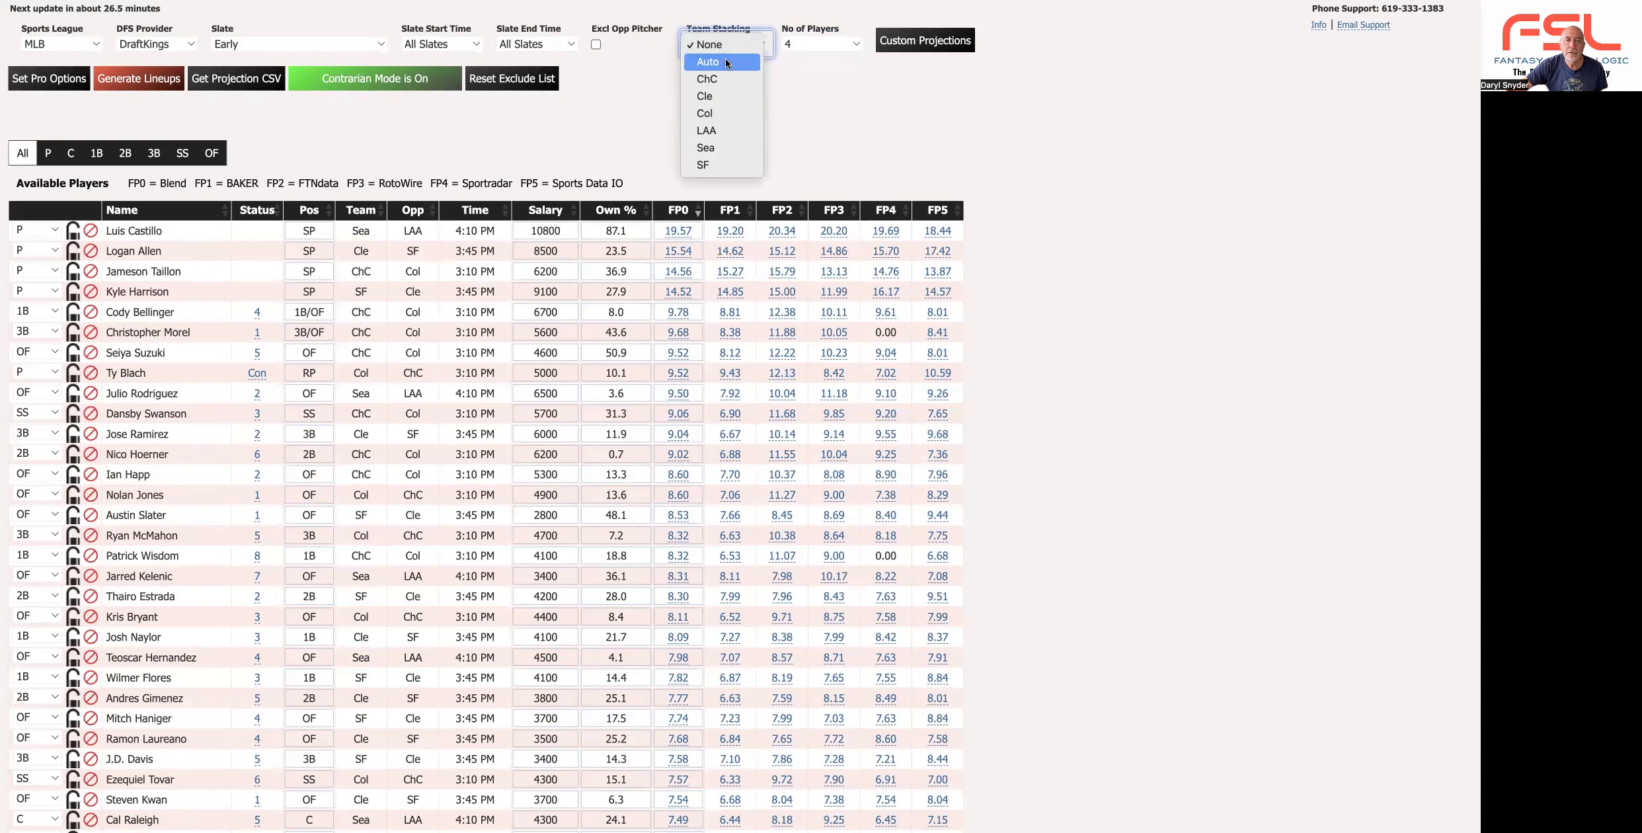
{"action": "left_click", "coordinate": [1175, 251]}
{"action": "key", "text": "Down"}
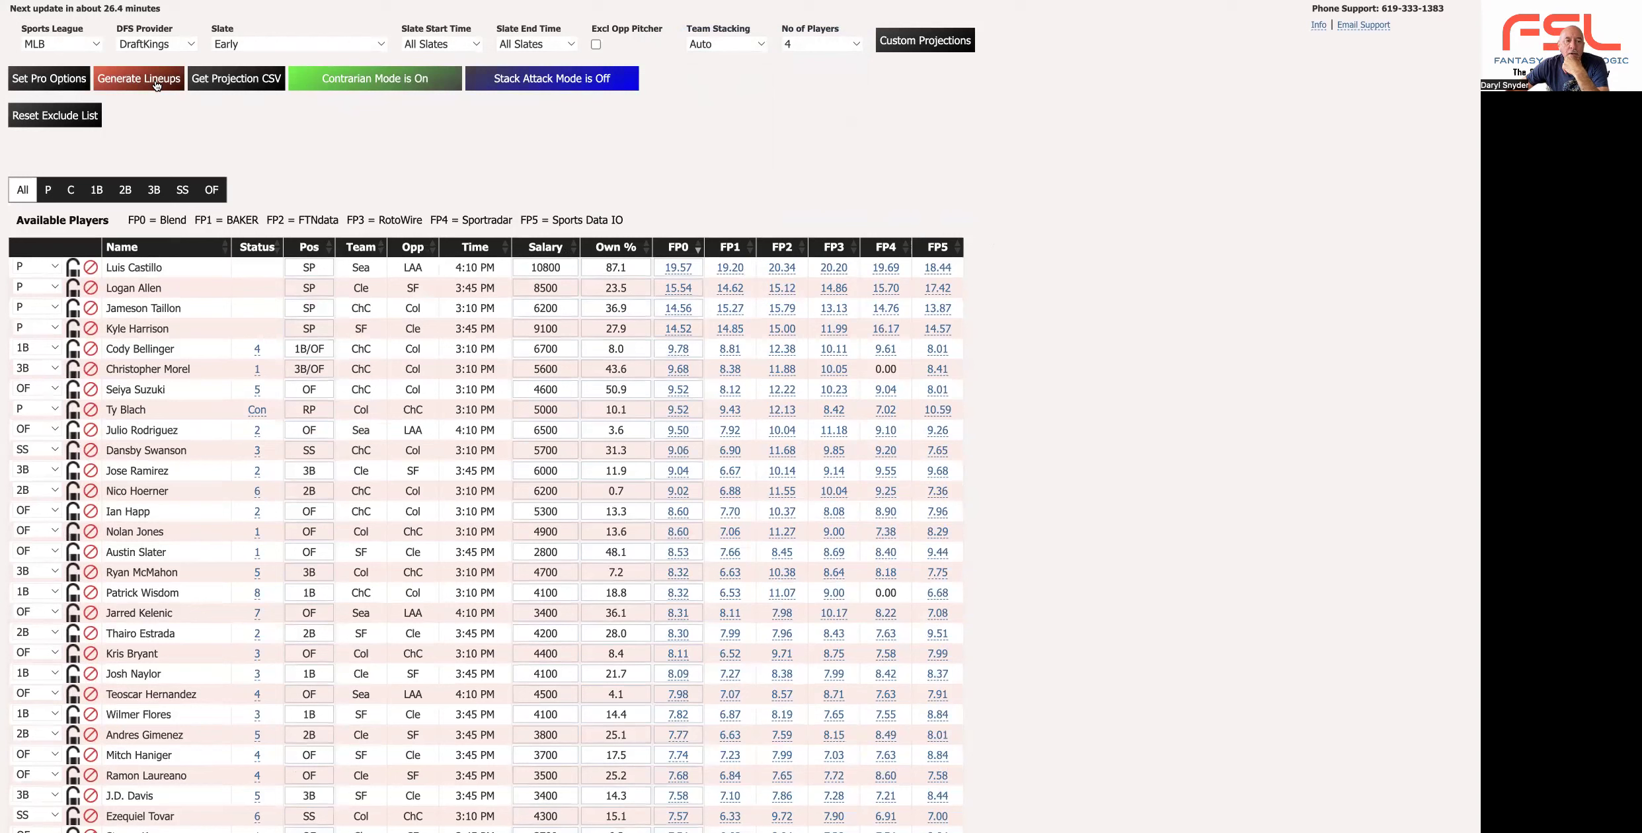
Turn on Stack Attack Mode and generate the lineups for the Early slate.
{"action": "left_click", "coordinate": [529, 88]}
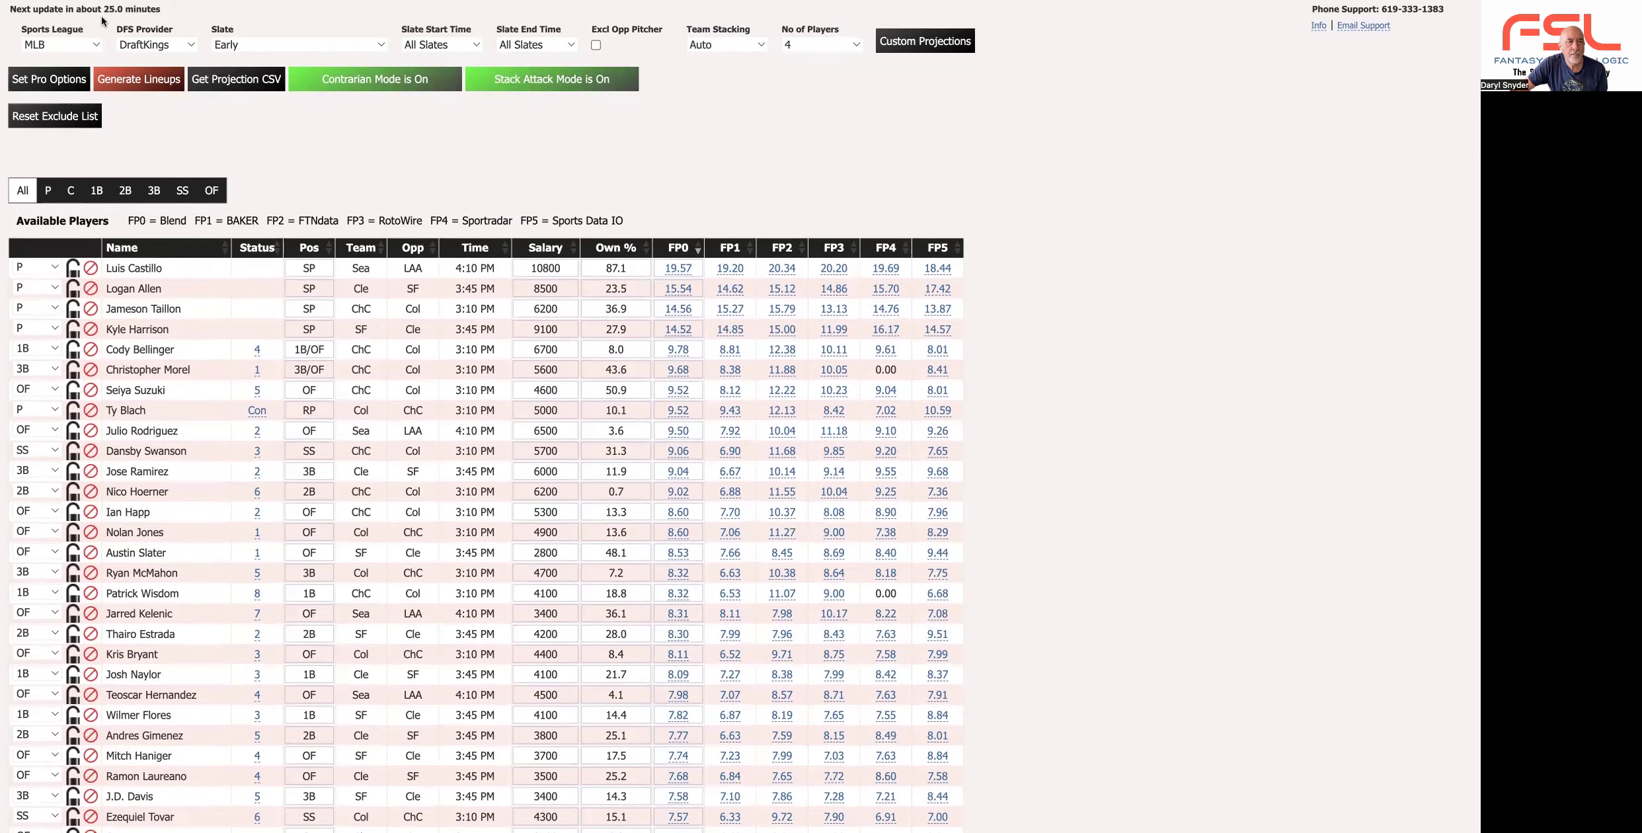
{"action": "left_click", "coordinate": [141, 85]}
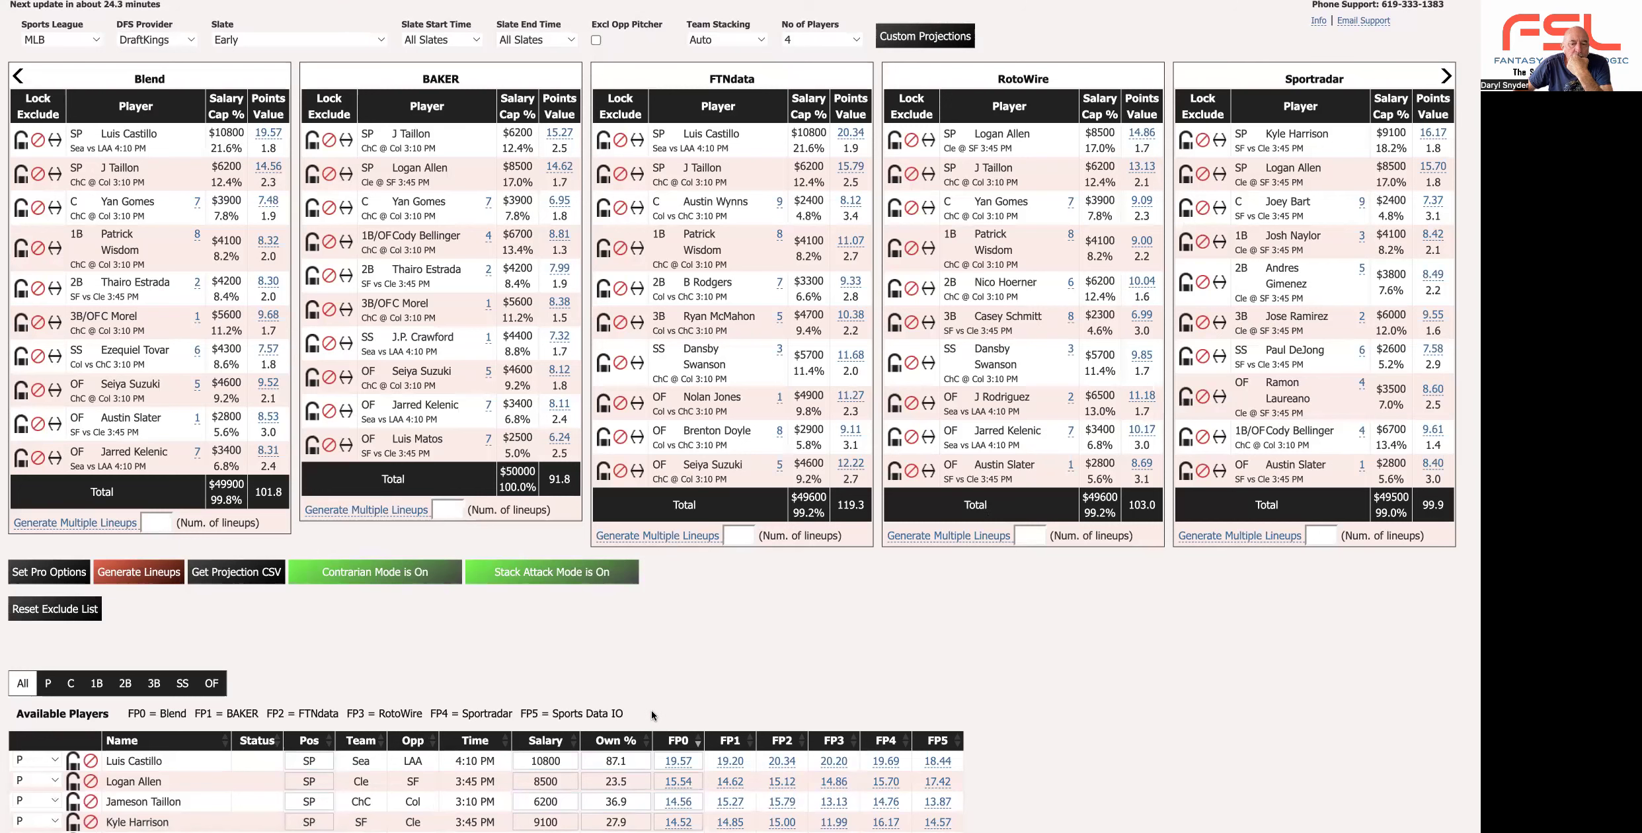
Examine the players, salaries and projected points in the generated Blend, BAKER, FTNdata, RotoWire and Sportradar lineups.
{"action": "scroll", "coordinate": [641, 723], "scroll_direction": "down", "scroll_amount": 1}
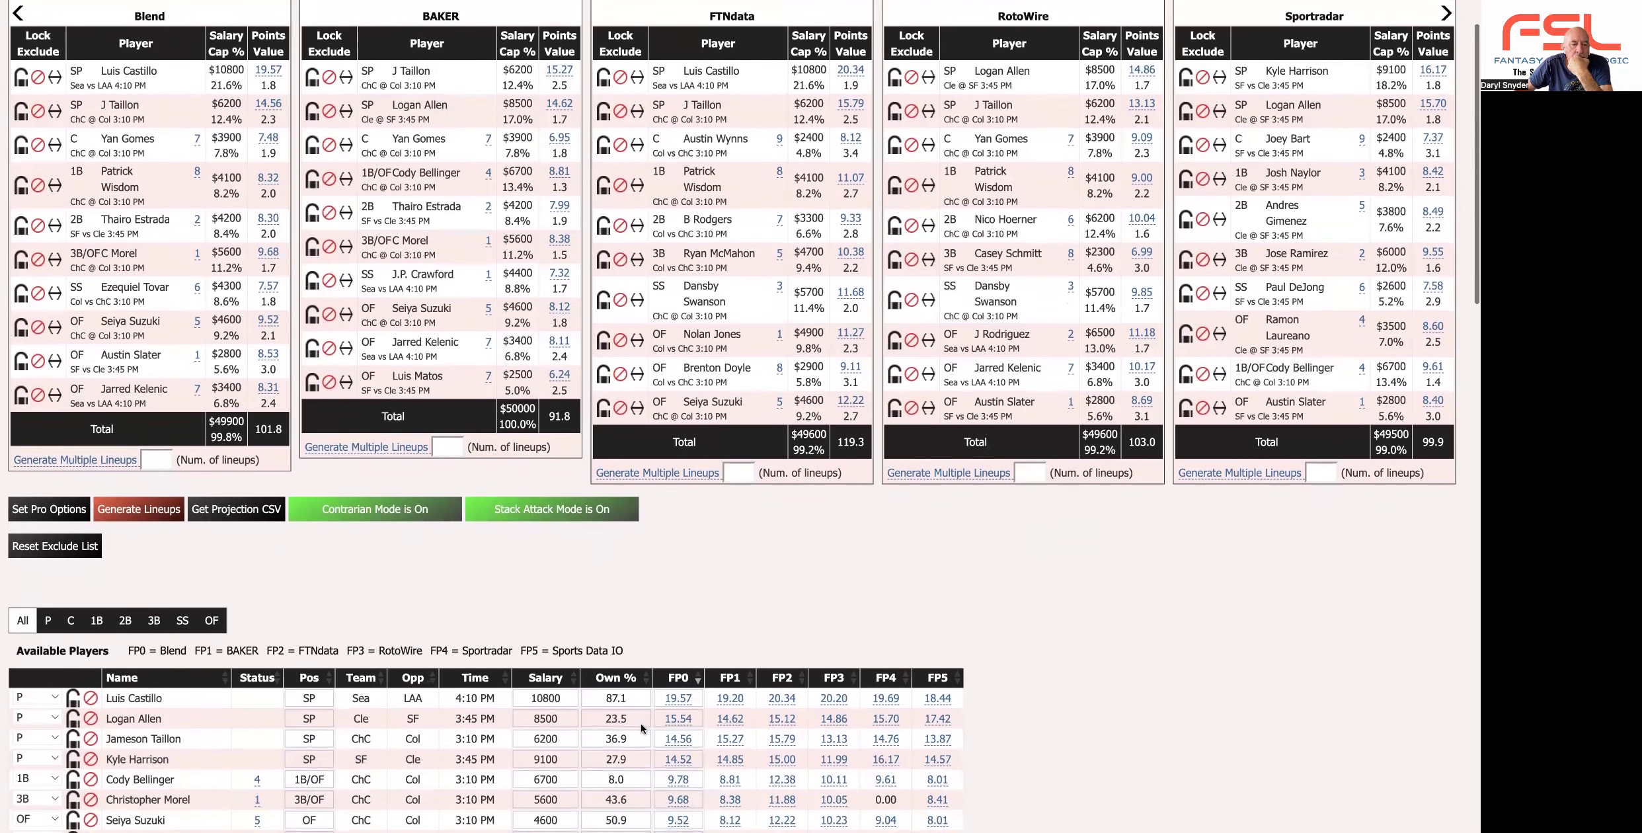
{"action": "scroll", "coordinate": [595, 724], "scroll_direction": "up", "scroll_amount": 1}
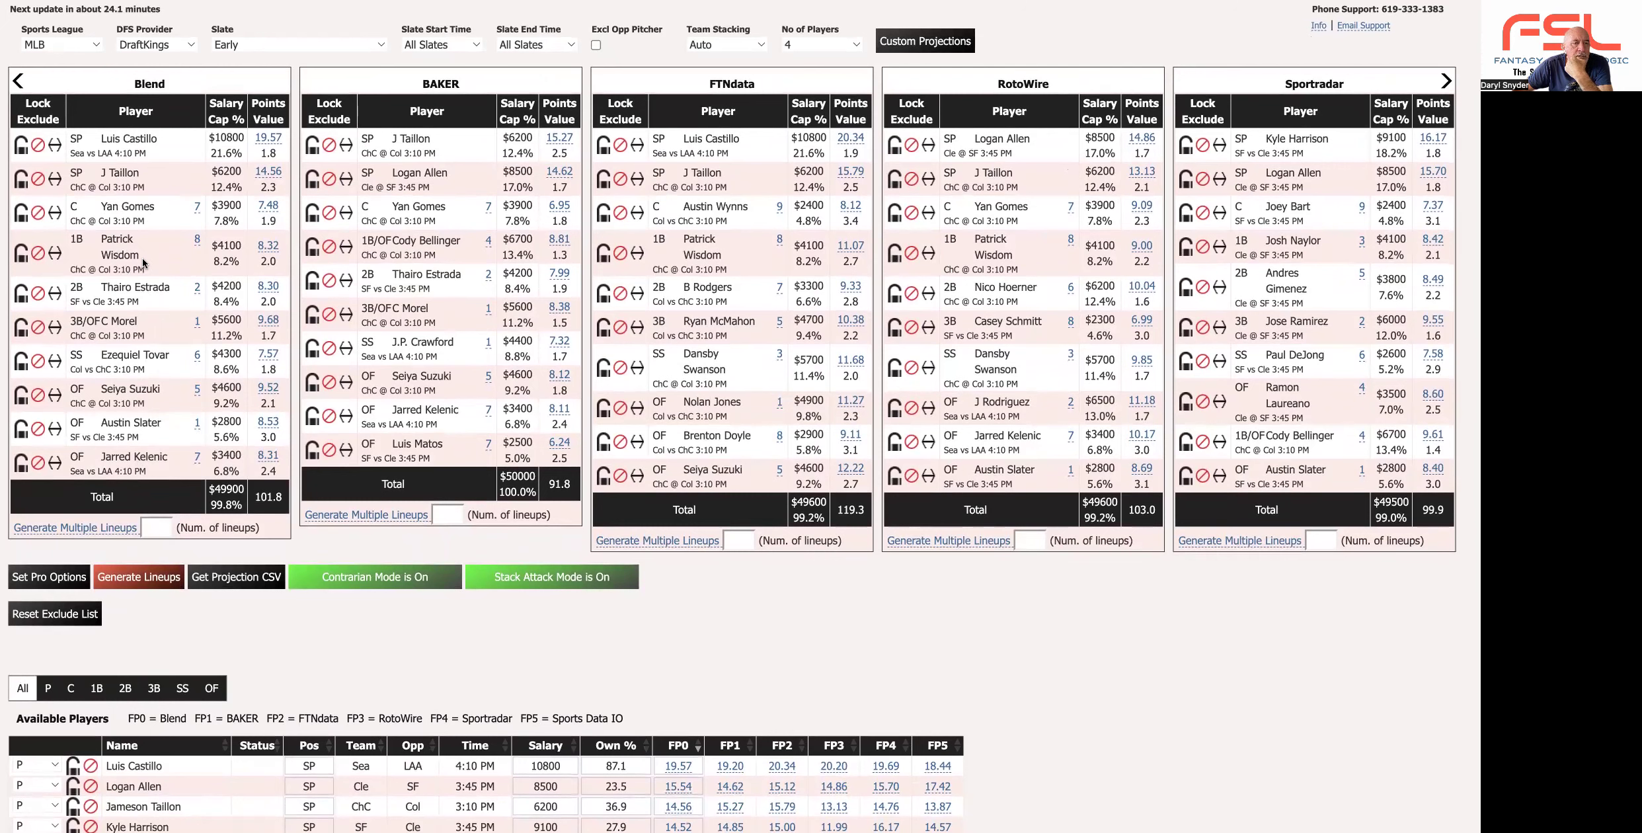
{"action": "scroll", "coordinate": [143, 262], "scroll_direction": "down", "scroll_amount": 1}
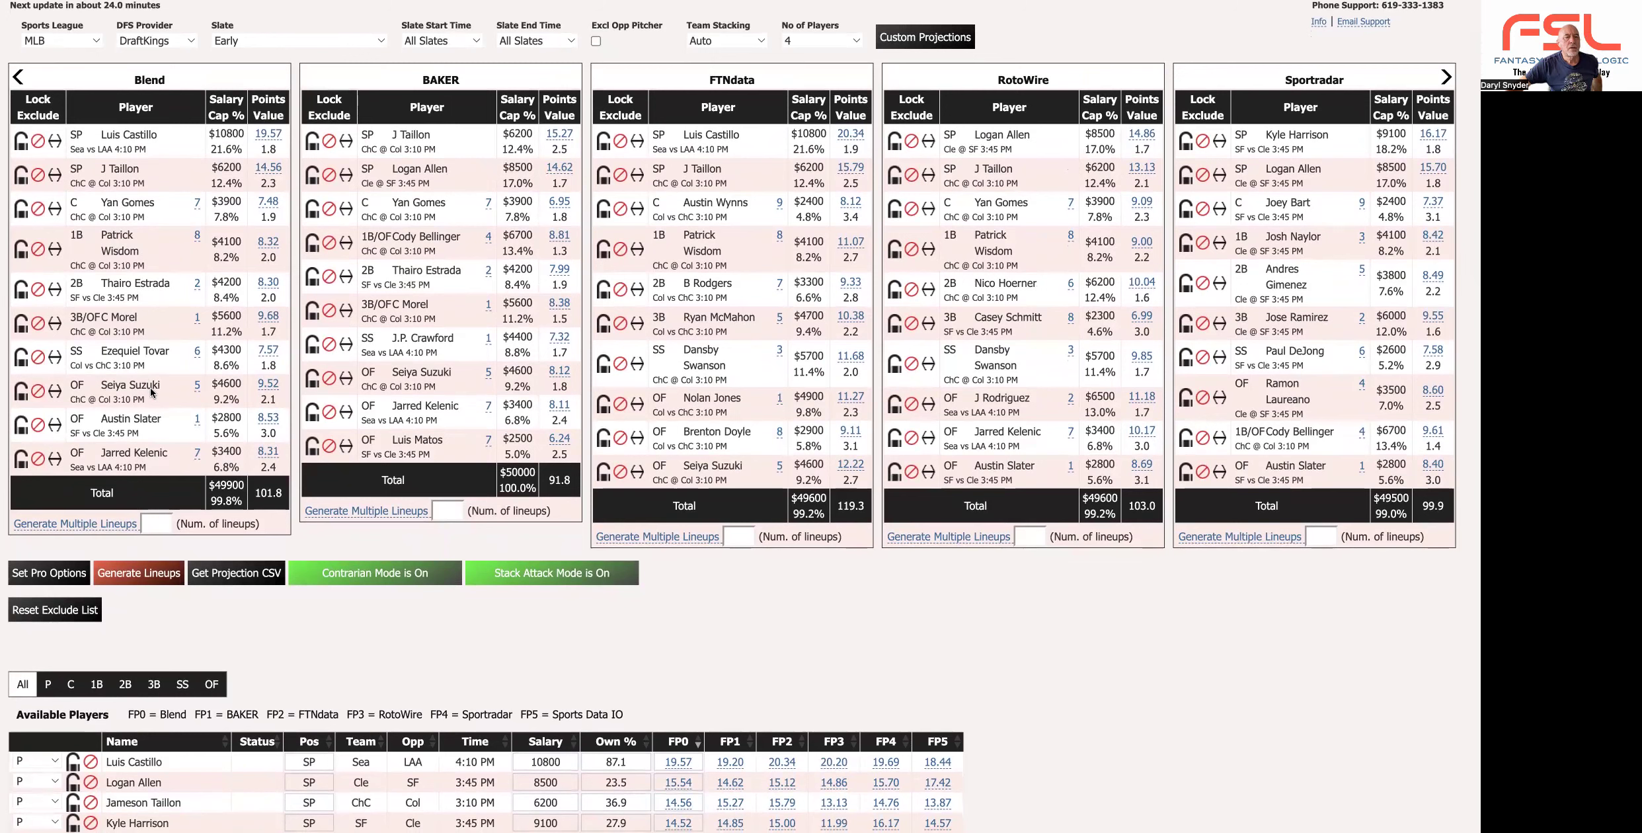
{"action": "scroll", "coordinate": [125, 427], "scroll_direction": "down", "scroll_amount": 1}
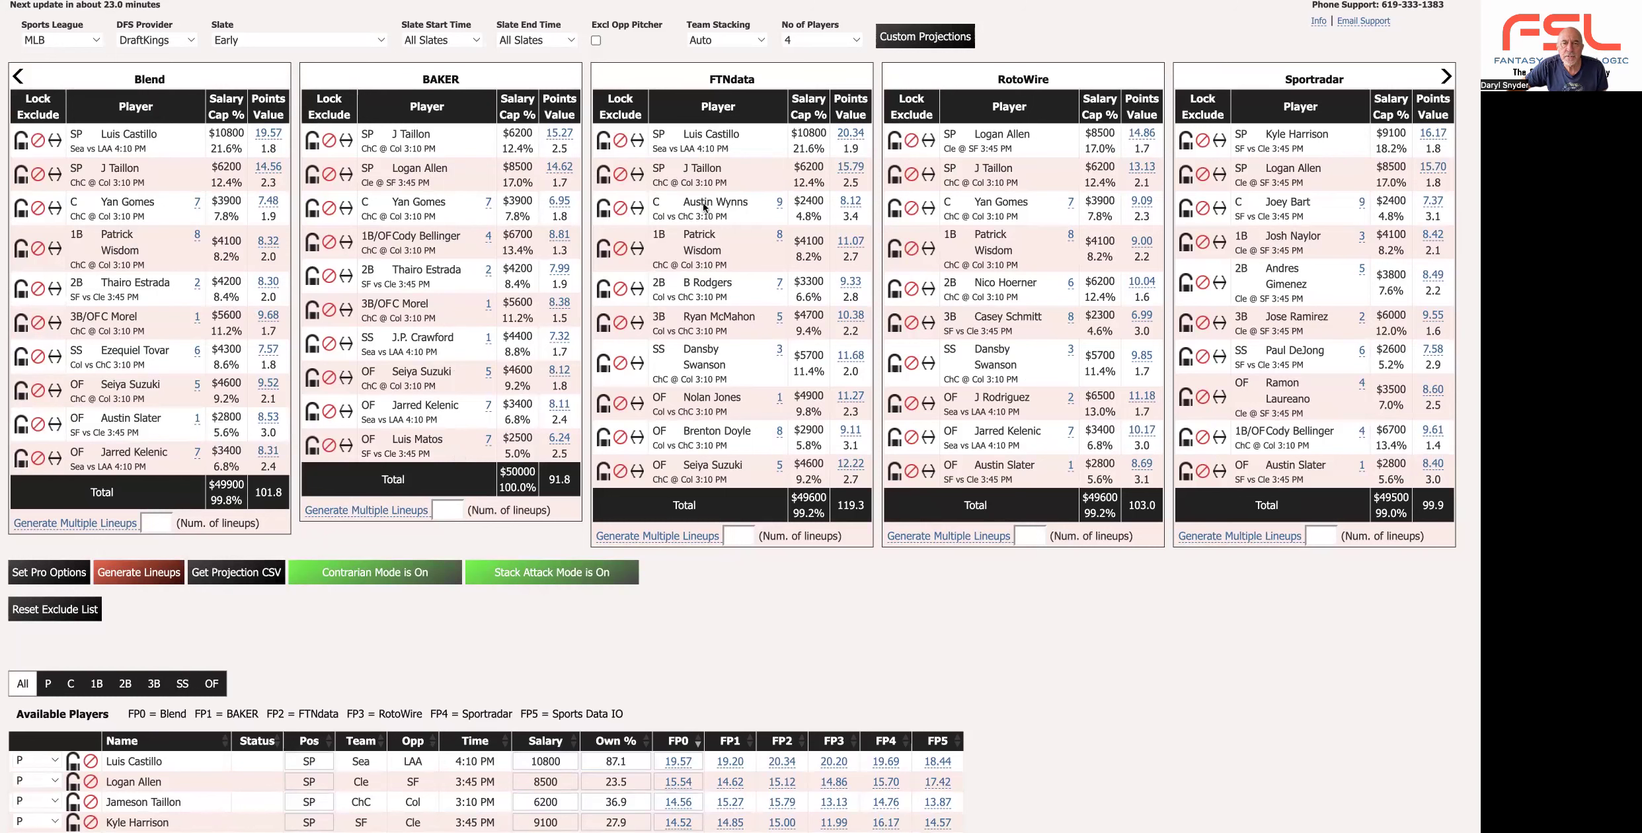
{"action": "scroll", "coordinate": [716, 184], "scroll_direction": "down", "scroll_amount": 1}
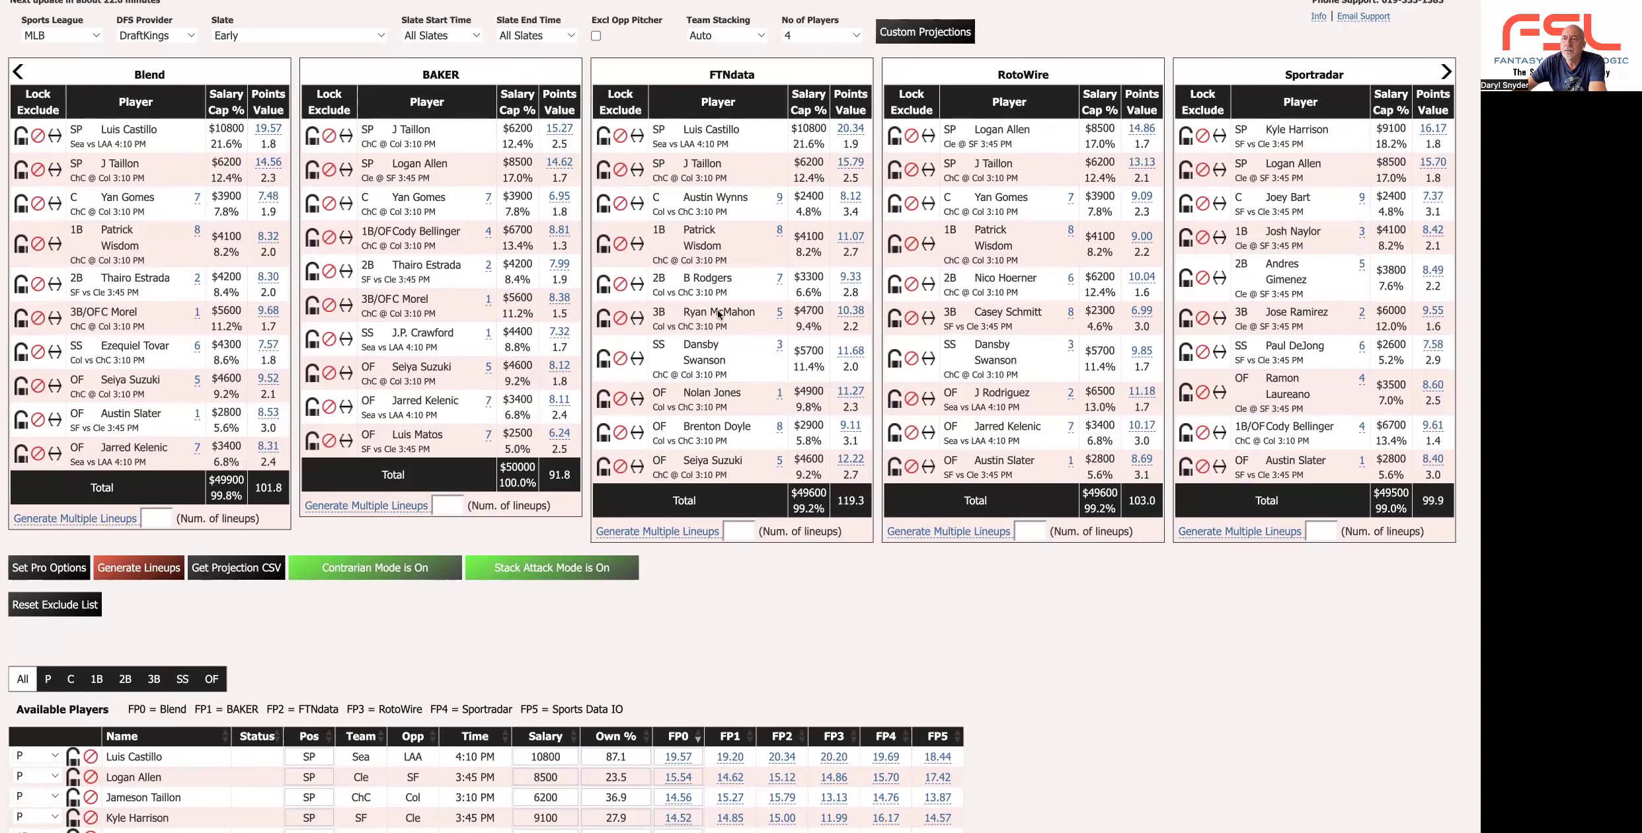
{"action": "scroll", "coordinate": [1190, 99], "scroll_direction": "down", "scroll_amount": 1}
{"action": "scroll", "coordinate": [1190, 96], "scroll_direction": "down", "scroll_amount": 1}
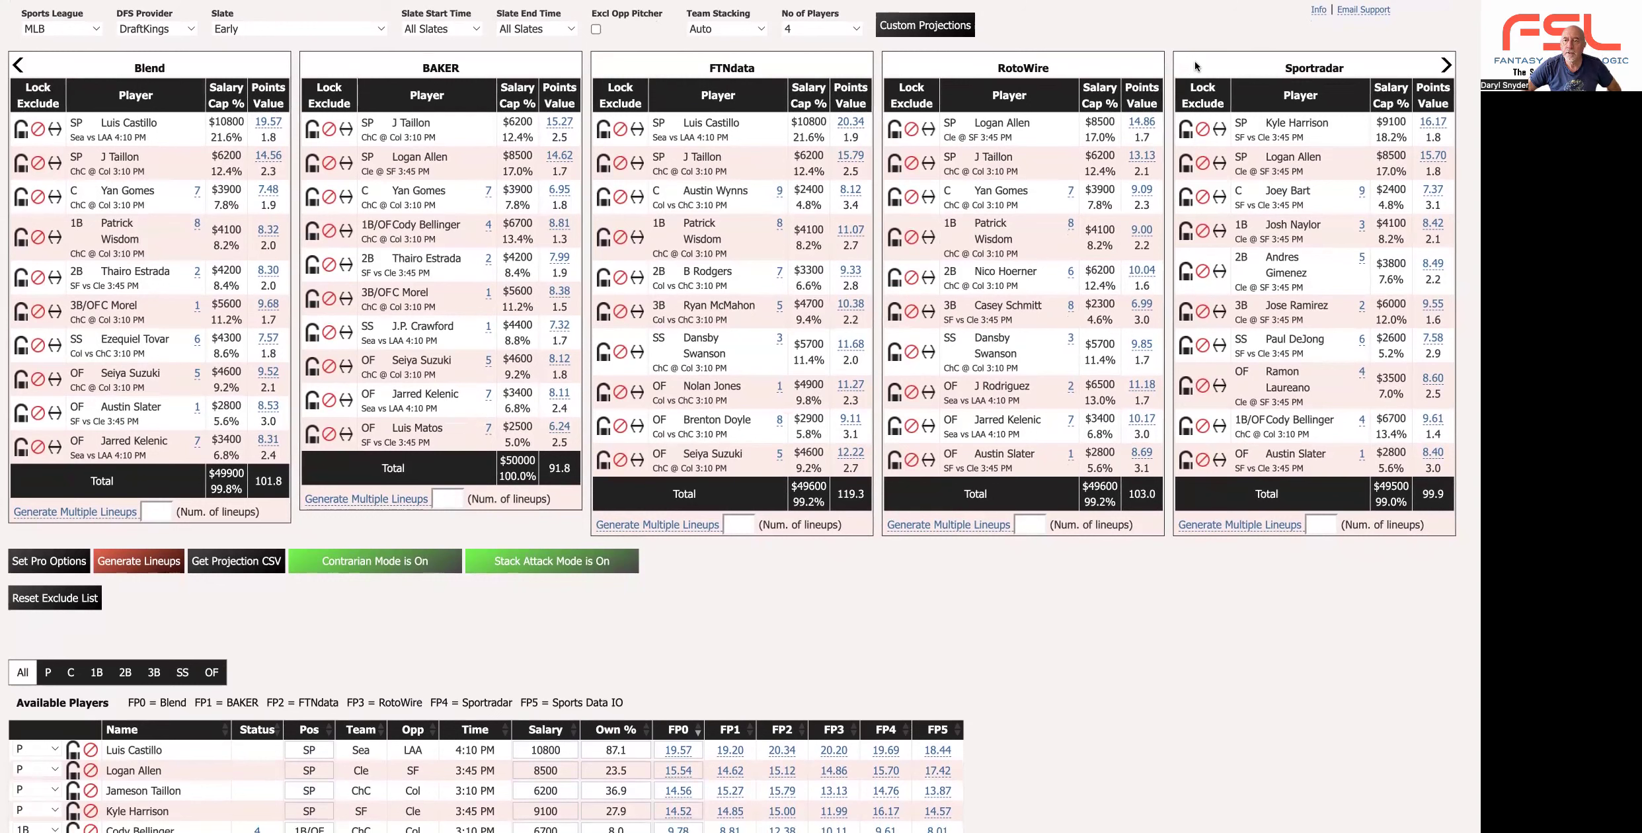
{"action": "scroll", "coordinate": [887, 183], "scroll_direction": "down", "scroll_amount": 1}
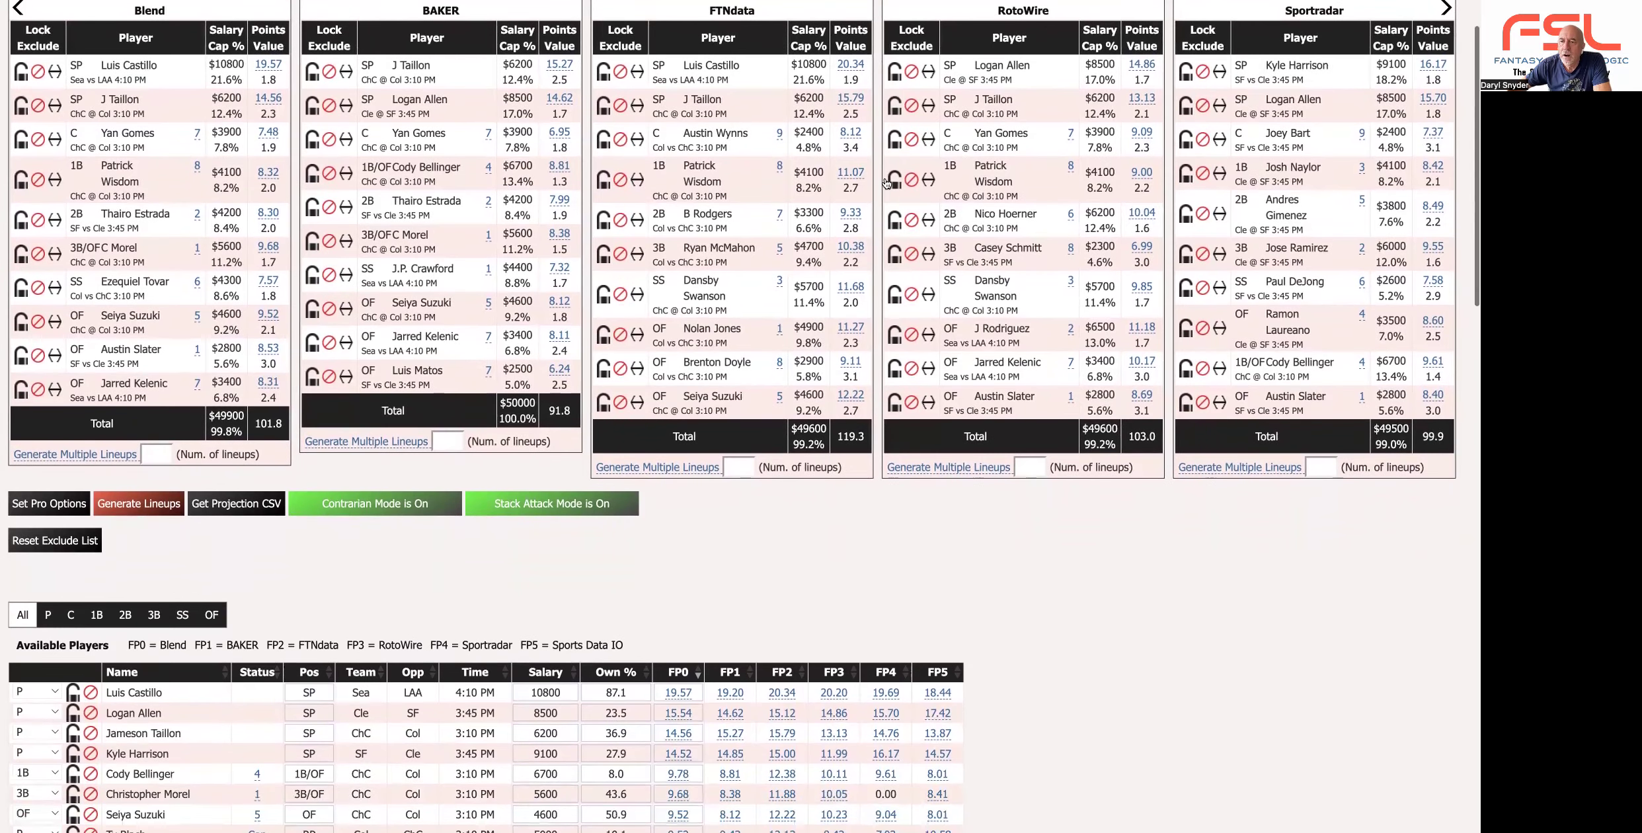
{"action": "scroll", "coordinate": [1152, 271], "scroll_direction": "up", "scroll_amount": 1}
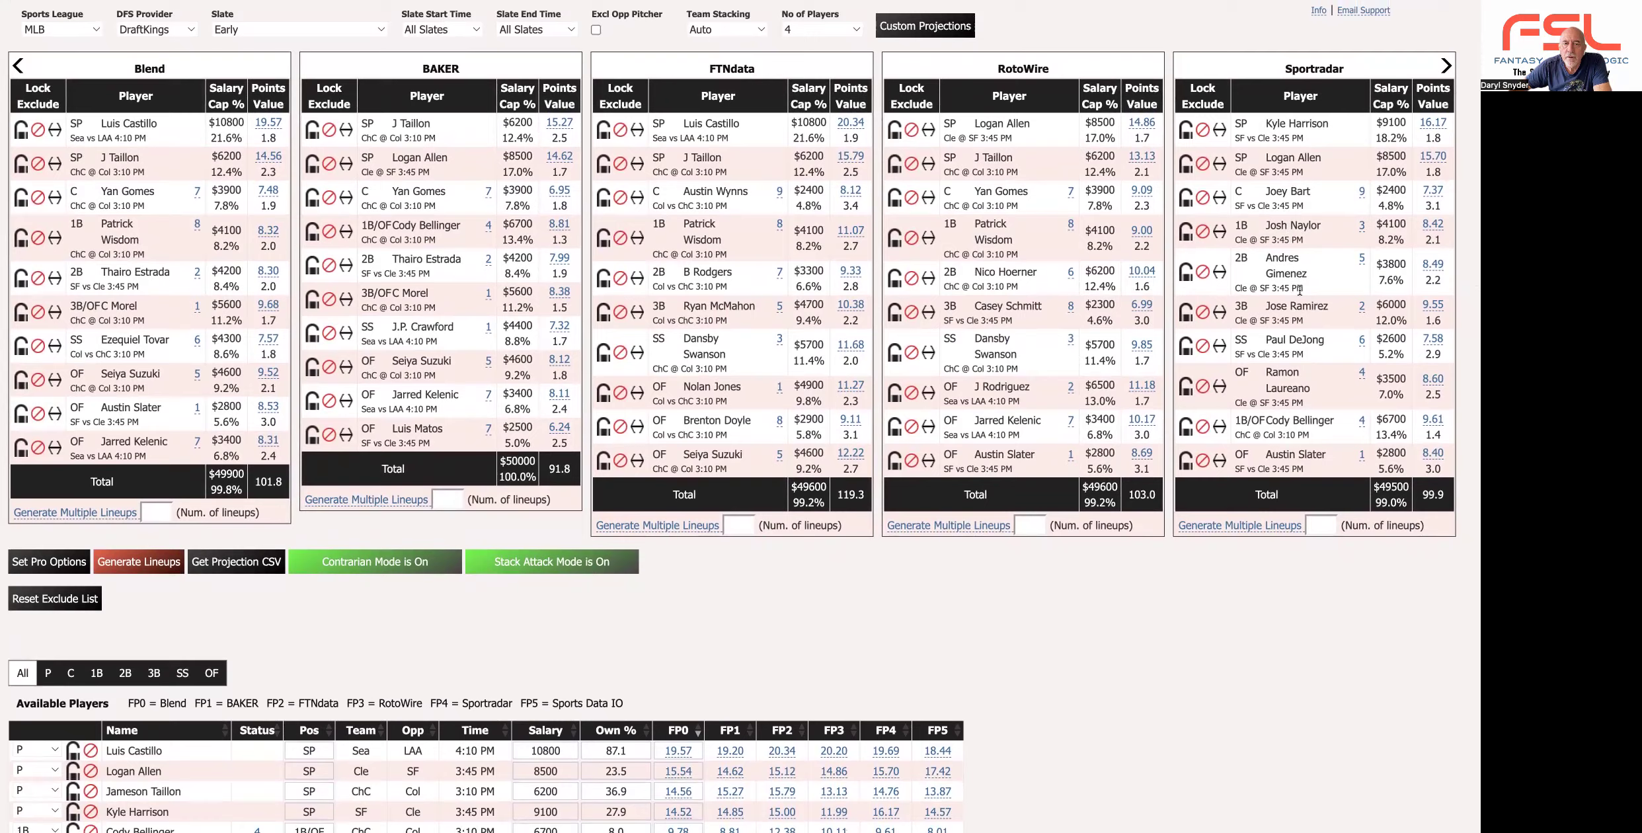
{"action": "scroll", "coordinate": [384, 259], "scroll_direction": "down", "scroll_amount": 3}
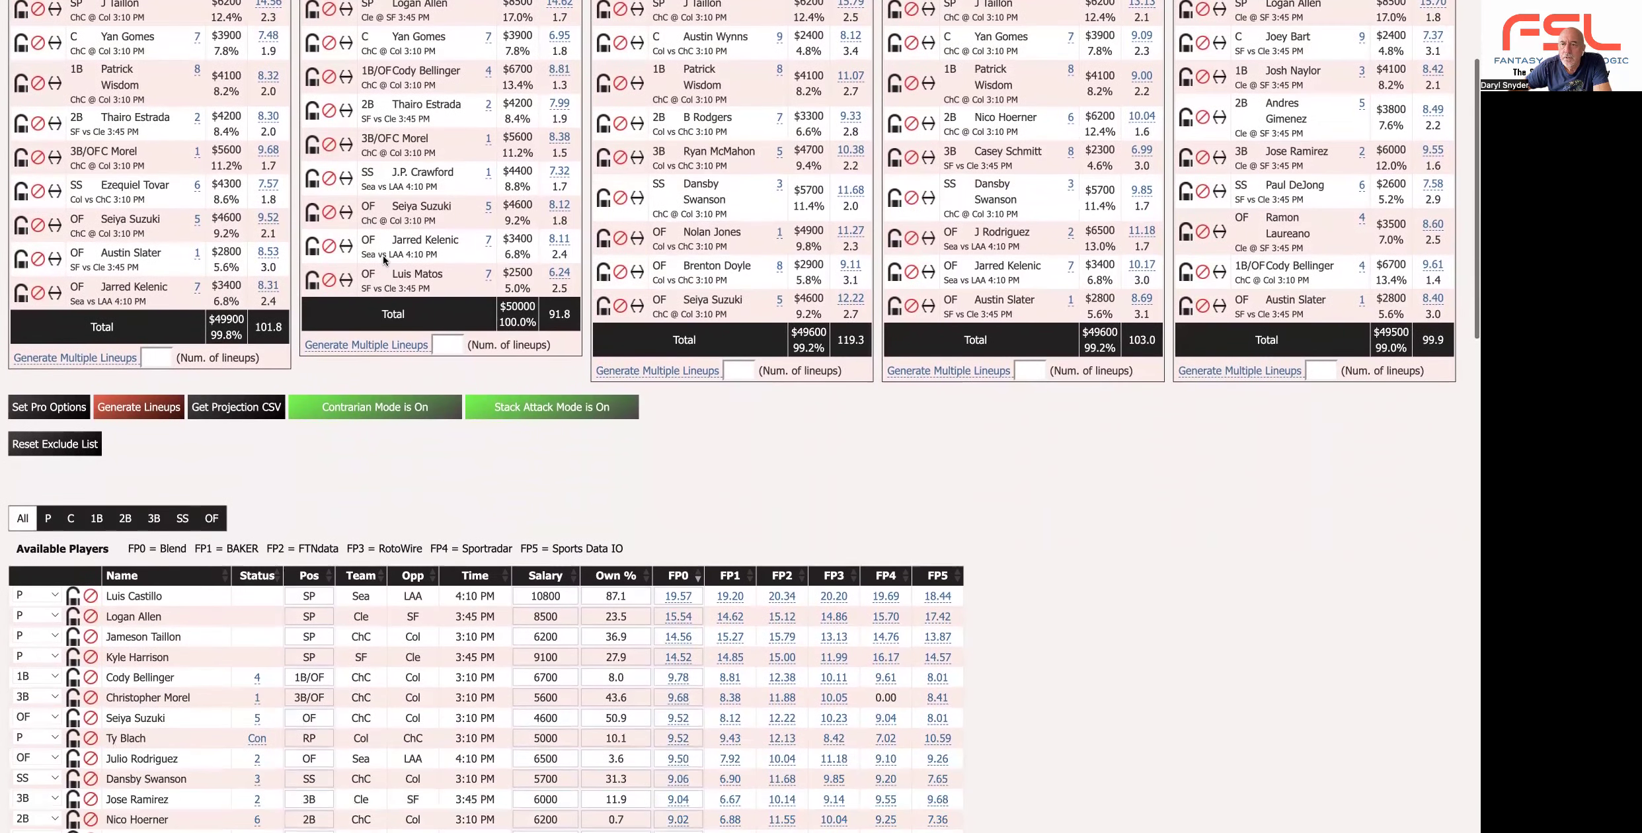
Review the generated lineups and the available players table, and take the browser window out of full screen.
{"action": "scroll", "coordinate": [382, 255], "scroll_direction": "up", "scroll_amount": 3}
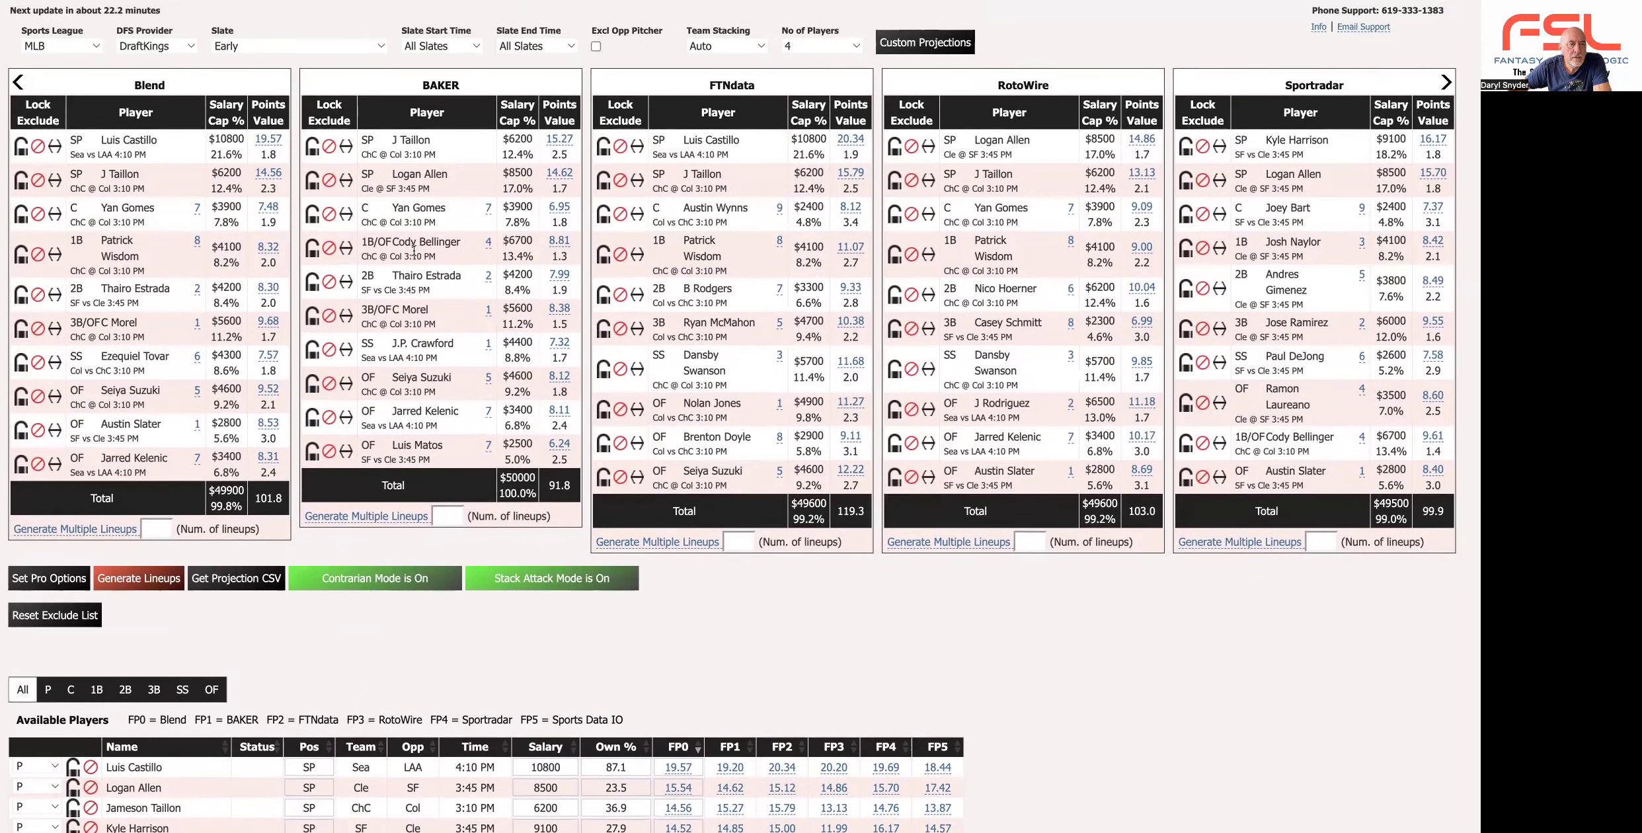
{"action": "scroll", "coordinate": [433, 250], "scroll_direction": "down", "scroll_amount": 9}
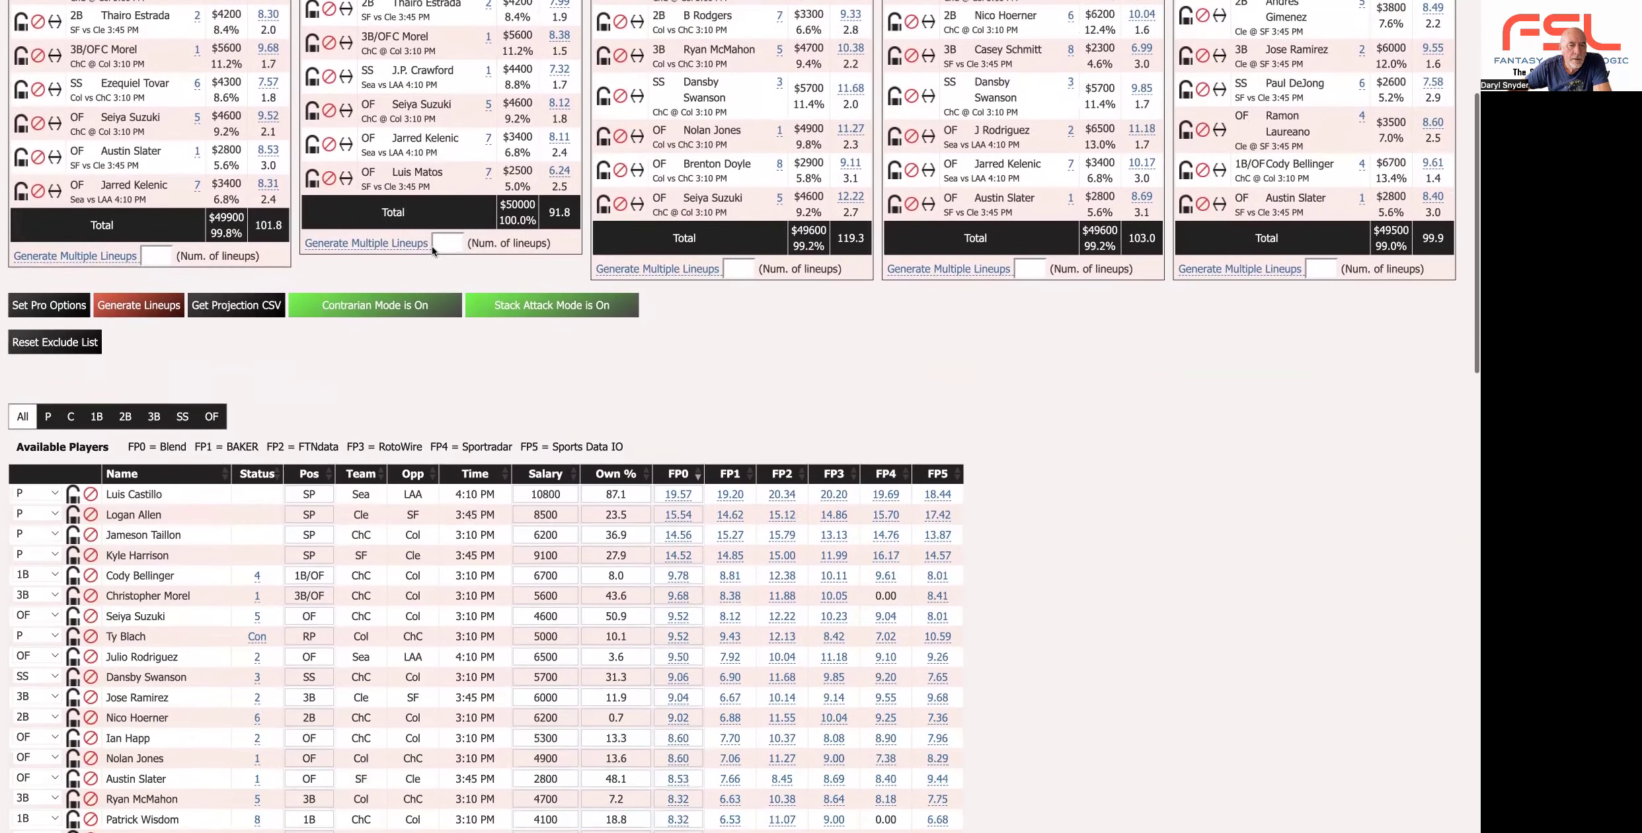
{"action": "scroll", "coordinate": [895, 266], "scroll_direction": "up", "scroll_amount": 2}
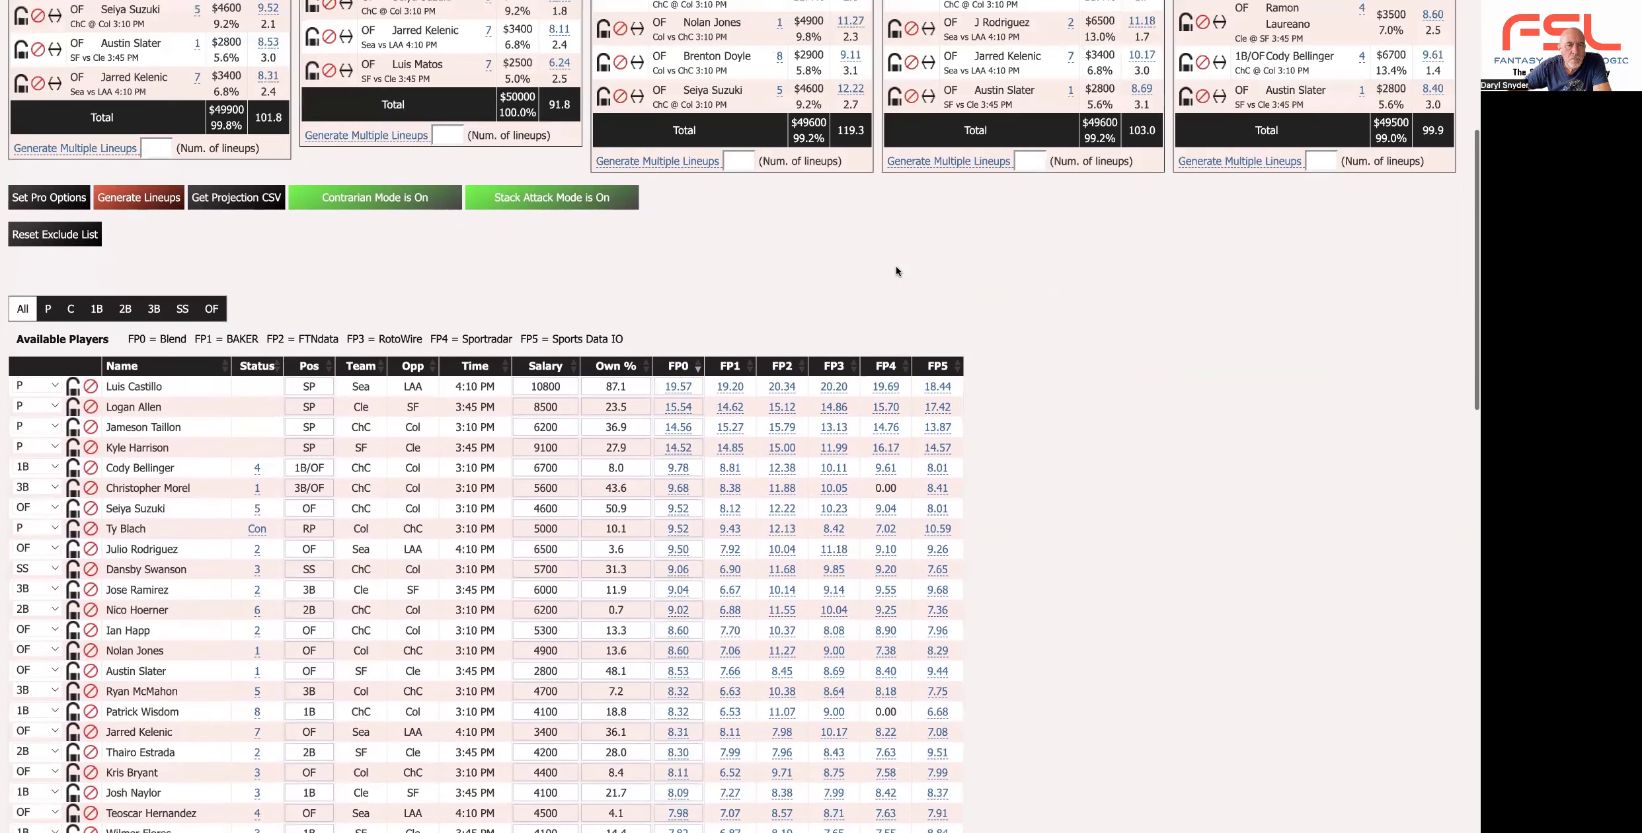
{"action": "scroll", "coordinate": [896, 266], "scroll_direction": "up", "scroll_amount": 8}
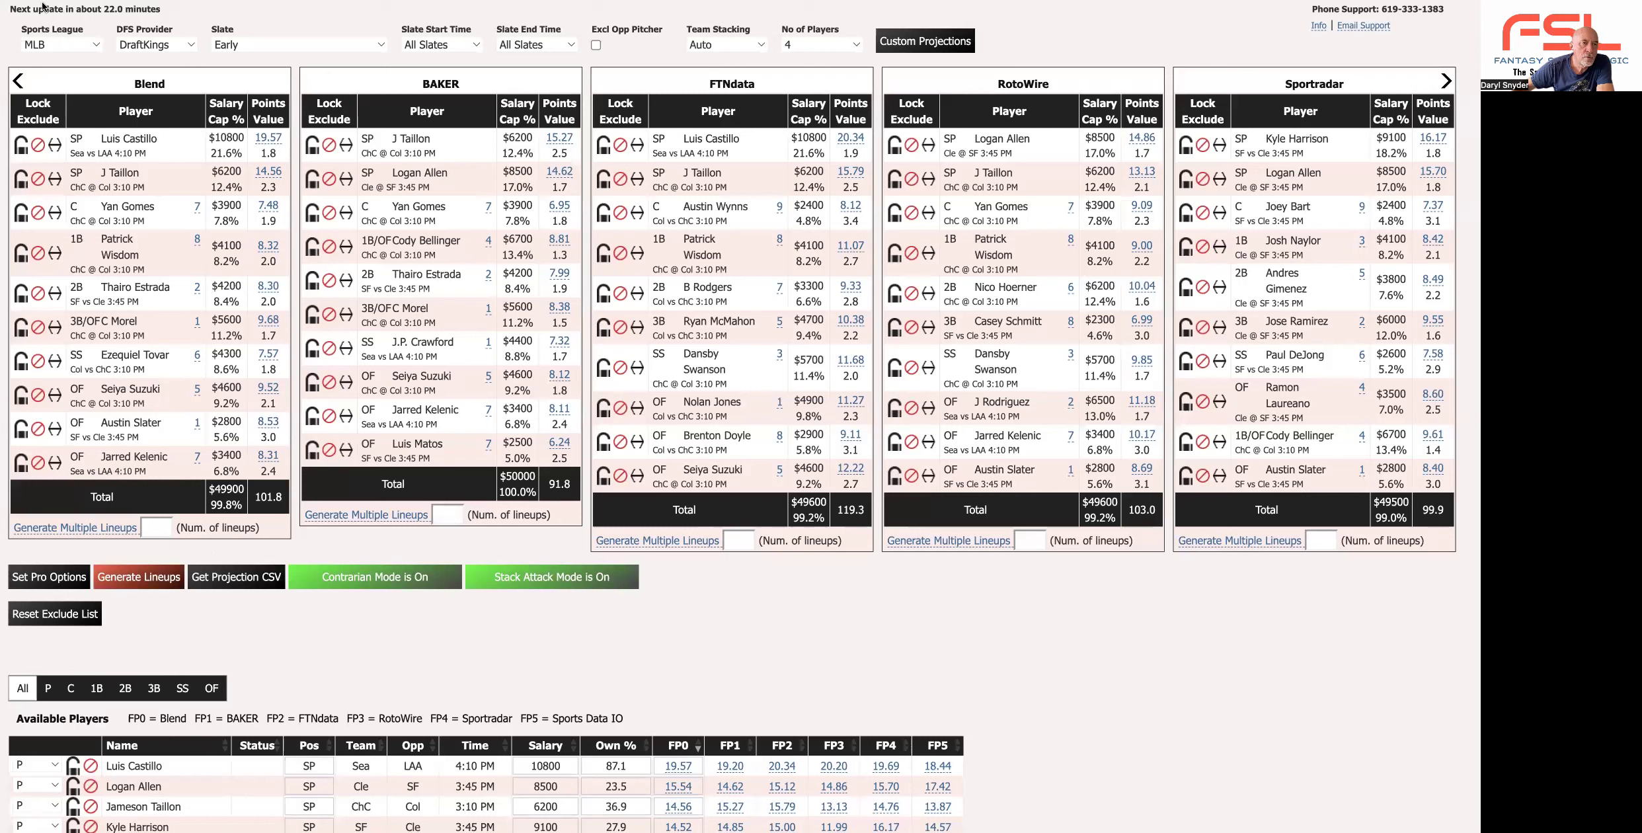
{"action": "mouse_move", "coordinate": [45, 26]}
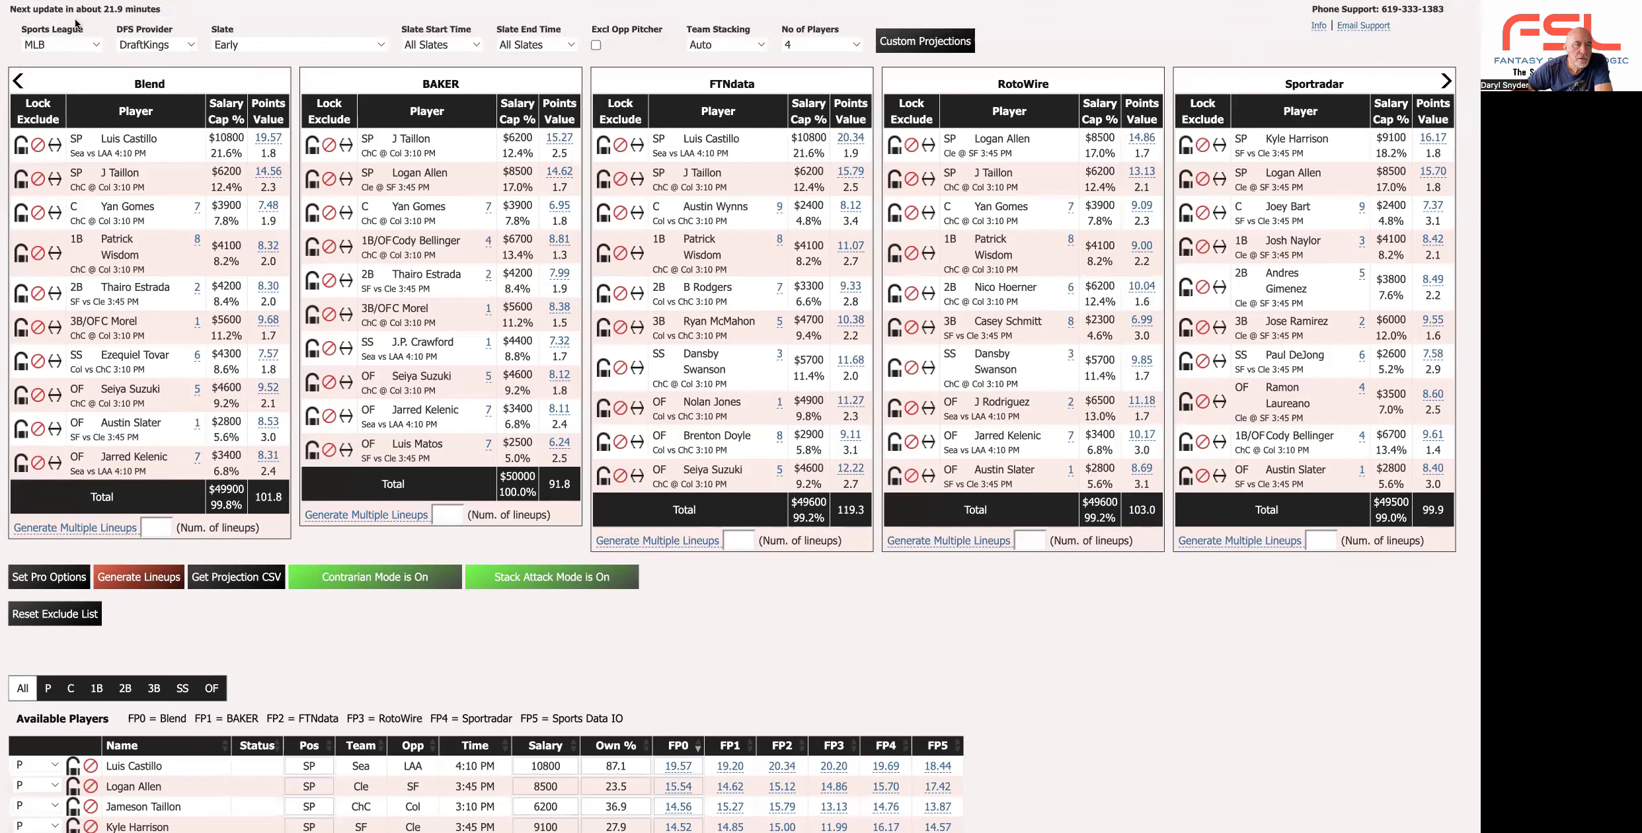
{"action": "mouse_move", "coordinate": [112, 5]}
{"action": "left_click", "coordinate": [44, 27]}
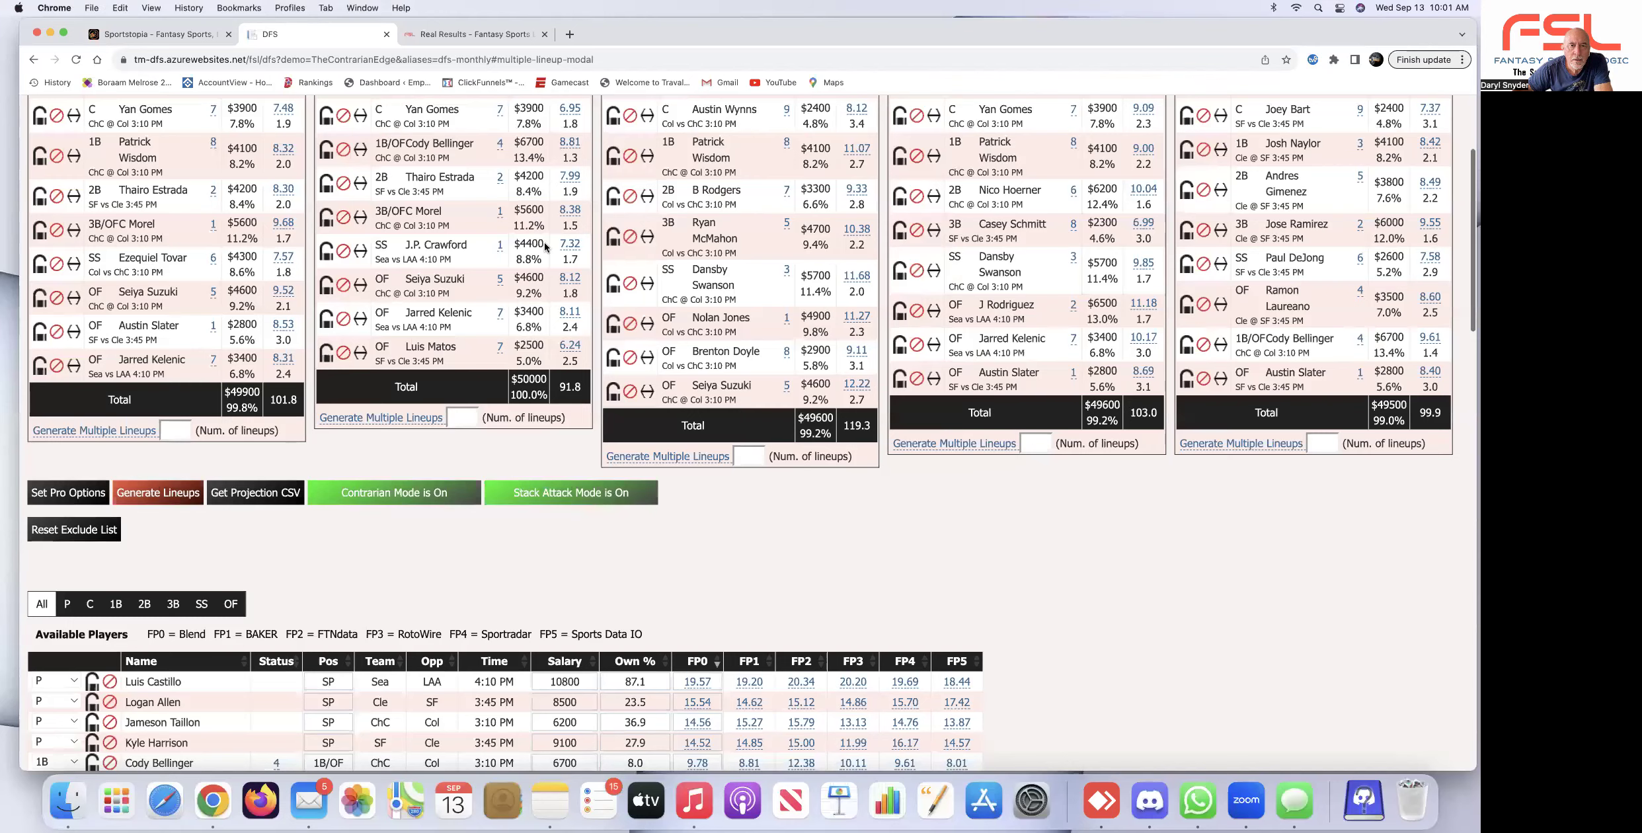
Turn on the exclusion of opposing pitchers and regenerate the lineups for the Early slate.
{"action": "scroll", "coordinate": [624, 159], "scroll_direction": "up", "scroll_amount": 5}
{"action": "left_click", "coordinate": [615, 140]}
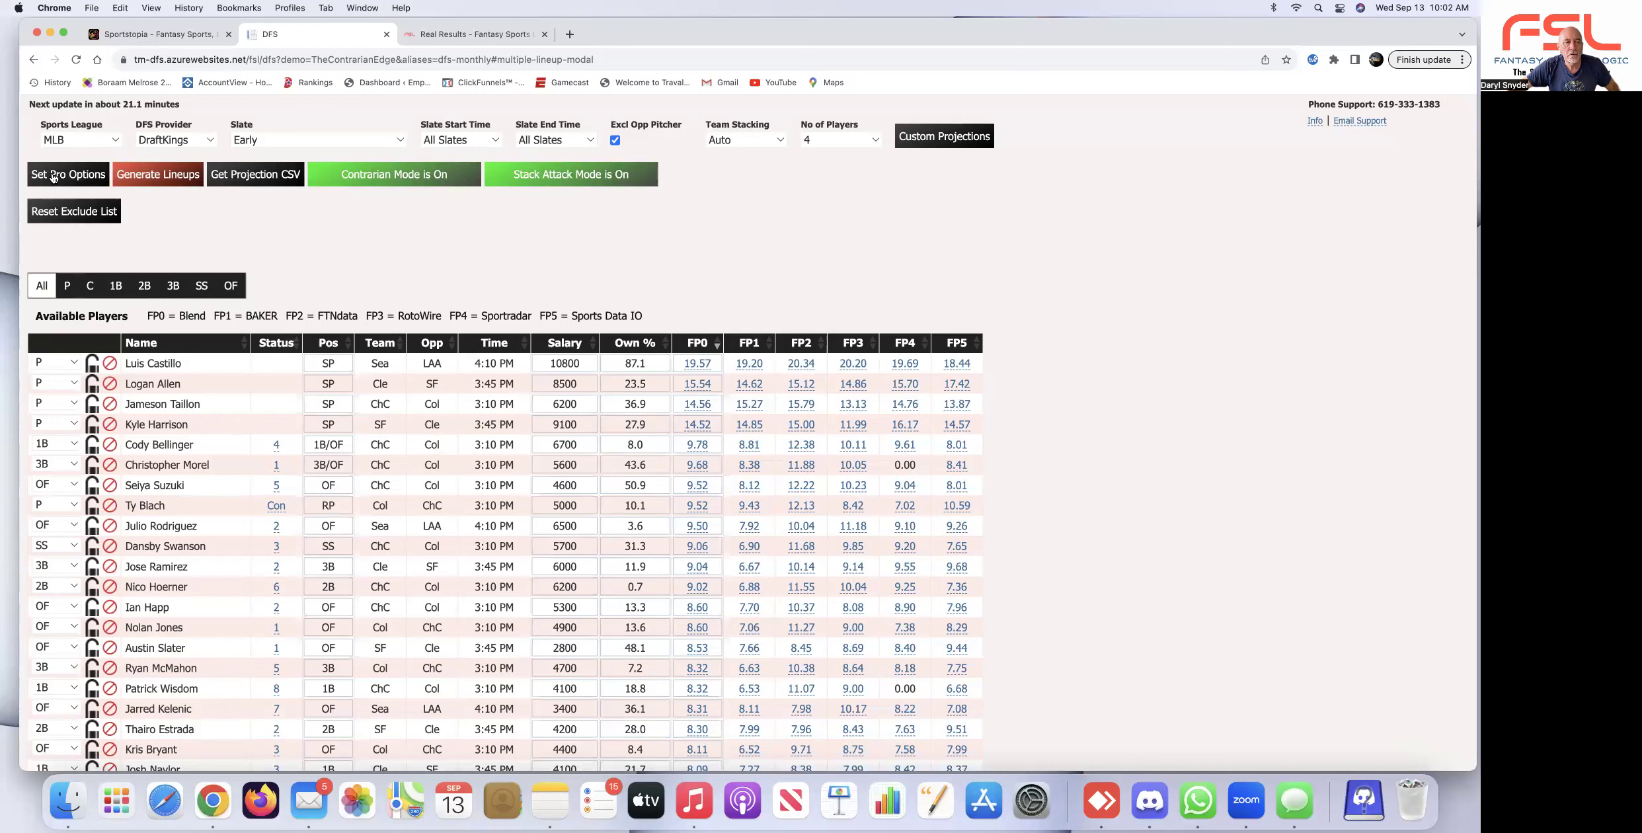
{"action": "scroll", "coordinate": [165, 198], "scroll_direction": "down", "scroll_amount": 2}
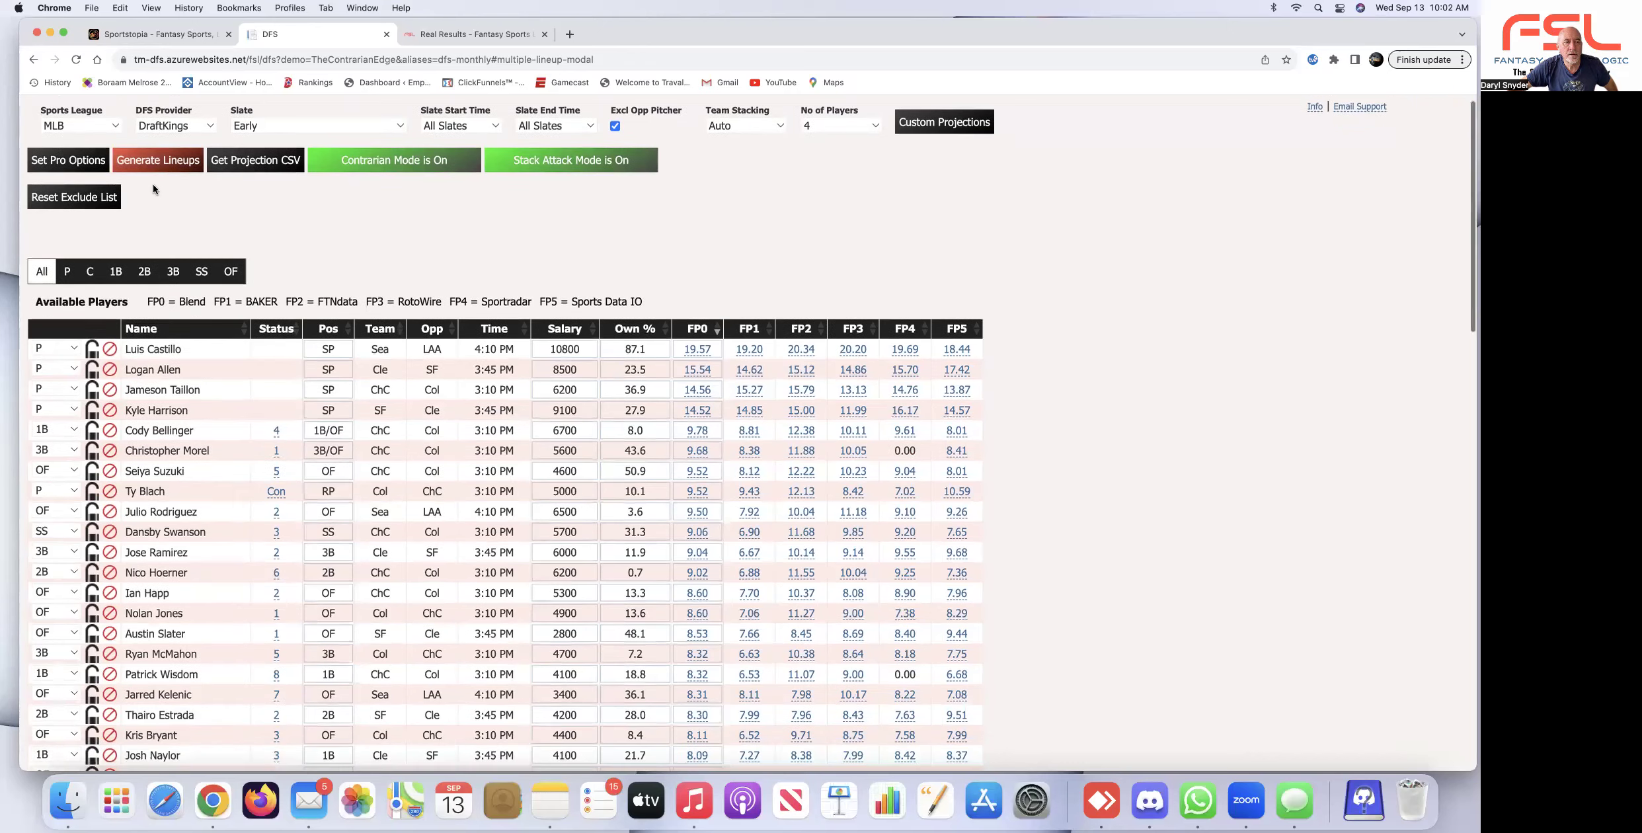
{"action": "left_click", "coordinate": [162, 126]}
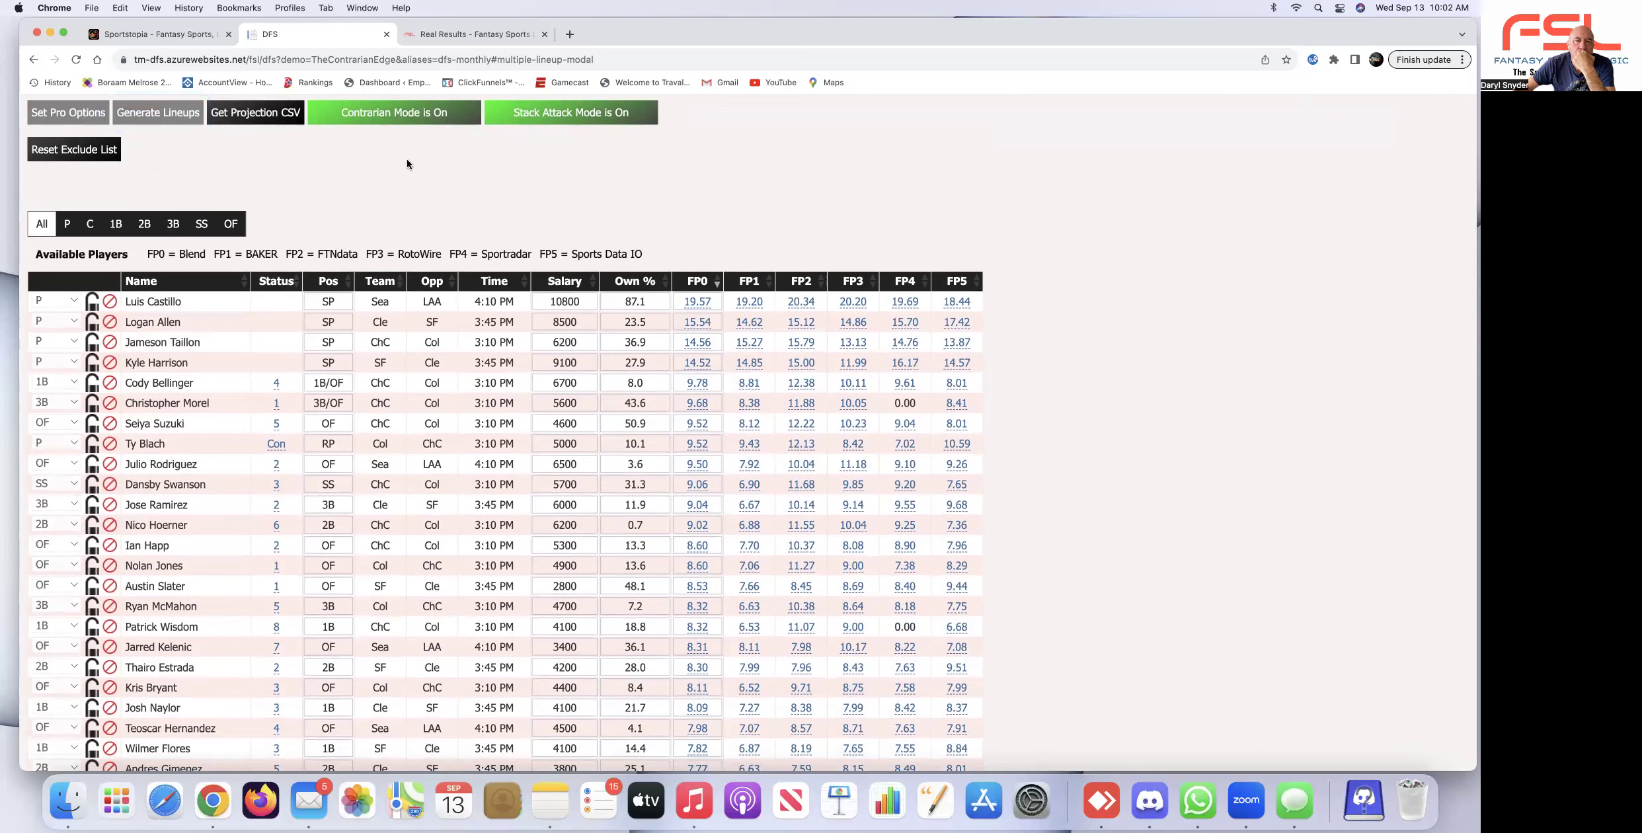
{"action": "scroll", "coordinate": [522, 187], "scroll_direction": "up", "scroll_amount": 6}
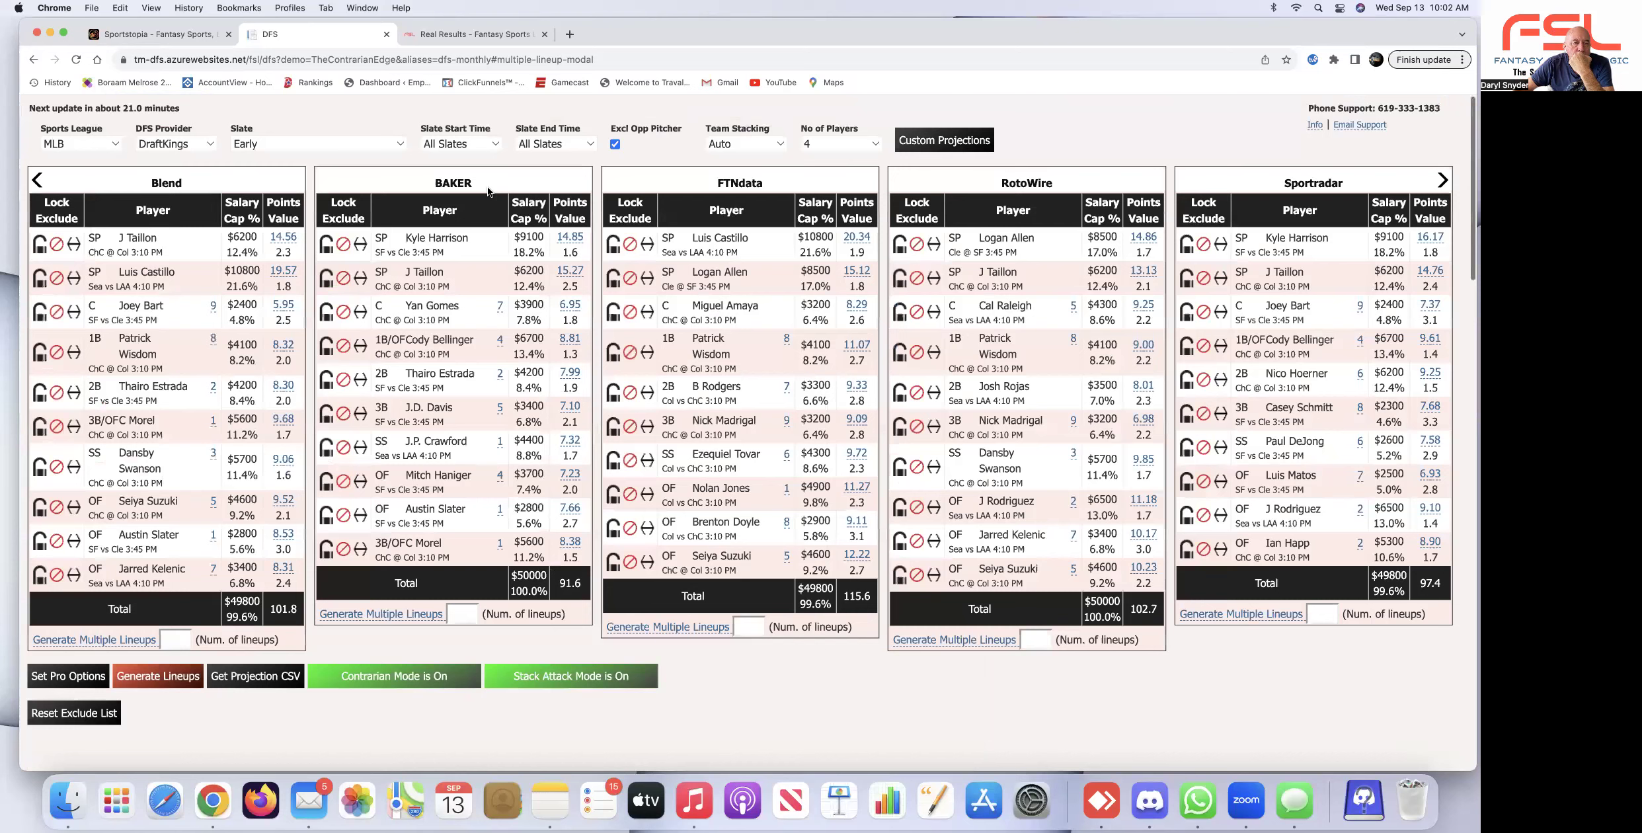
Generate multiple lineups from the Blend projections with the number of lineups set to 101.
{"action": "scroll", "coordinate": [185, 331], "scroll_direction": "down", "scroll_amount": 1}
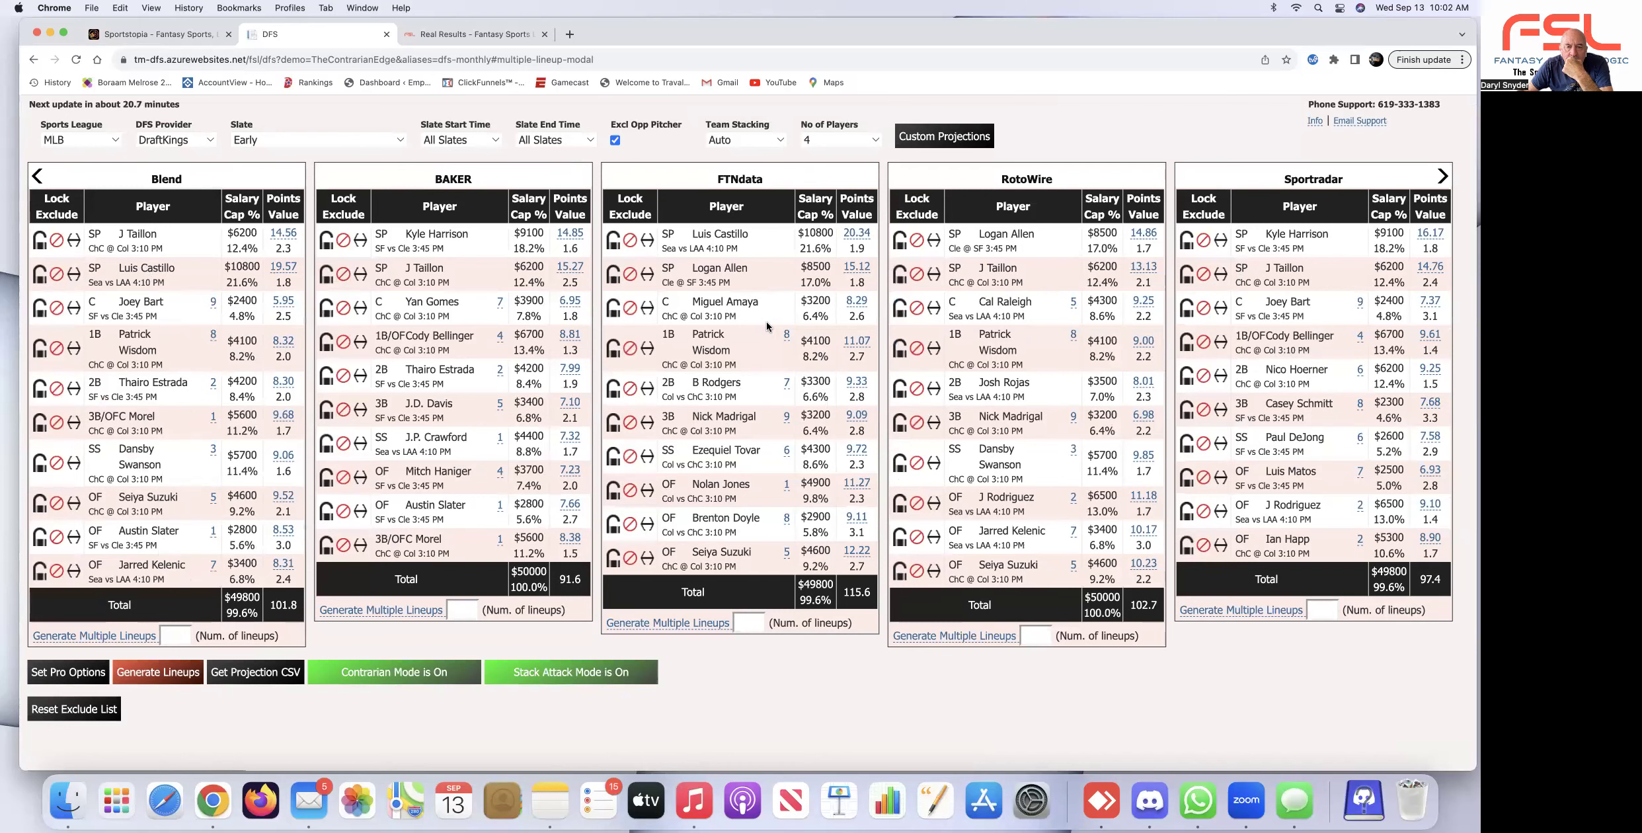
{"action": "scroll", "coordinate": [726, 476], "scroll_direction": "down", "scroll_amount": 2}
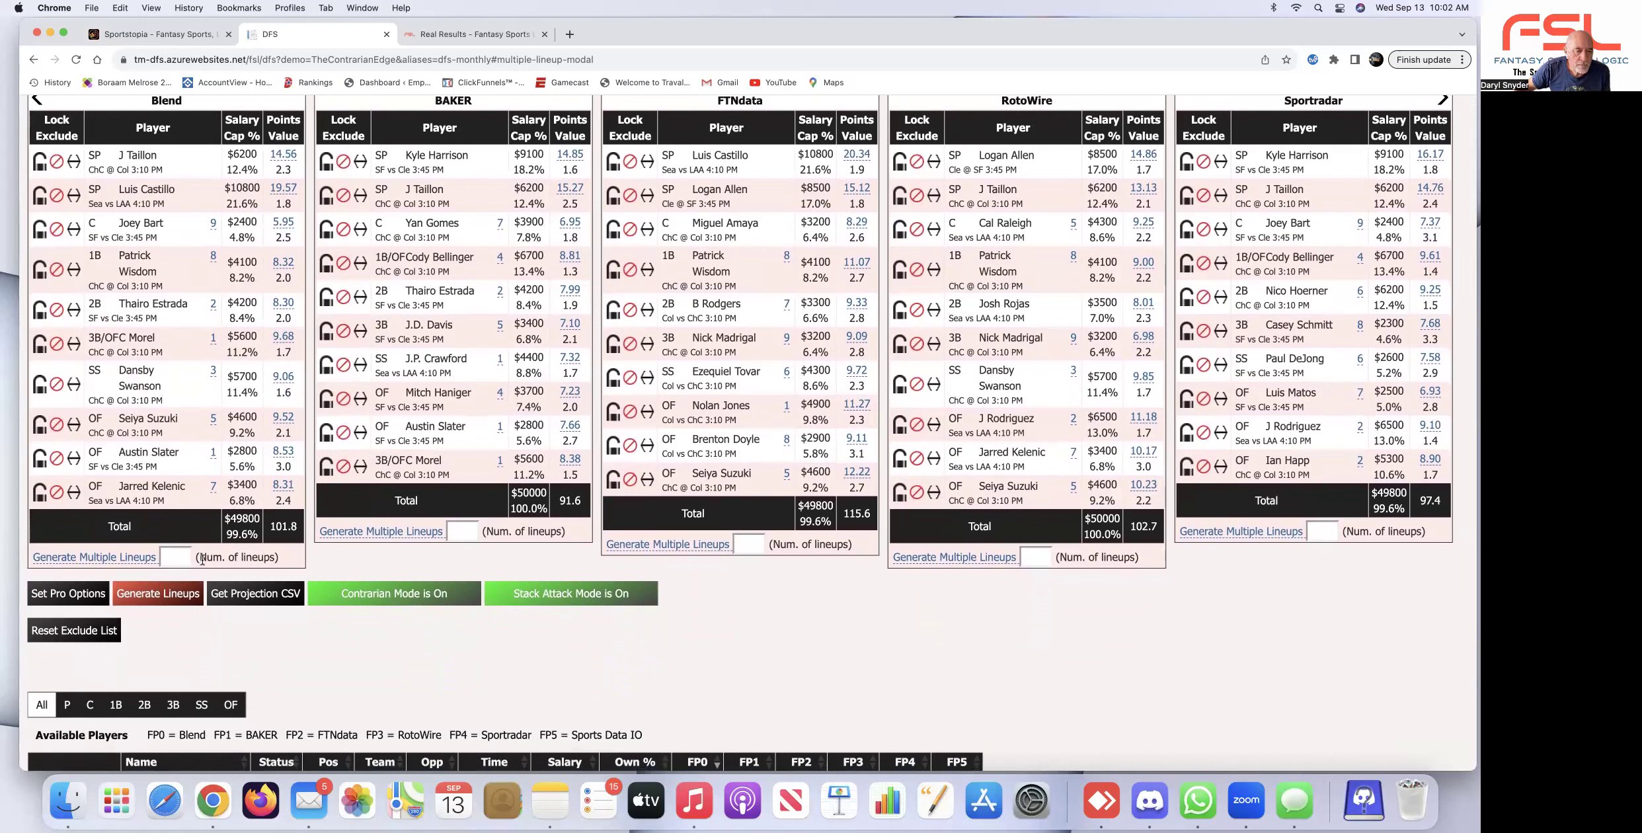
{"action": "left_click", "coordinate": [181, 557]}
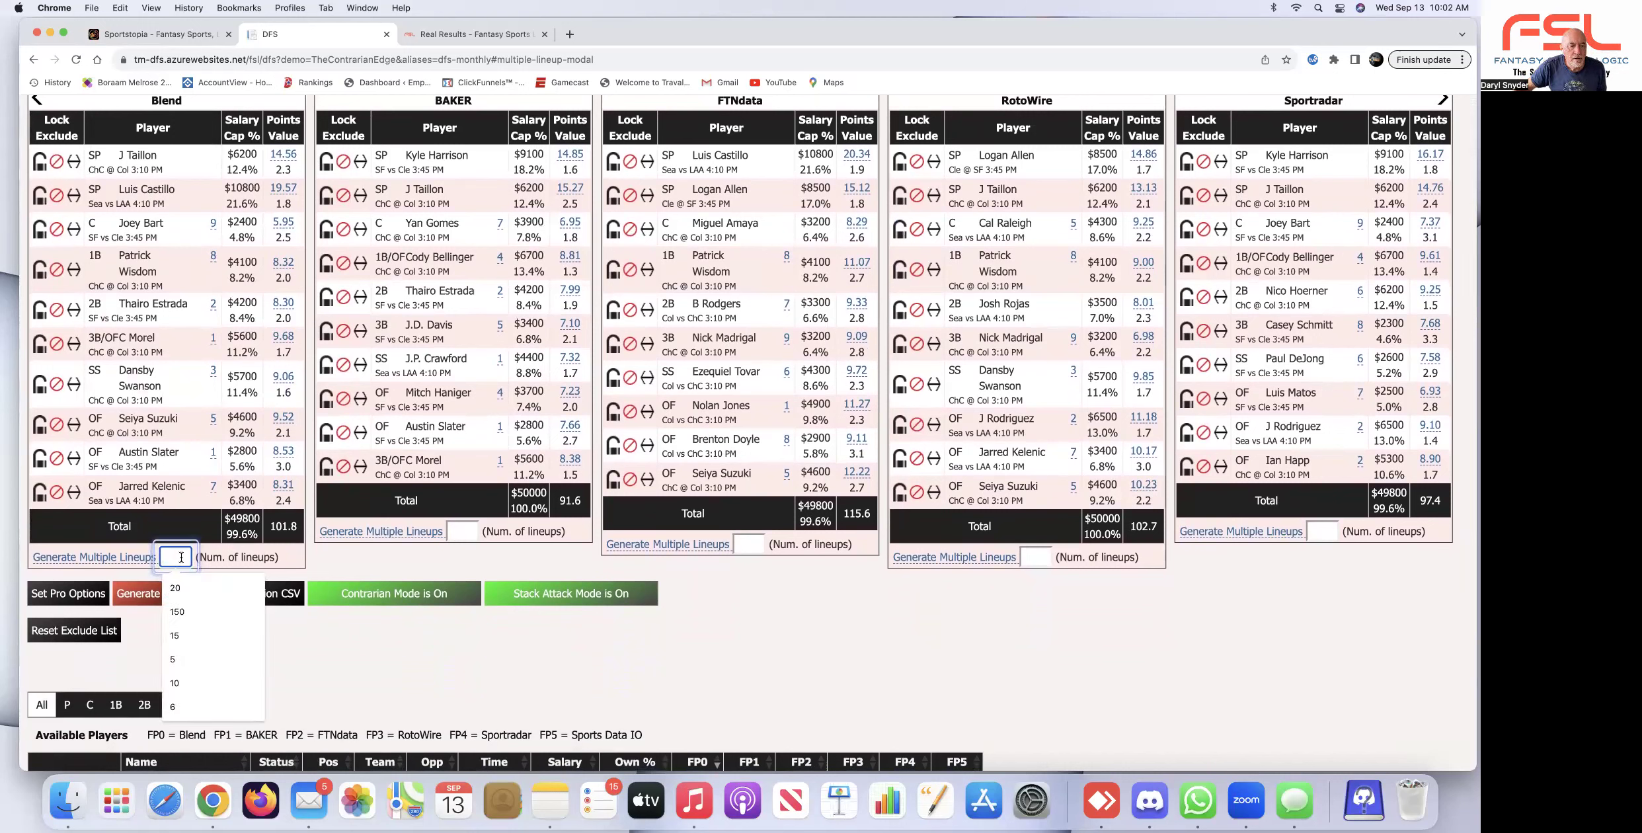
{"action": "type", "text": "1"}
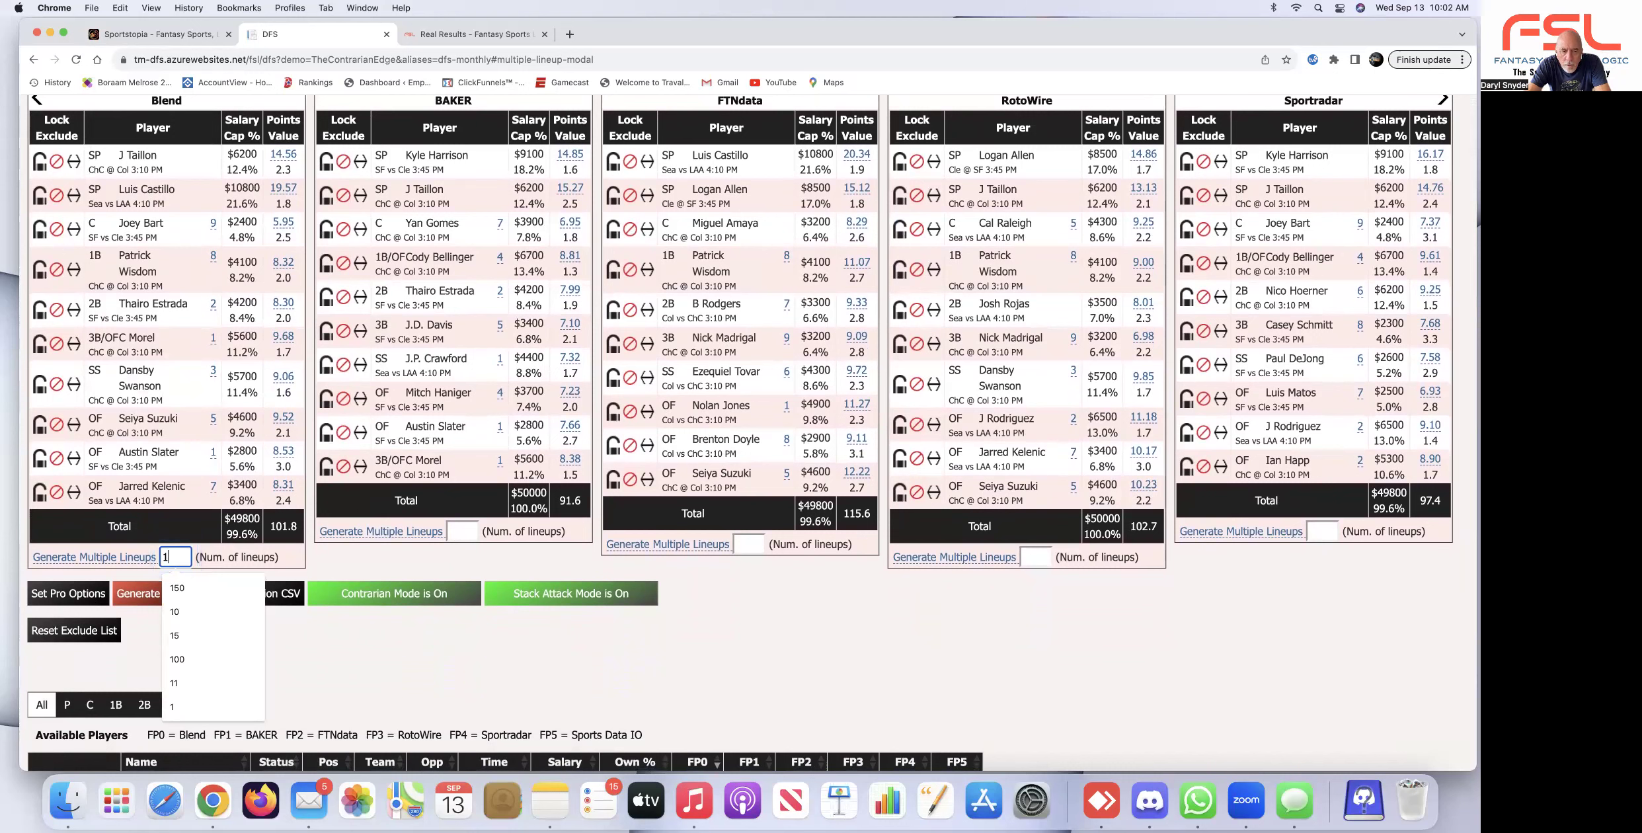
{"action": "type", "text": "0"}
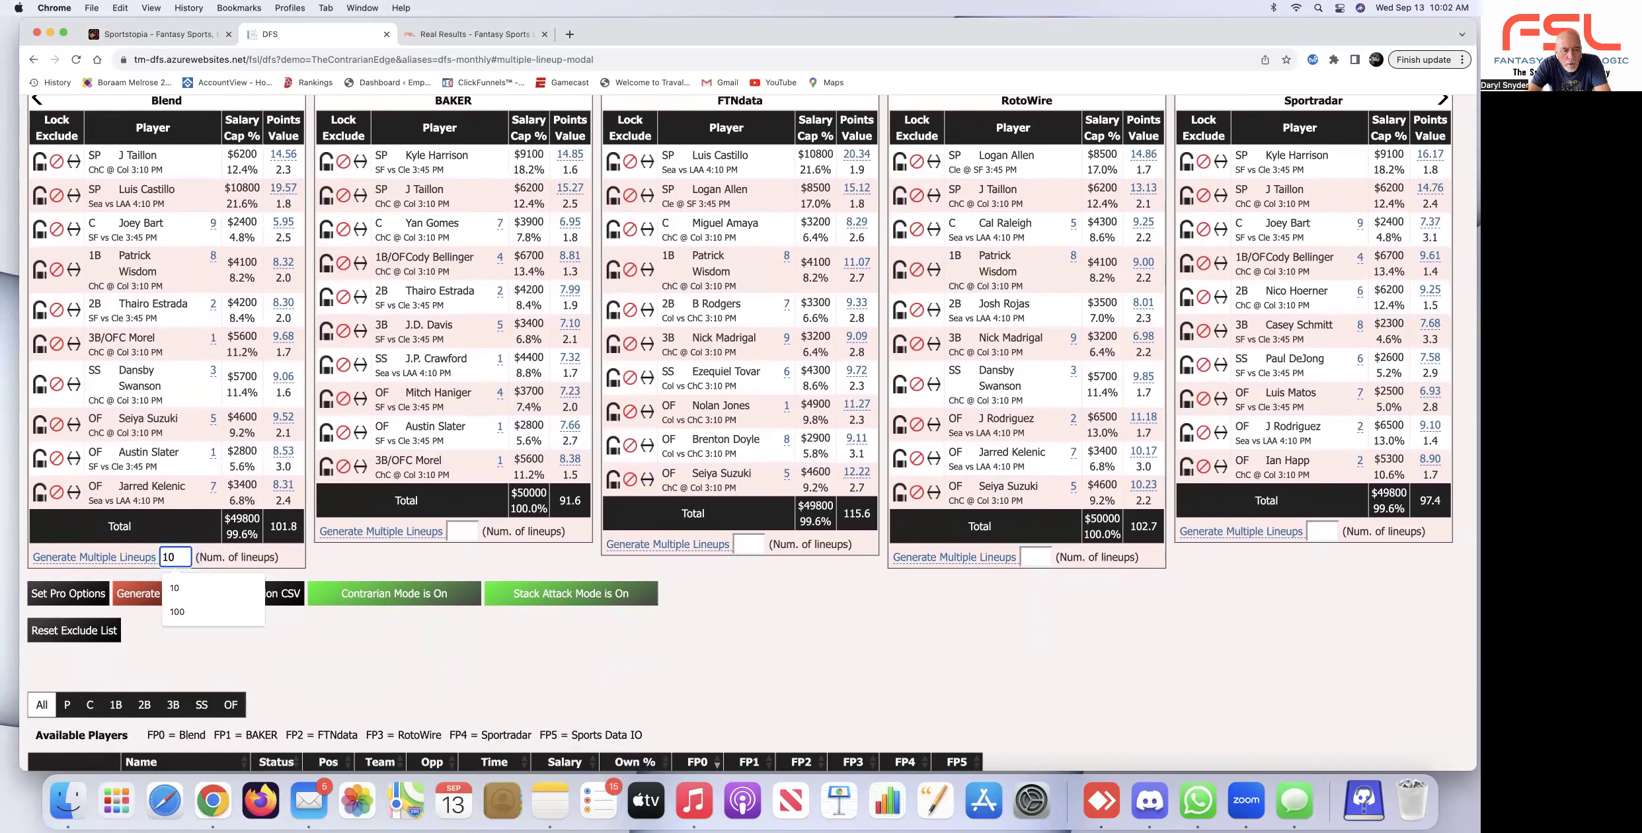
{"action": "type", "text": "1"}
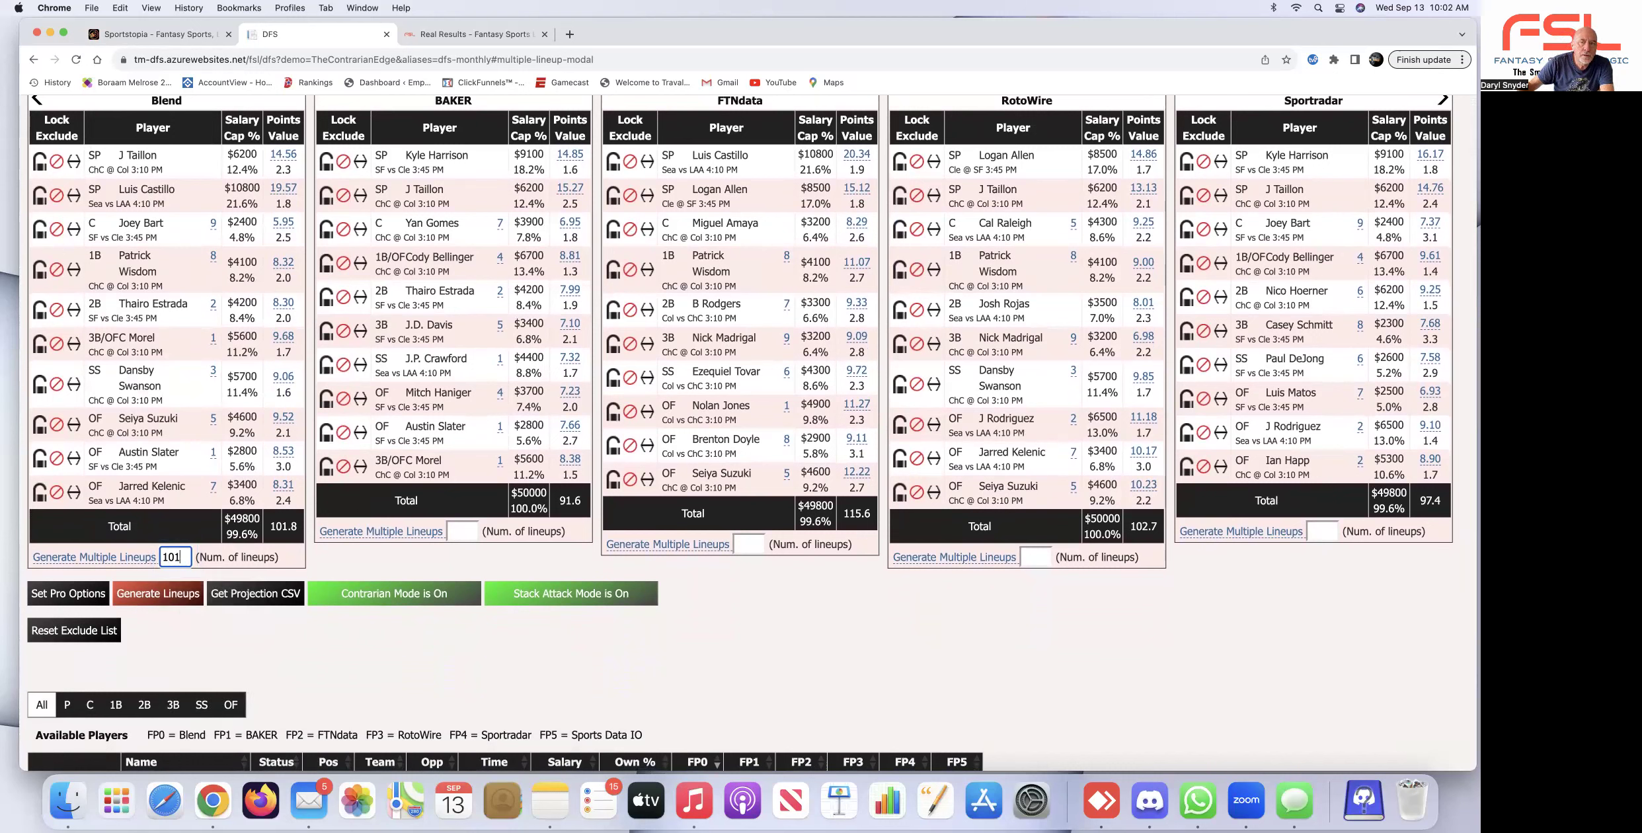
{"action": "left_click", "coordinate": [92, 557]}
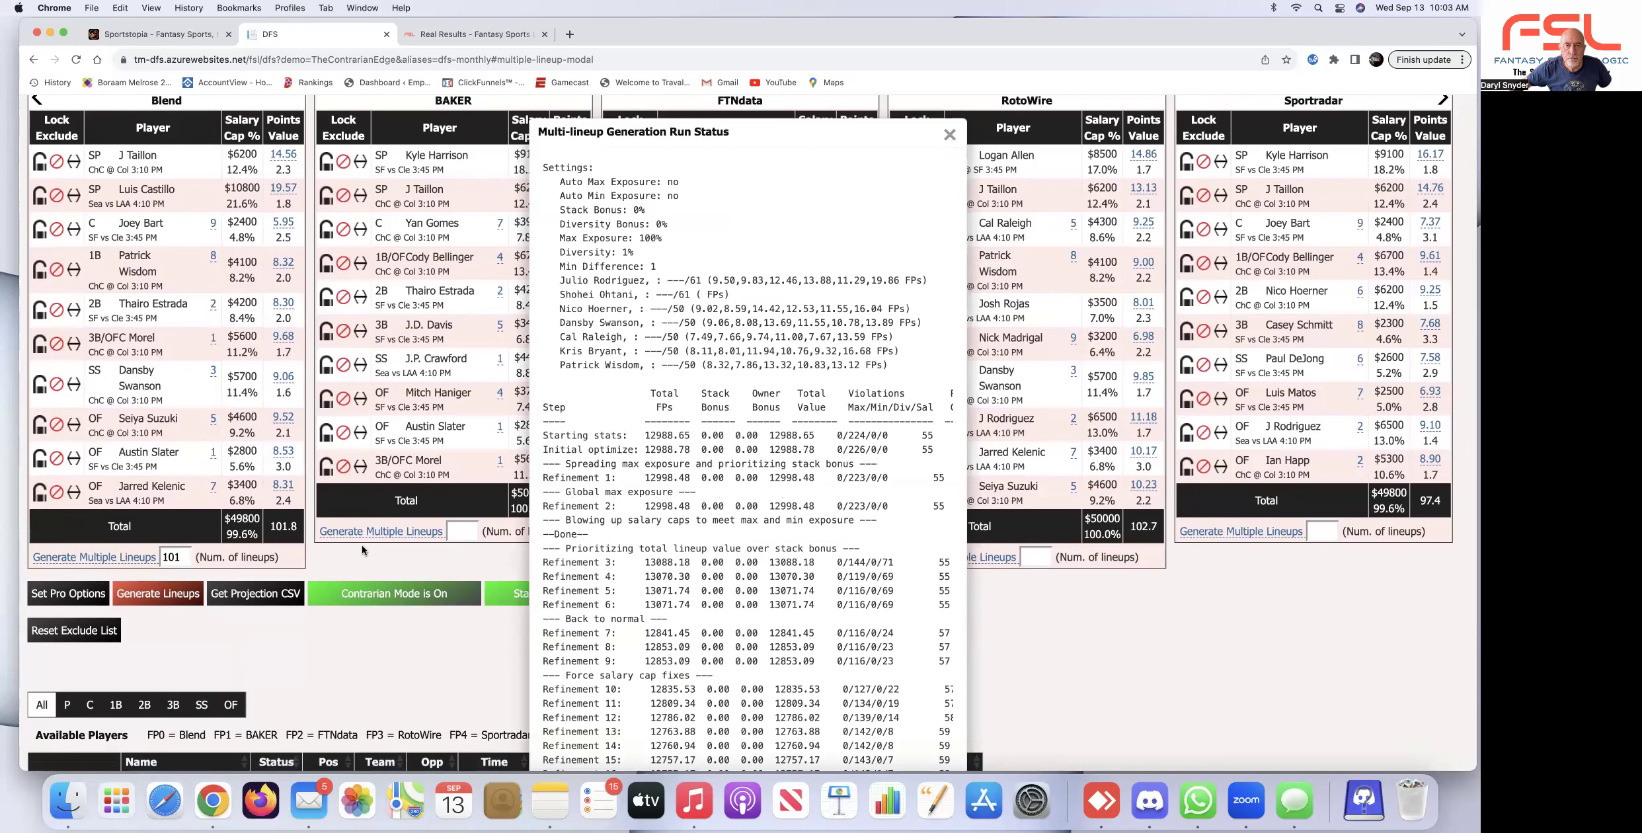
Examine the settings and refinement steps in the multi-lineup generation run status, and return to the lineups page.
{"action": "scroll", "coordinate": [634, 340], "scroll_direction": "down", "scroll_amount": 5}
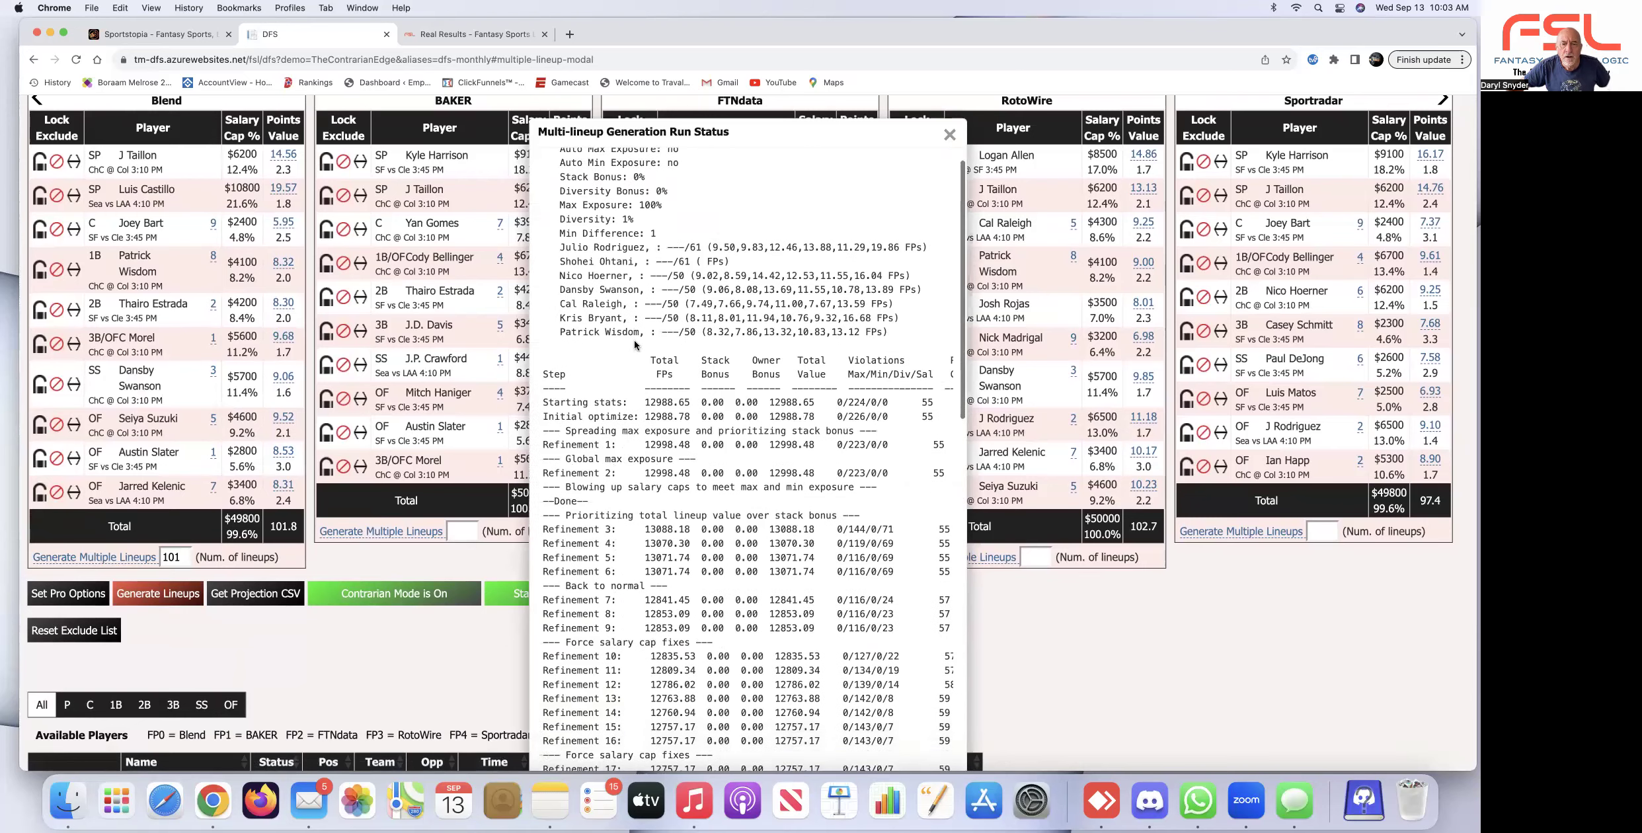
{"action": "scroll", "coordinate": [661, 344], "scroll_direction": "down", "scroll_amount": 6}
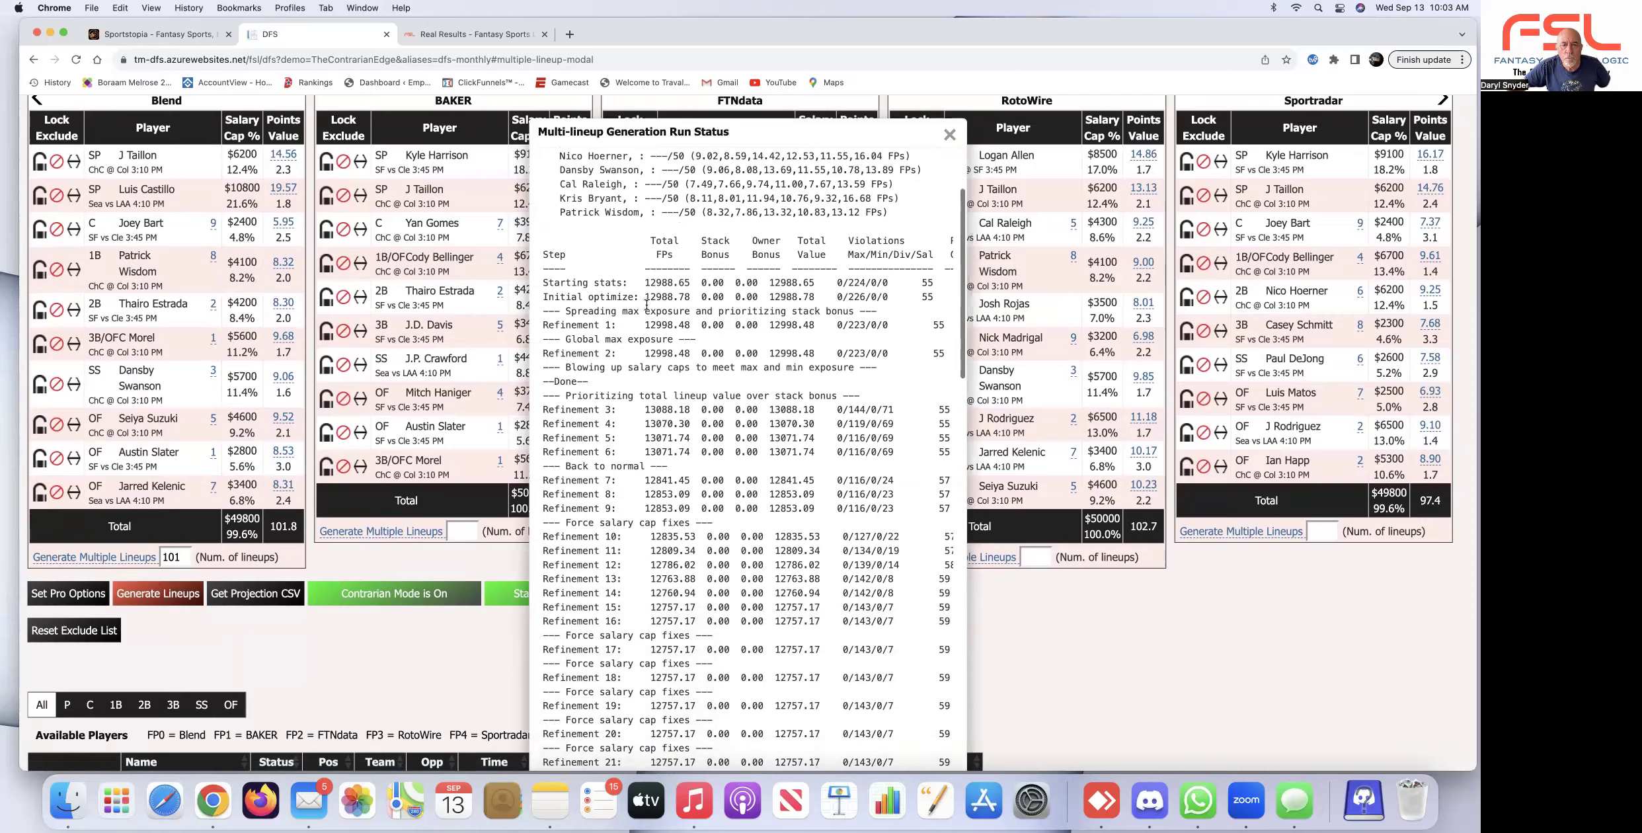
{"action": "scroll", "coordinate": [697, 421], "scroll_direction": "down", "scroll_amount": 15}
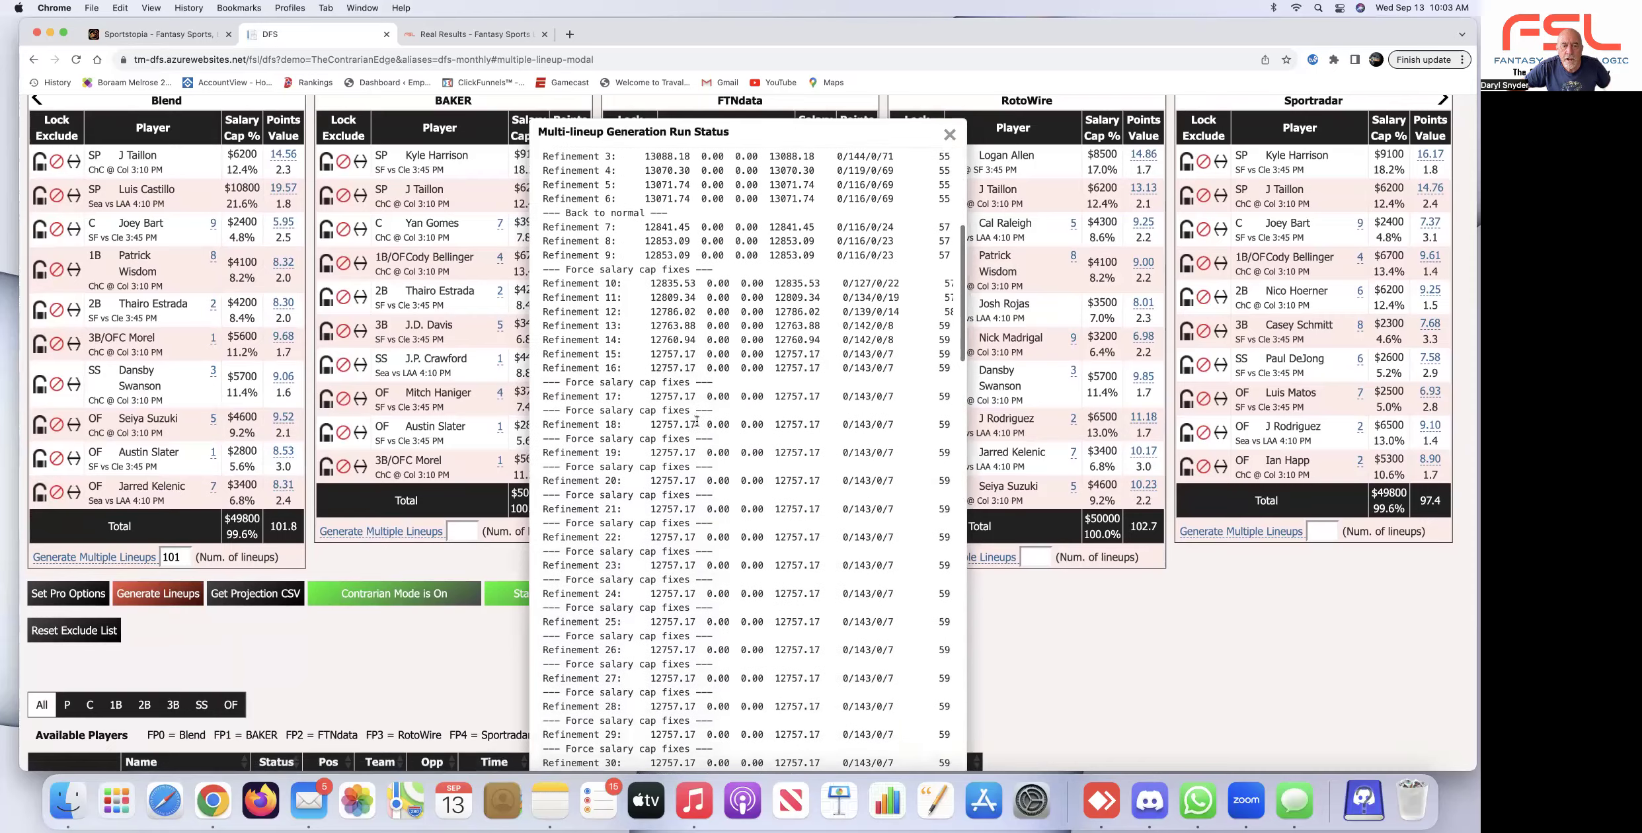
{"action": "scroll", "coordinate": [696, 420], "scroll_direction": "down", "scroll_amount": 20}
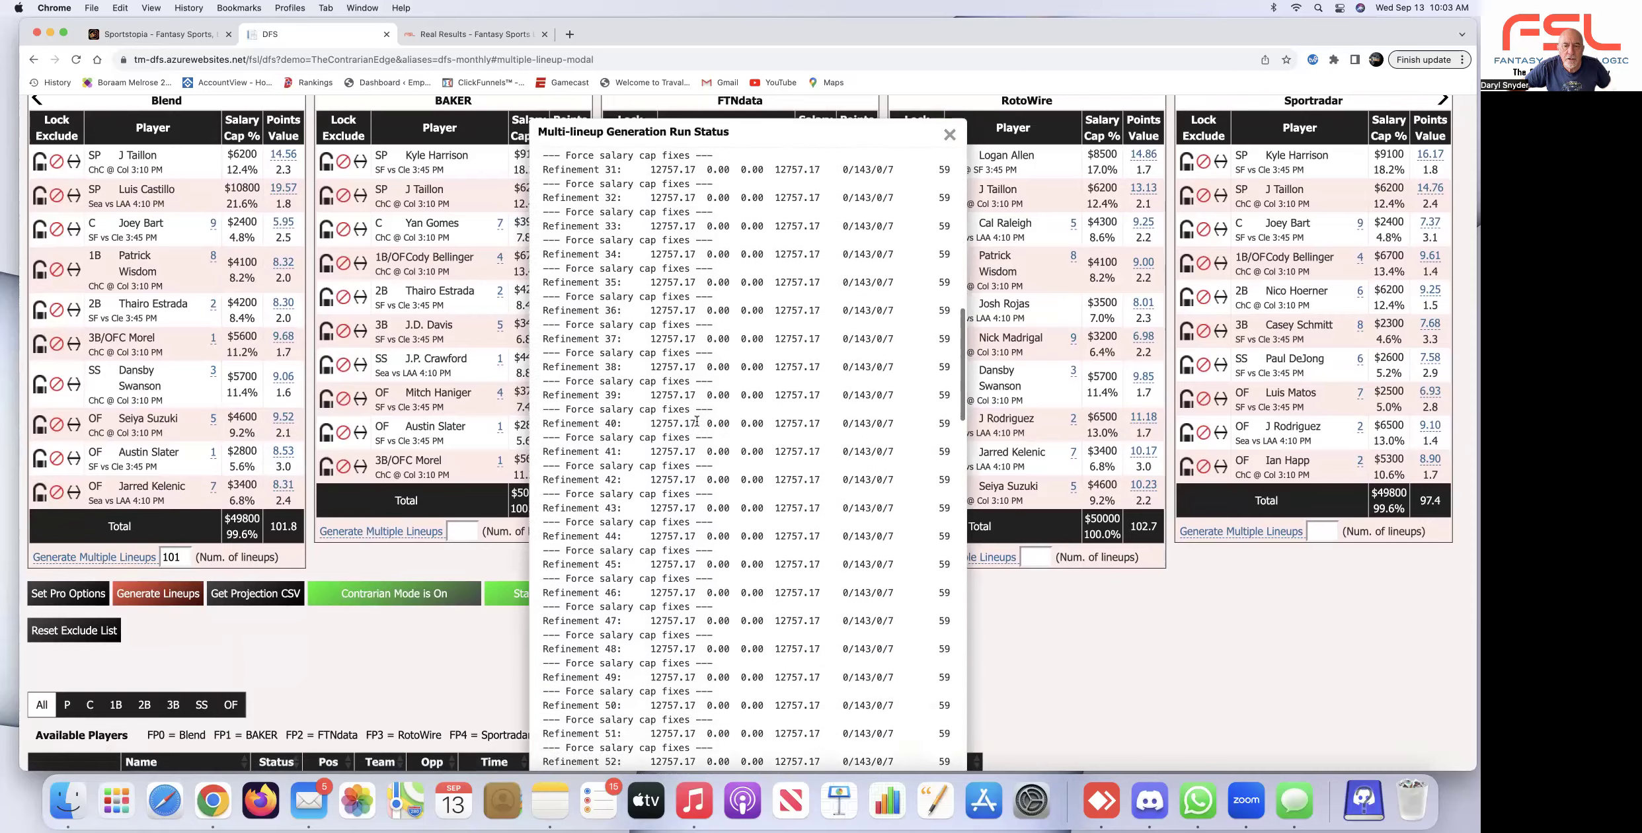
{"action": "scroll", "coordinate": [697, 421], "scroll_direction": "down", "scroll_amount": 15}
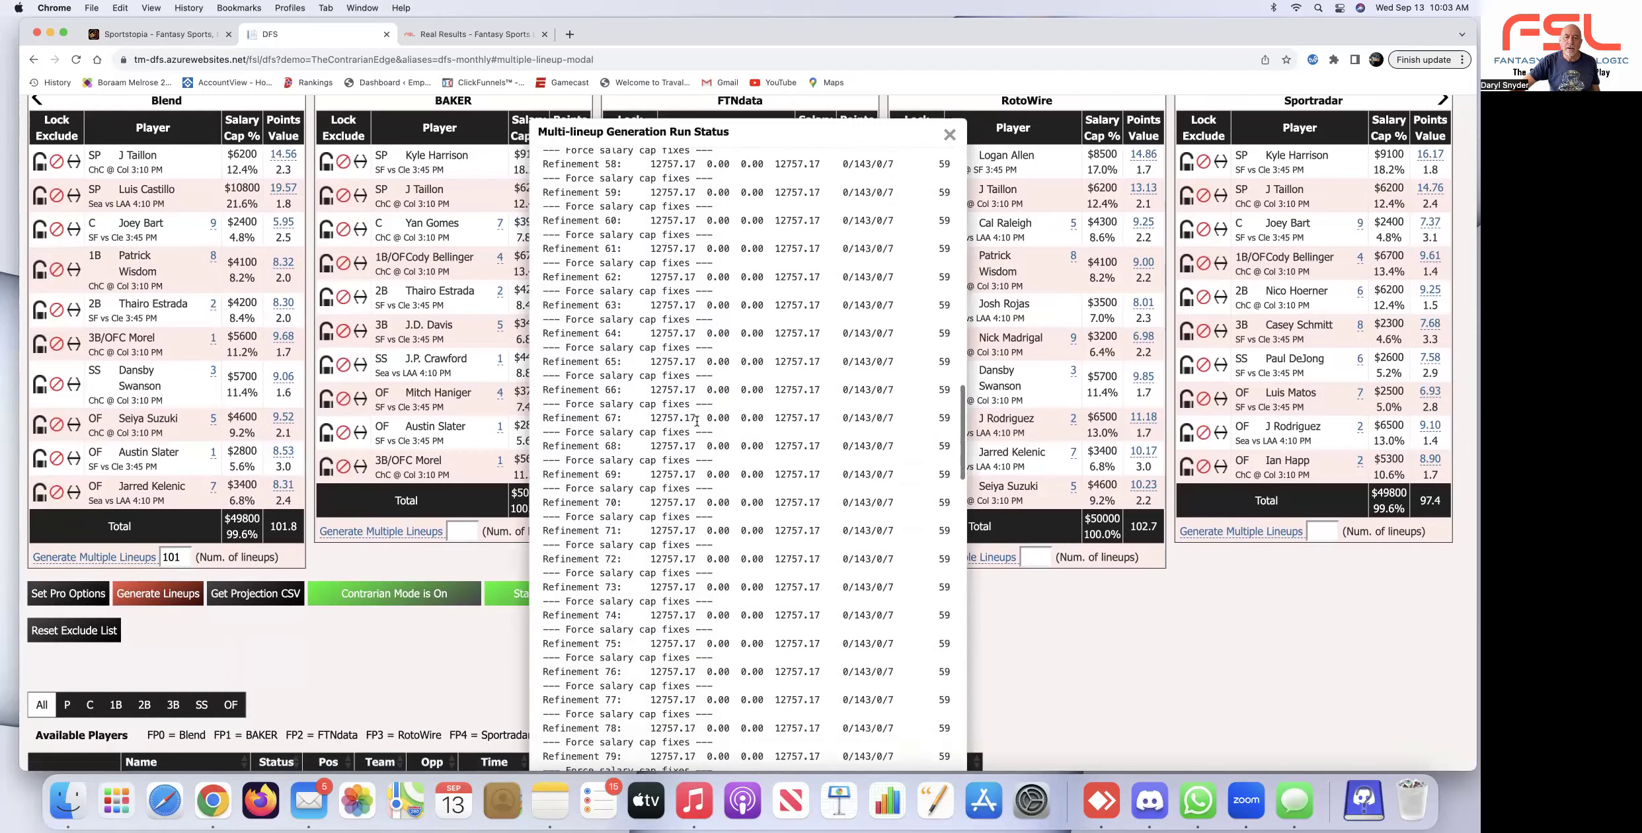
{"action": "scroll", "coordinate": [694, 419], "scroll_direction": "down", "scroll_amount": 20}
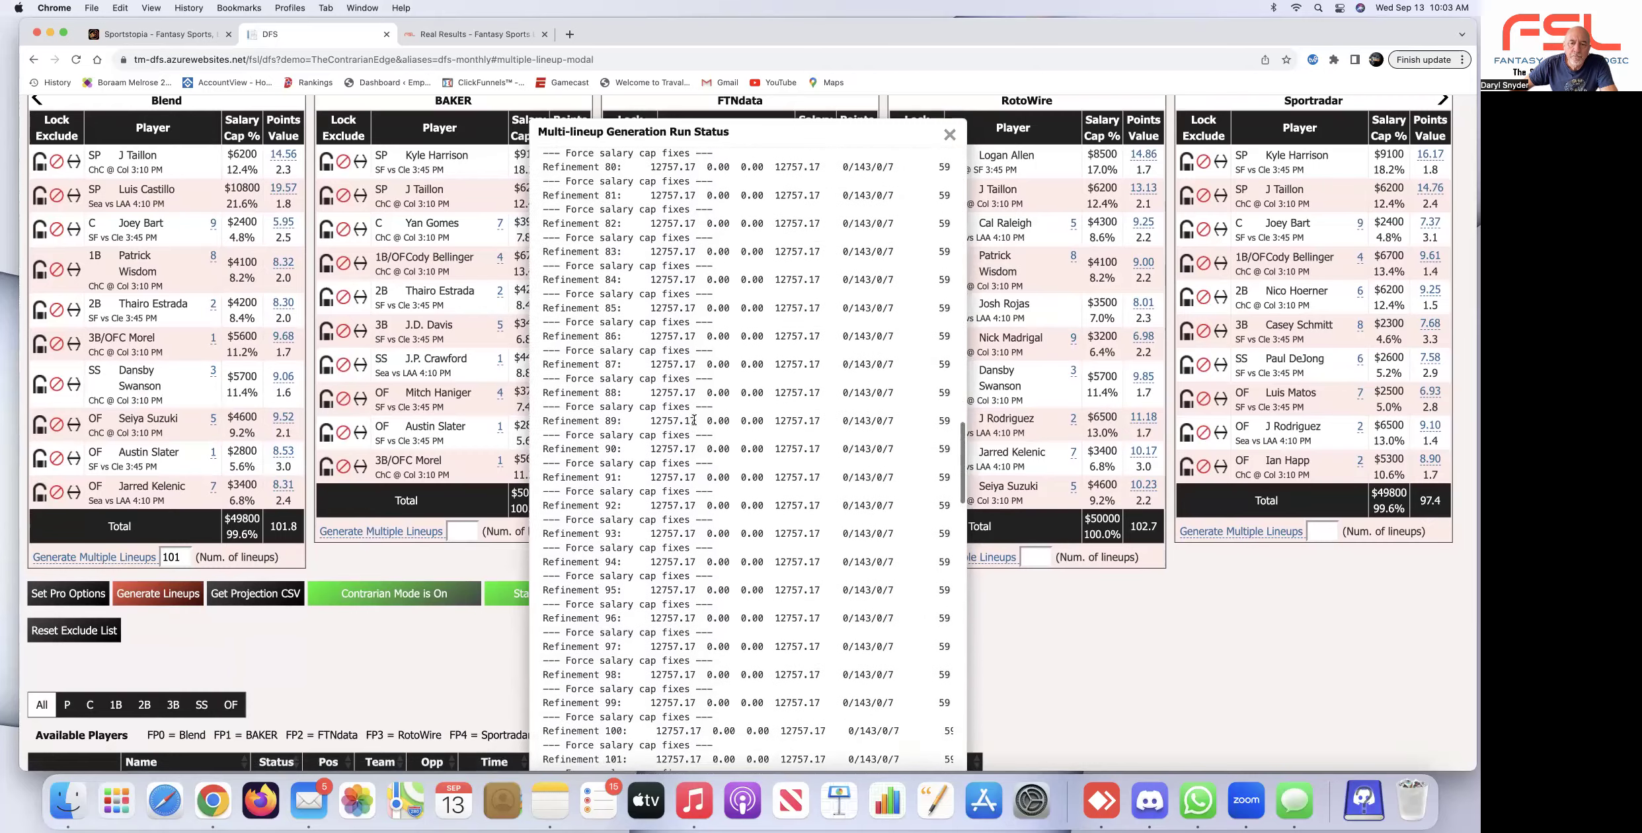
{"action": "scroll", "coordinate": [694, 419], "scroll_direction": "down", "scroll_amount": 20}
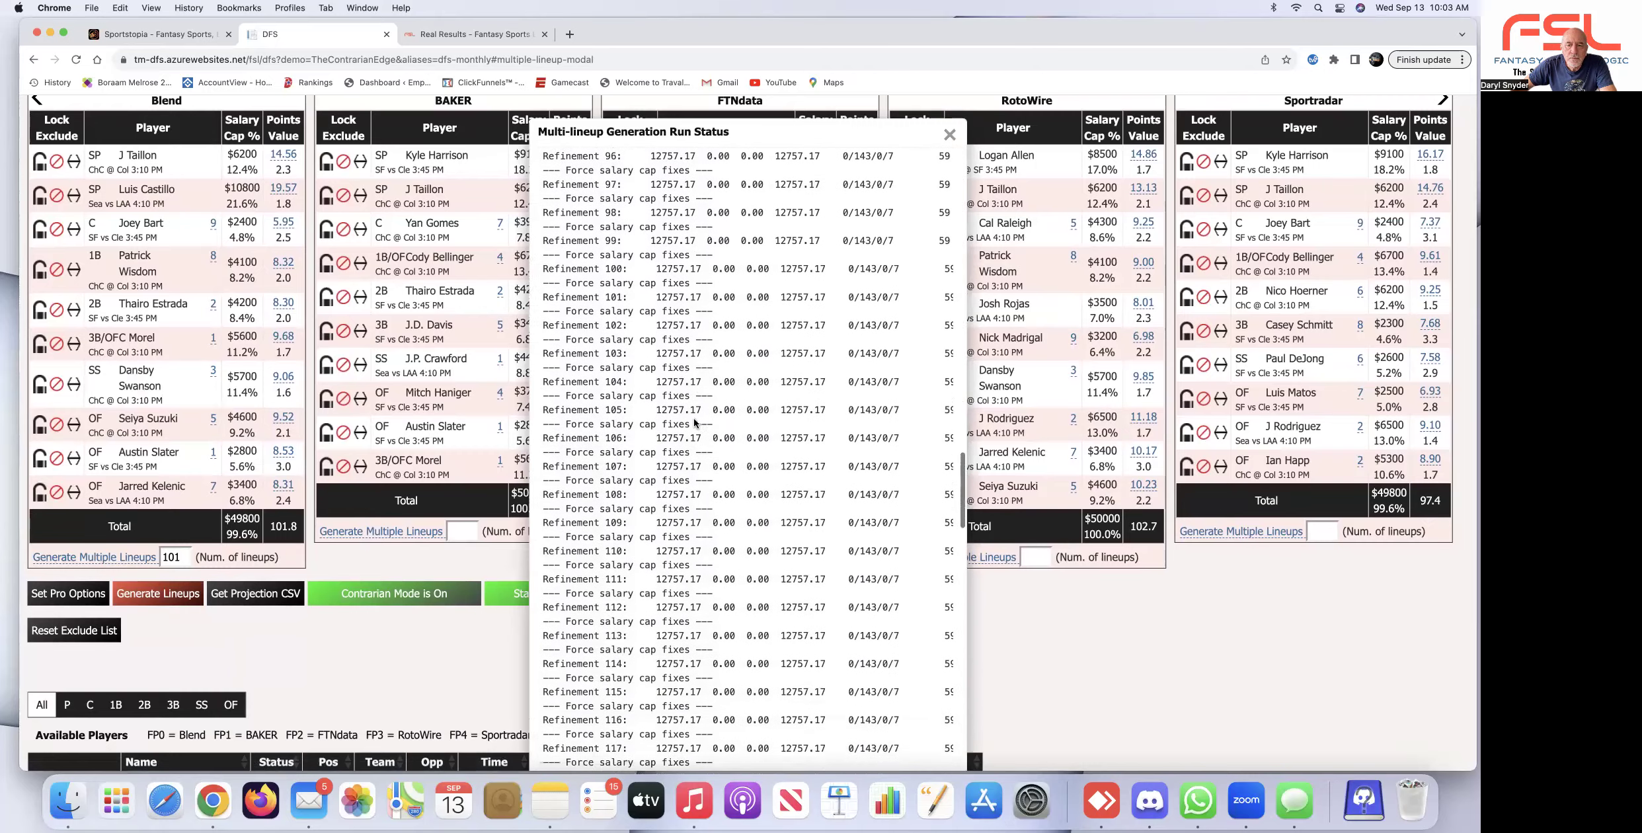
{"action": "scroll", "coordinate": [694, 419], "scroll_direction": "down", "scroll_amount": 20}
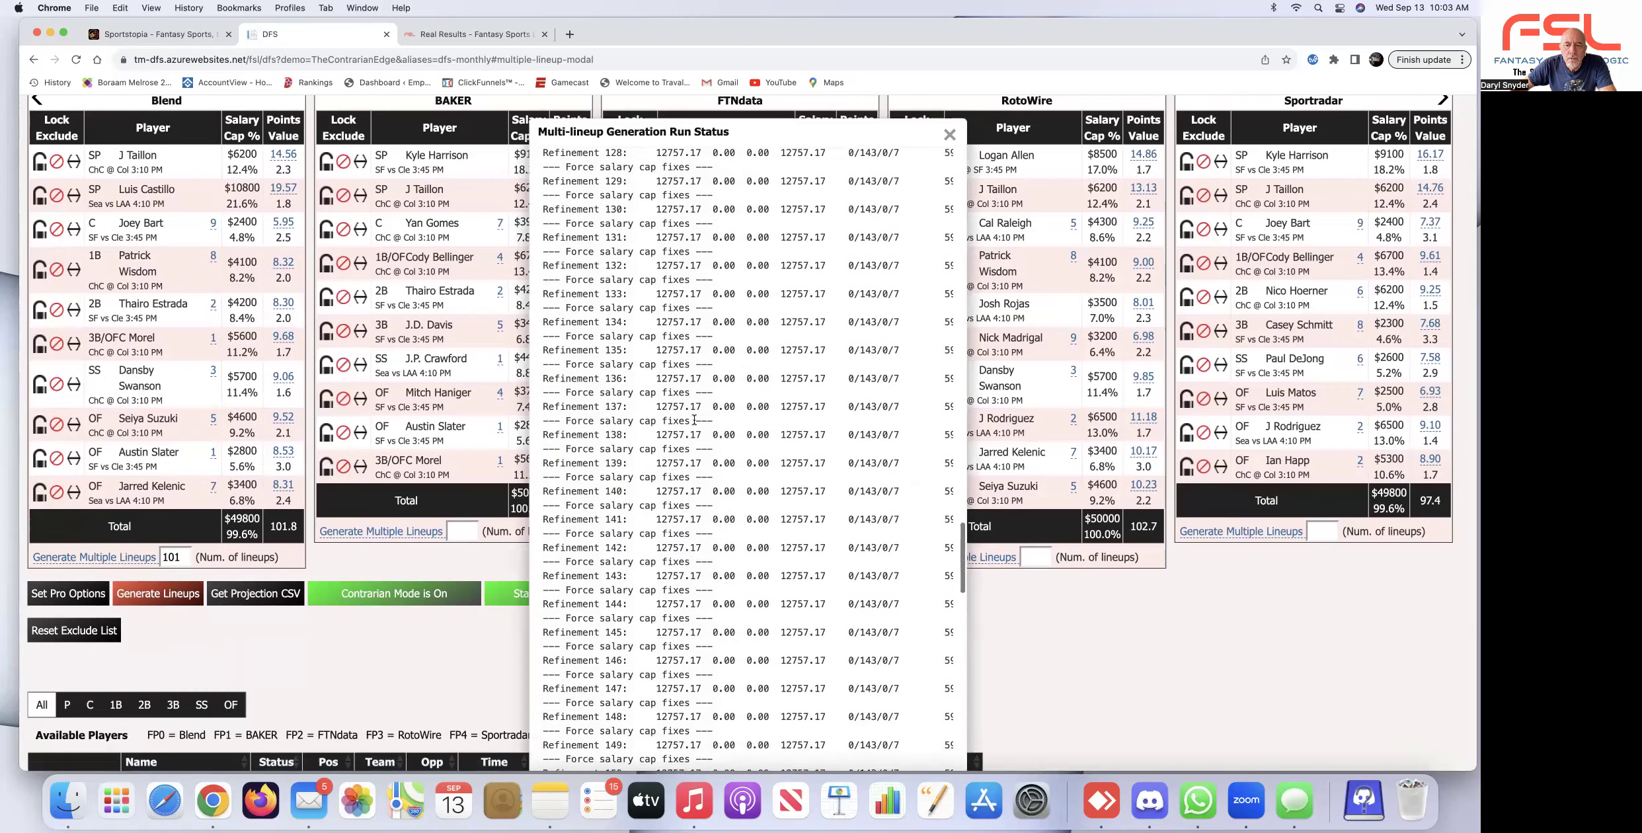
{"action": "scroll", "coordinate": [694, 420], "scroll_direction": "down", "scroll_amount": 20}
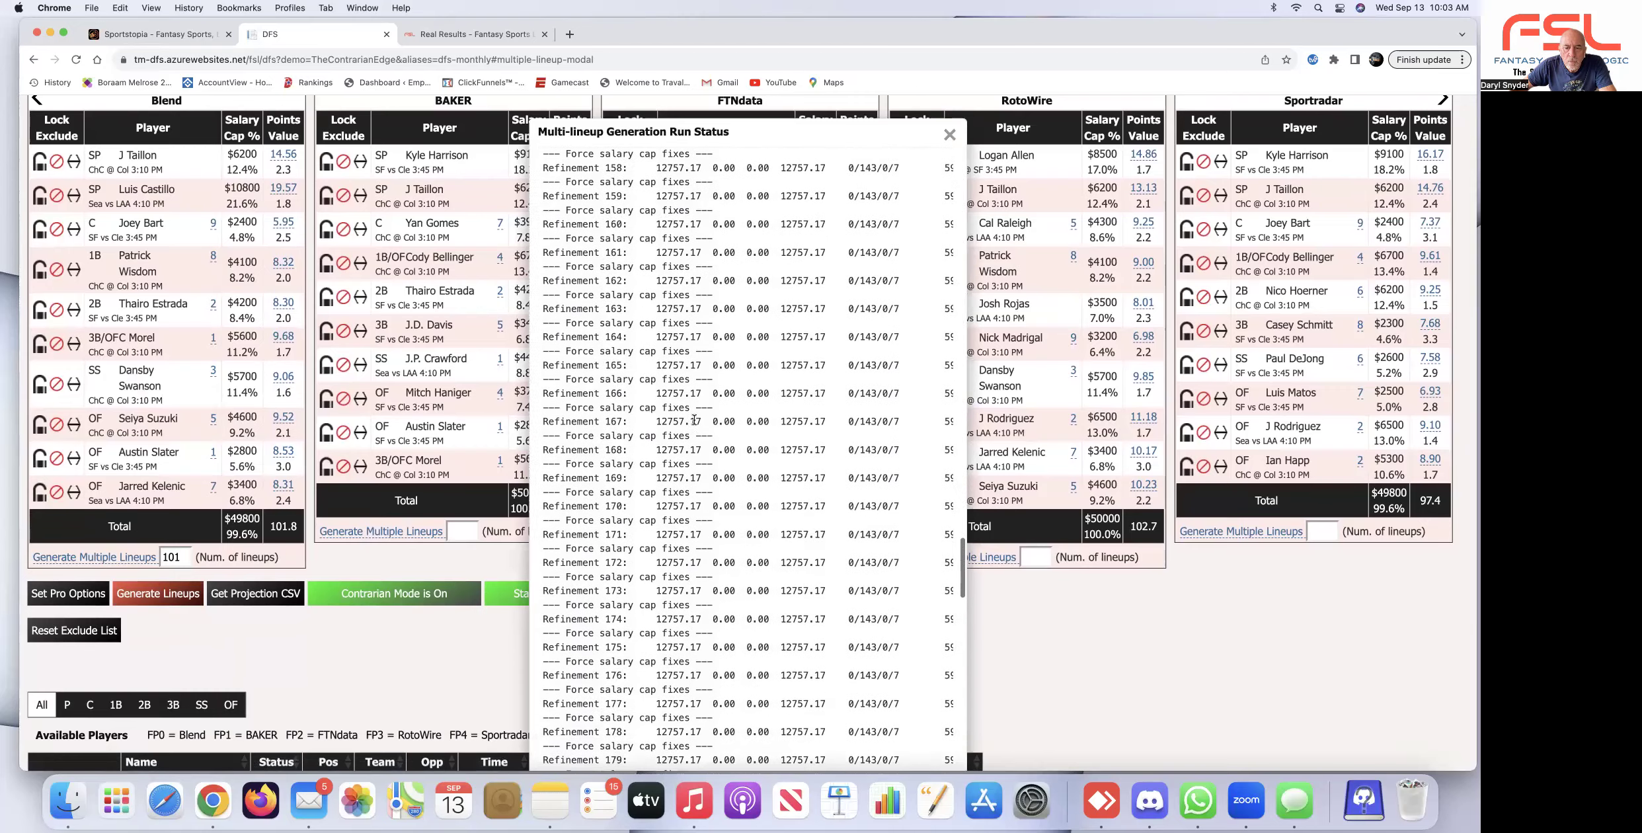
{"action": "scroll", "coordinate": [694, 419], "scroll_direction": "down", "scroll_amount": 20}
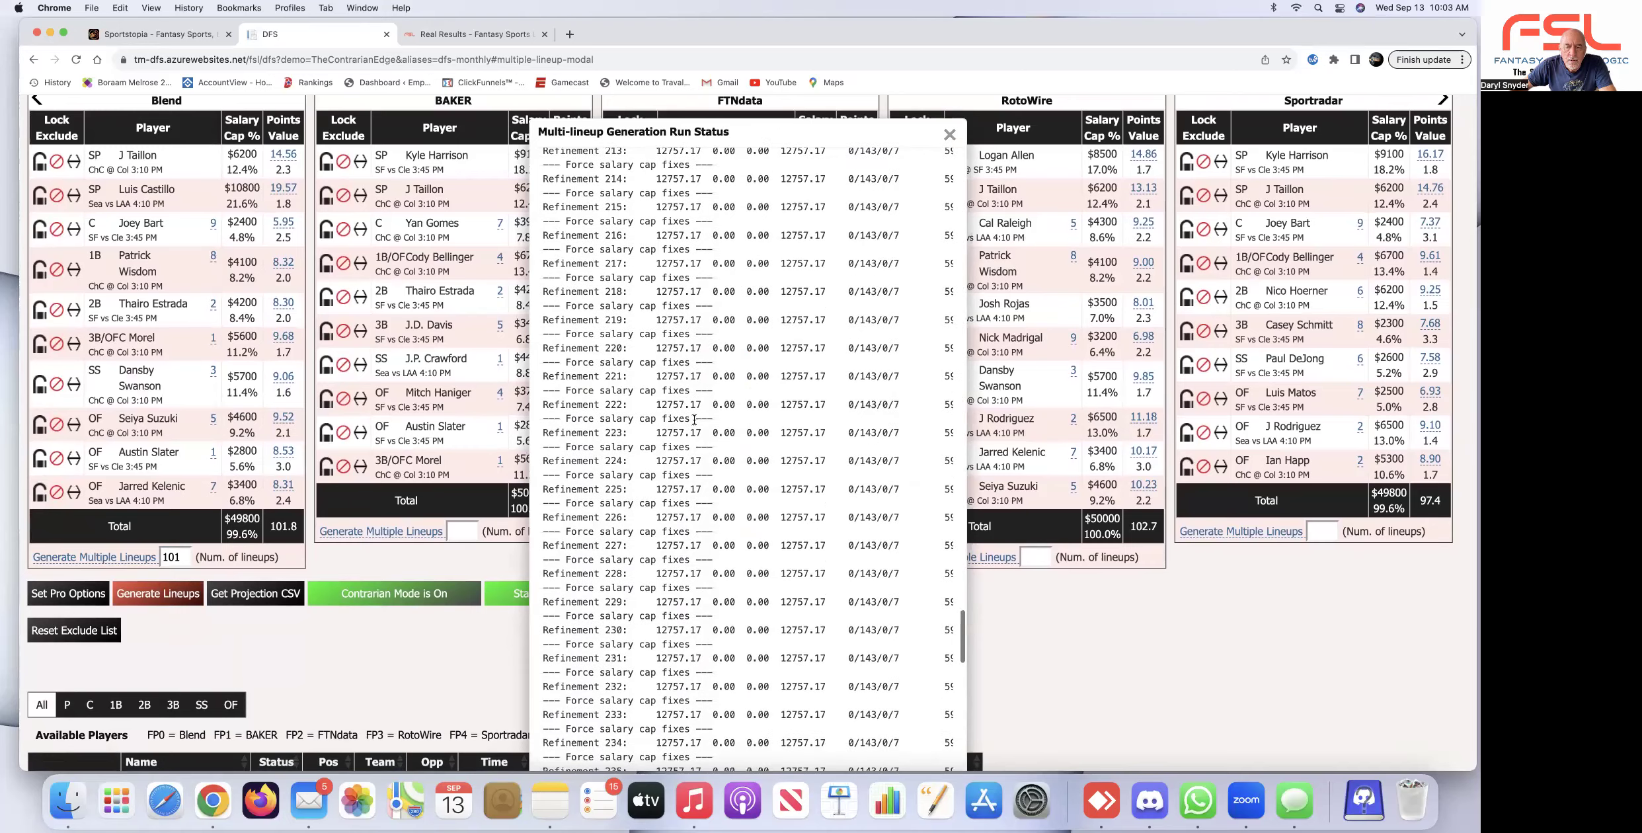
{"action": "scroll", "coordinate": [694, 419], "scroll_direction": "down", "scroll_amount": 20}
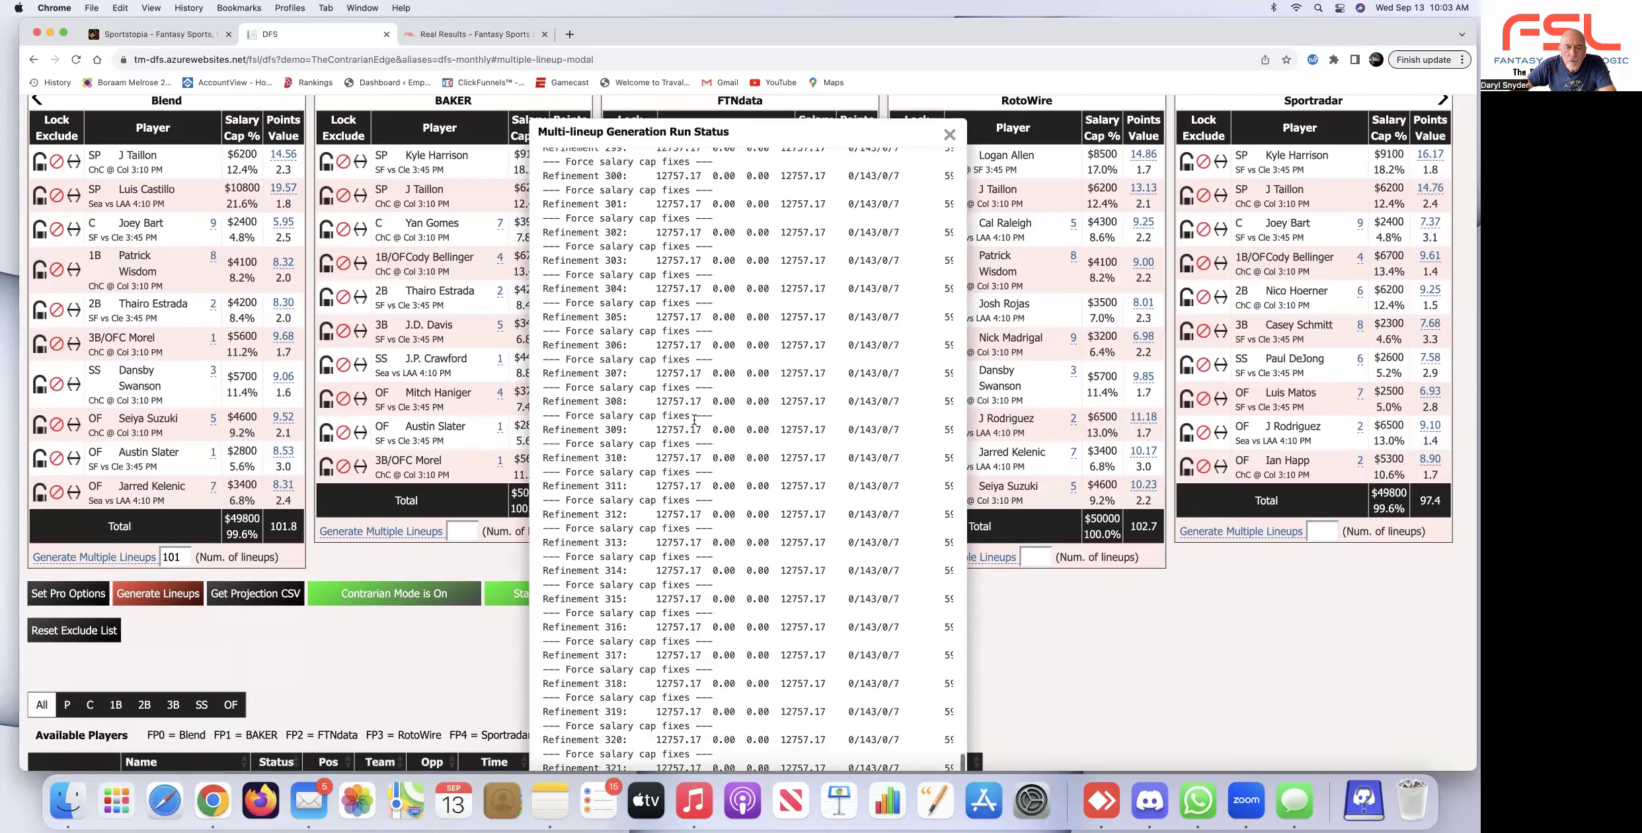
{"action": "scroll", "coordinate": [753, 399], "scroll_direction": "up", "scroll_amount": 20}
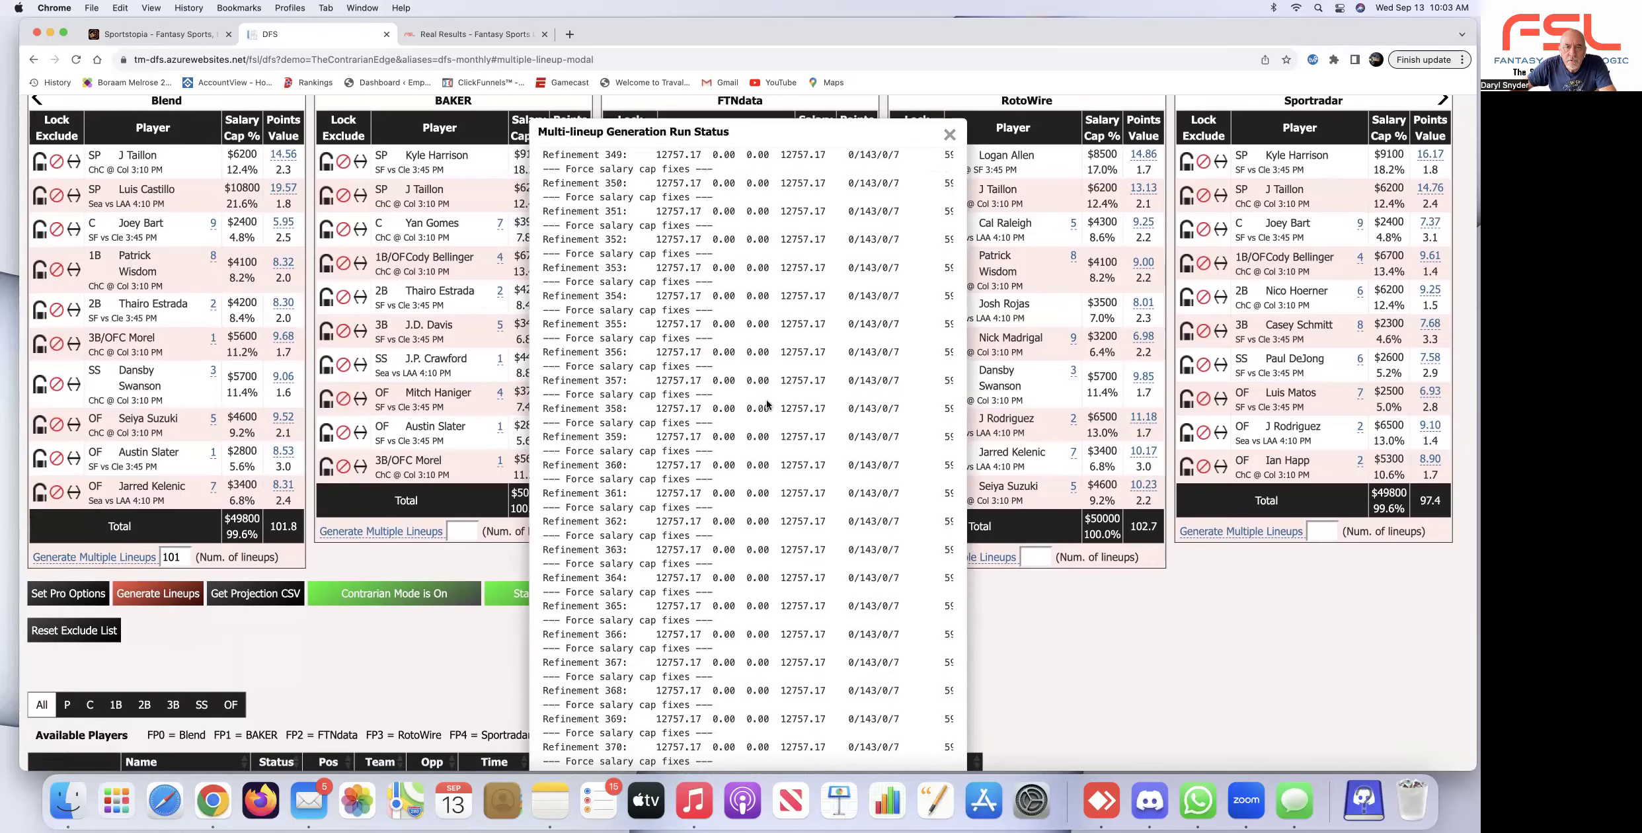
{"action": "scroll", "coordinate": [783, 229], "scroll_direction": "down", "scroll_amount": 20}
{"action": "scroll", "coordinate": [783, 231], "scroll_direction": "down", "scroll_amount": 20}
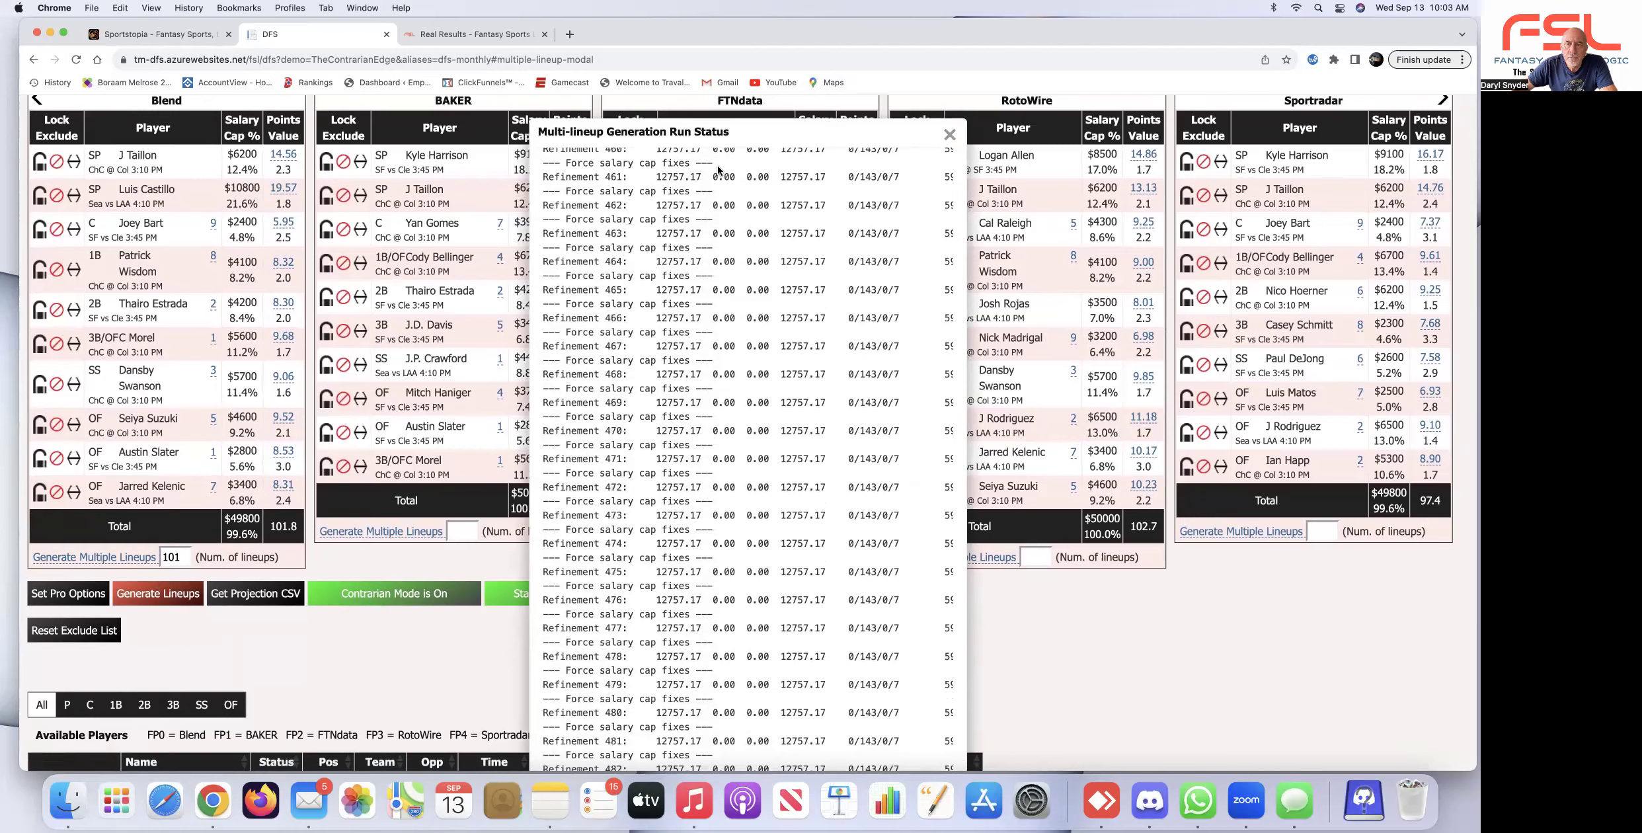
{"action": "scroll", "coordinate": [1016, 129], "scroll_direction": "down", "scroll_amount": 1}
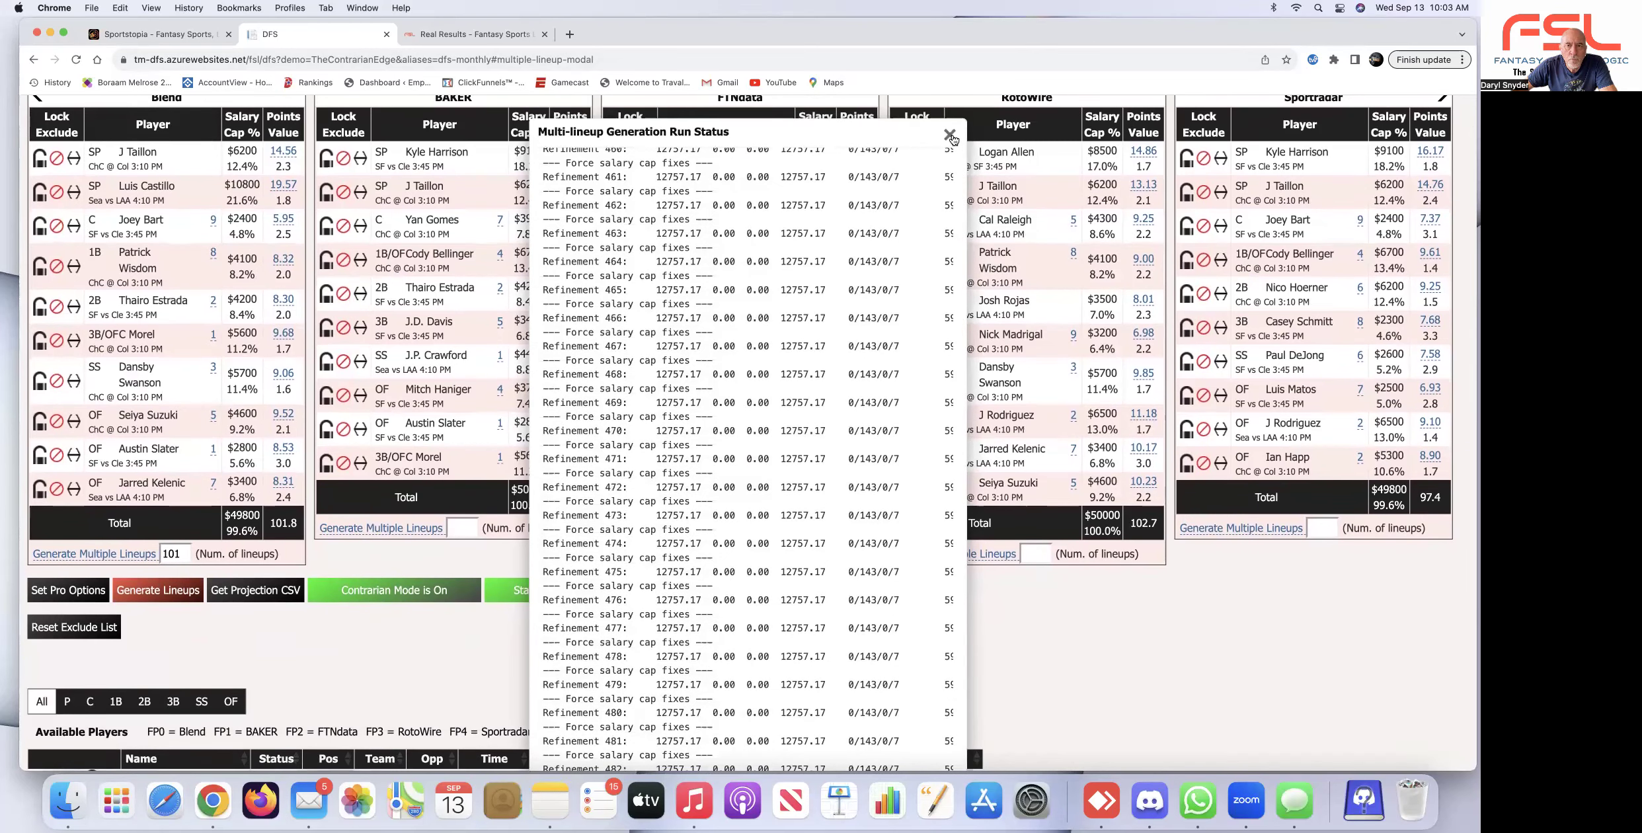
{"action": "left_click", "coordinate": [951, 136]}
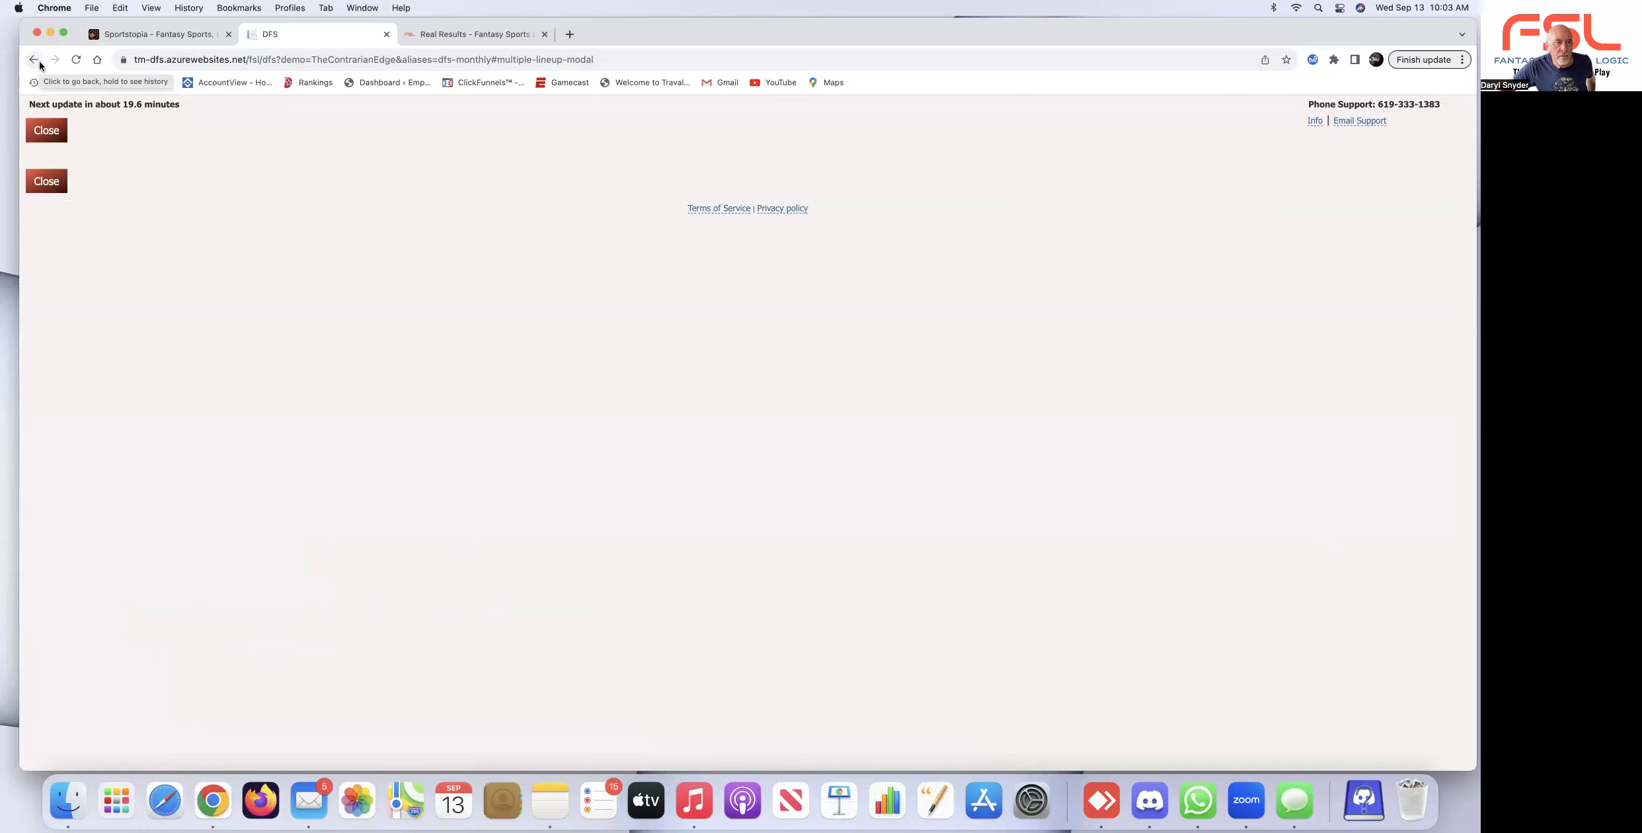
{"action": "left_click", "coordinate": [44, 132]}
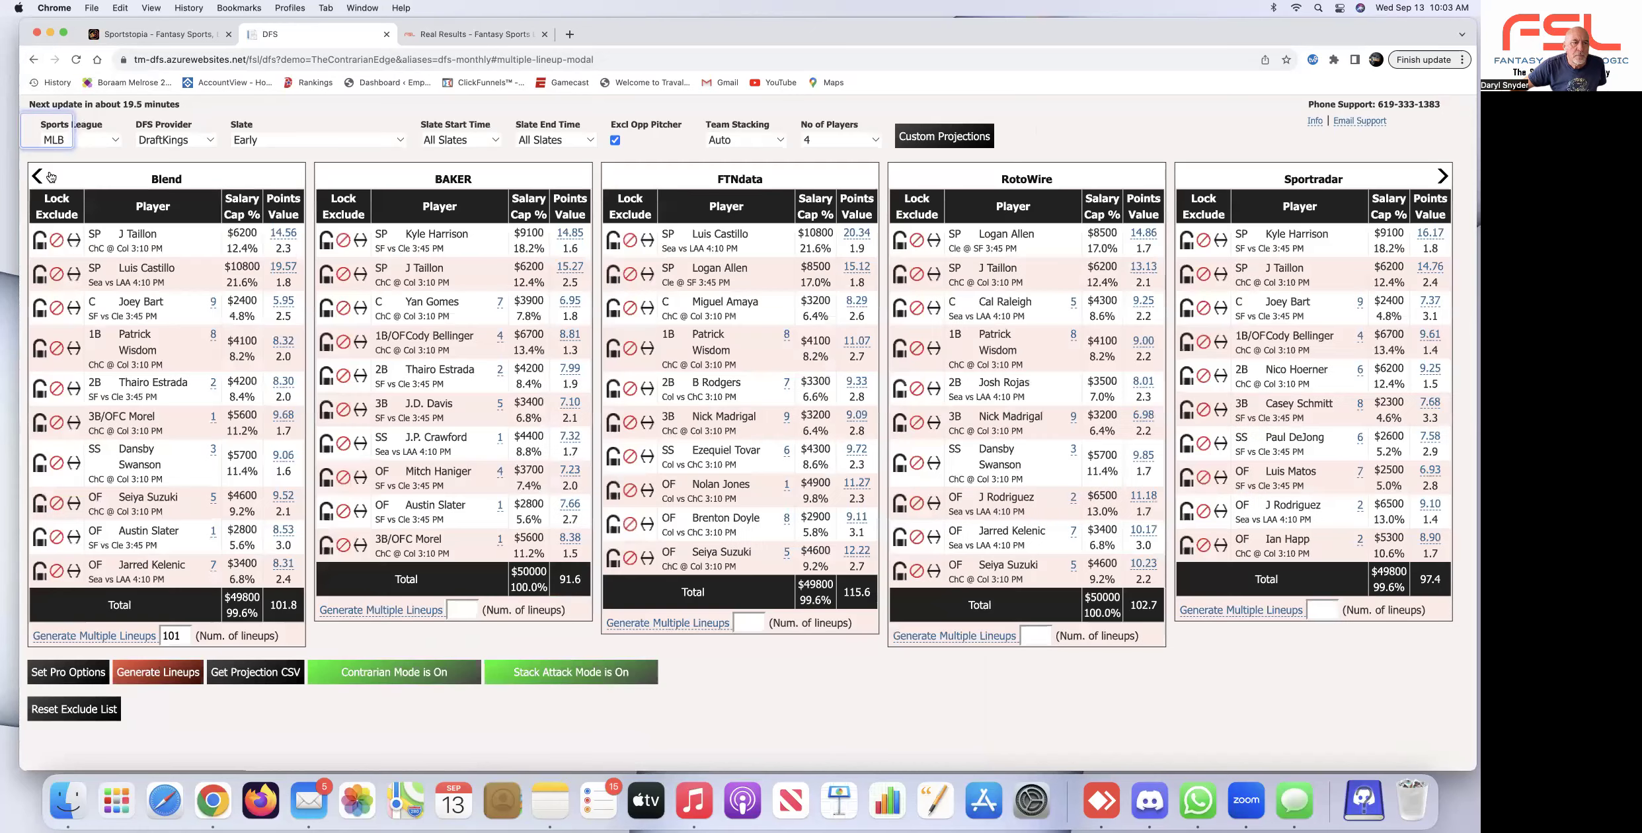
Try again to generate the 101 Blend lineups, and close the run status and results page.
{"action": "left_click", "coordinate": [115, 636]}
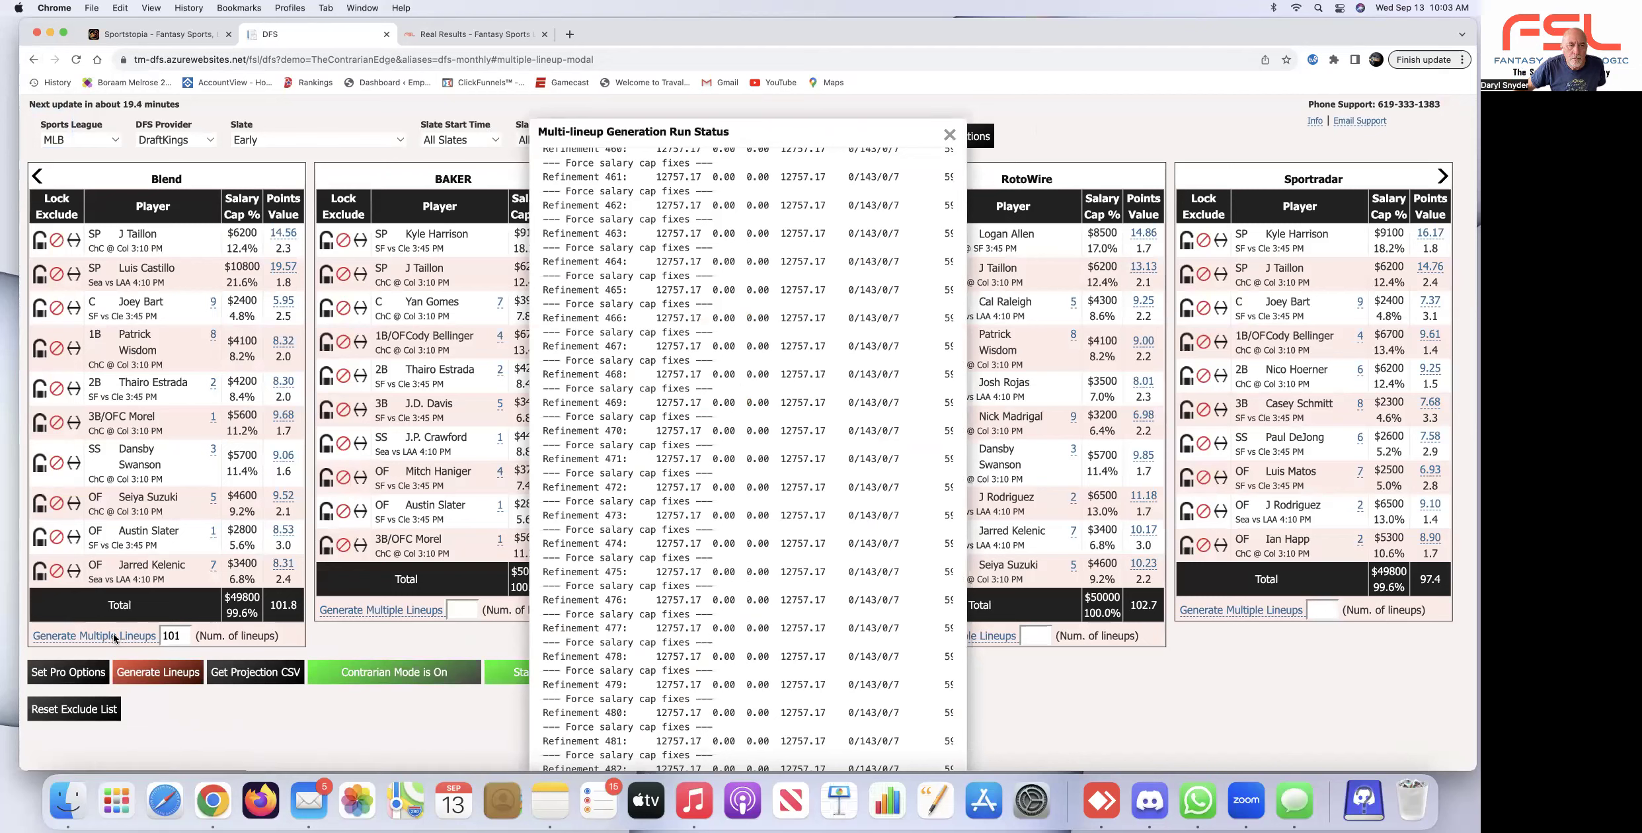
{"action": "left_click", "coordinate": [949, 135]}
{"action": "left_click", "coordinate": [52, 135]}
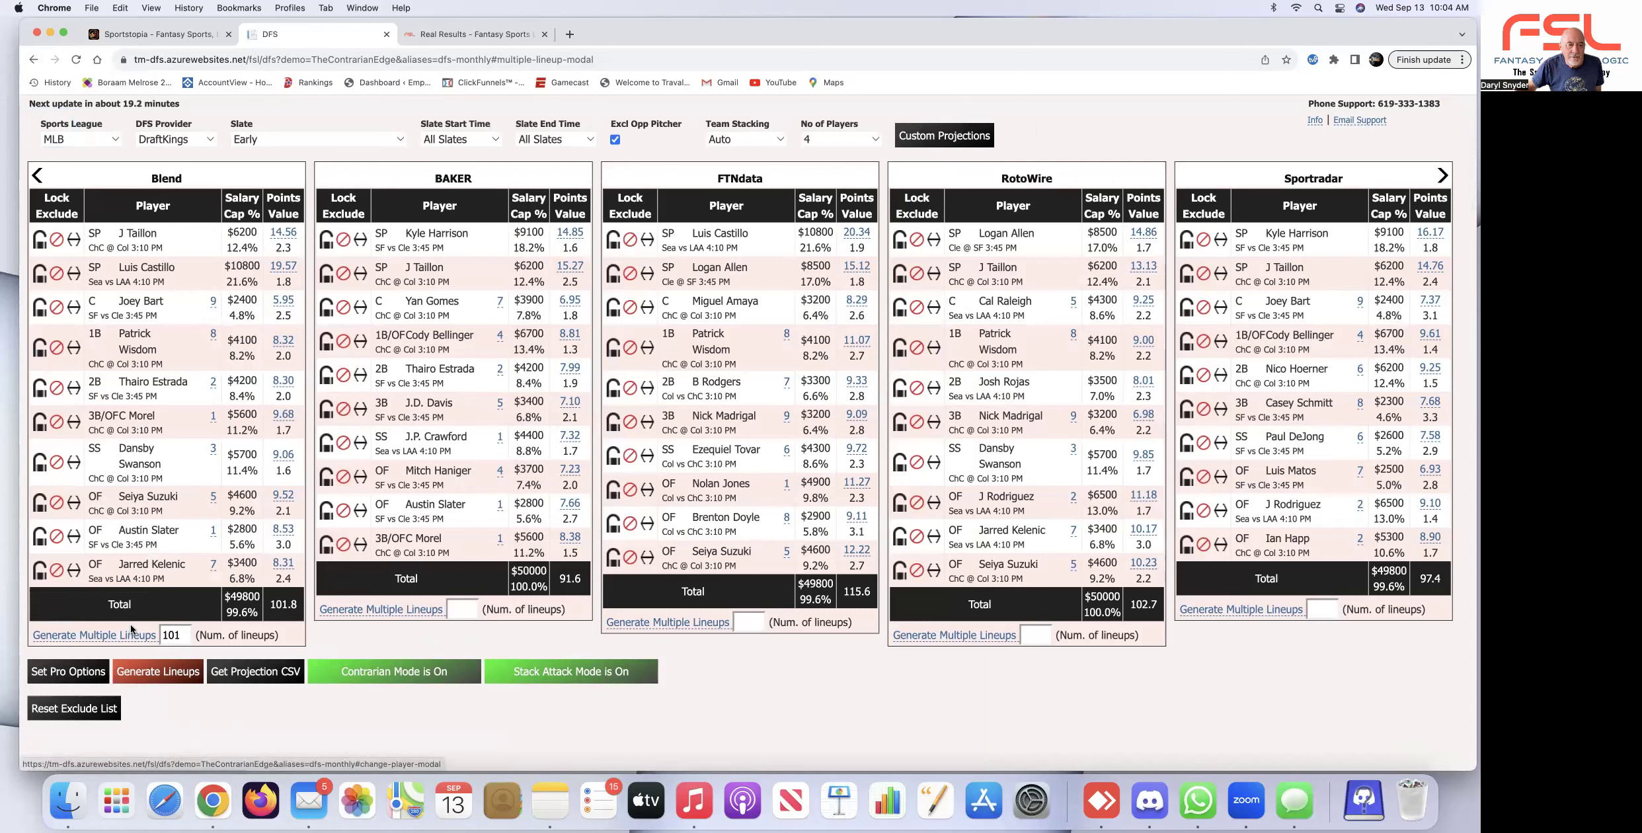
Set the number of Blend lineups to 50 and try to generate them, closing the run status and results page.
{"action": "left_click", "coordinate": [187, 633]}
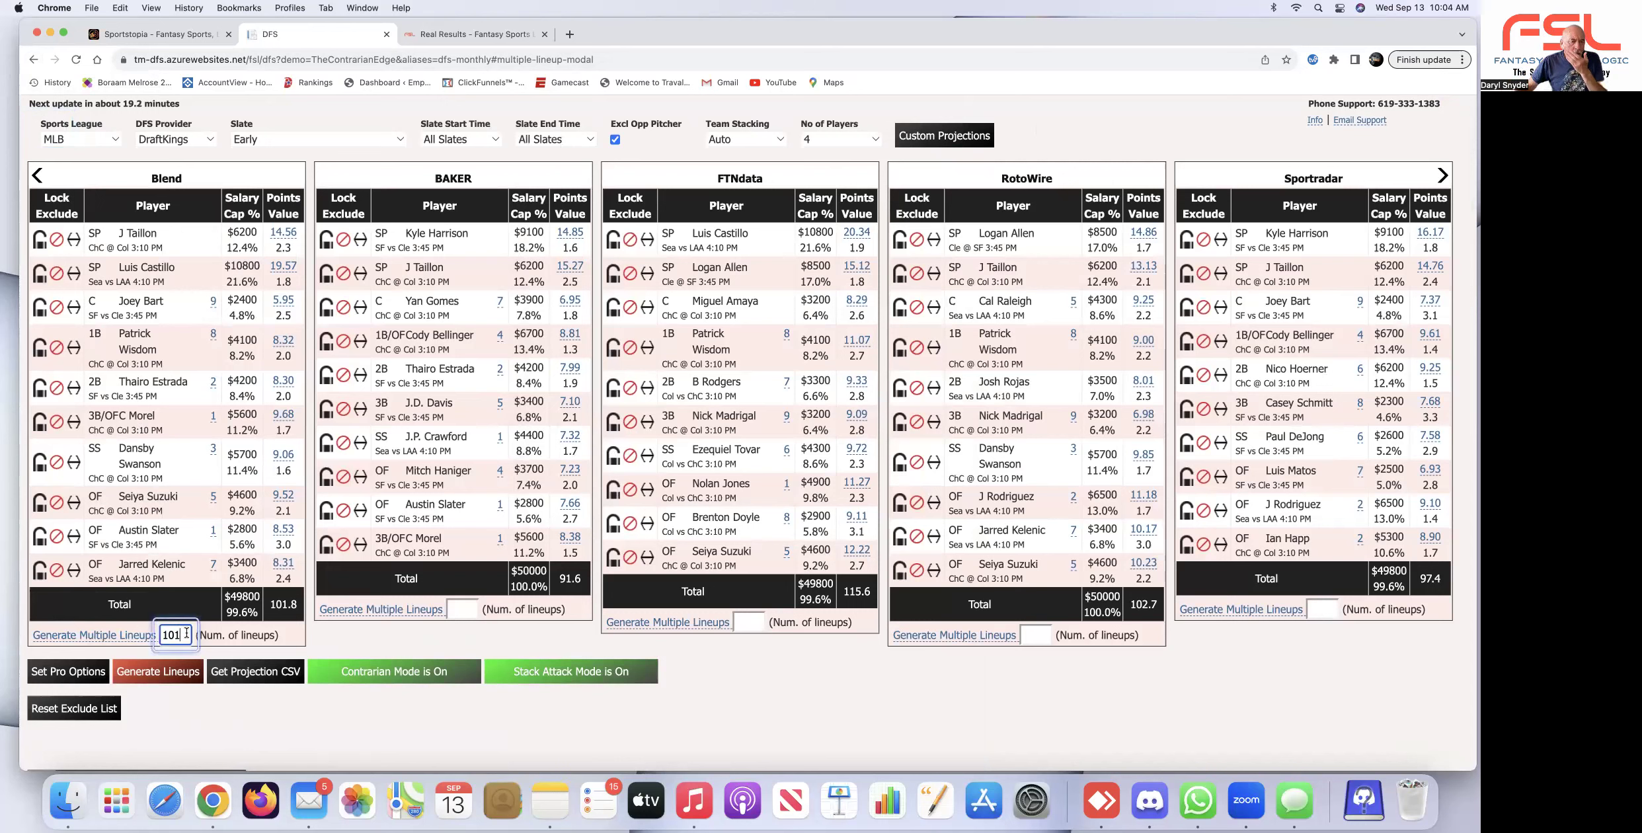
{"action": "key", "text": "BackSpace"}
{"action": "key", "text": "BackSpace"}
{"action": "key", "text": "BackSpace"}
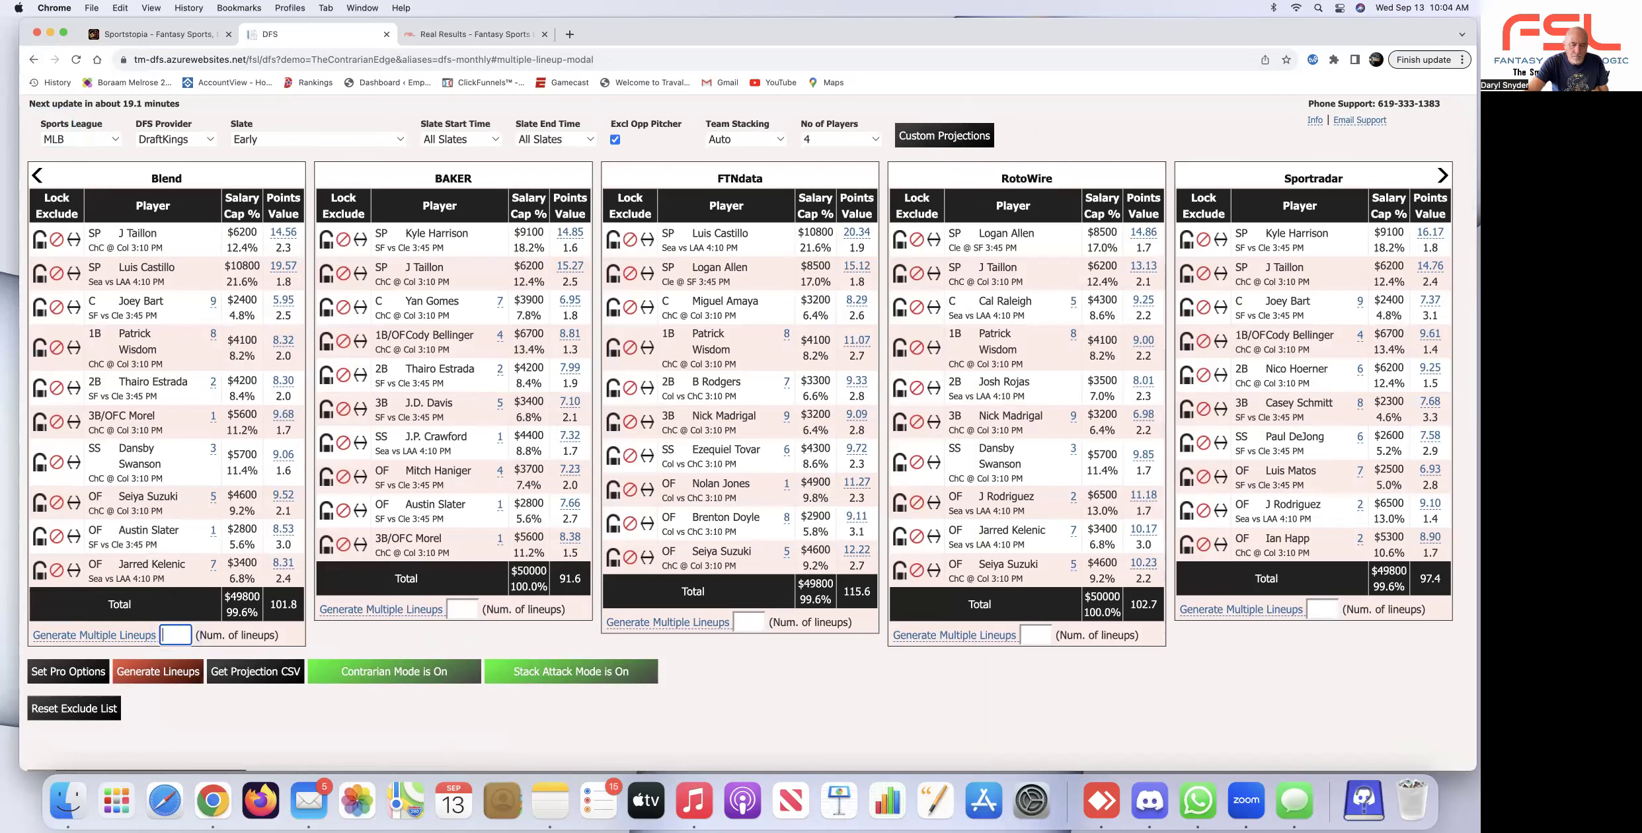
{"action": "type", "text": "50"}
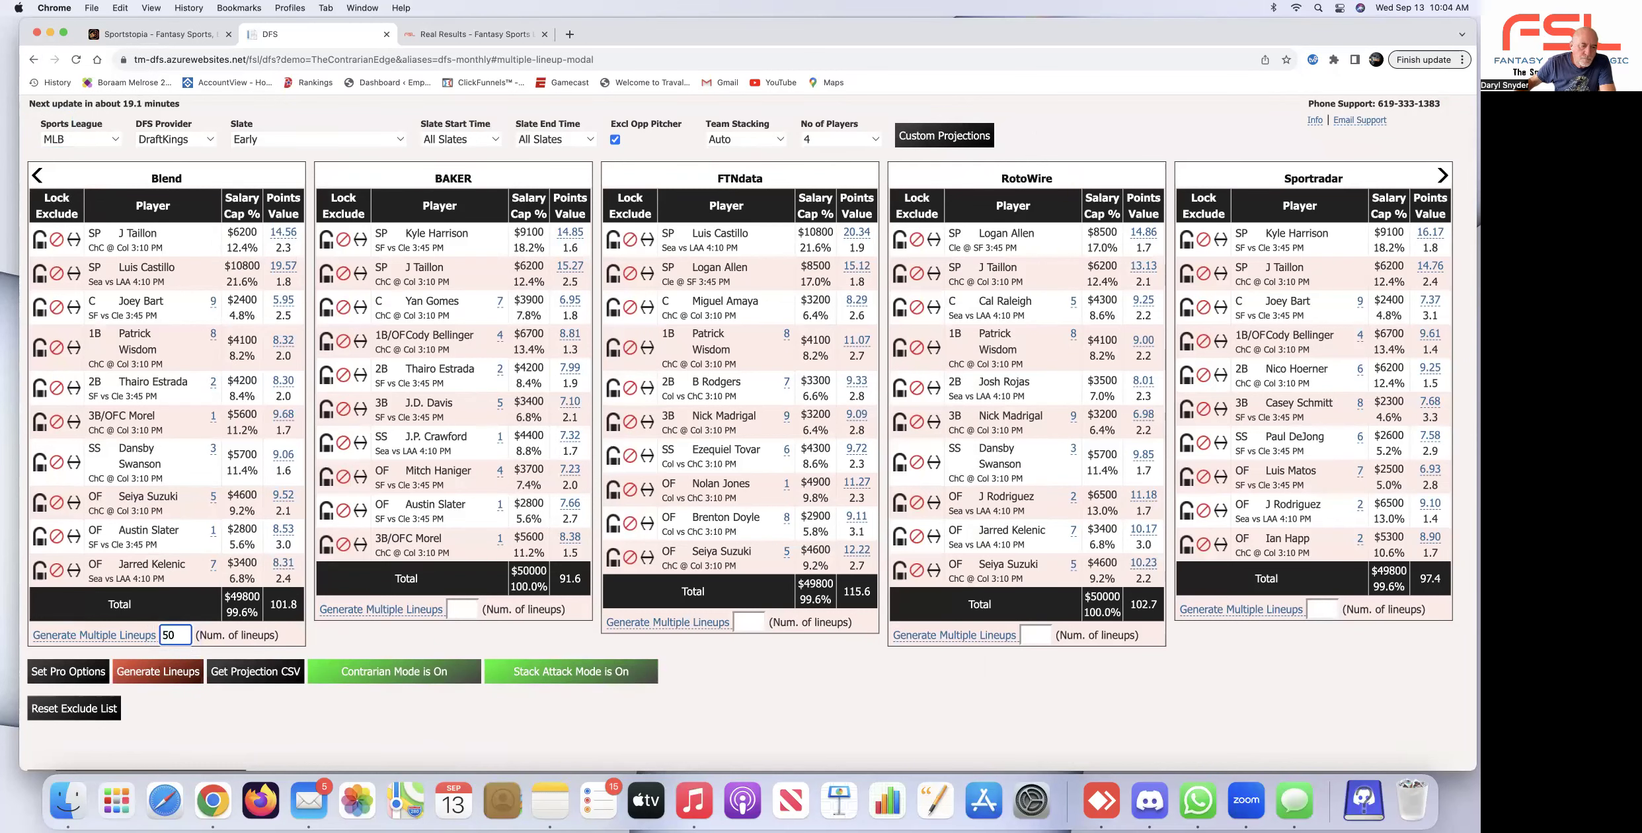
{"action": "scroll", "coordinate": [114, 654], "scroll_direction": "down", "scroll_amount": 1}
{"action": "left_click", "coordinate": [110, 607]}
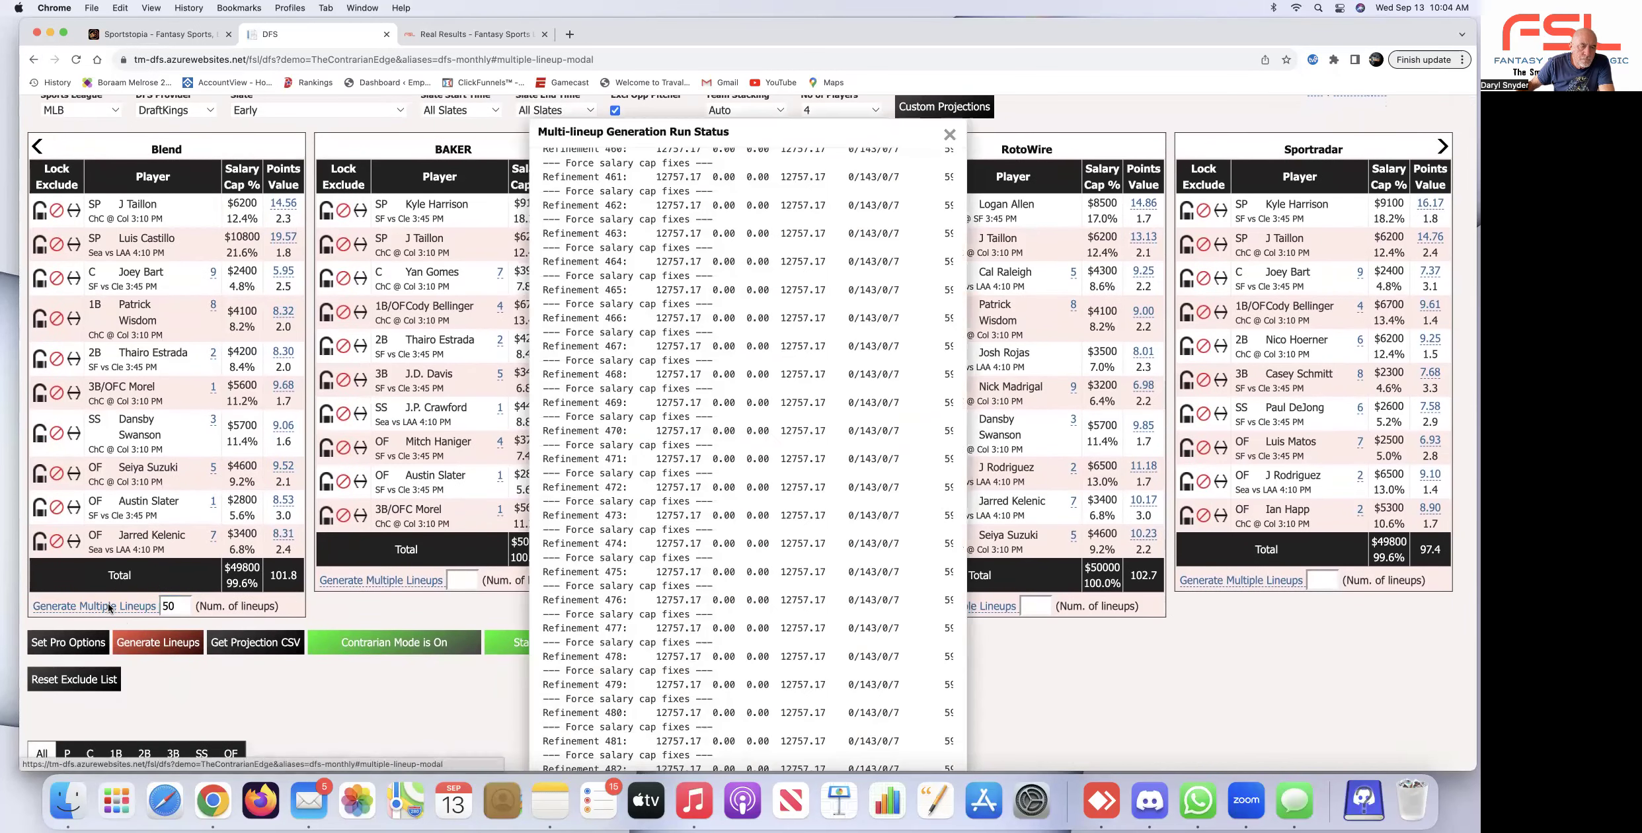
{"action": "left_click", "coordinate": [950, 135]}
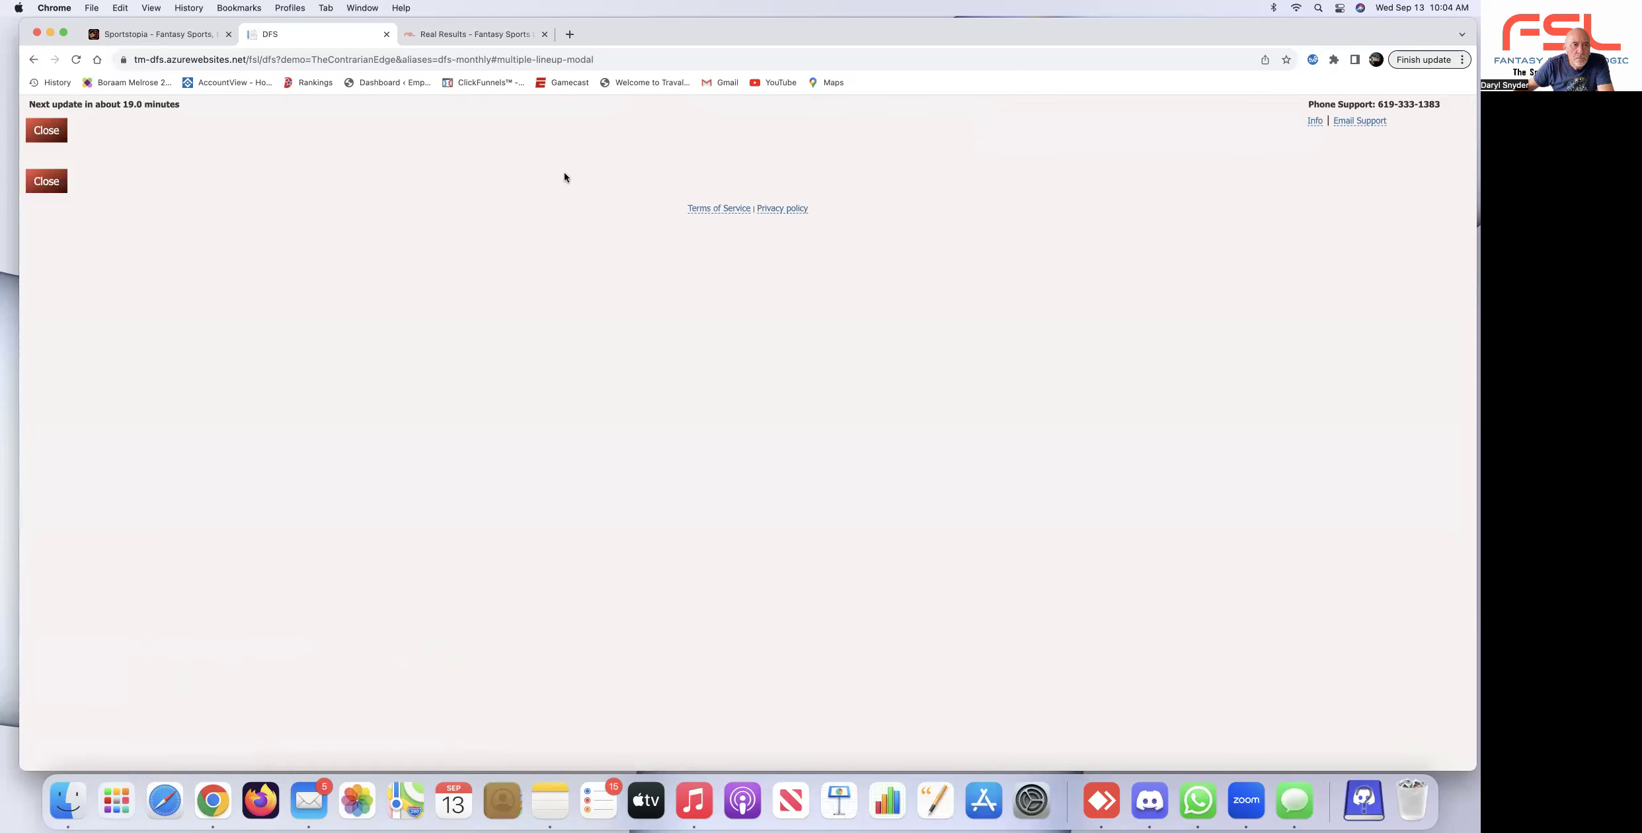
{"action": "left_click", "coordinate": [46, 130]}
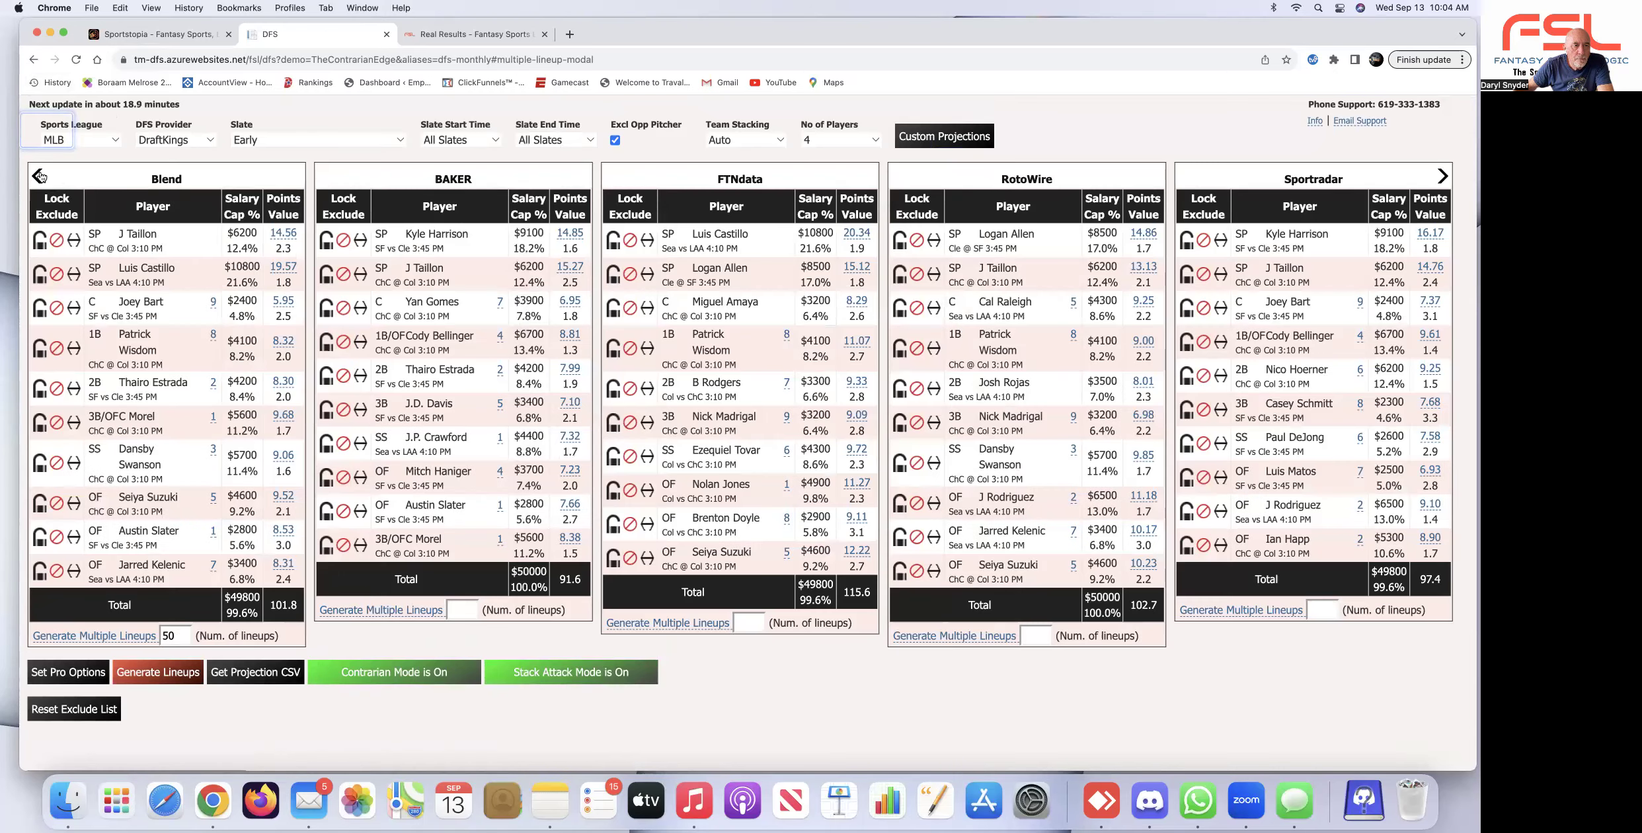
{"action": "scroll", "coordinate": [162, 362], "scroll_direction": "down", "scroll_amount": 5}
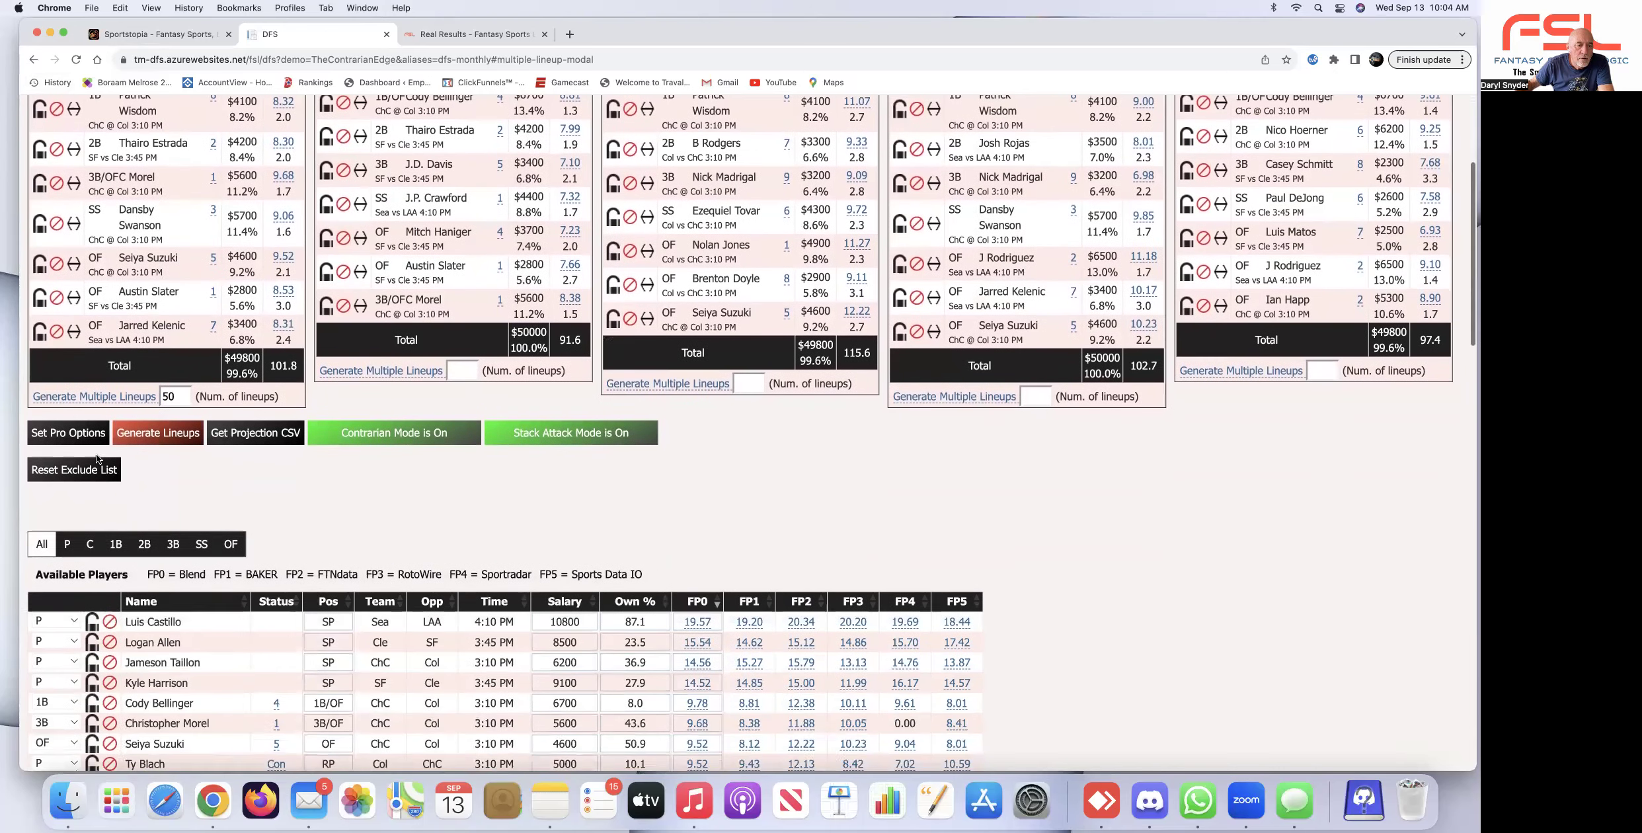
{"action": "left_click", "coordinate": [103, 395]}
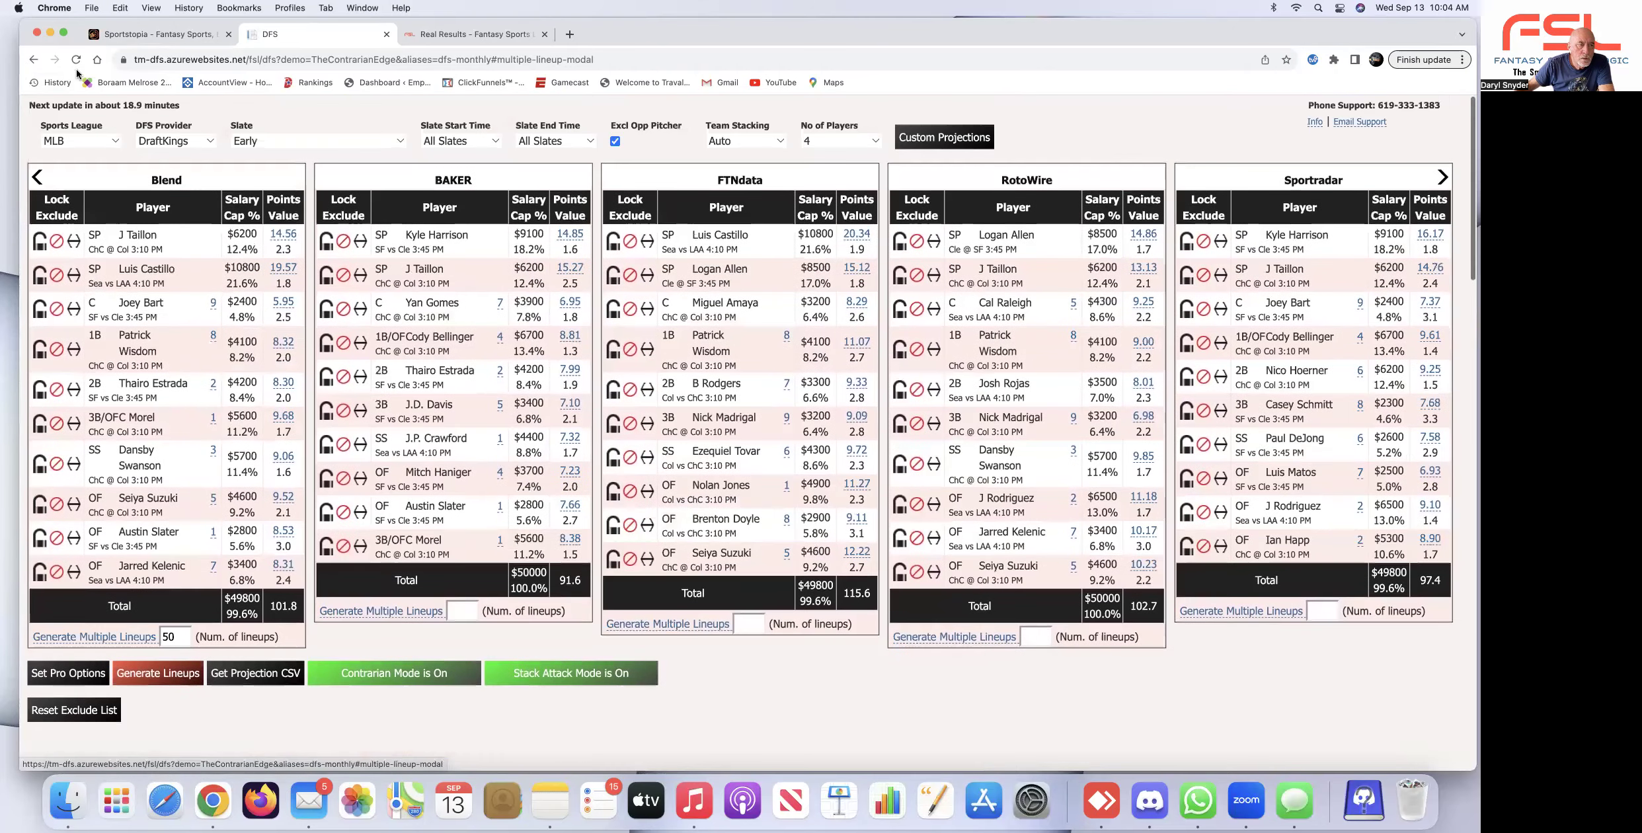
Reload the optimizer page and switch the sports league to MLB.
{"action": "left_click", "coordinate": [76, 60]}
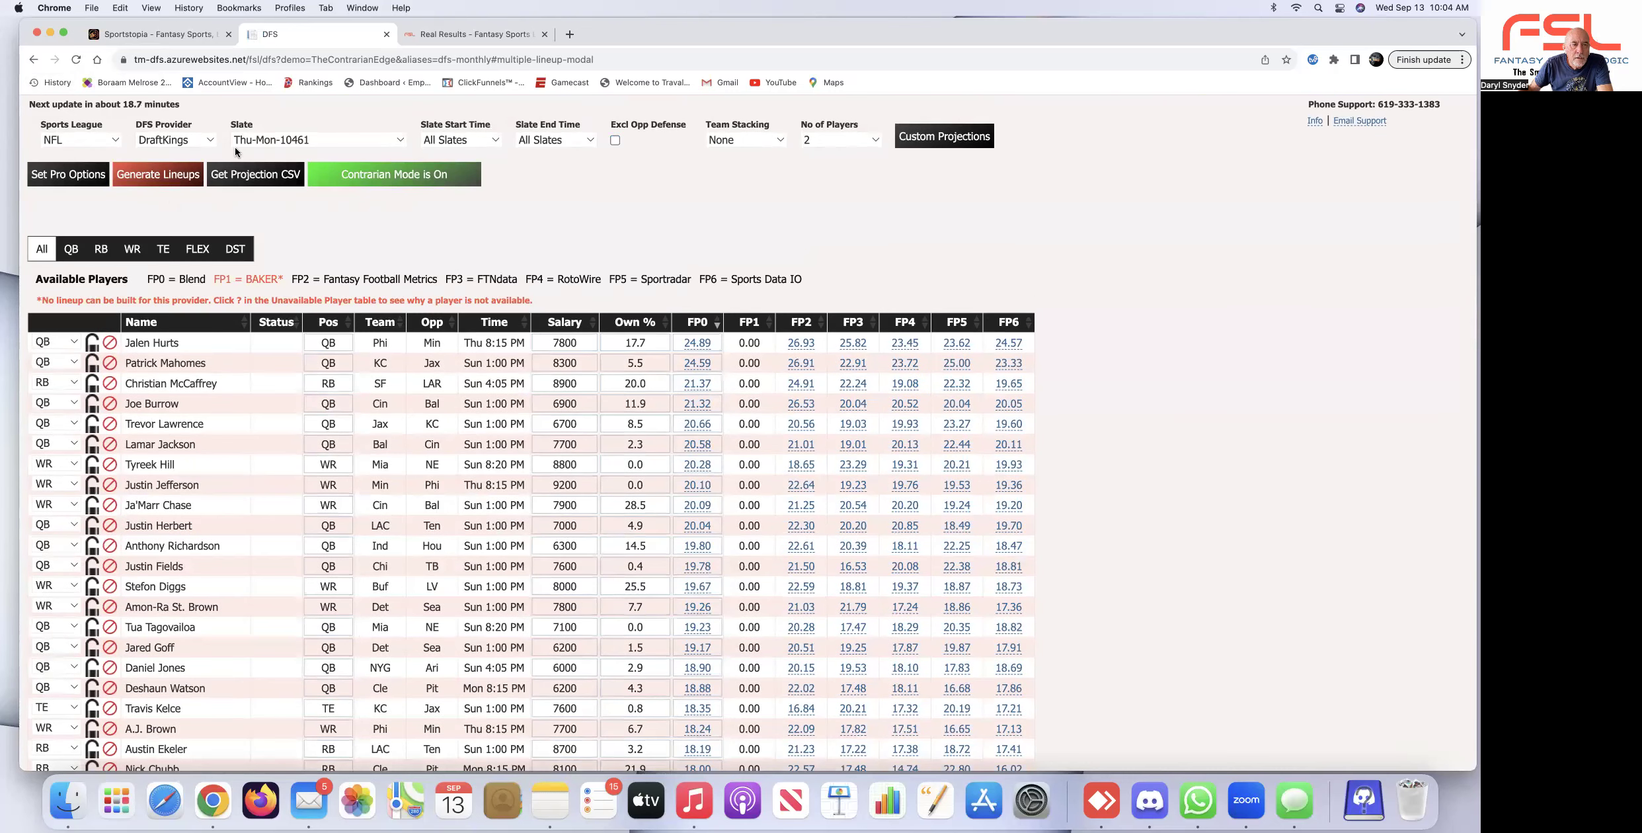
{"action": "left_click", "coordinate": [113, 136]}
{"action": "left_click", "coordinate": [92, 159]}
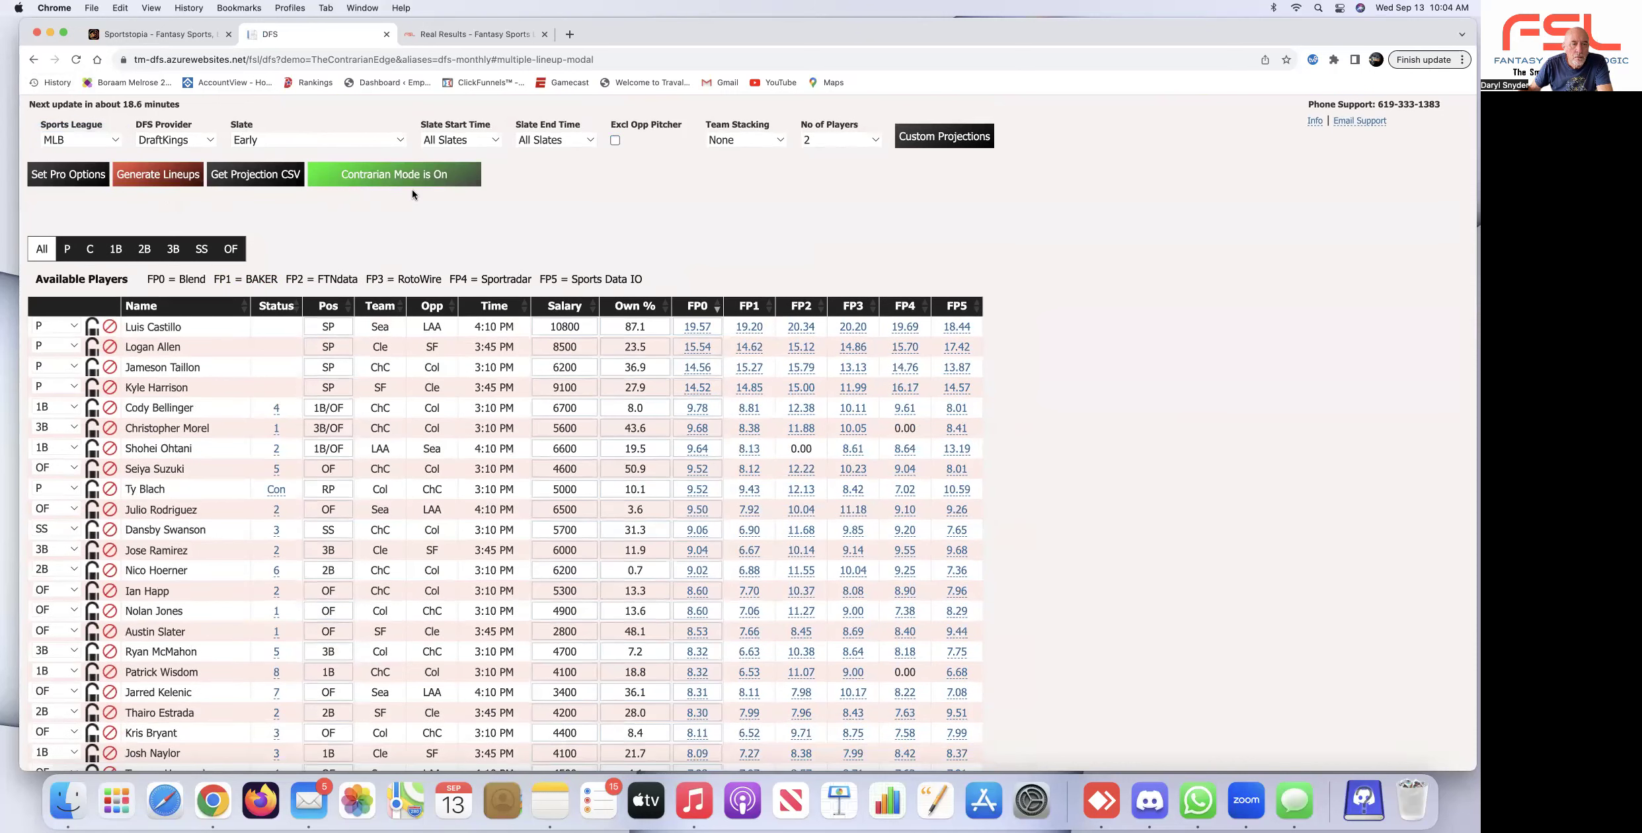
Exclude relief pitcher Ty Blach from the available players and review the rest of the player list.
{"action": "scroll", "coordinate": [255, 552], "scroll_direction": "down", "scroll_amount": 1}
{"action": "scroll", "coordinate": [255, 553], "scroll_direction": "down", "scroll_amount": 6}
{"action": "scroll", "coordinate": [254, 550], "scroll_direction": "up", "scroll_amount": 7}
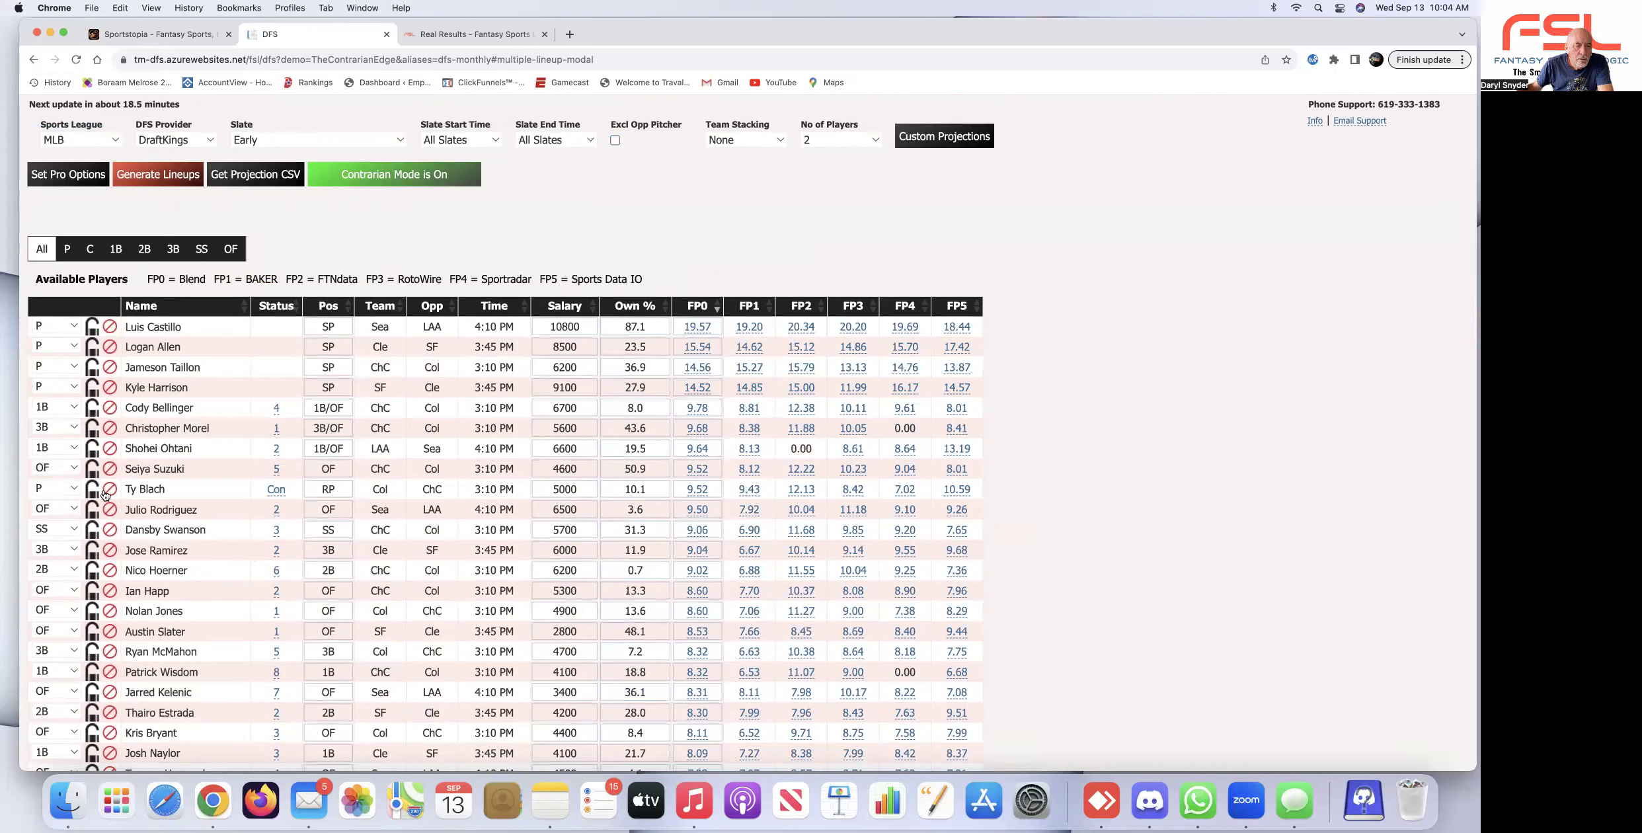
{"action": "left_click", "coordinate": [110, 489]}
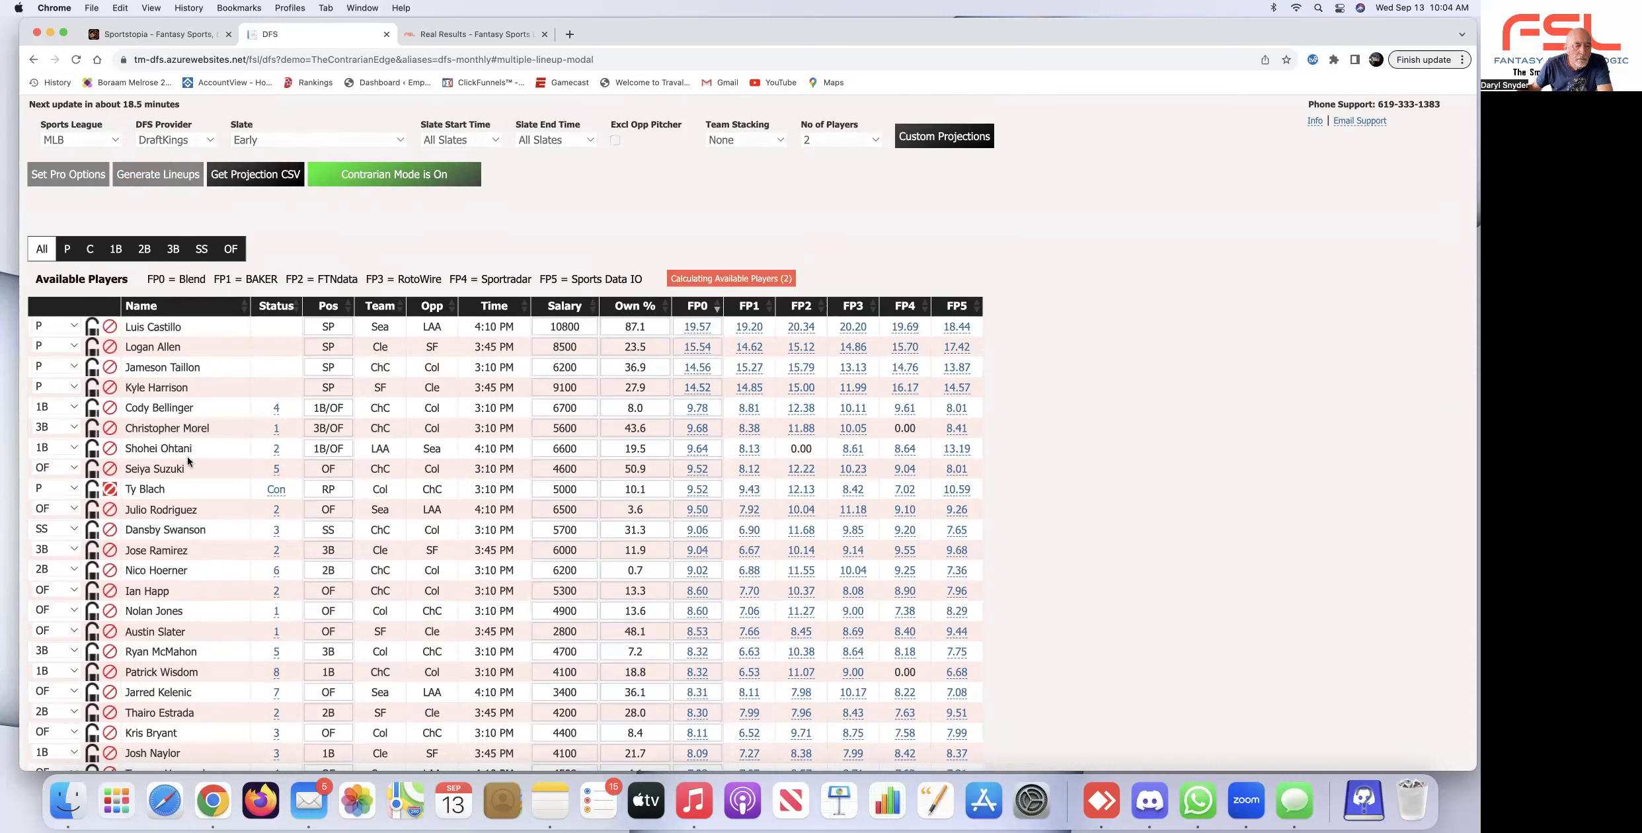
{"action": "scroll", "coordinate": [187, 456], "scroll_direction": "down", "scroll_amount": 3}
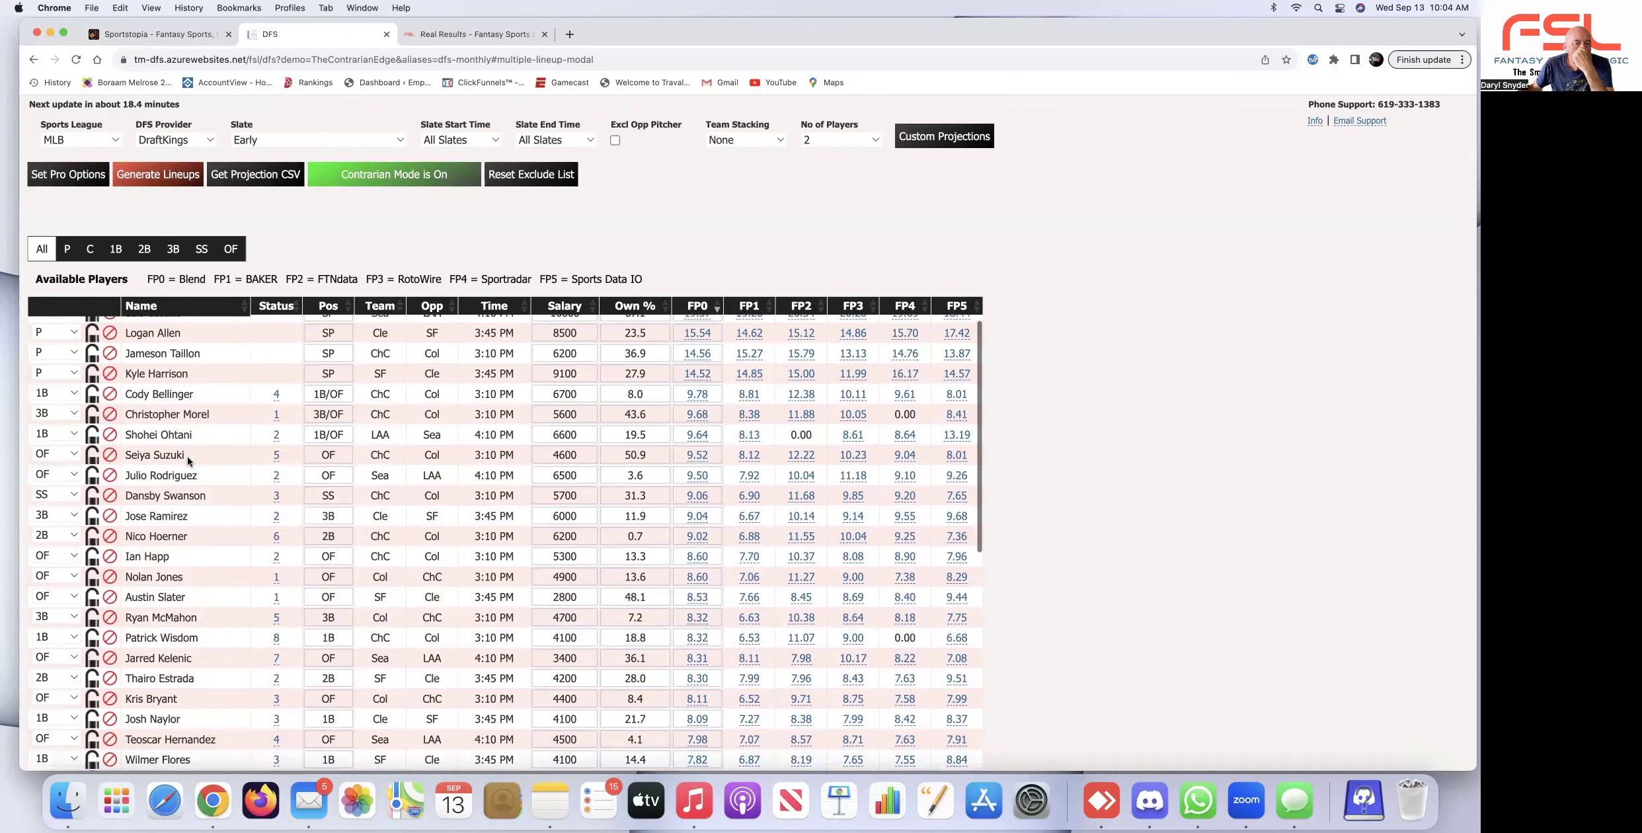
{"action": "scroll", "coordinate": [187, 457], "scroll_direction": "down", "scroll_amount": 5}
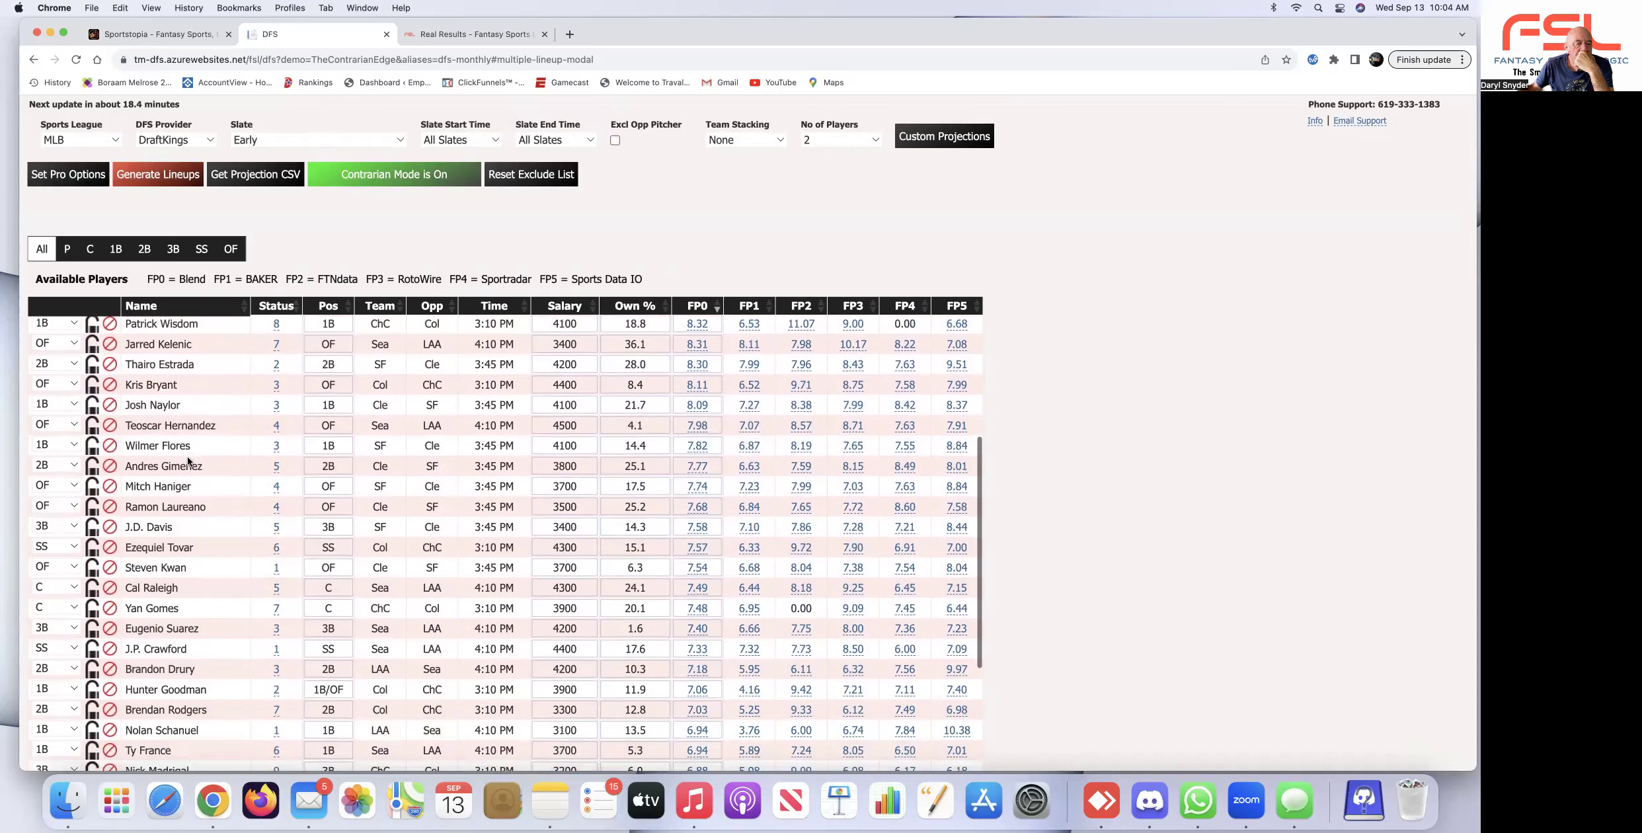
{"action": "scroll", "coordinate": [187, 457], "scroll_direction": "down", "scroll_amount": 5}
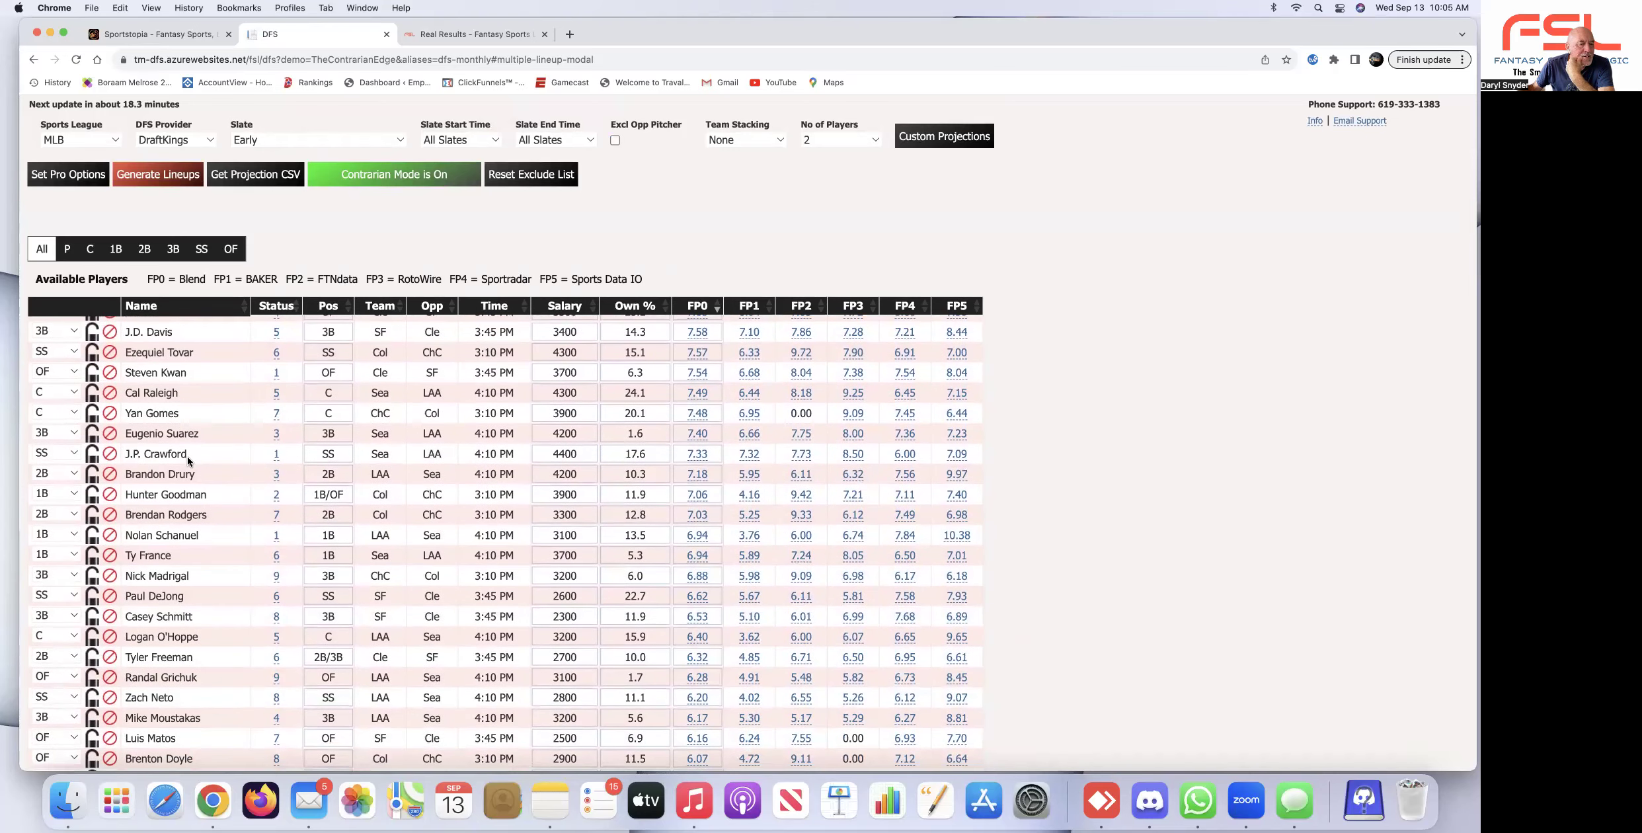
{"action": "scroll", "coordinate": [187, 457], "scroll_direction": "down", "scroll_amount": 2}
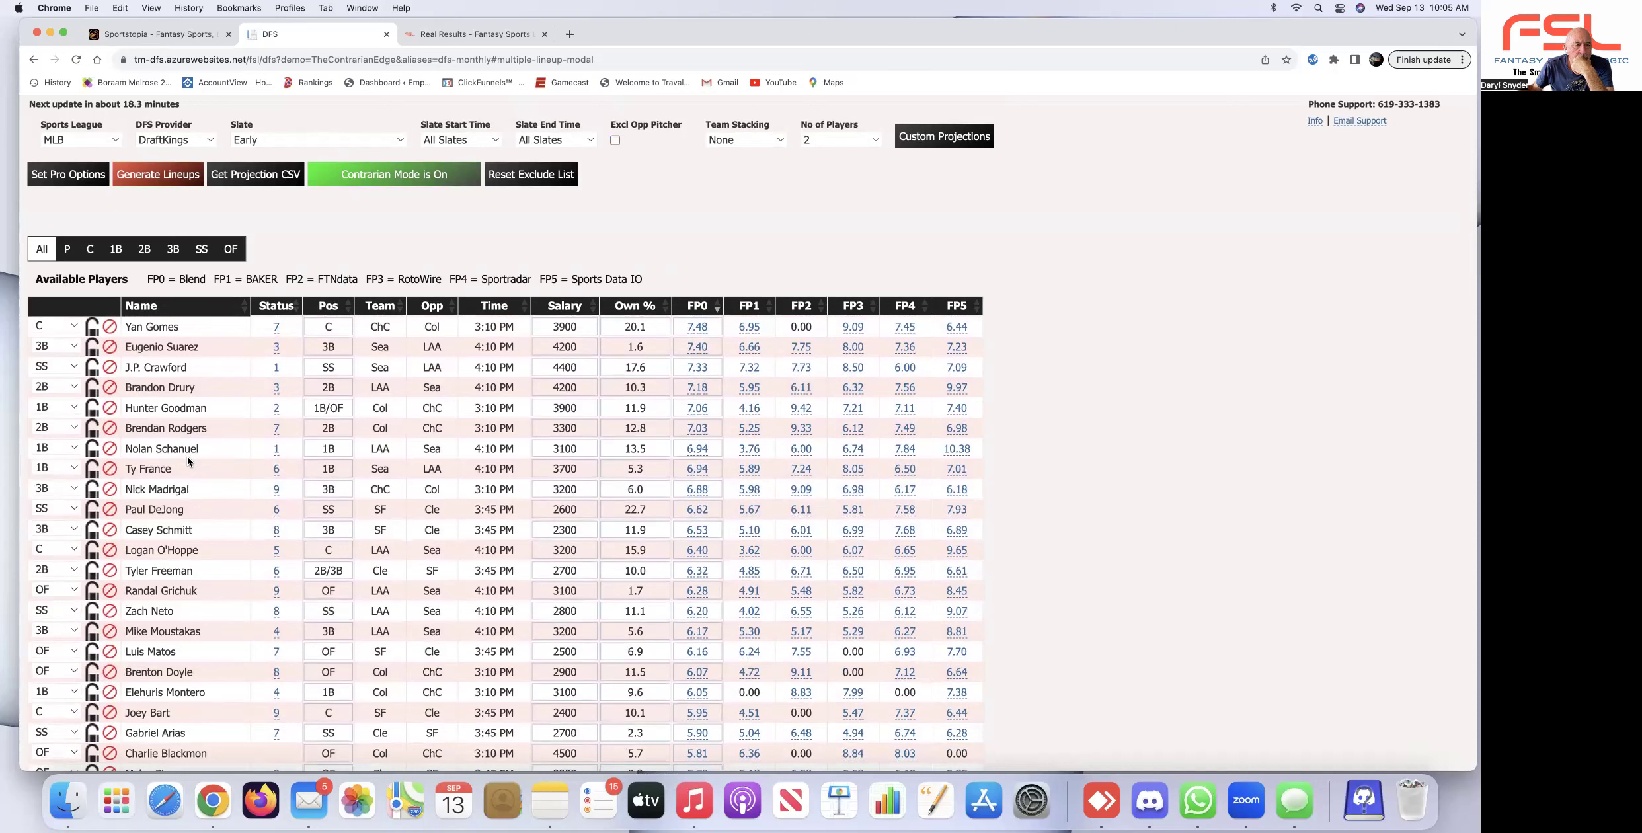
{"action": "scroll", "coordinate": [188, 461], "scroll_direction": "up", "scroll_amount": 4}
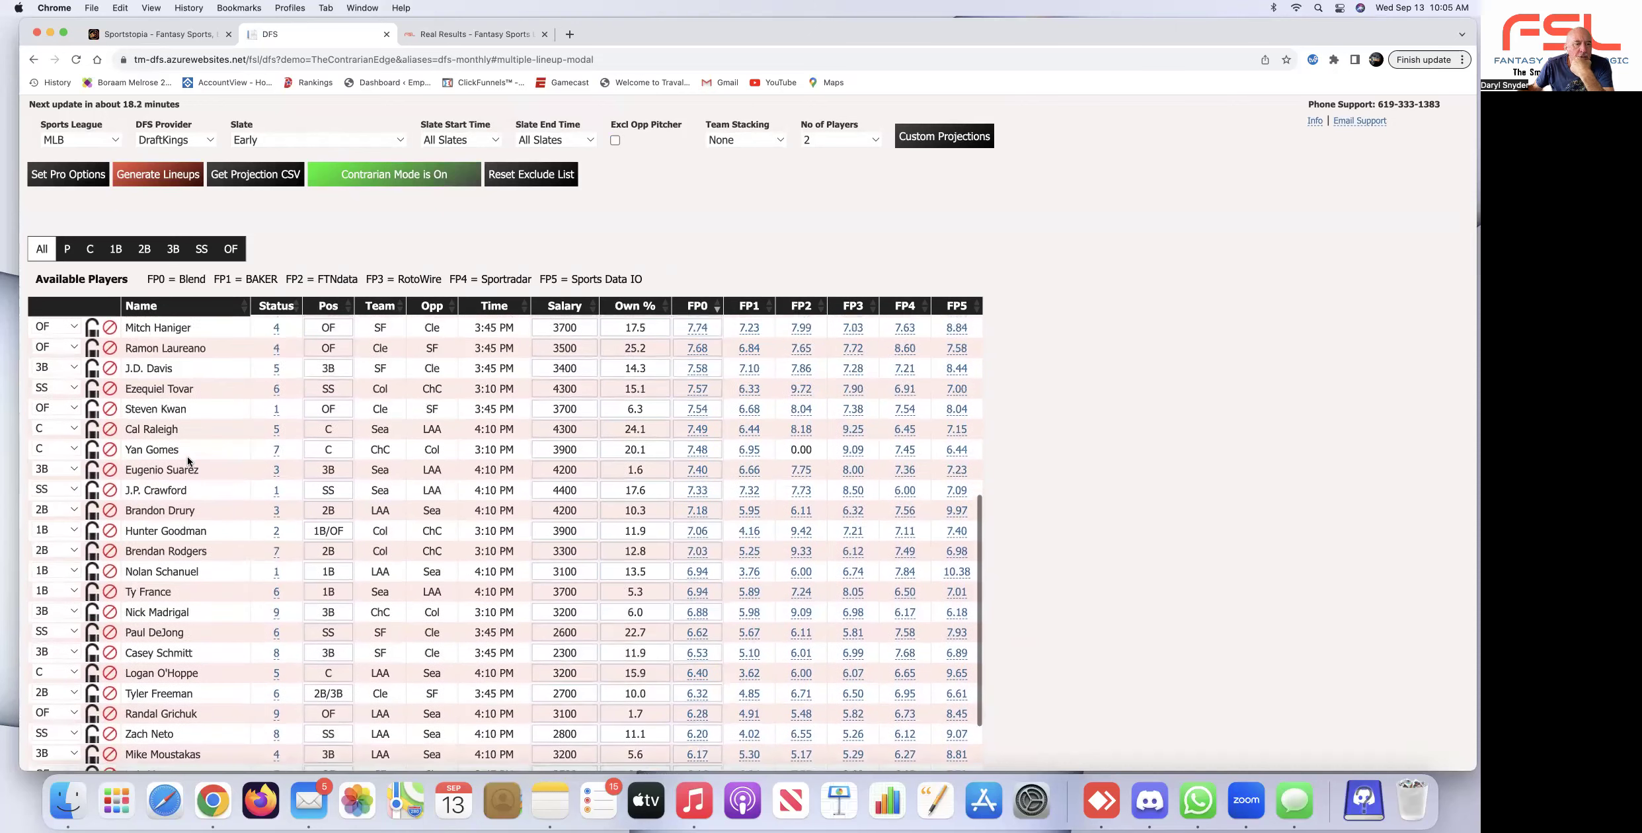
{"action": "scroll", "coordinate": [187, 457], "scroll_direction": "up", "scroll_amount": 10}
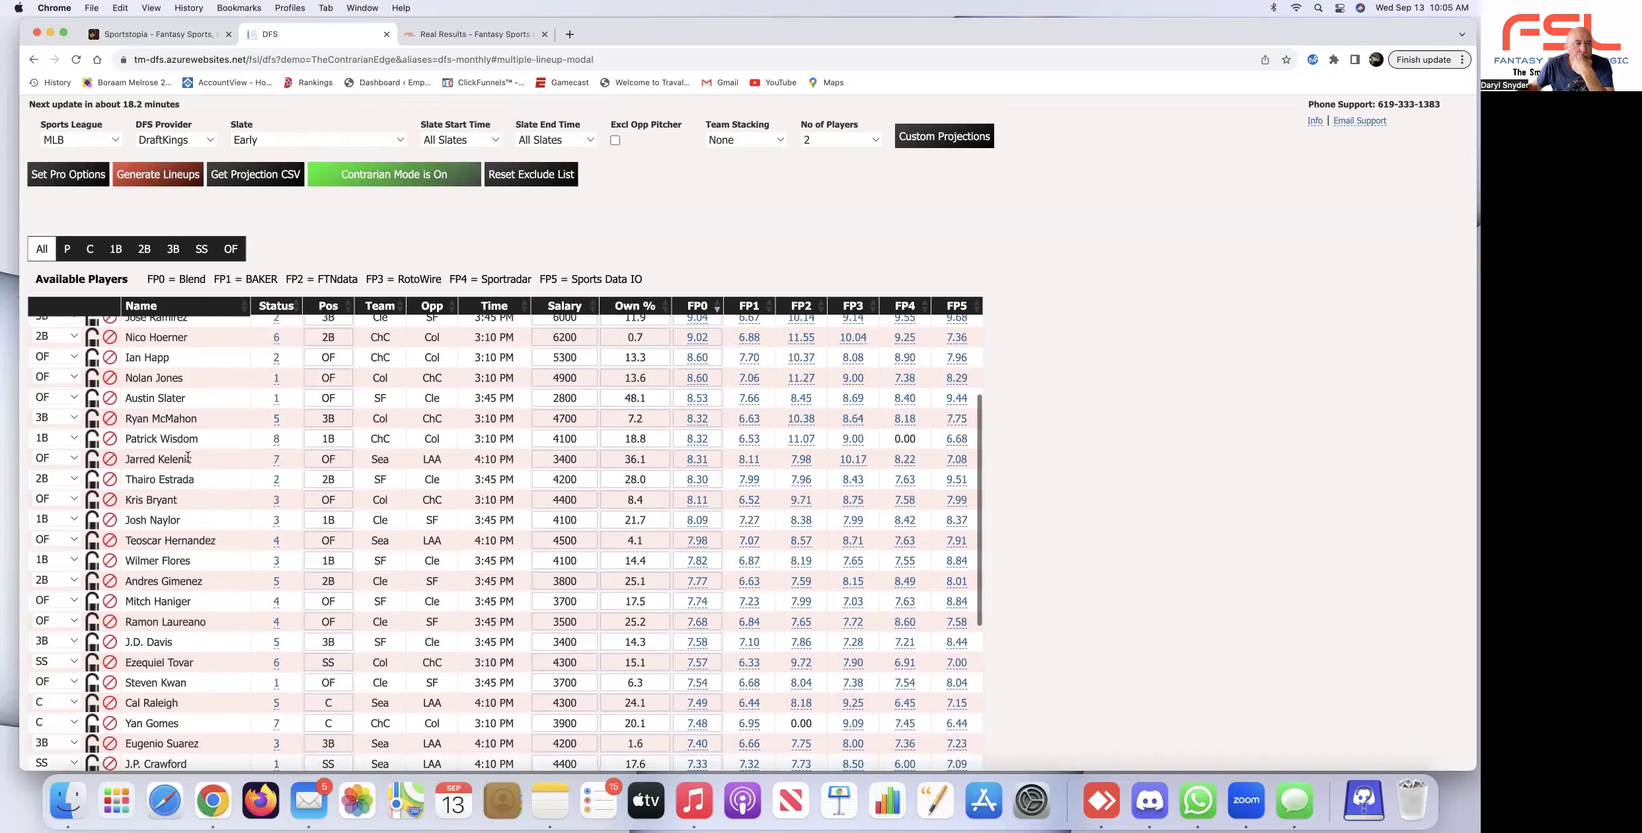
Exclude the LAA and Col teams in the Pro Options and save the settings.
{"action": "left_click", "coordinate": [68, 174]}
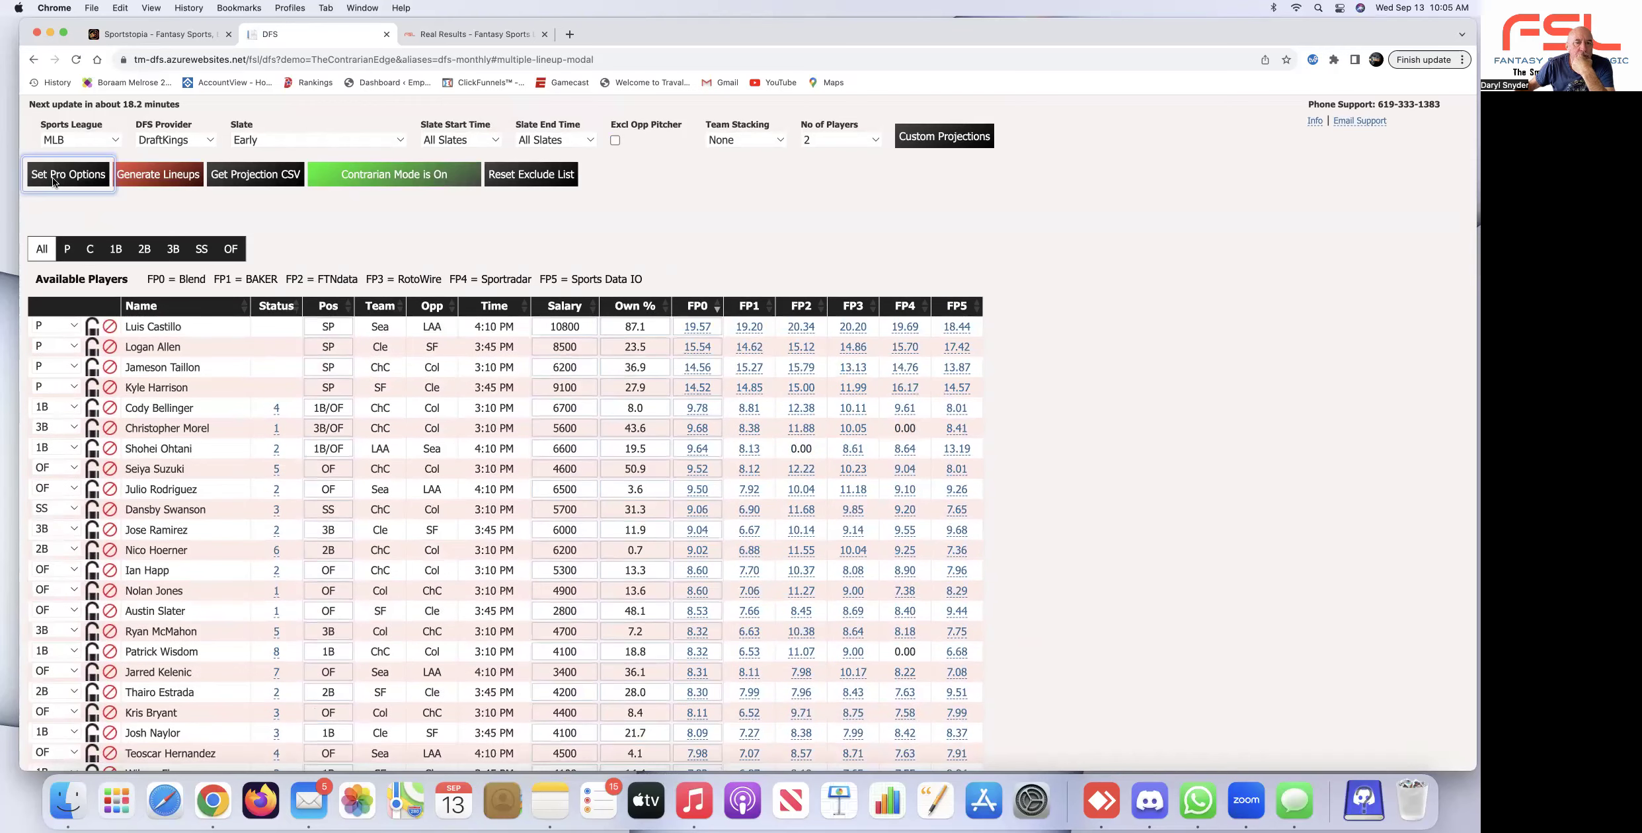
{"action": "scroll", "coordinate": [681, 595], "scroll_direction": "down", "scroll_amount": 2}
{"action": "scroll", "coordinate": [683, 600], "scroll_direction": "down", "scroll_amount": 2}
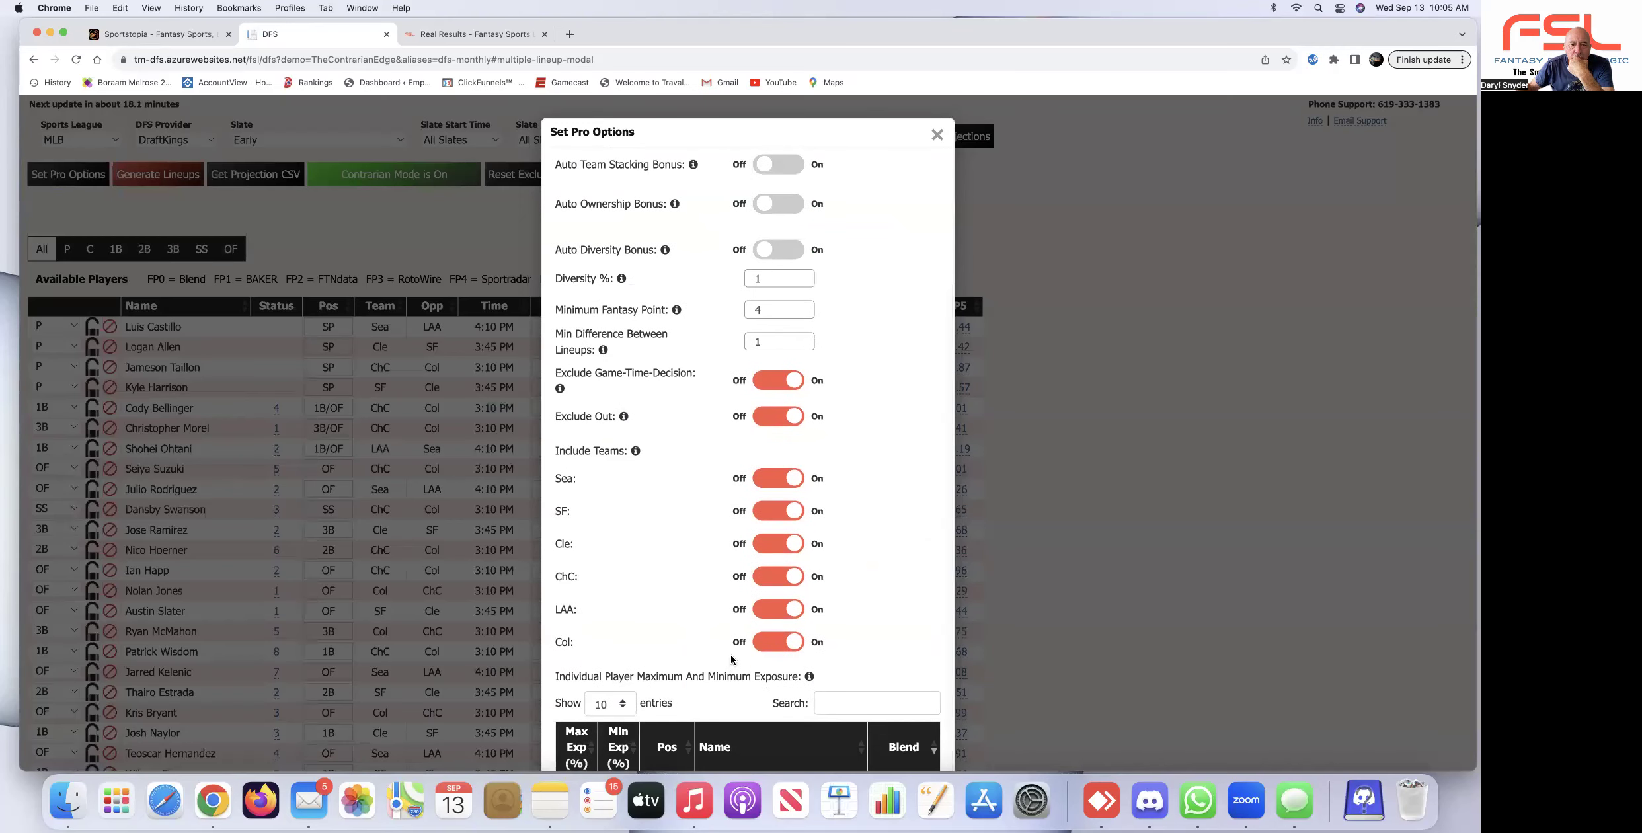
{"action": "left_click", "coordinate": [761, 607]}
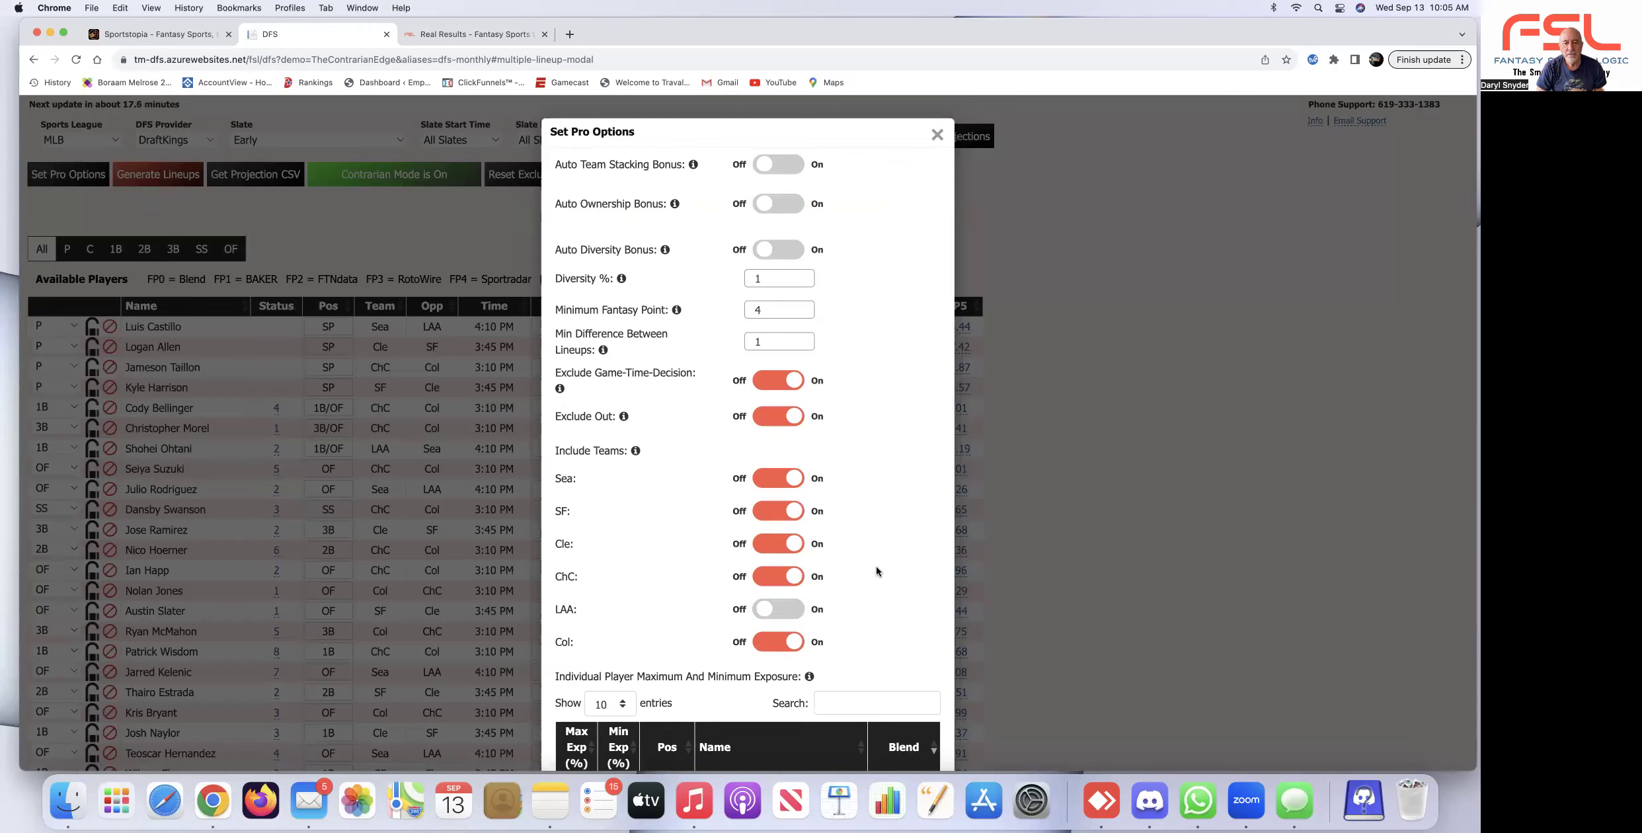
{"action": "left_click", "coordinate": [762, 643]}
{"action": "scroll", "coordinate": [676, 623], "scroll_direction": "down", "scroll_amount": 3}
{"action": "scroll", "coordinate": [677, 626], "scroll_direction": "down", "scroll_amount": 4}
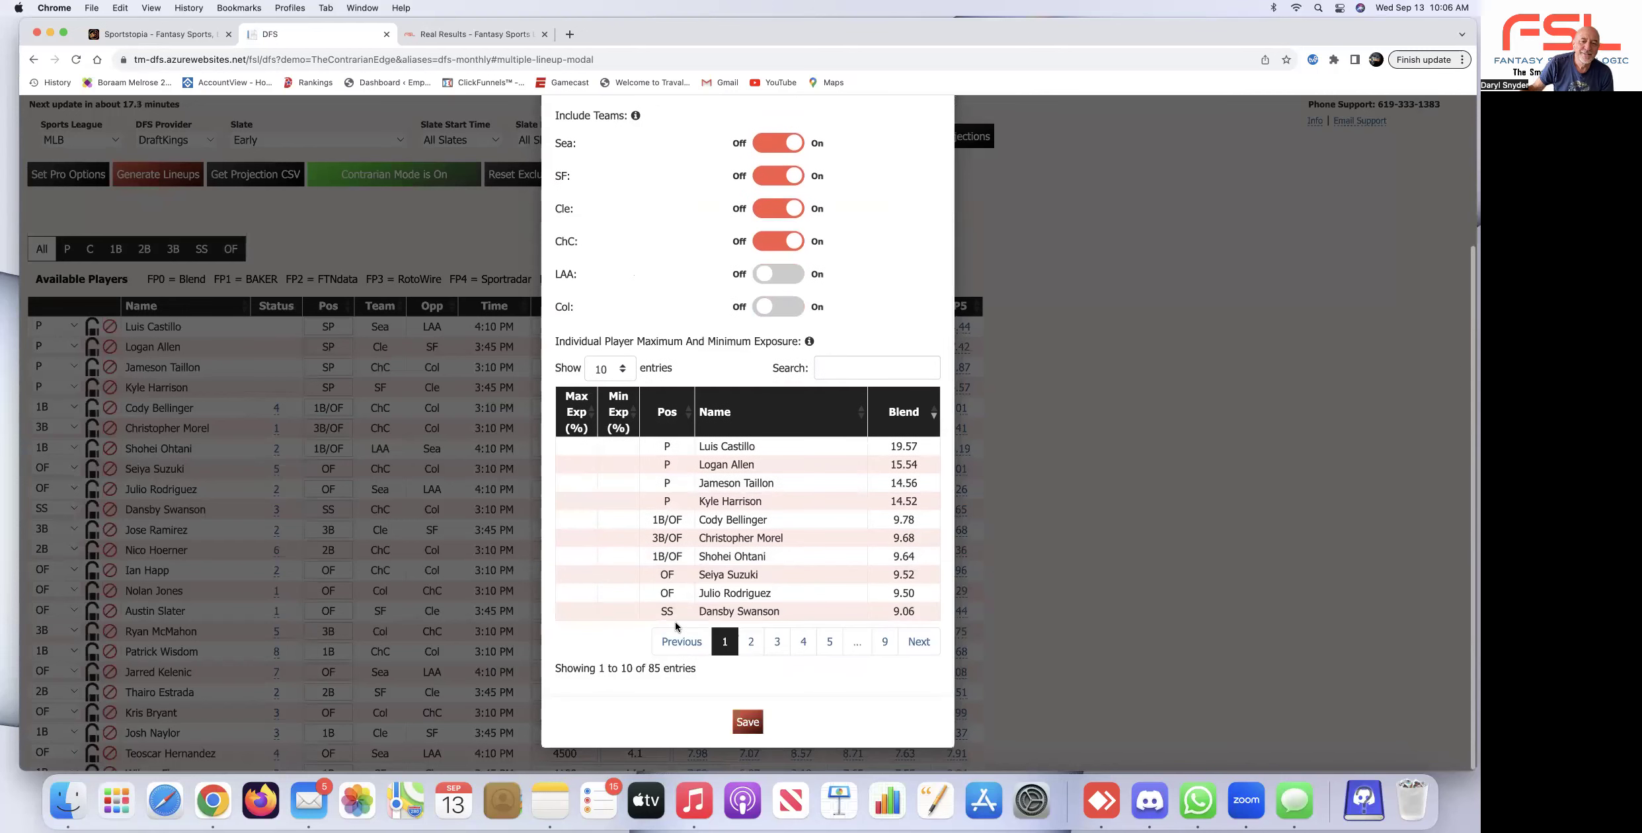
{"action": "left_click", "coordinate": [745, 722]}
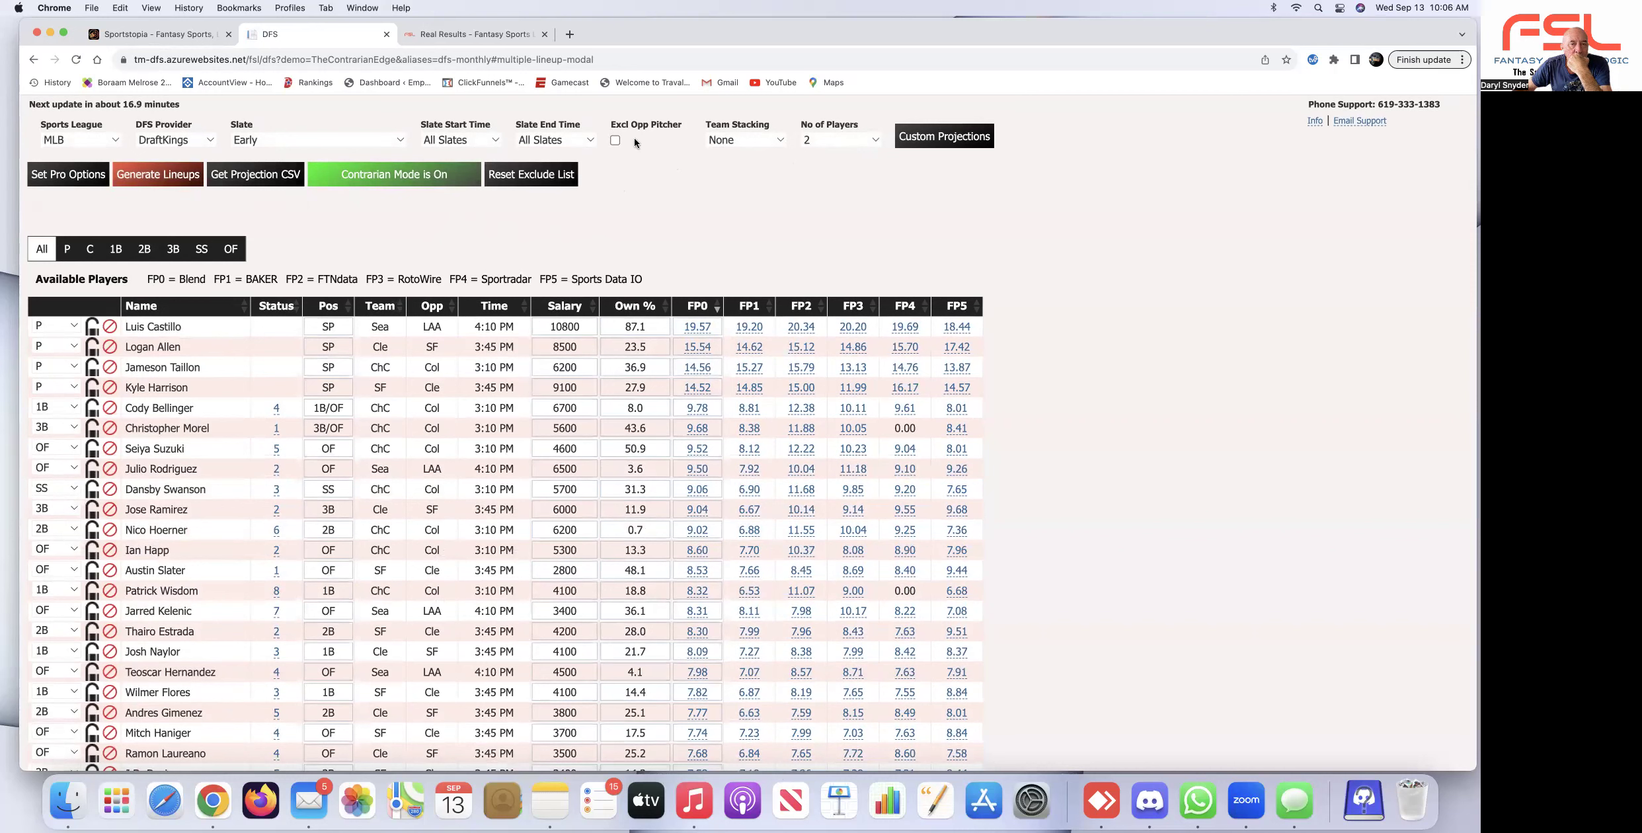
Turn on the exclusion of opposing pitchers and set the number of players for team stacking to 3.
{"action": "left_click", "coordinate": [614, 138]}
{"action": "left_click", "coordinate": [877, 142]}
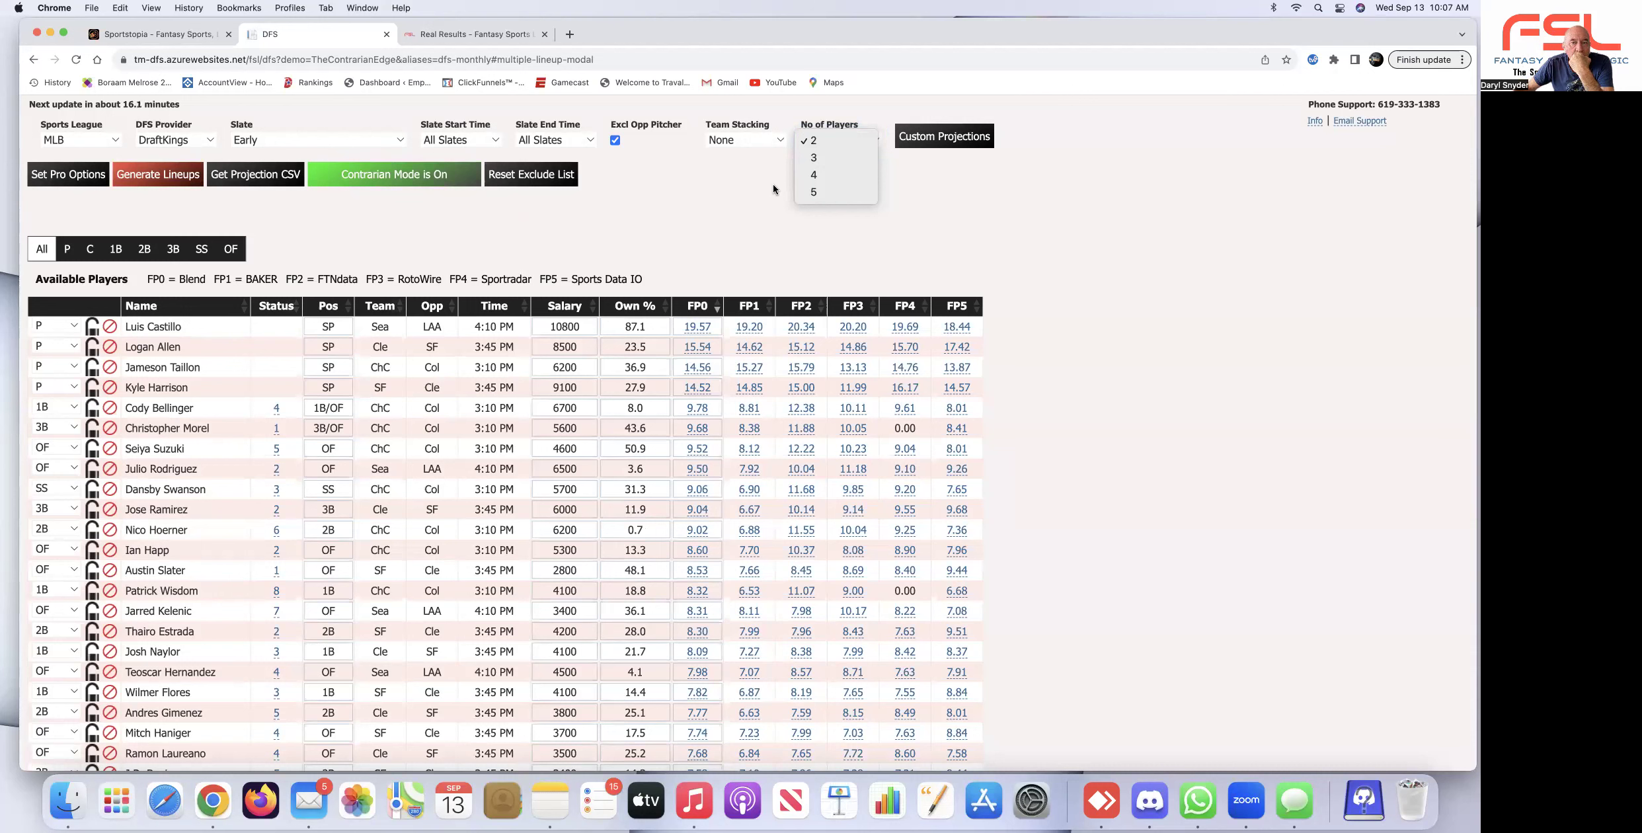
{"action": "left_click", "coordinate": [817, 160]}
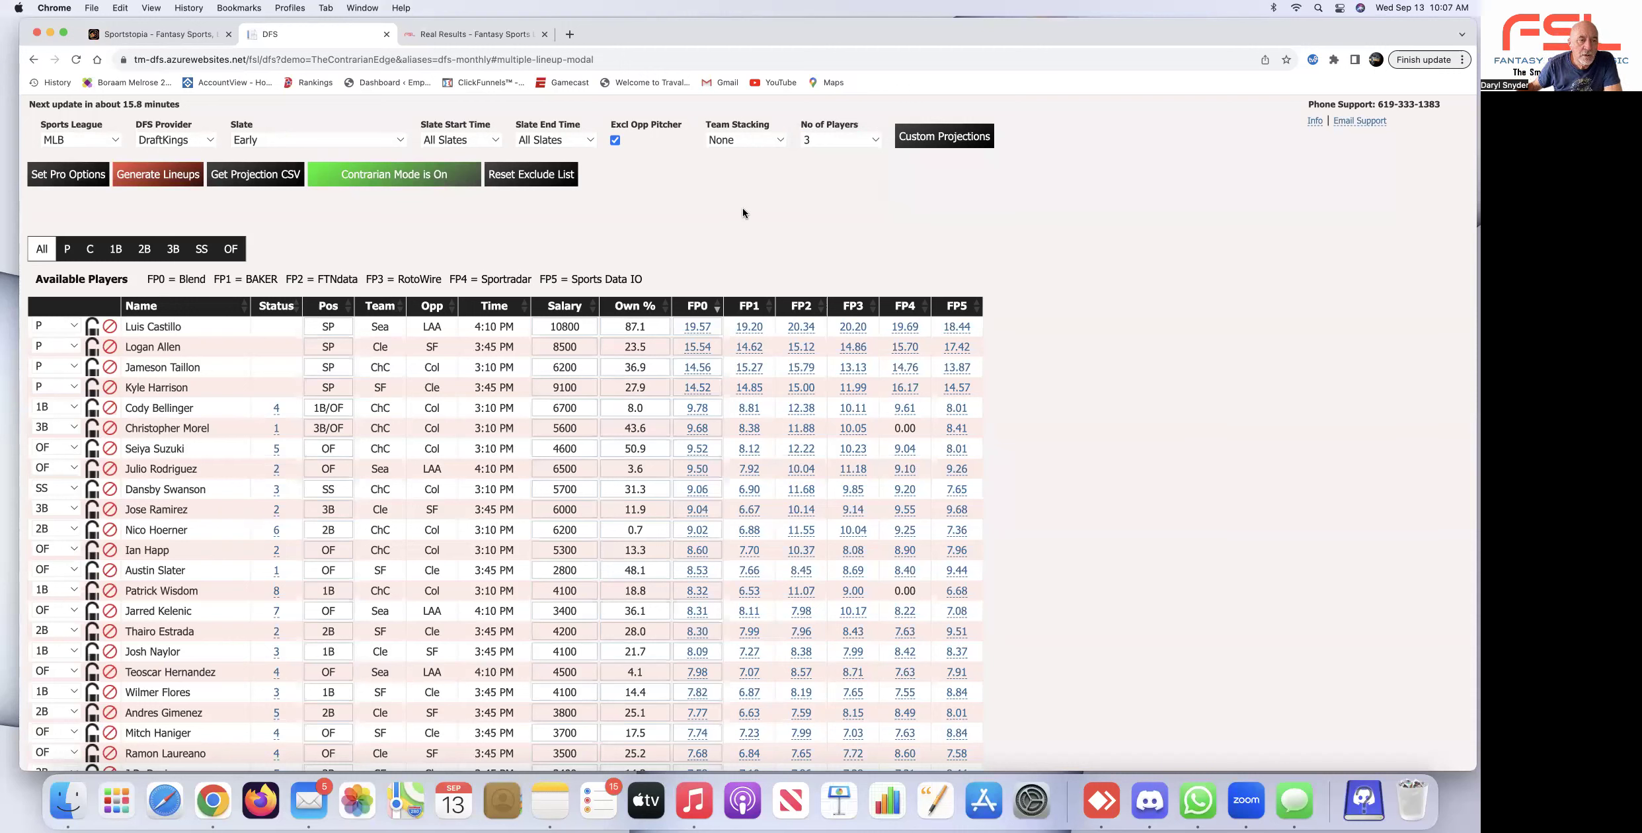
Check the included teams and individual player exposures in the Pro Options, and save them as they are.
{"action": "left_click", "coordinate": [79, 175]}
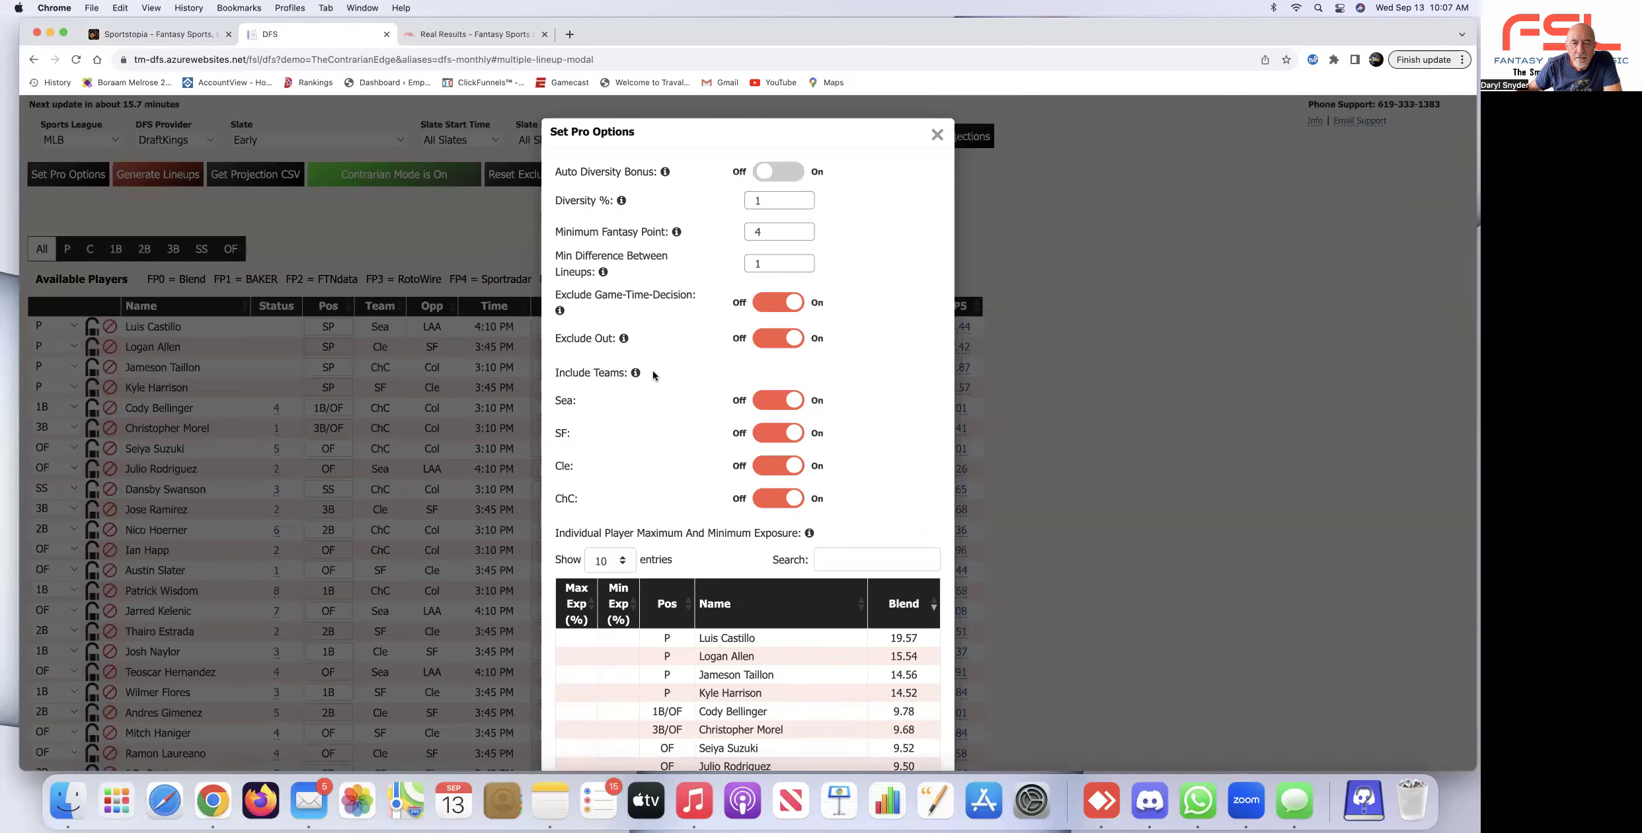
{"action": "scroll", "coordinate": [827, 334], "scroll_direction": "down", "scroll_amount": 5}
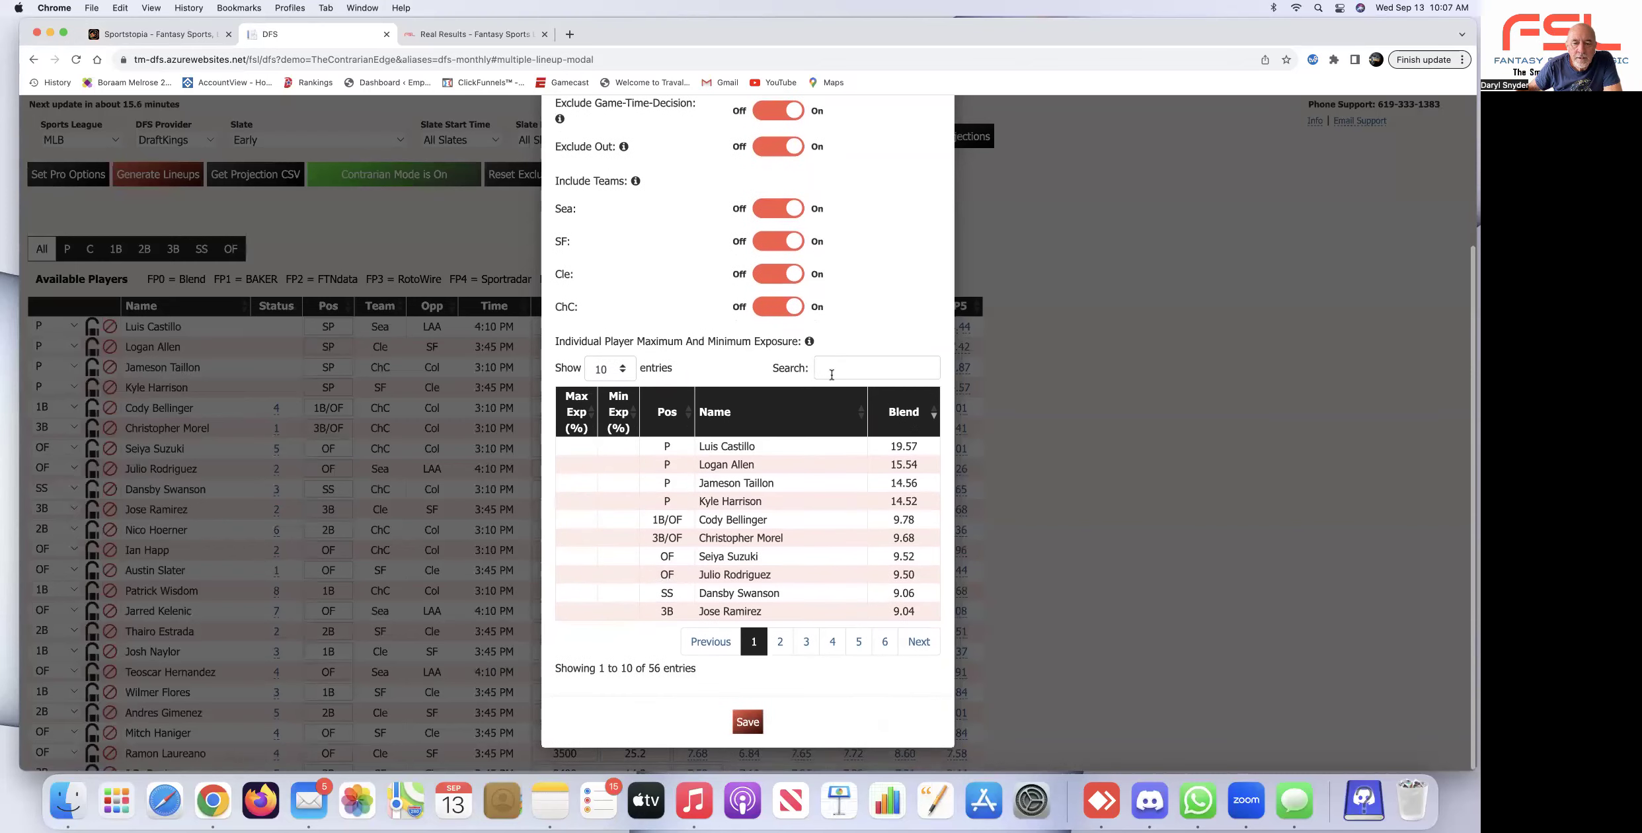
{"action": "left_click", "coordinate": [749, 721]}
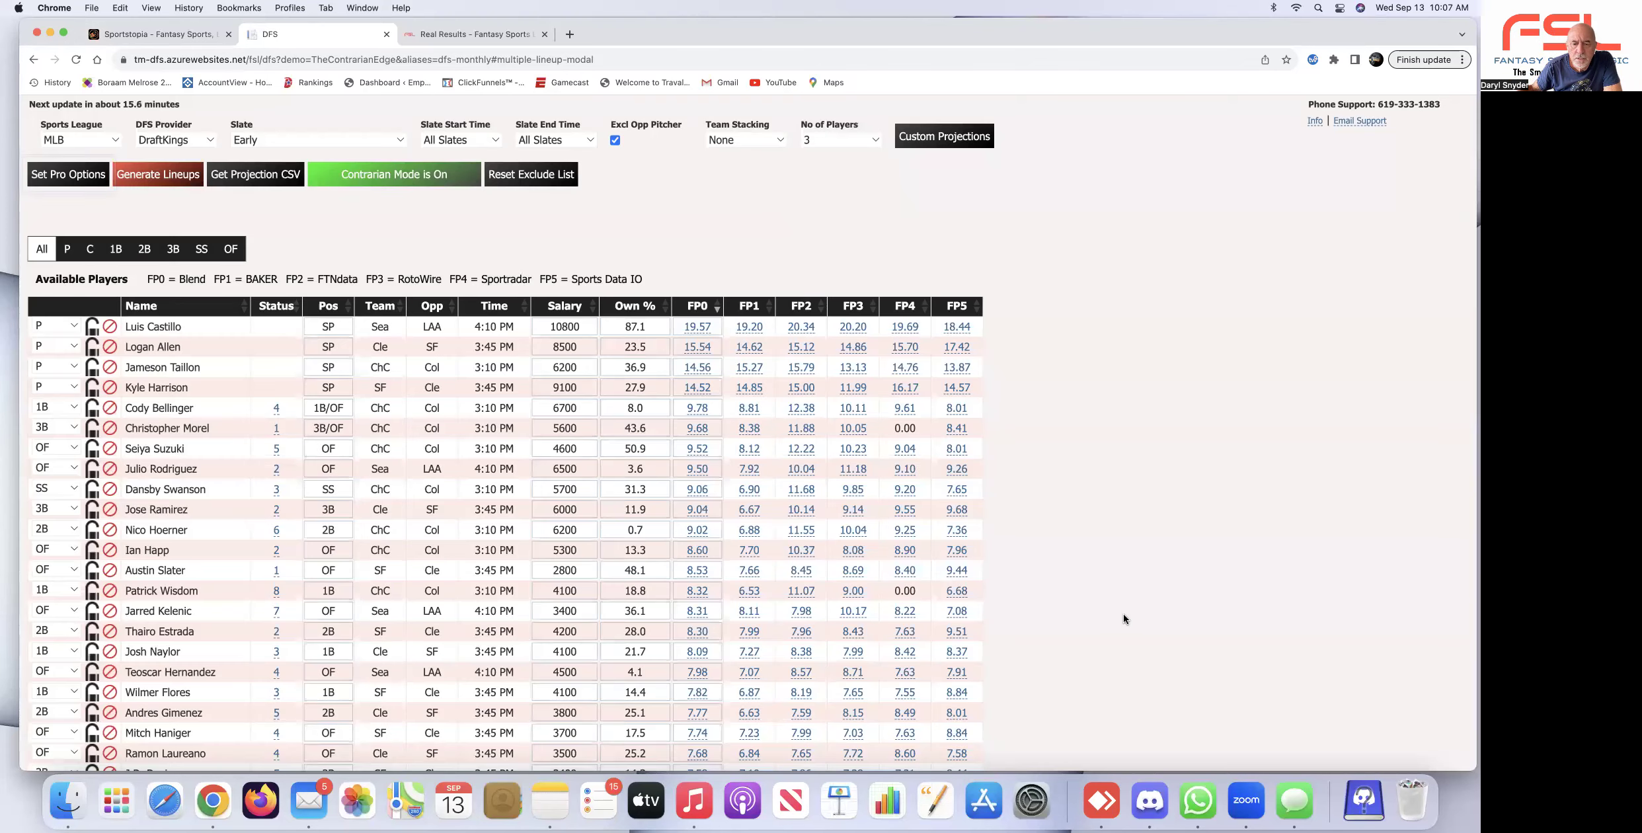
Lock Kyle Harrison and Jameson Taillon as the starting pitchers in all lineups.
{"action": "scroll", "coordinate": [386, 207], "scroll_direction": "down", "scroll_amount": 5}
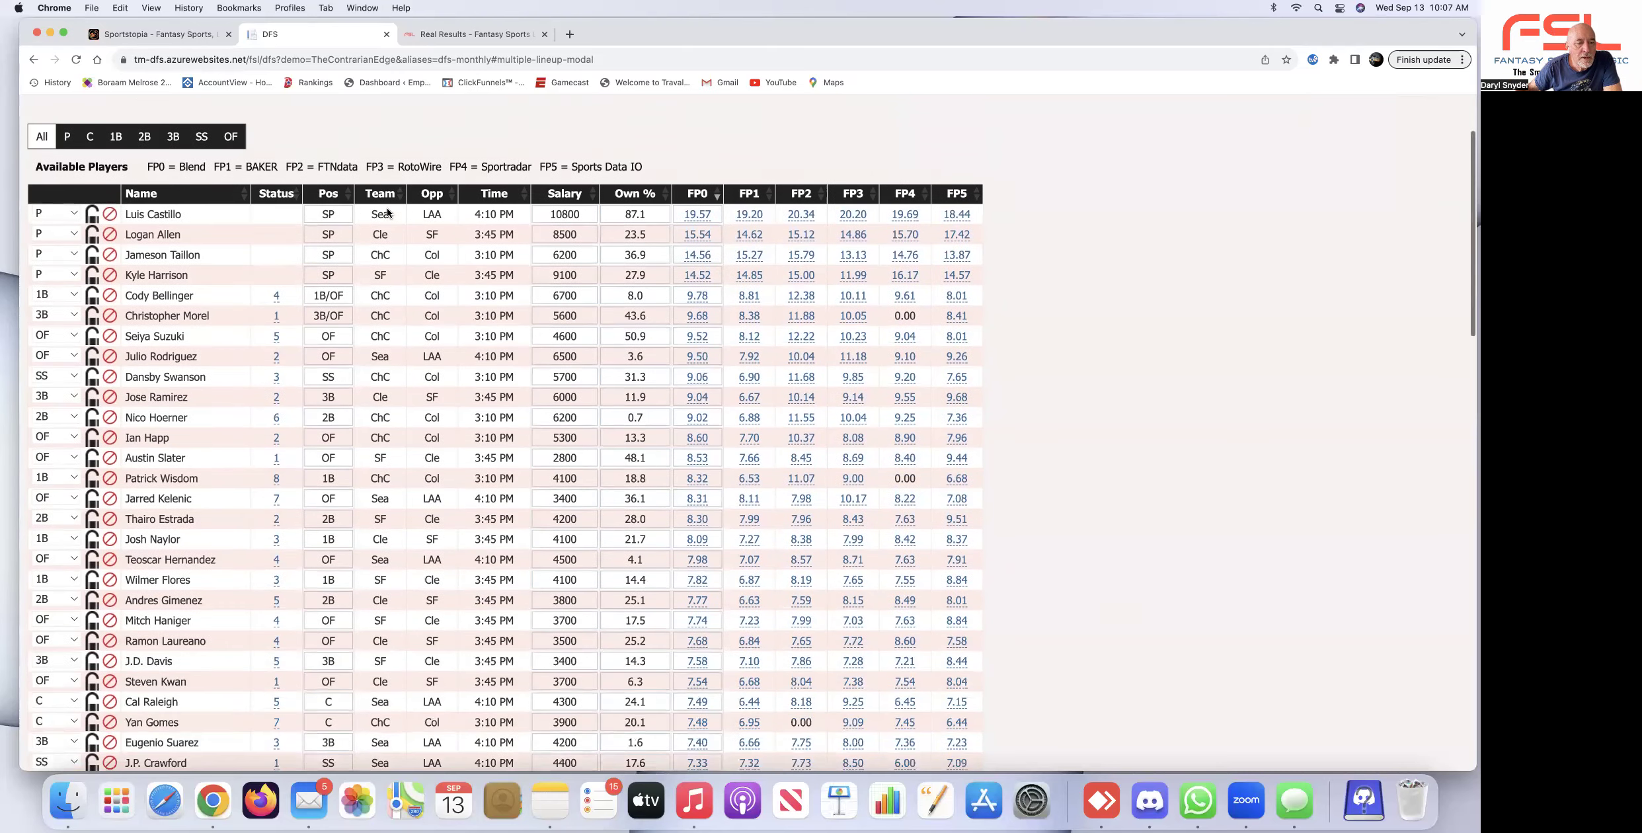
{"action": "scroll", "coordinate": [386, 208], "scroll_direction": "up", "scroll_amount": 5}
{"action": "scroll", "coordinate": [400, 220], "scroll_direction": "down", "scroll_amount": 1}
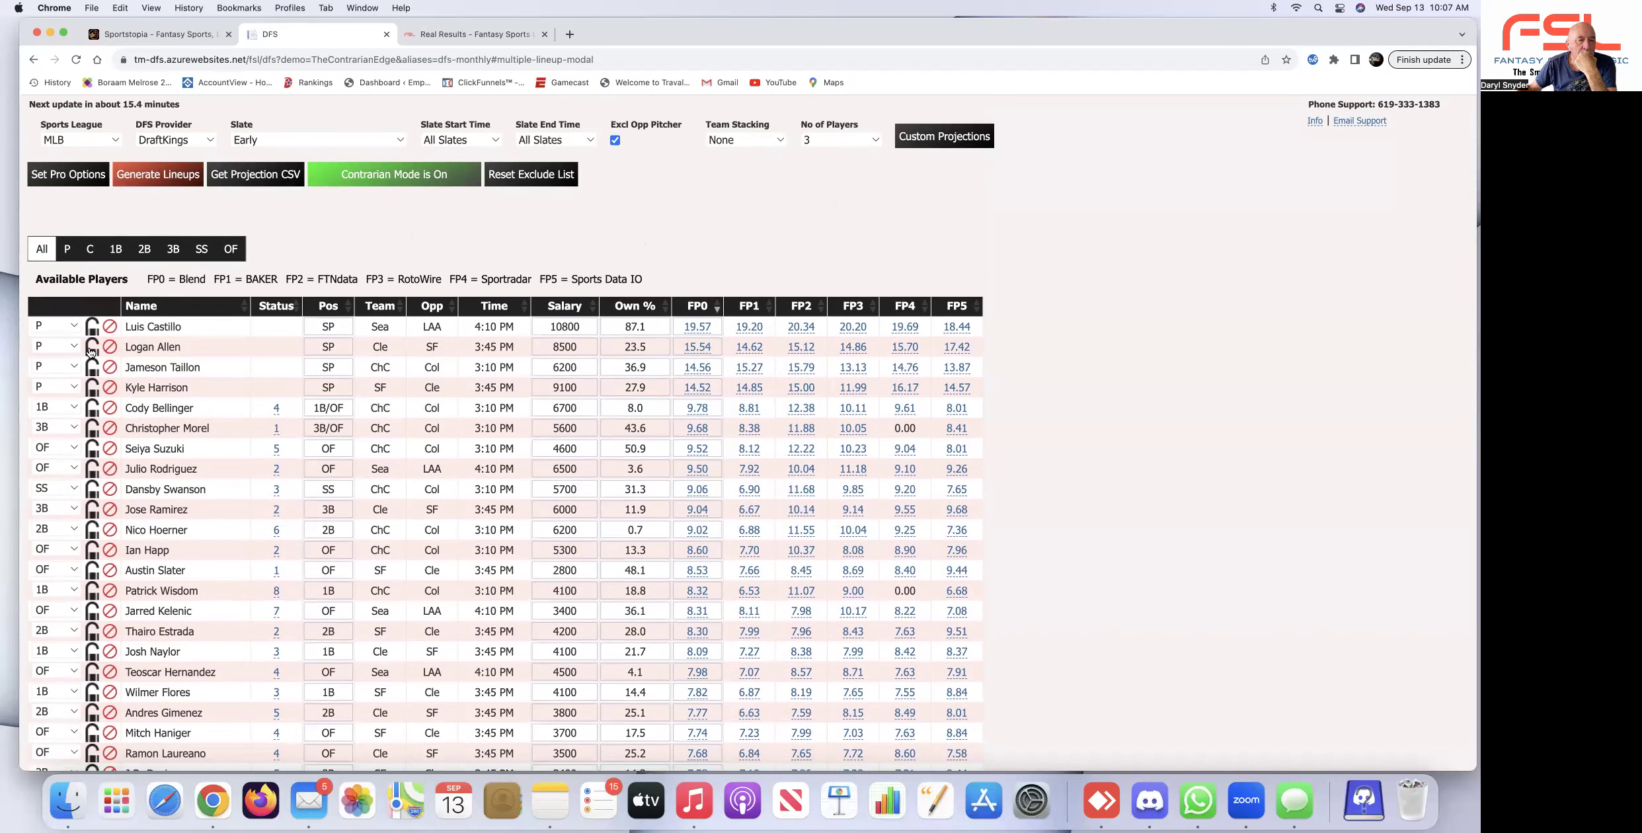
{"action": "left_click", "coordinate": [93, 389]}
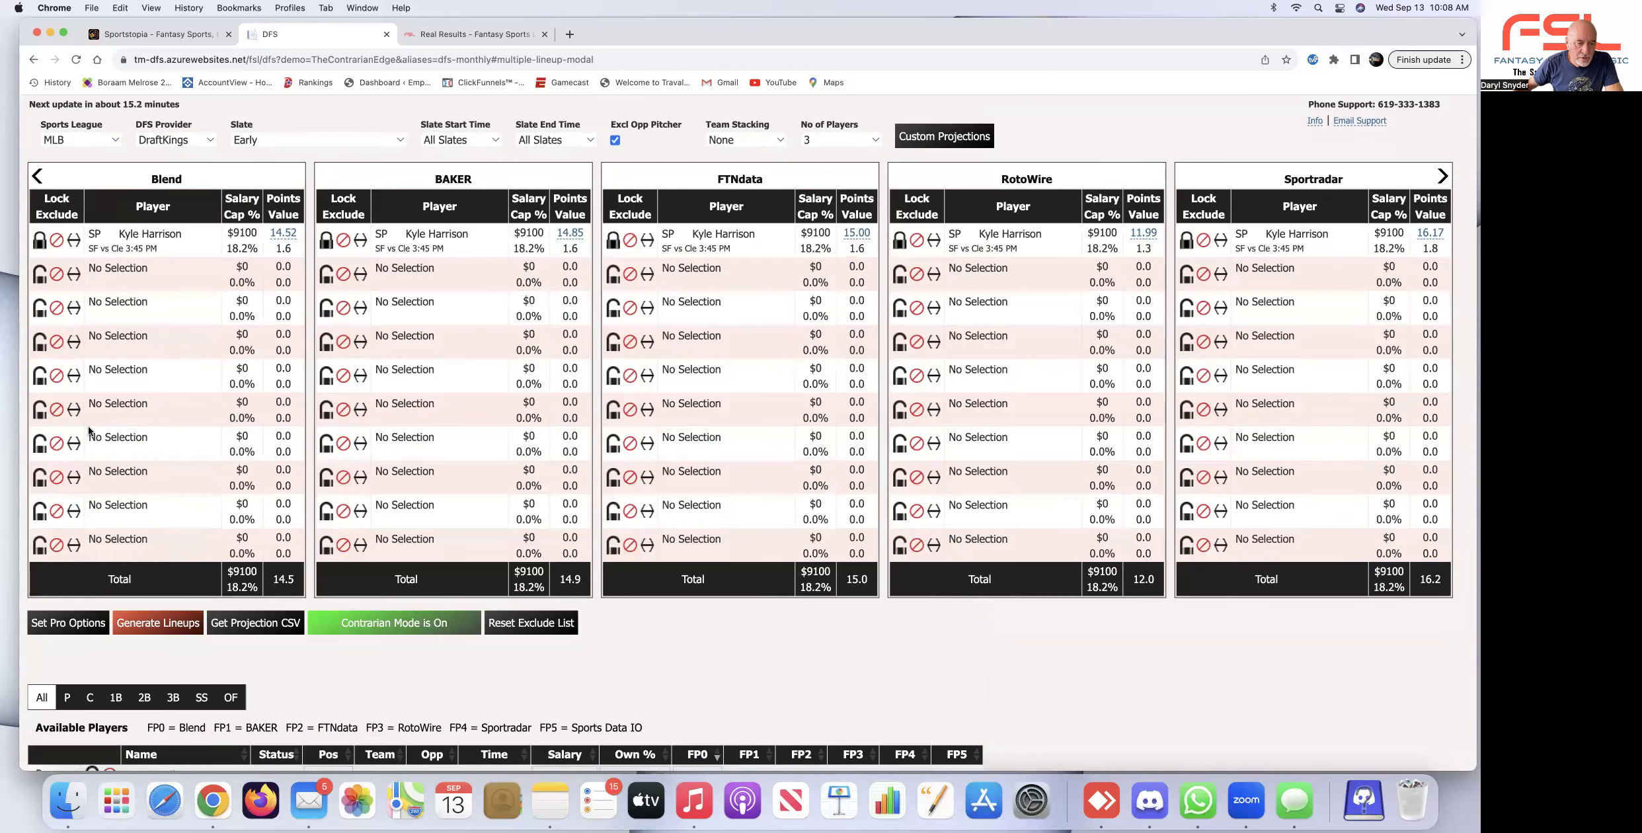
{"action": "scroll", "coordinate": [235, 403], "scroll_direction": "down", "scroll_amount": 5}
{"action": "scroll", "coordinate": [230, 395], "scroll_direction": "down", "scroll_amount": 1}
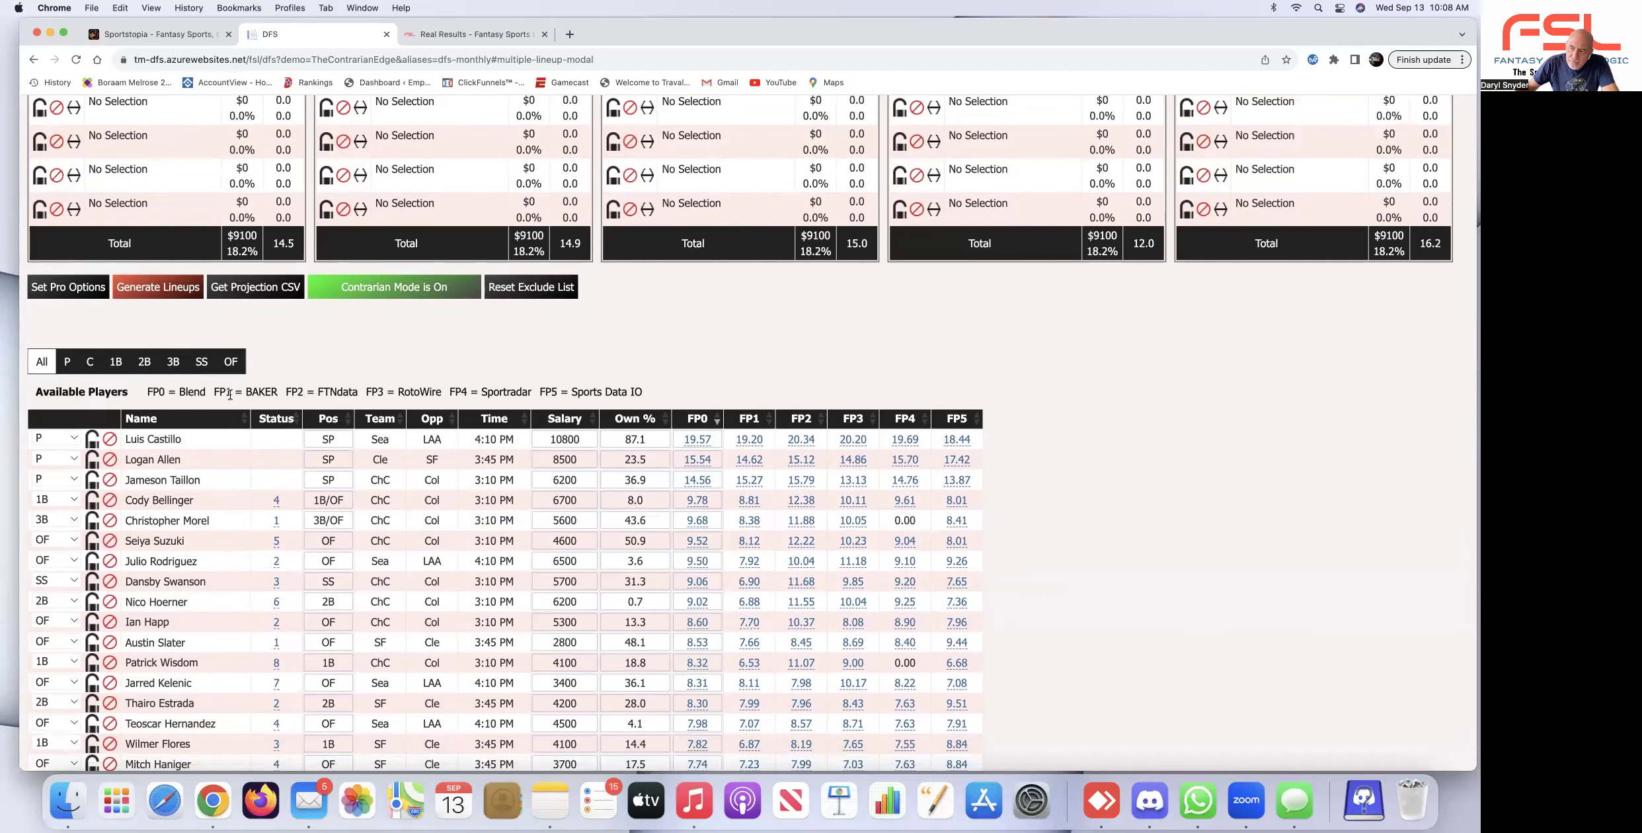
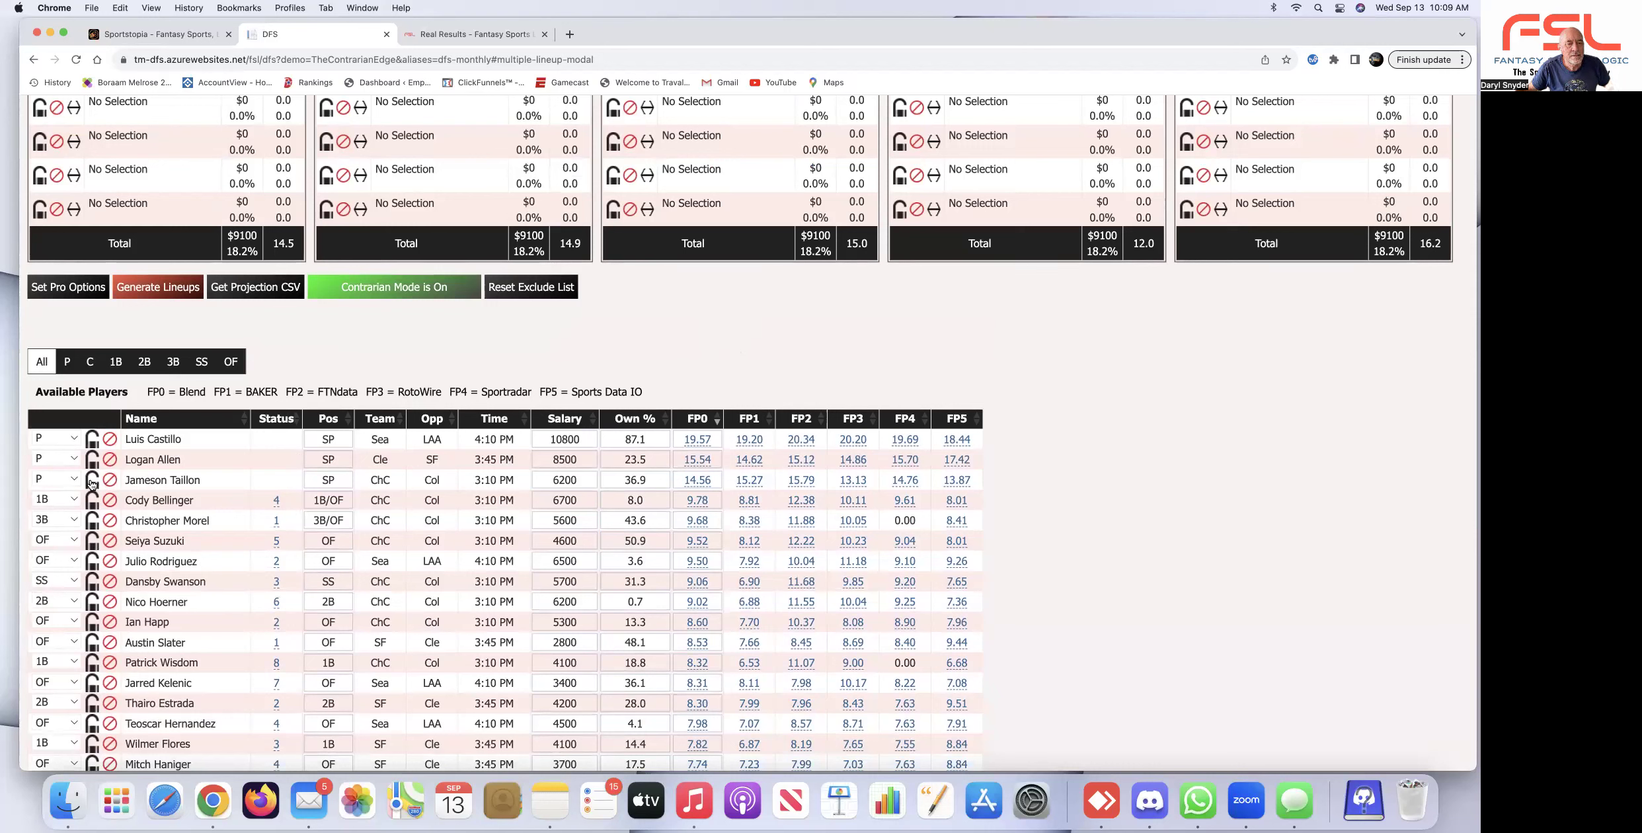
{"action": "left_click", "coordinate": [91, 483]}
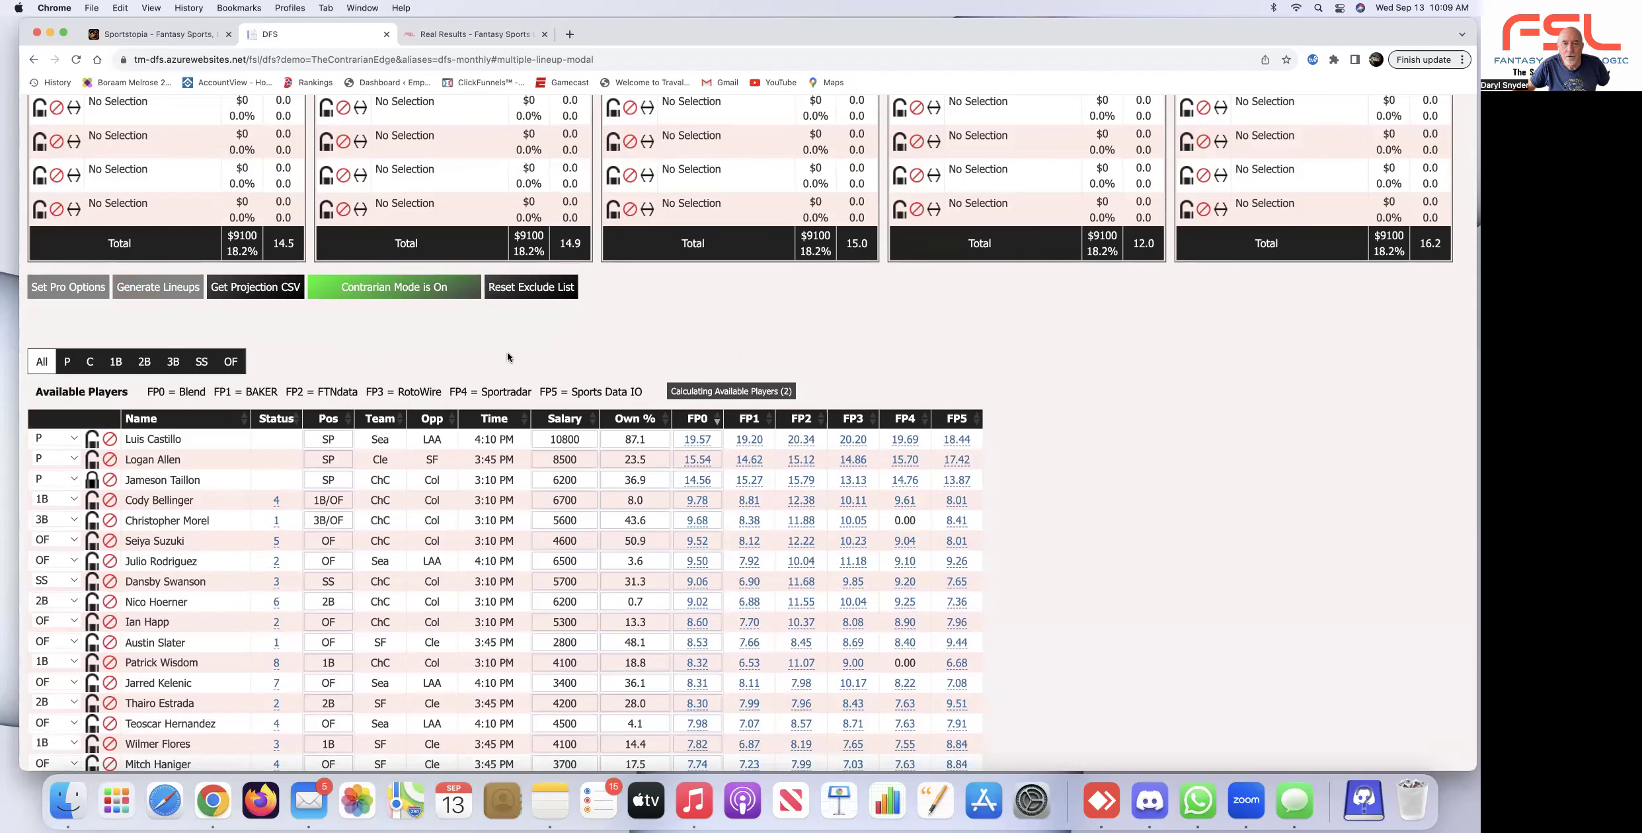
{"action": "scroll", "coordinate": [509, 357], "scroll_direction": "up", "scroll_amount": 5}
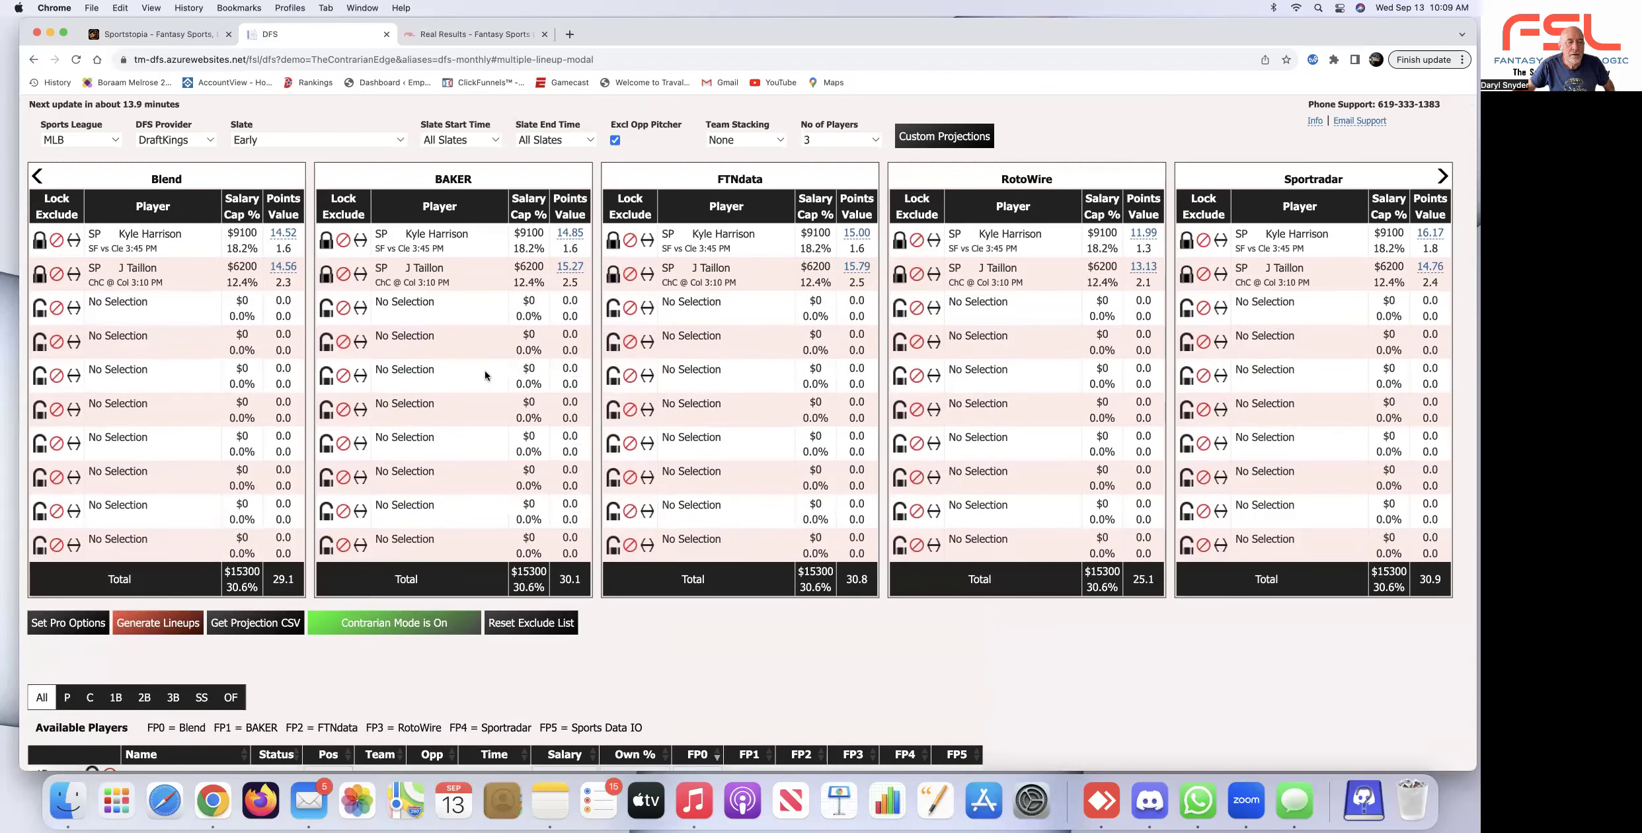
Generate the optimal lineups for all projection sources around the two locked starting pitchers.
{"action": "scroll", "coordinate": [472, 376], "scroll_direction": "down", "scroll_amount": 5}
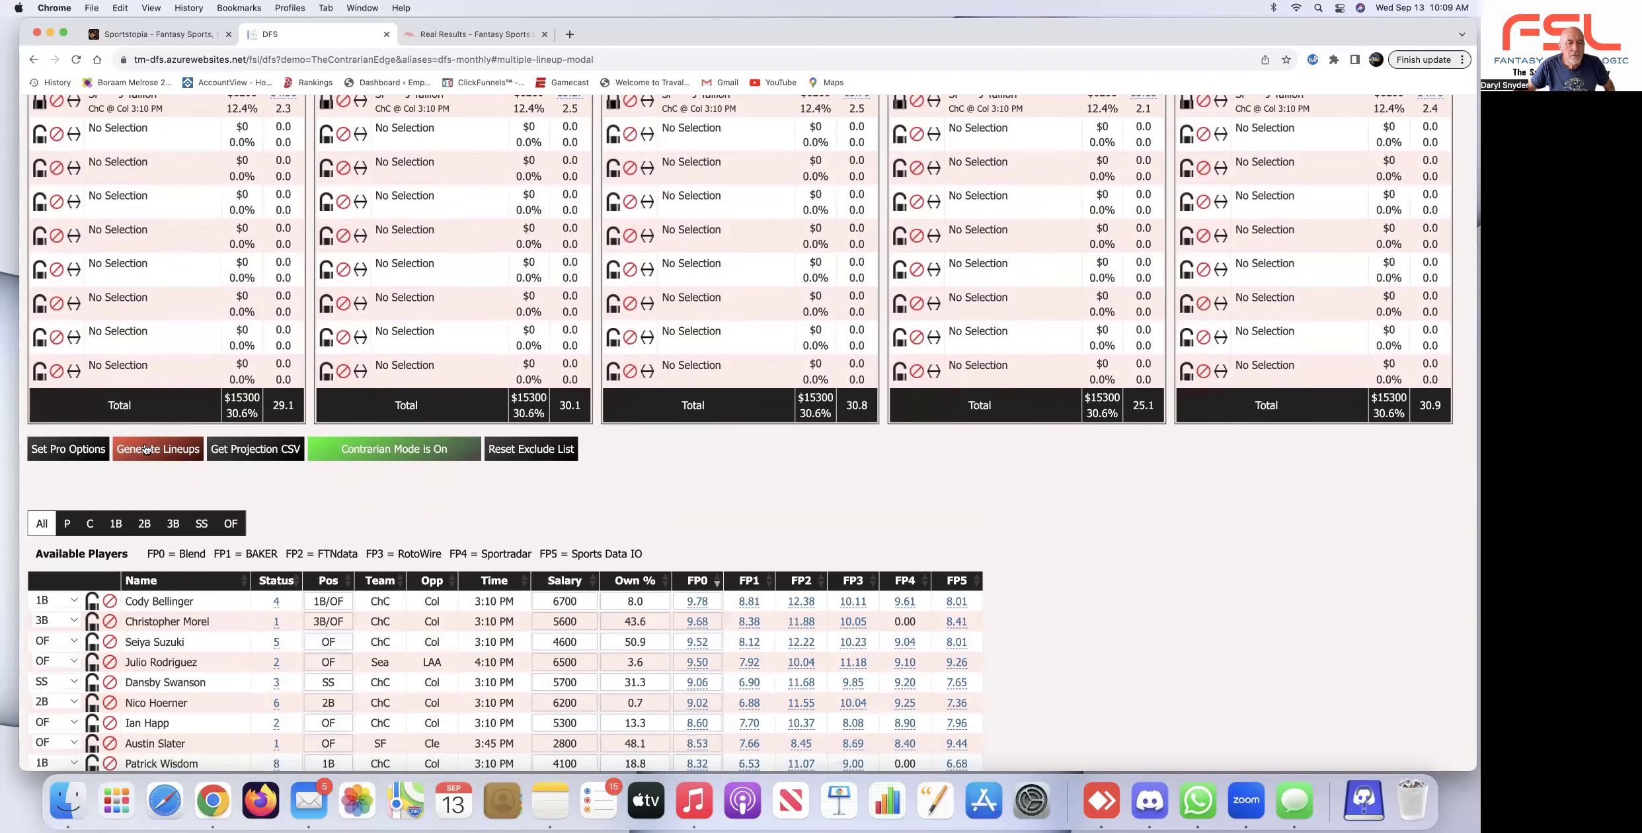
{"action": "left_click", "coordinate": [146, 449]}
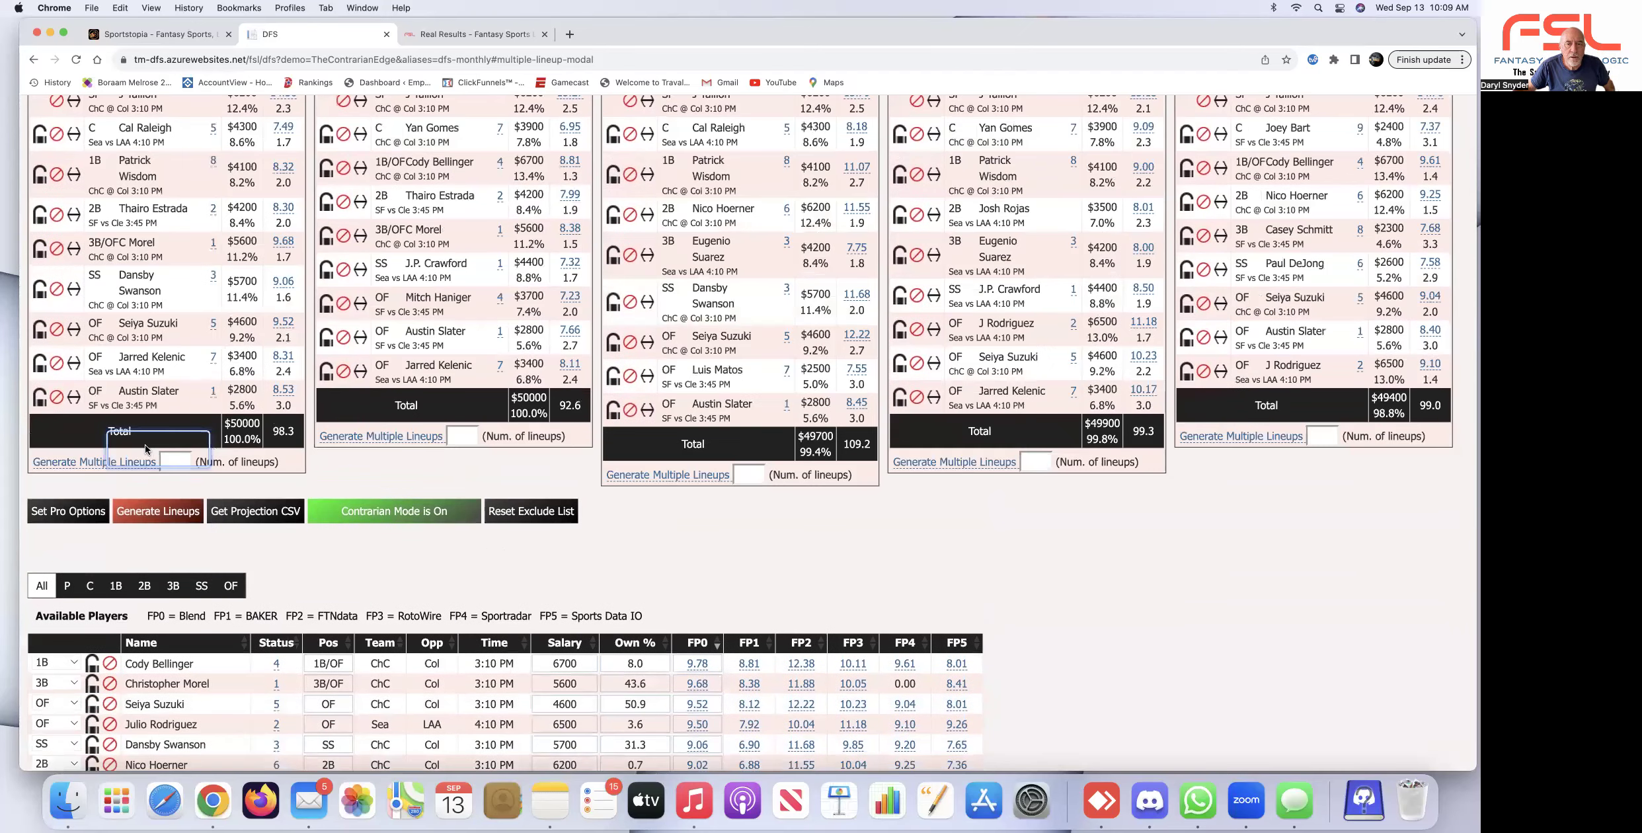
{"action": "scroll", "coordinate": [1052, 545], "scroll_direction": "up", "scroll_amount": 2}
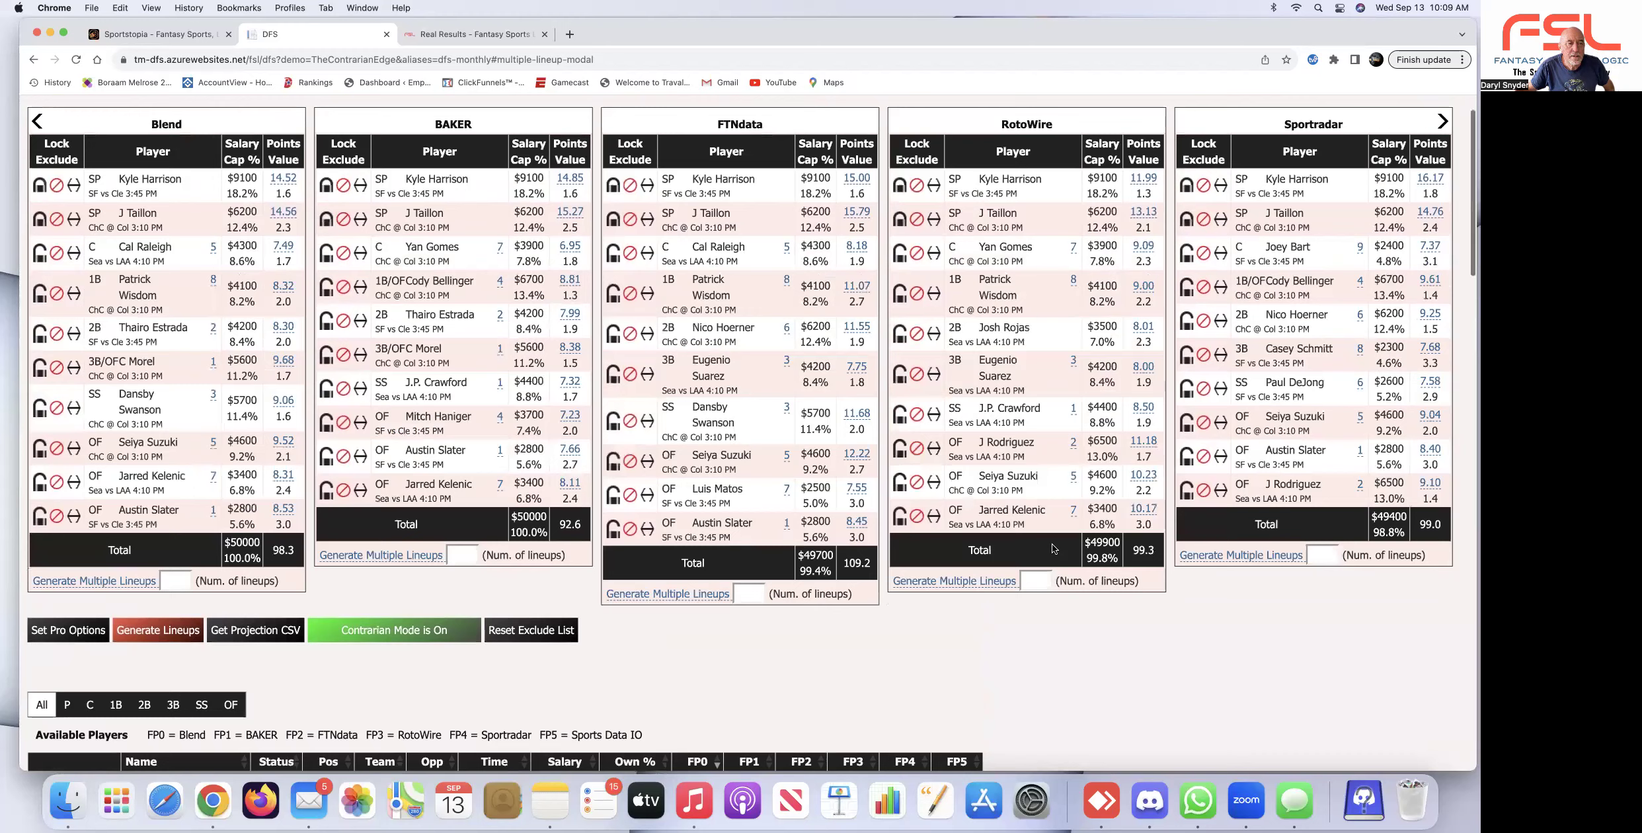
{"action": "scroll", "coordinate": [1065, 563], "scroll_direction": "up", "scroll_amount": 1}
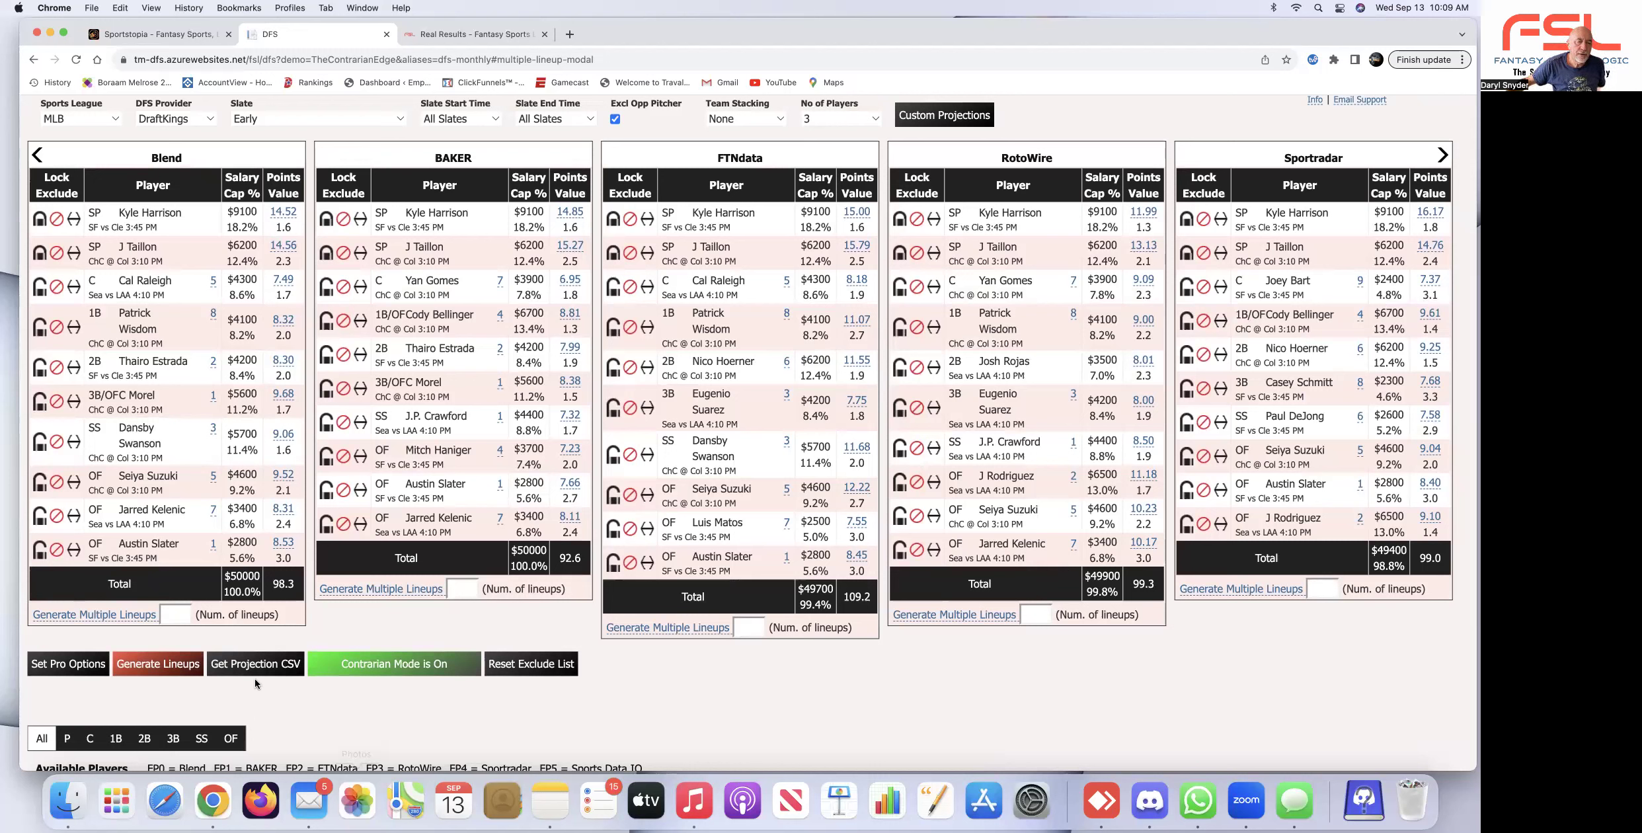
Generate 51 multiple lineups from the Blend projections.
{"action": "left_click", "coordinate": [178, 615]}
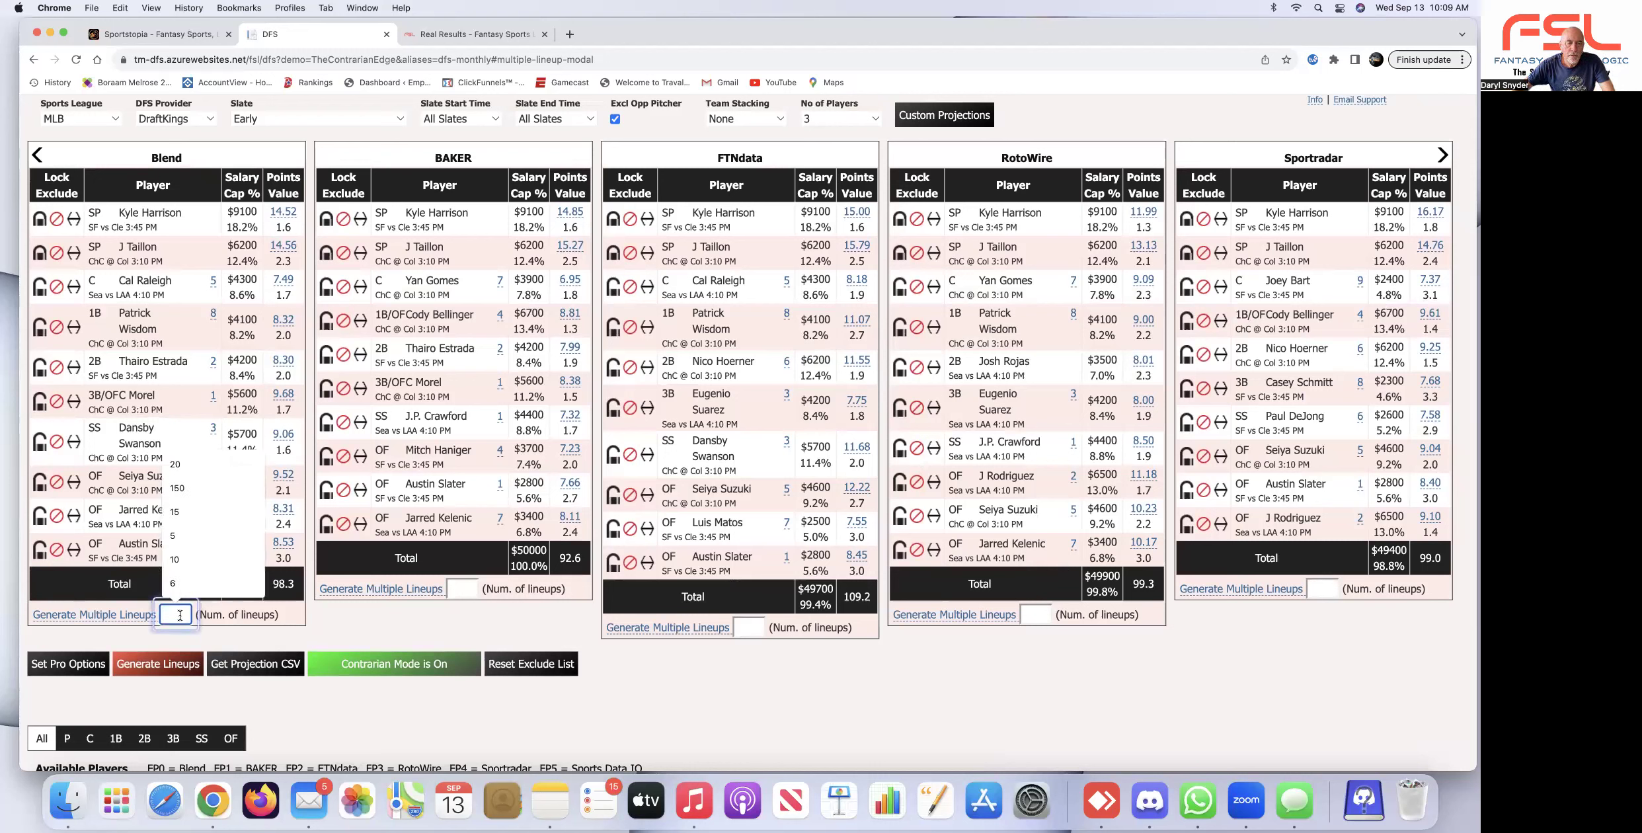
{"action": "type", "text": "51"}
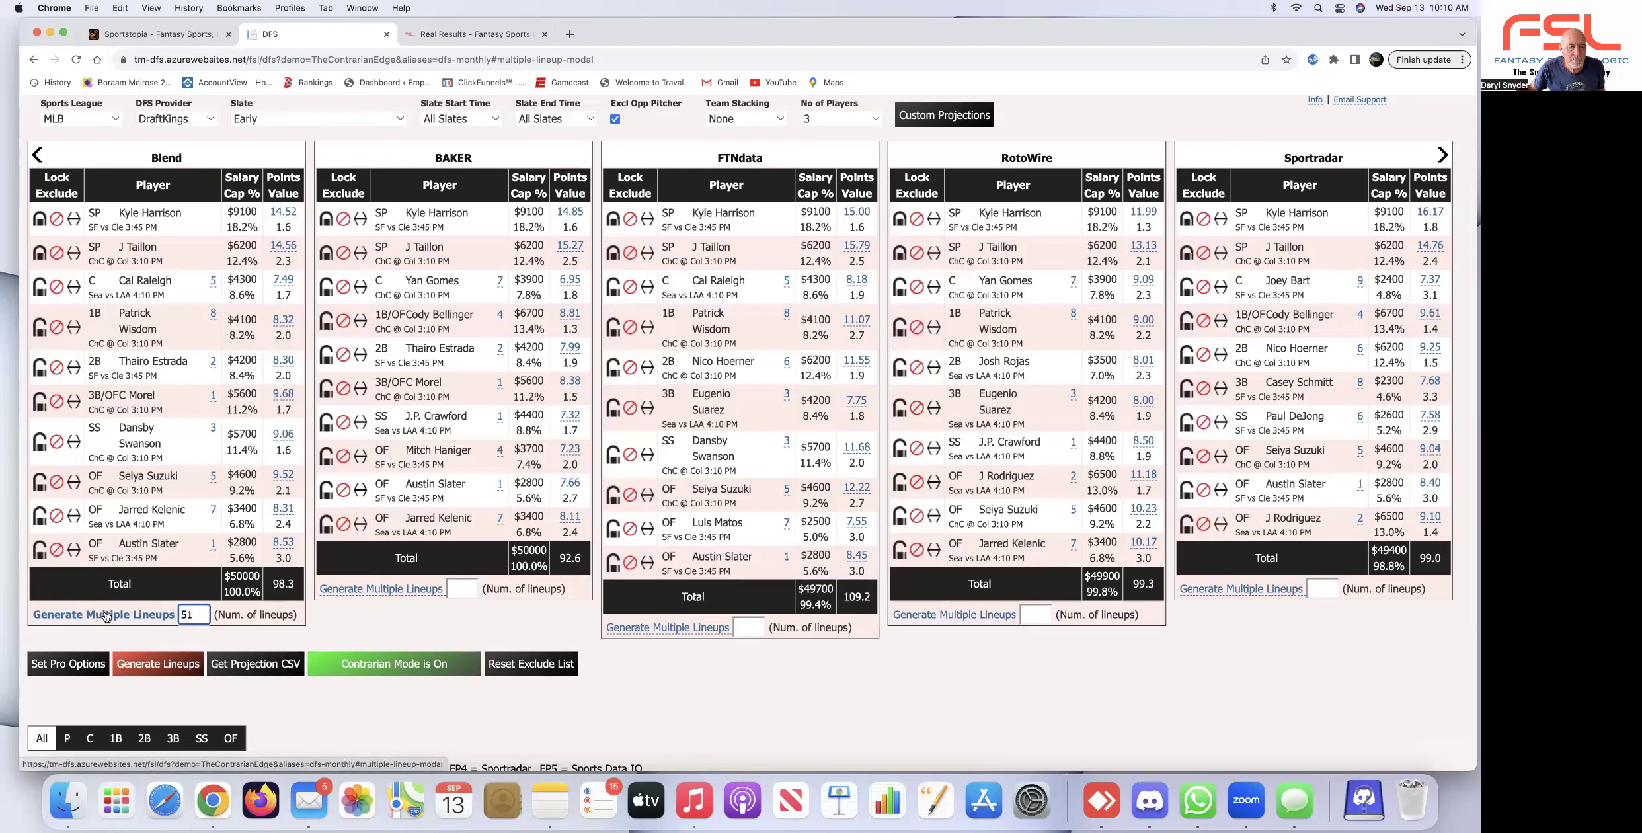
{"action": "left_click", "coordinate": [105, 615]}
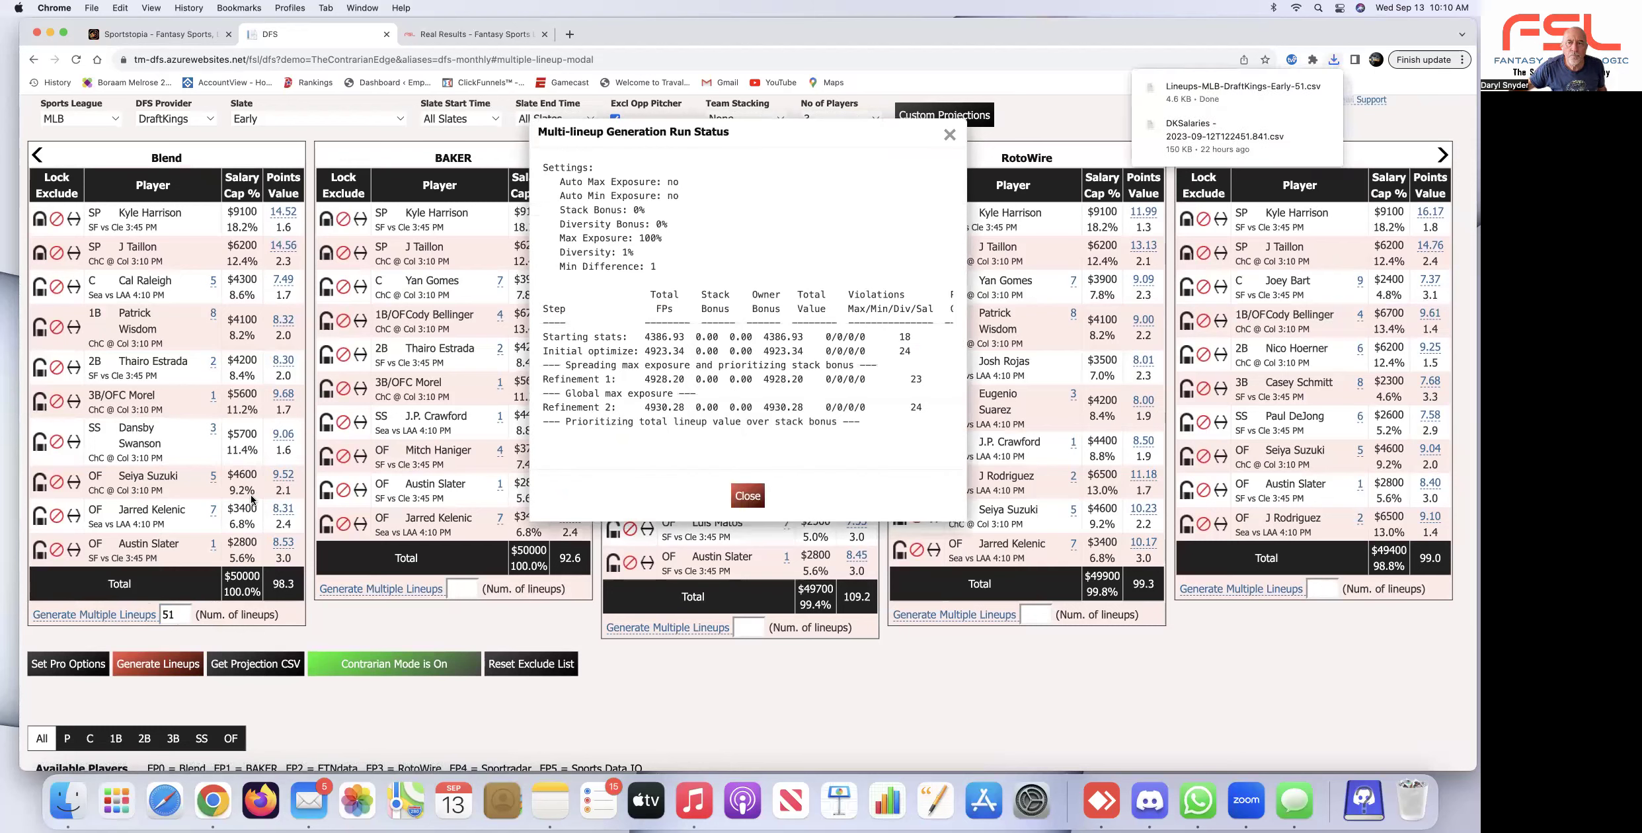
View the downloaded Lineups-MLB-DraftKings-Early-51.csv in Numbers, and close both the file and the multi-lineup generation run status.
{"action": "left_click", "coordinate": [1178, 91]}
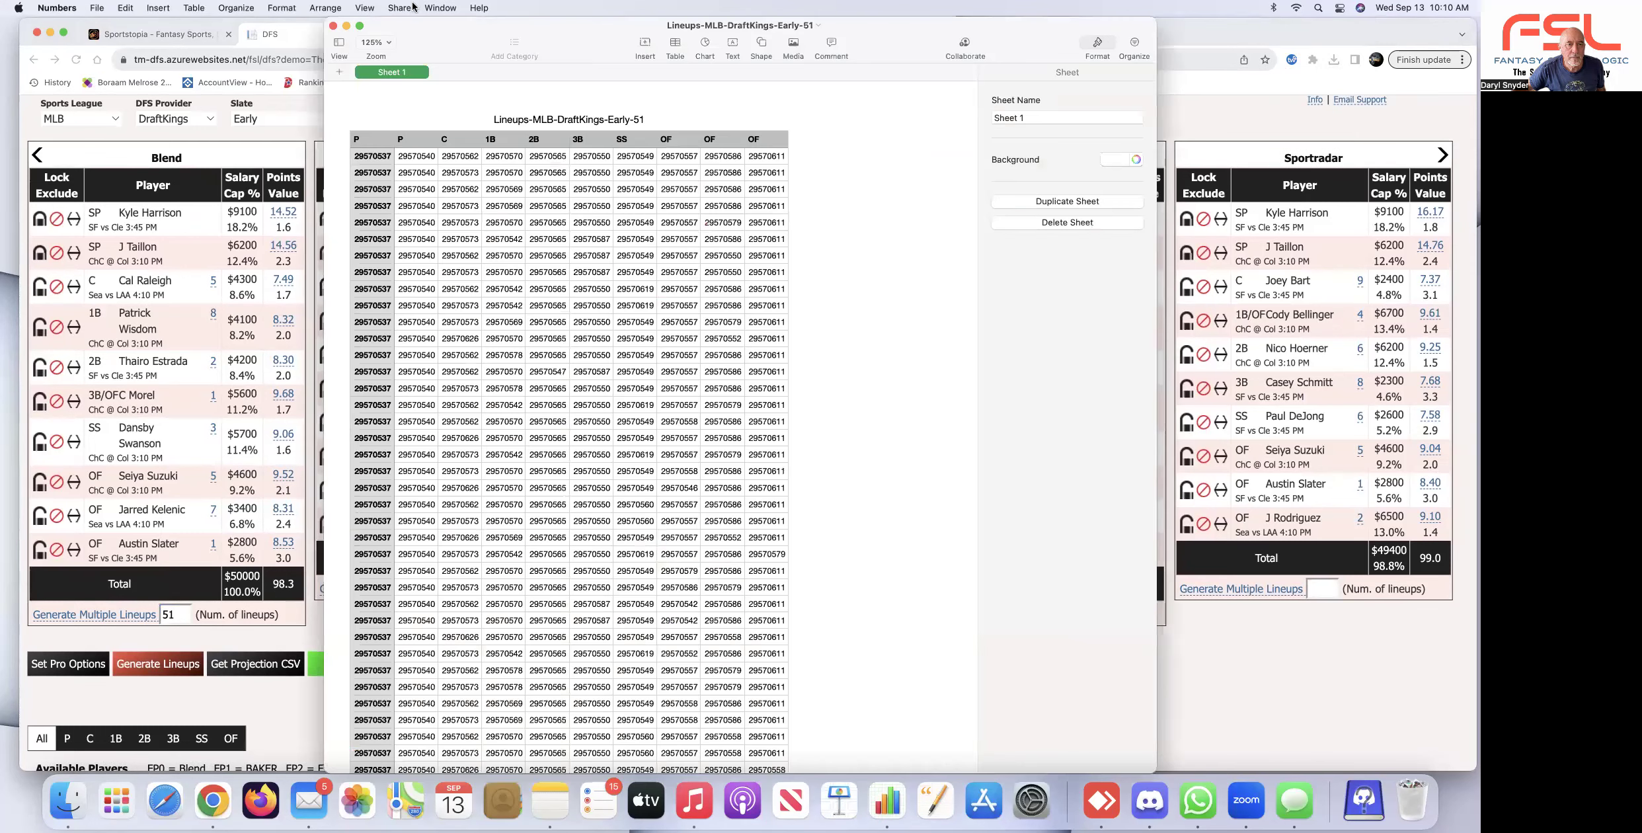
{"action": "left_click", "coordinate": [333, 27]}
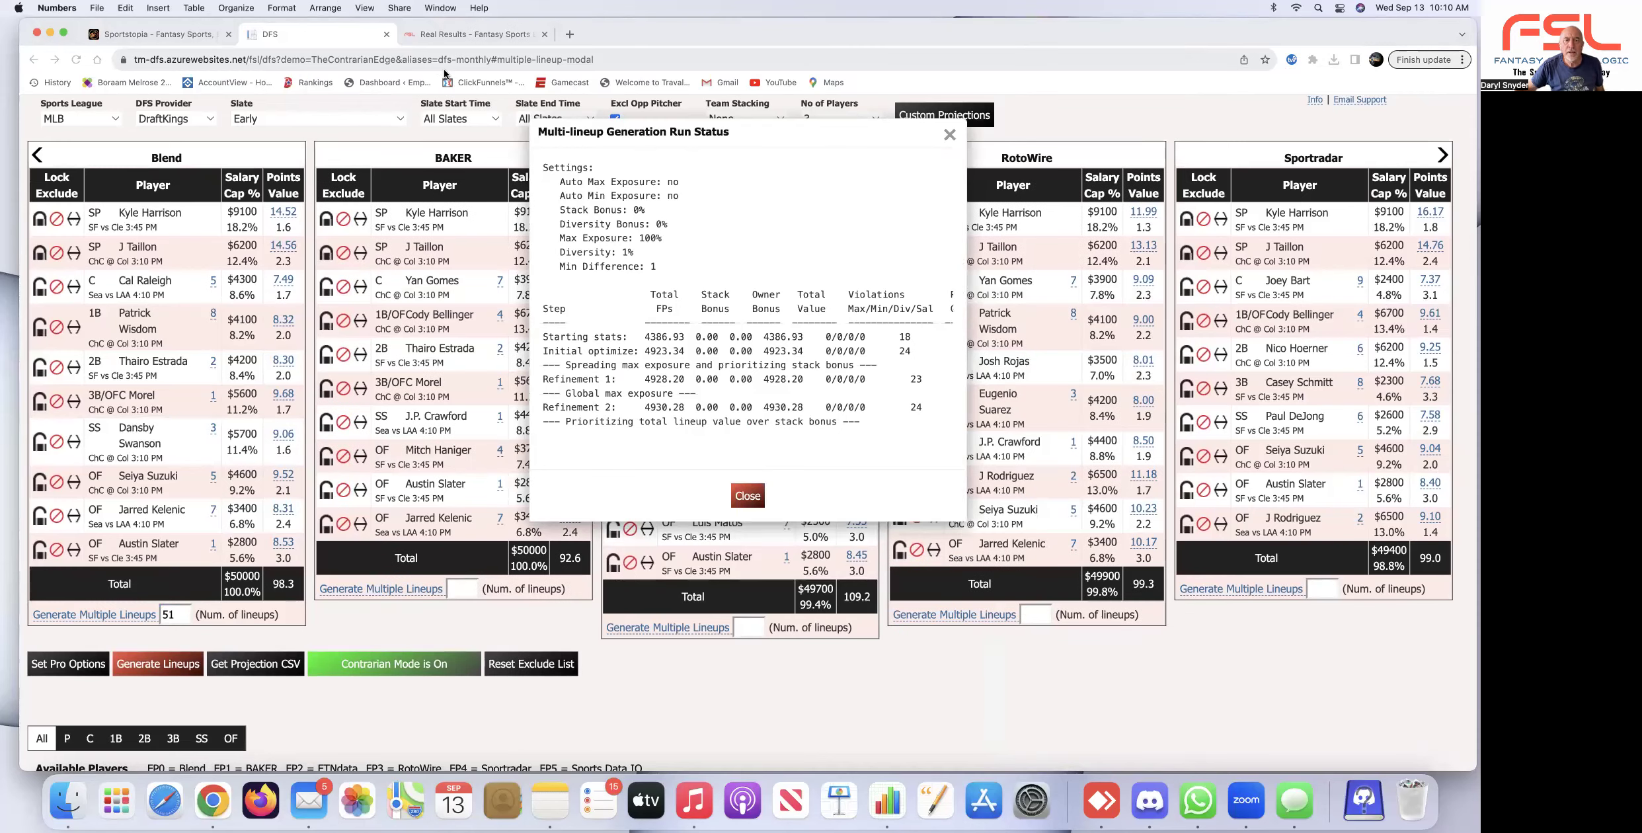
{"action": "scroll", "coordinate": [721, 228], "scroll_direction": "down", "scroll_amount": 4}
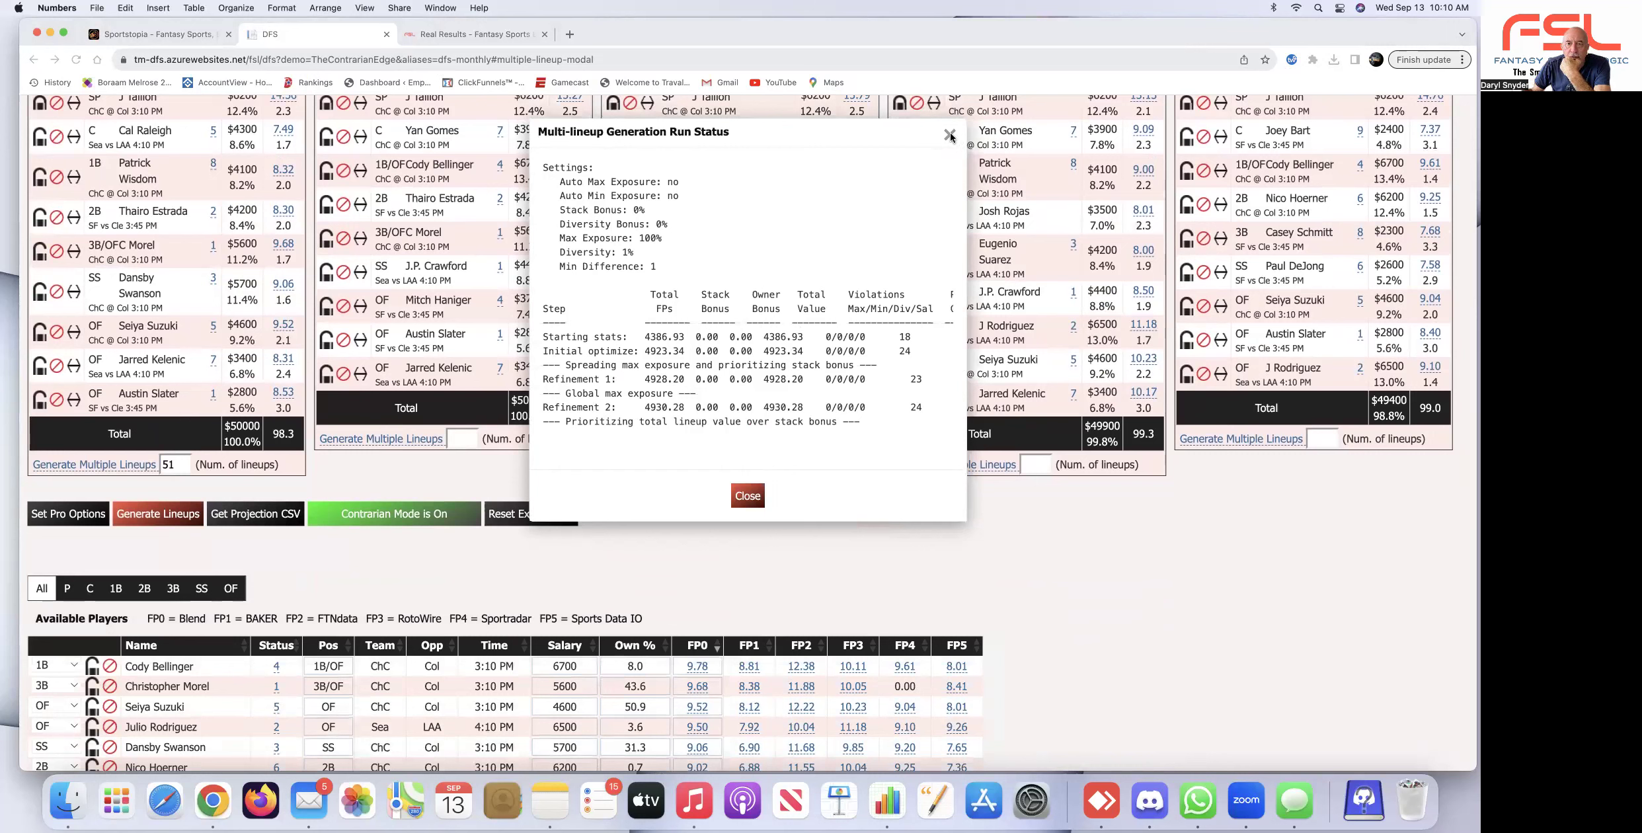
{"action": "left_click", "coordinate": [745, 495]}
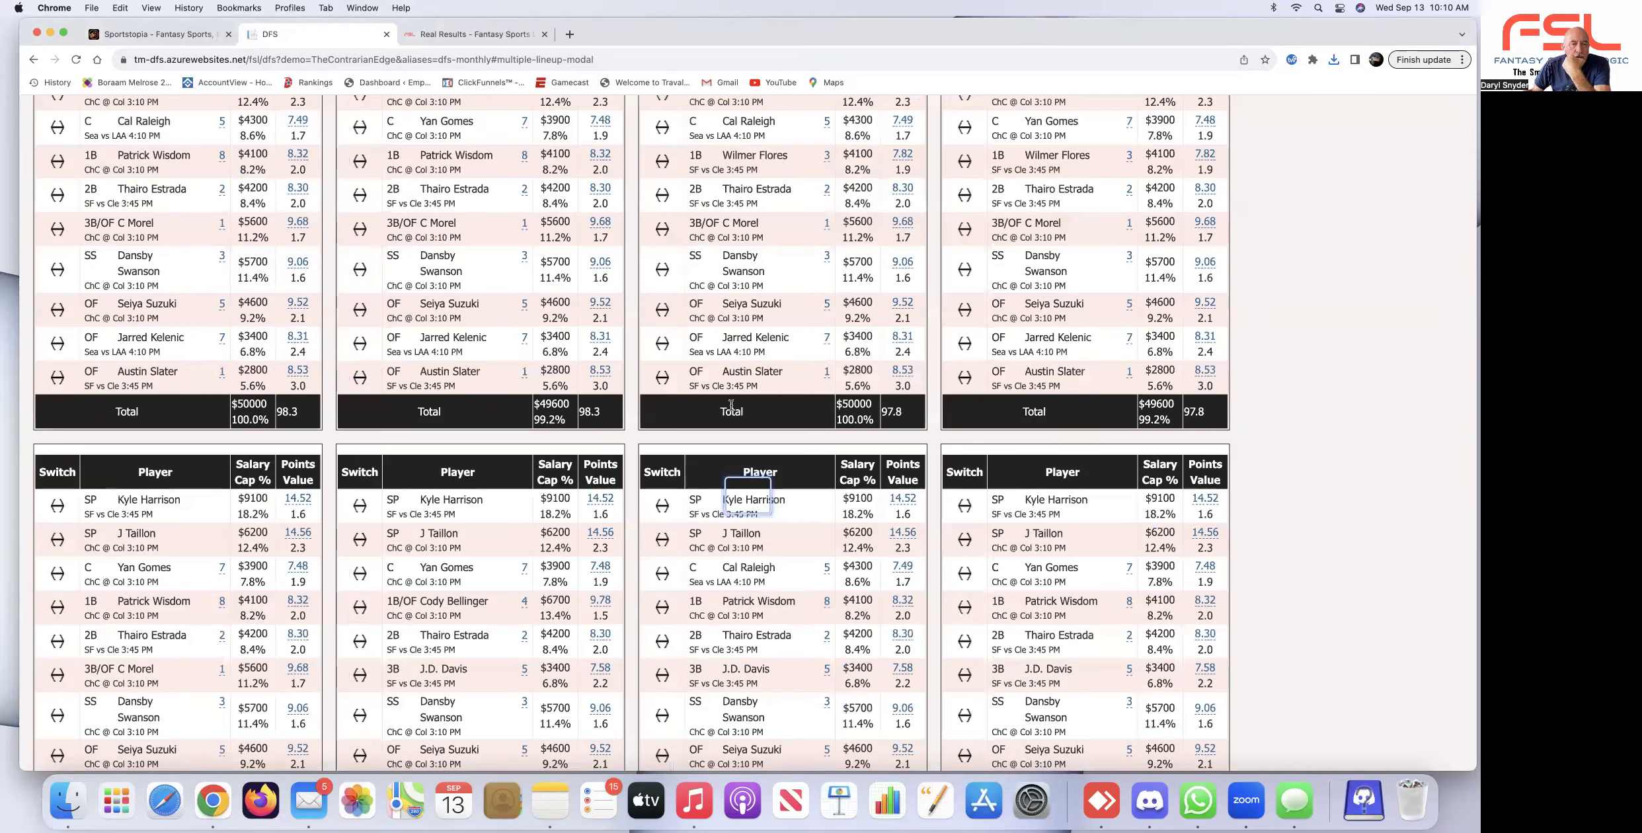
Review the players, salaries and projected points across all 51 generated Blend lineups, and return to the optimizer page.
{"action": "scroll", "coordinate": [733, 403], "scroll_direction": "up", "scroll_amount": 3}
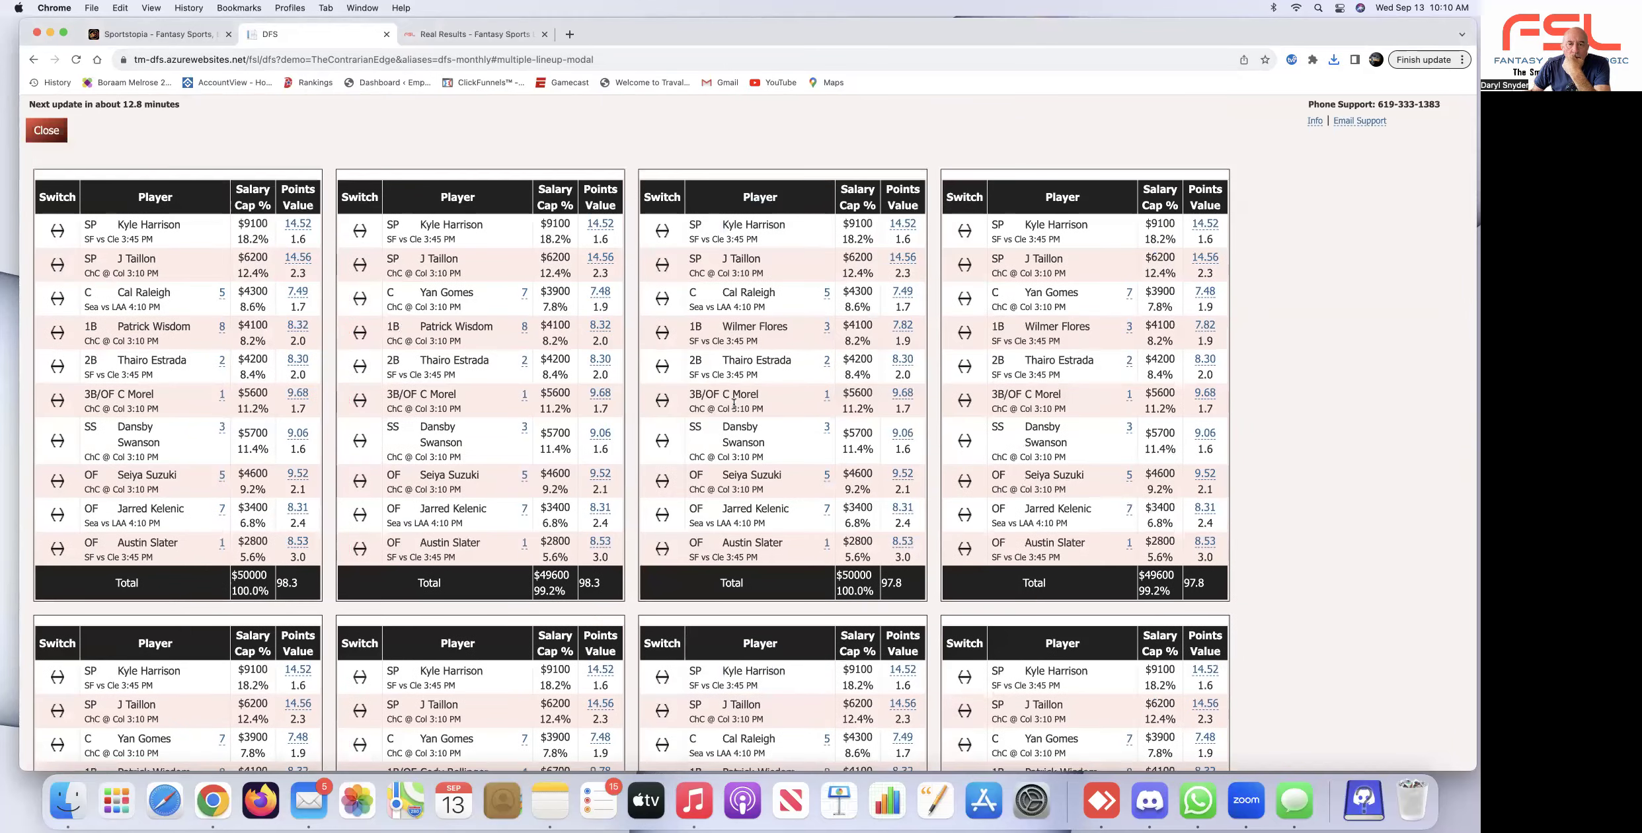
{"action": "scroll", "coordinate": [734, 403], "scroll_direction": "down", "scroll_amount": 10}
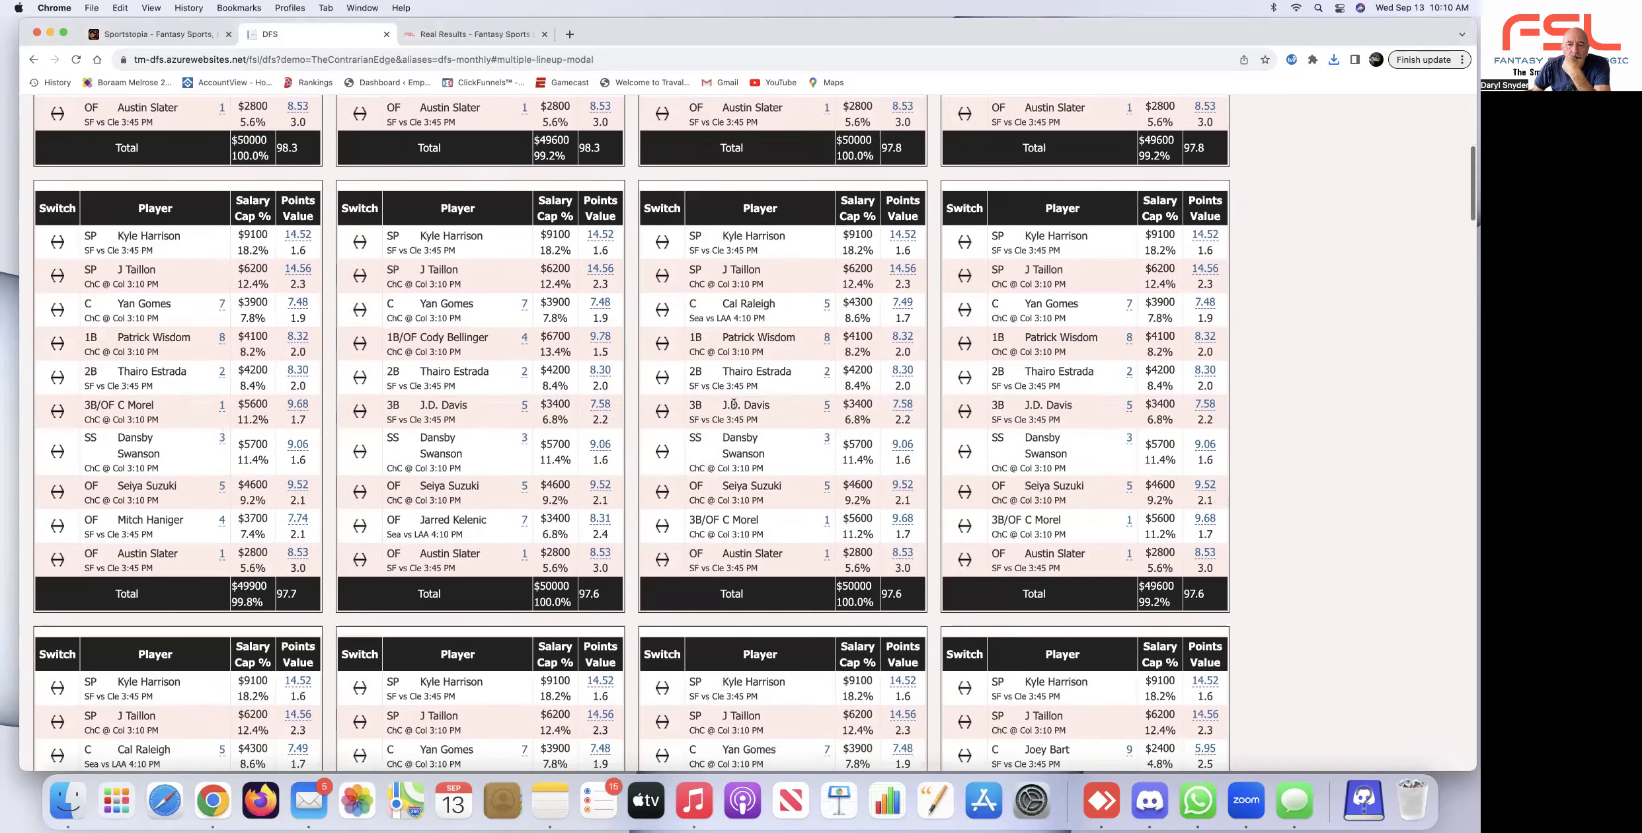
{"action": "scroll", "coordinate": [734, 407], "scroll_direction": "down", "scroll_amount": 5}
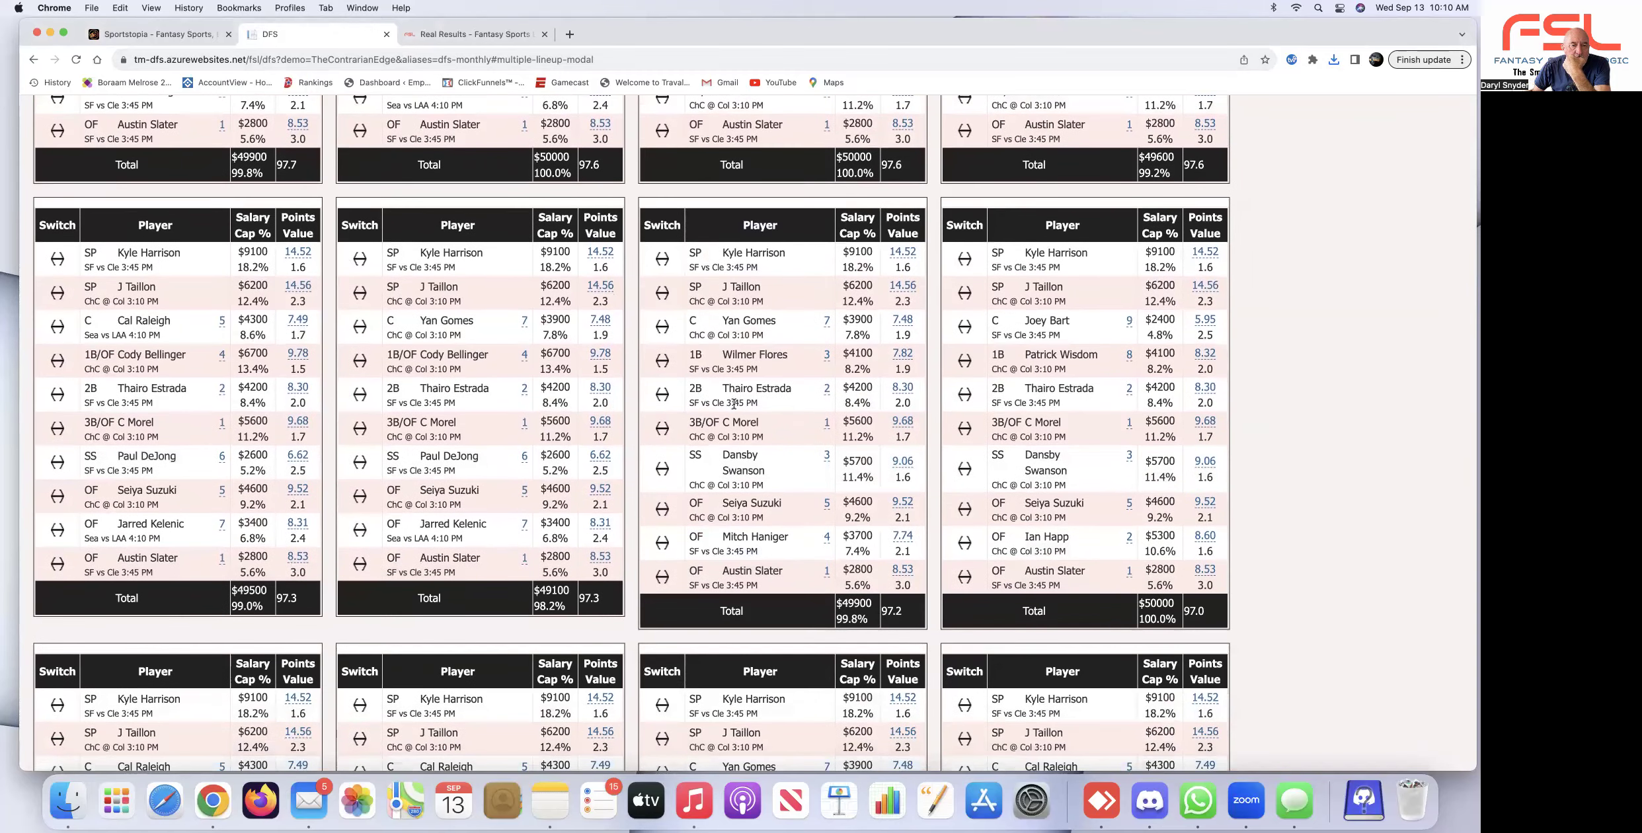
{"action": "scroll", "coordinate": [734, 403], "scroll_direction": "down", "scroll_amount": 2}
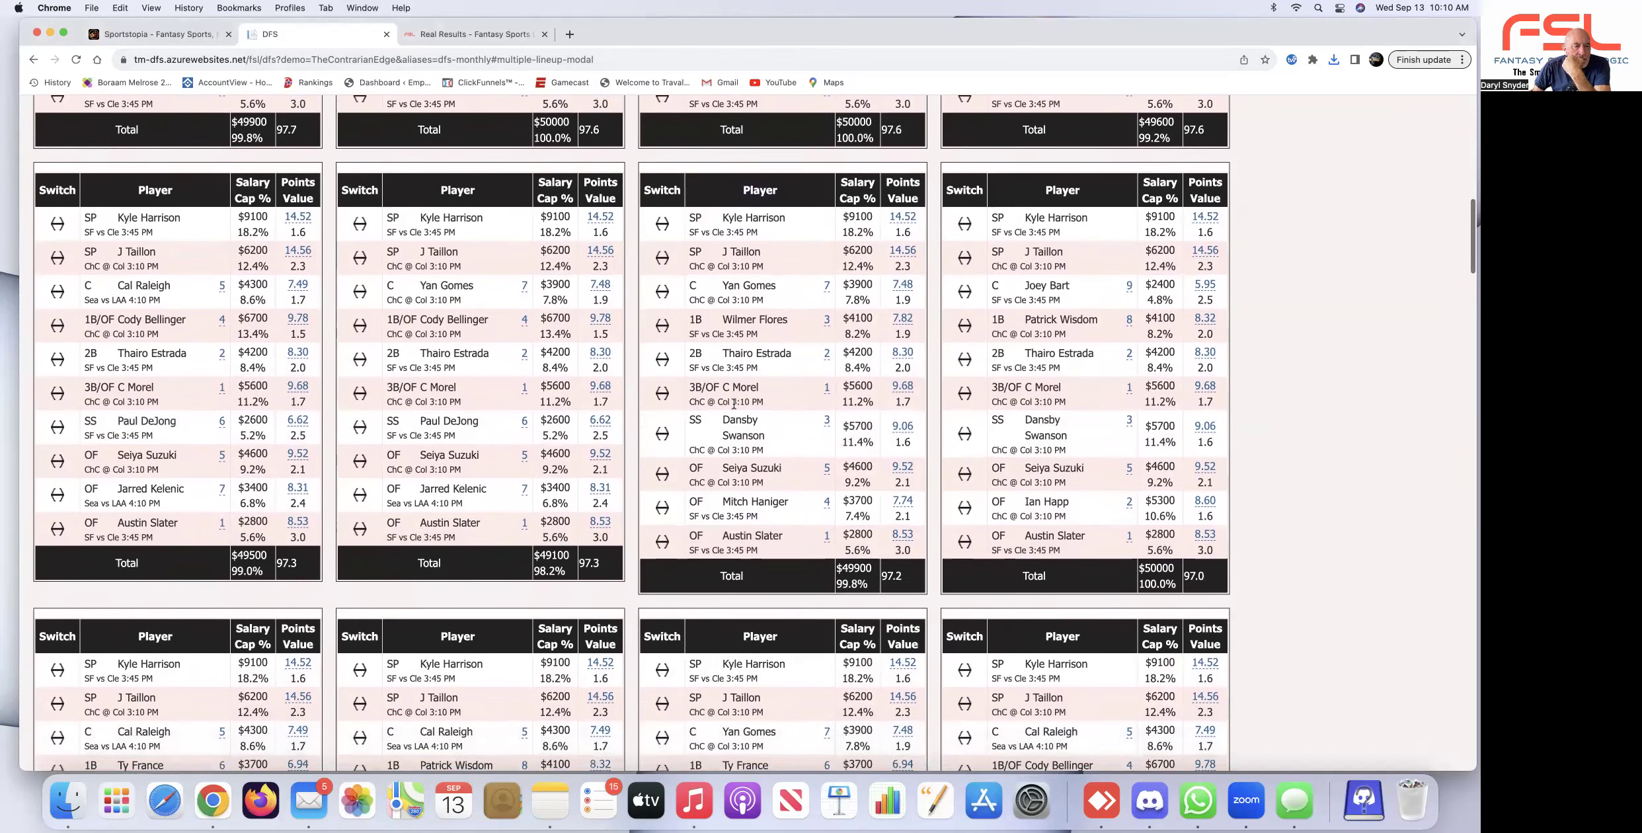
{"action": "scroll", "coordinate": [734, 403], "scroll_direction": "down", "scroll_amount": 5}
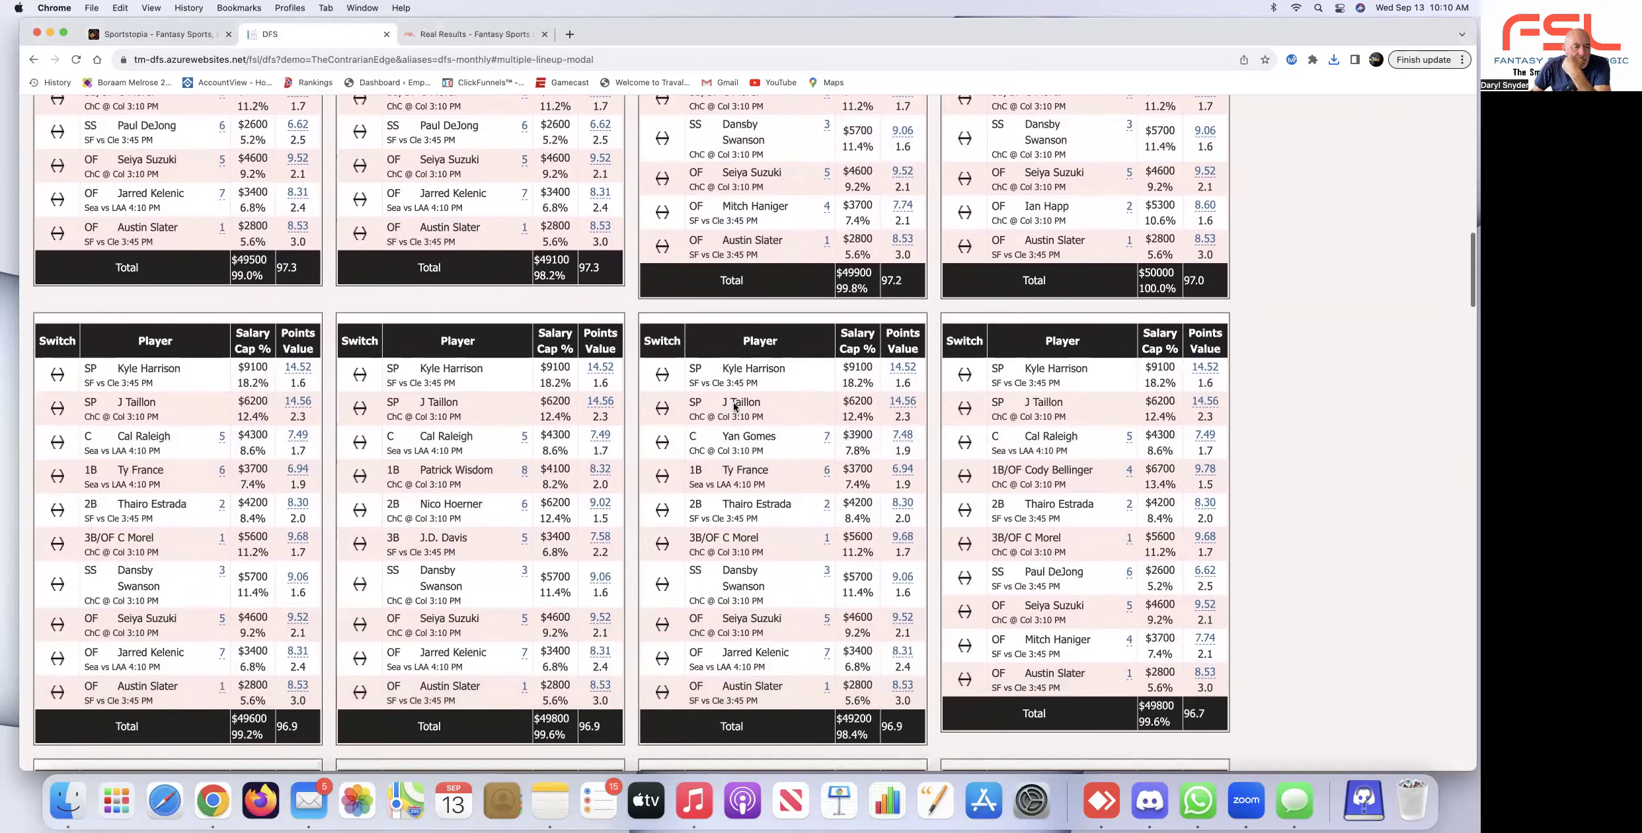
{"action": "scroll", "coordinate": [734, 405], "scroll_direction": "down", "scroll_amount": 2}
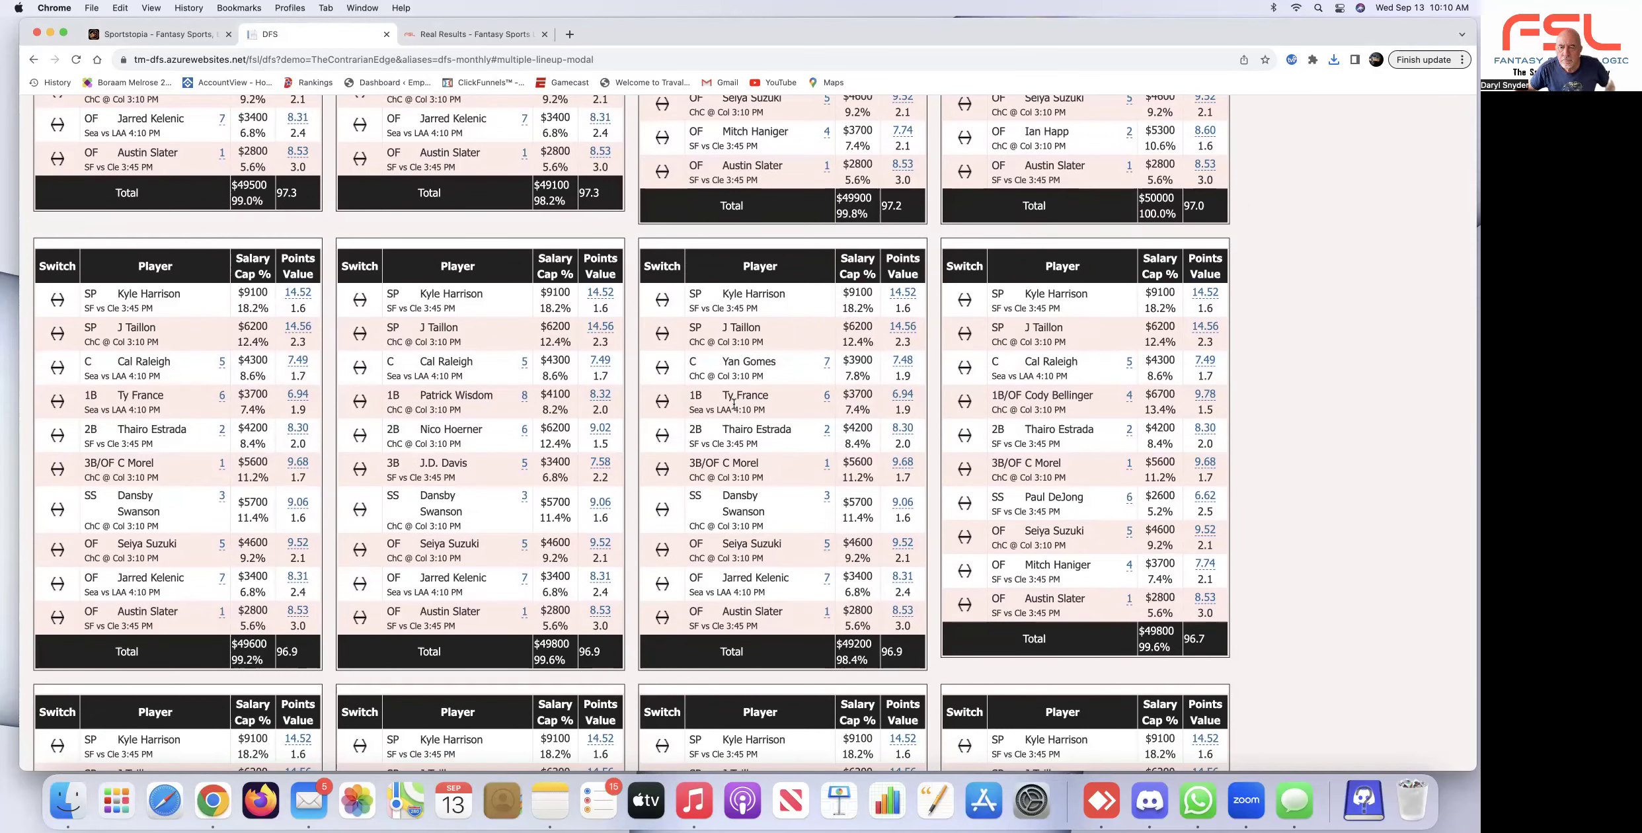
{"action": "scroll", "coordinate": [733, 404], "scroll_direction": "down", "scroll_amount": 3}
{"action": "scroll", "coordinate": [612, 401], "scroll_direction": "down", "scroll_amount": 5}
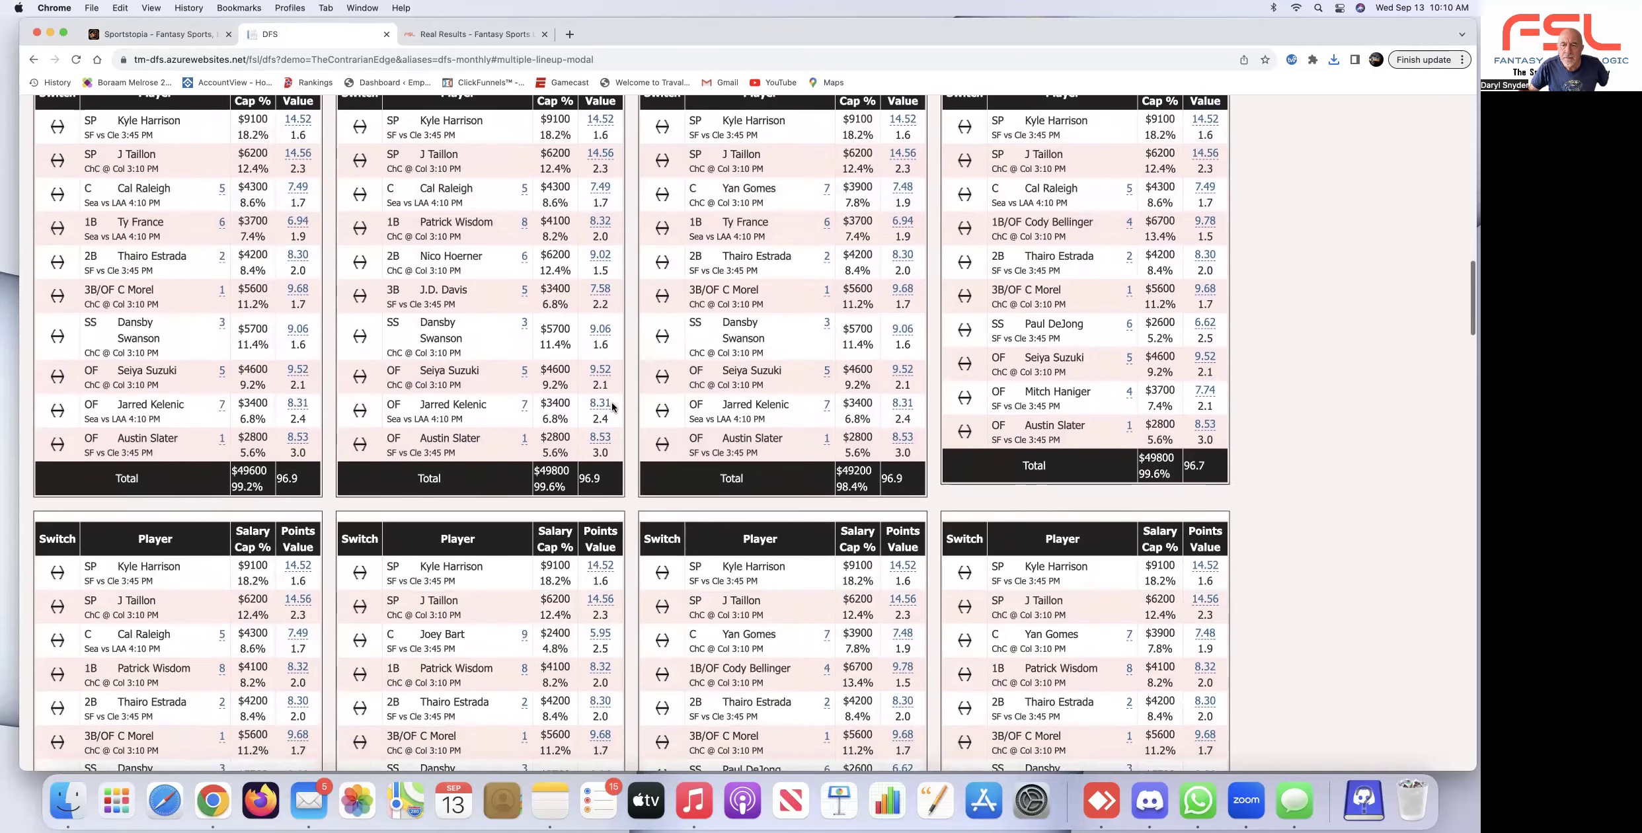
{"action": "scroll", "coordinate": [612, 402], "scroll_direction": "down", "scroll_amount": 15}
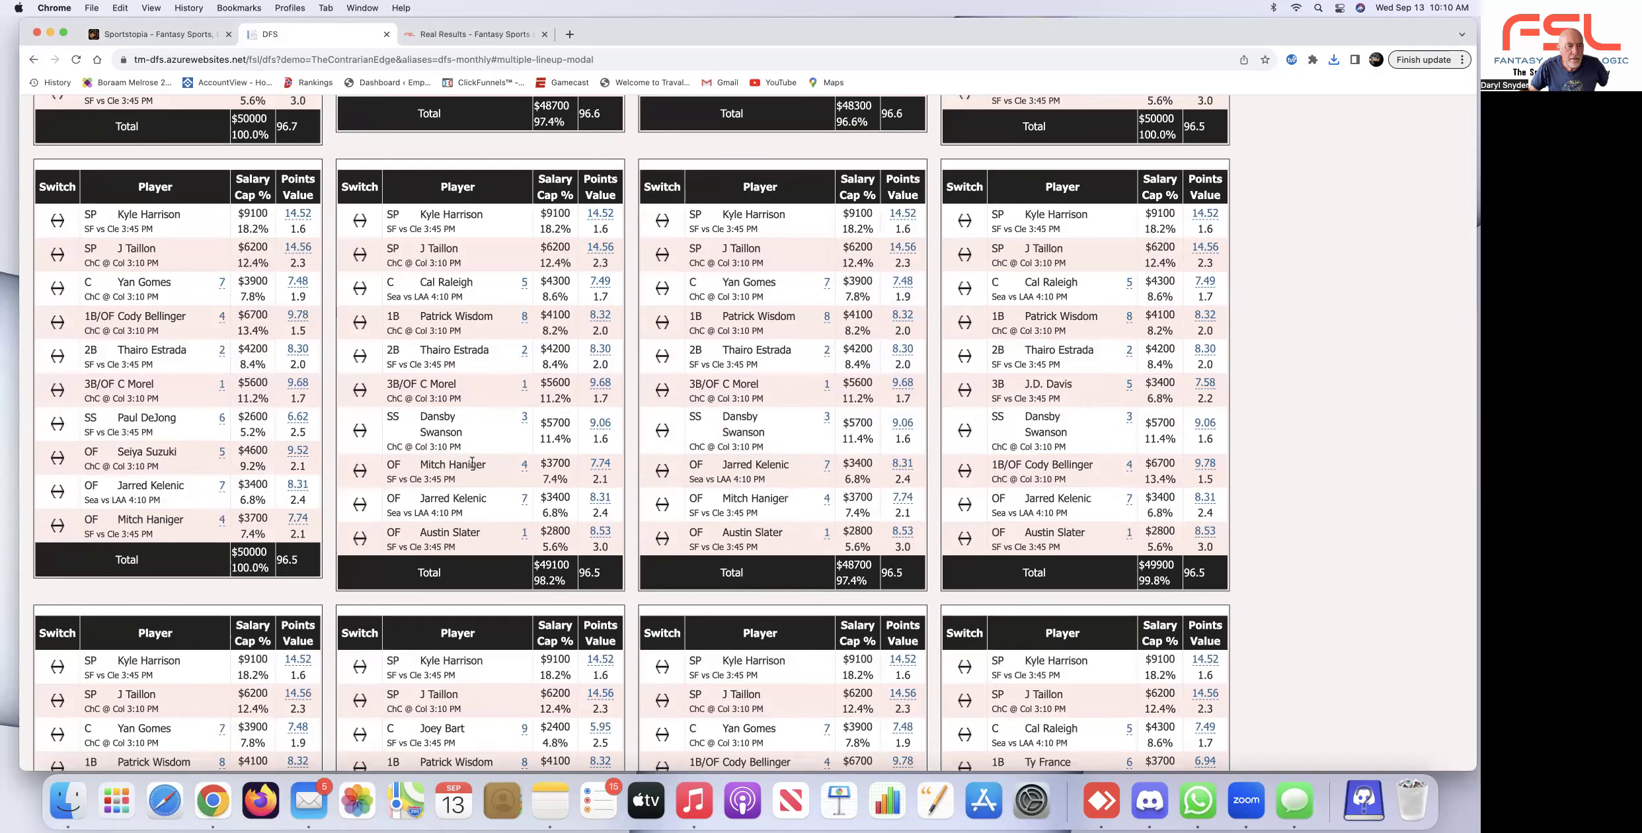
{"action": "scroll", "coordinate": [472, 463], "scroll_direction": "down", "scroll_amount": 5}
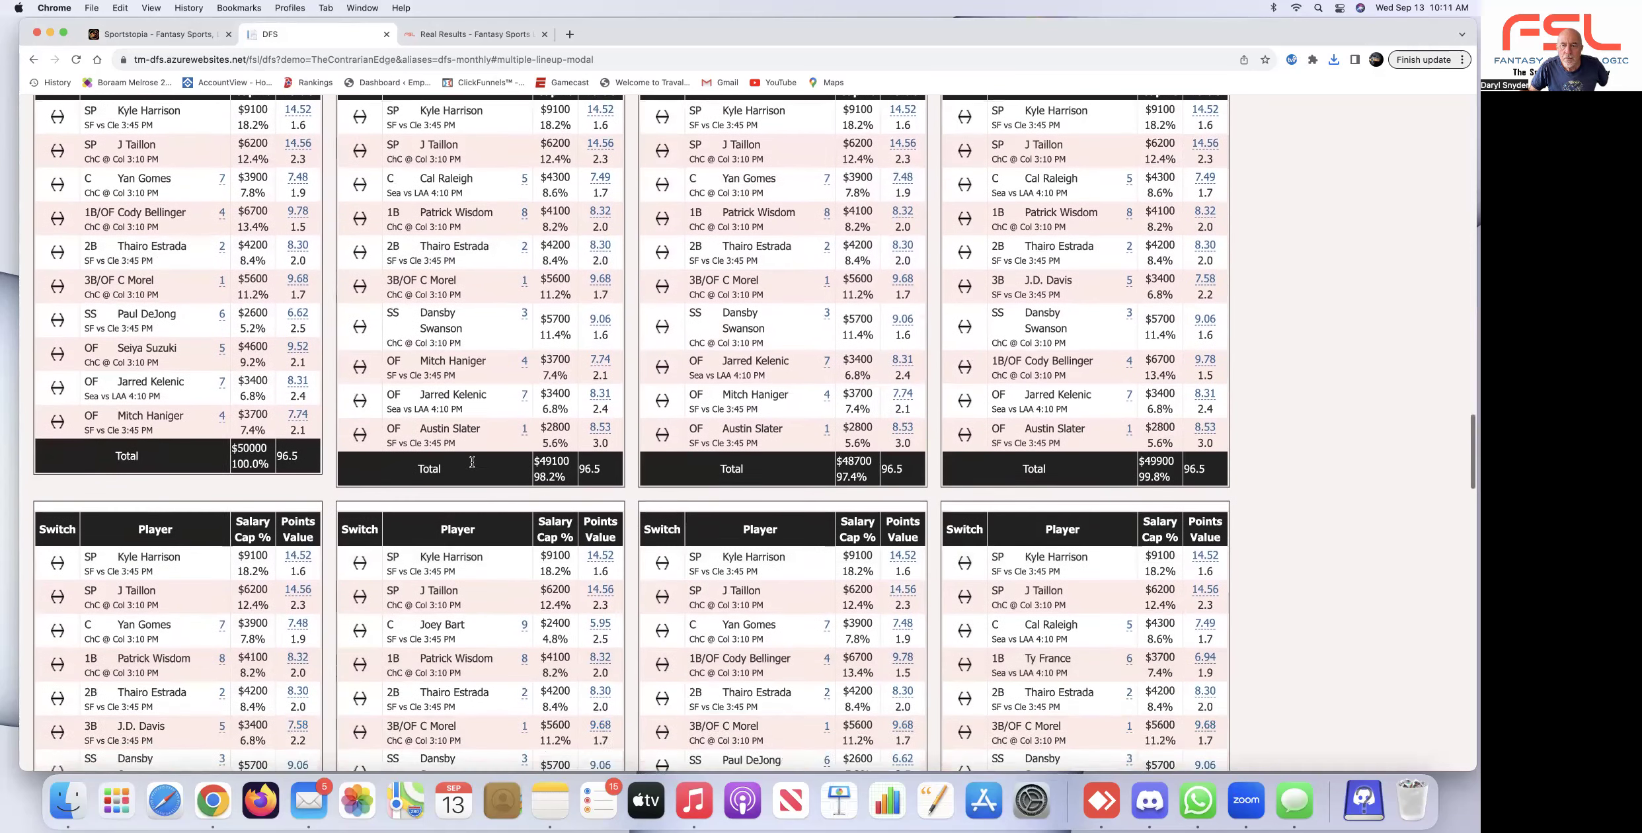
{"action": "scroll", "coordinate": [472, 465], "scroll_direction": "down", "scroll_amount": 2}
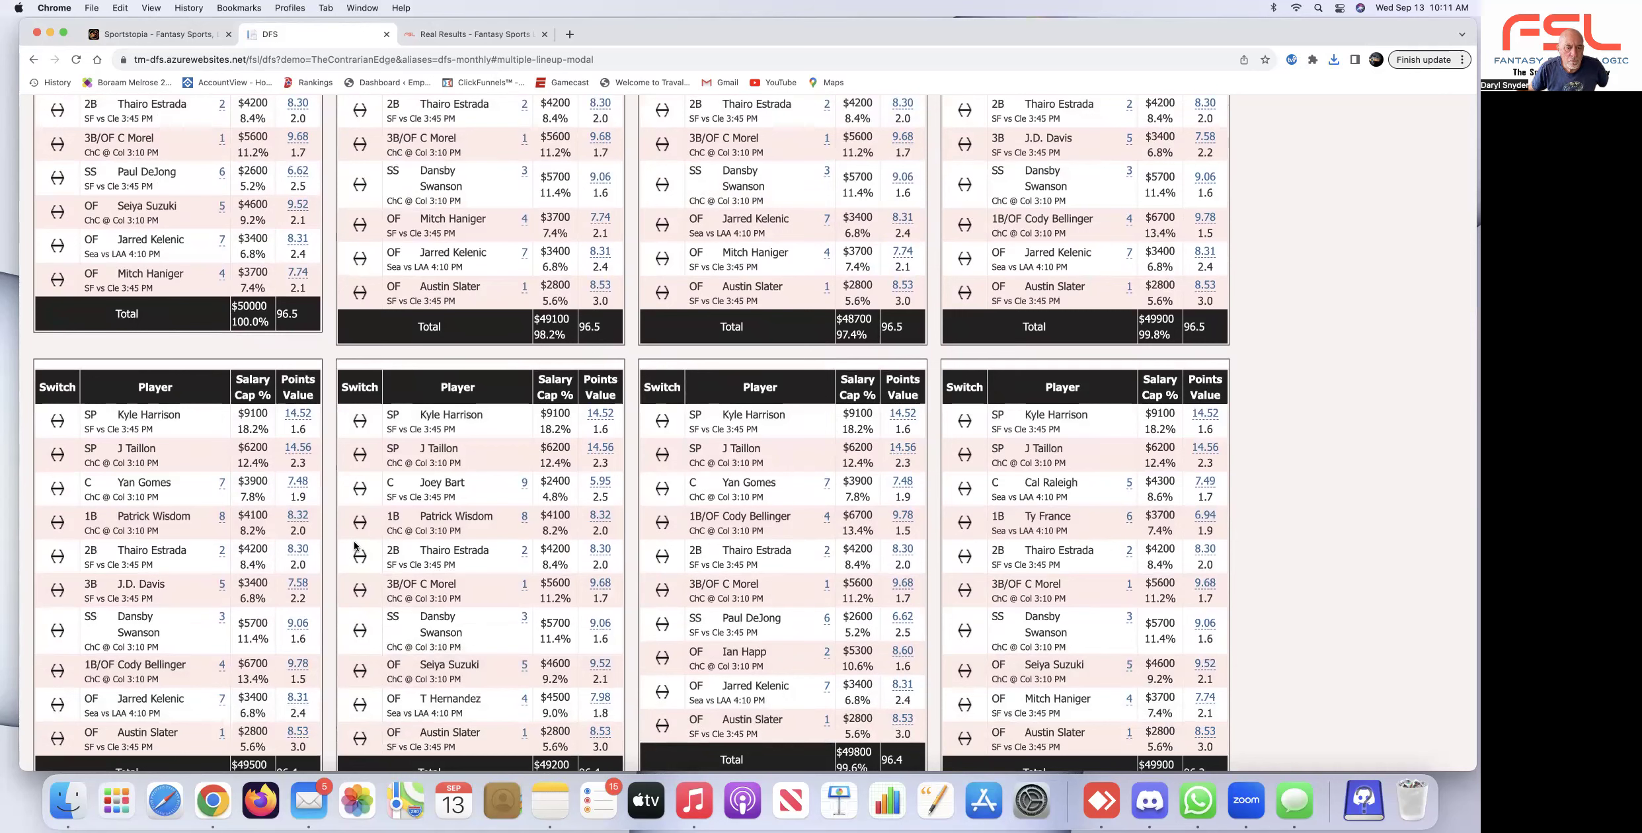
{"action": "scroll", "coordinate": [831, 522], "scroll_direction": "down", "scroll_amount": 4}
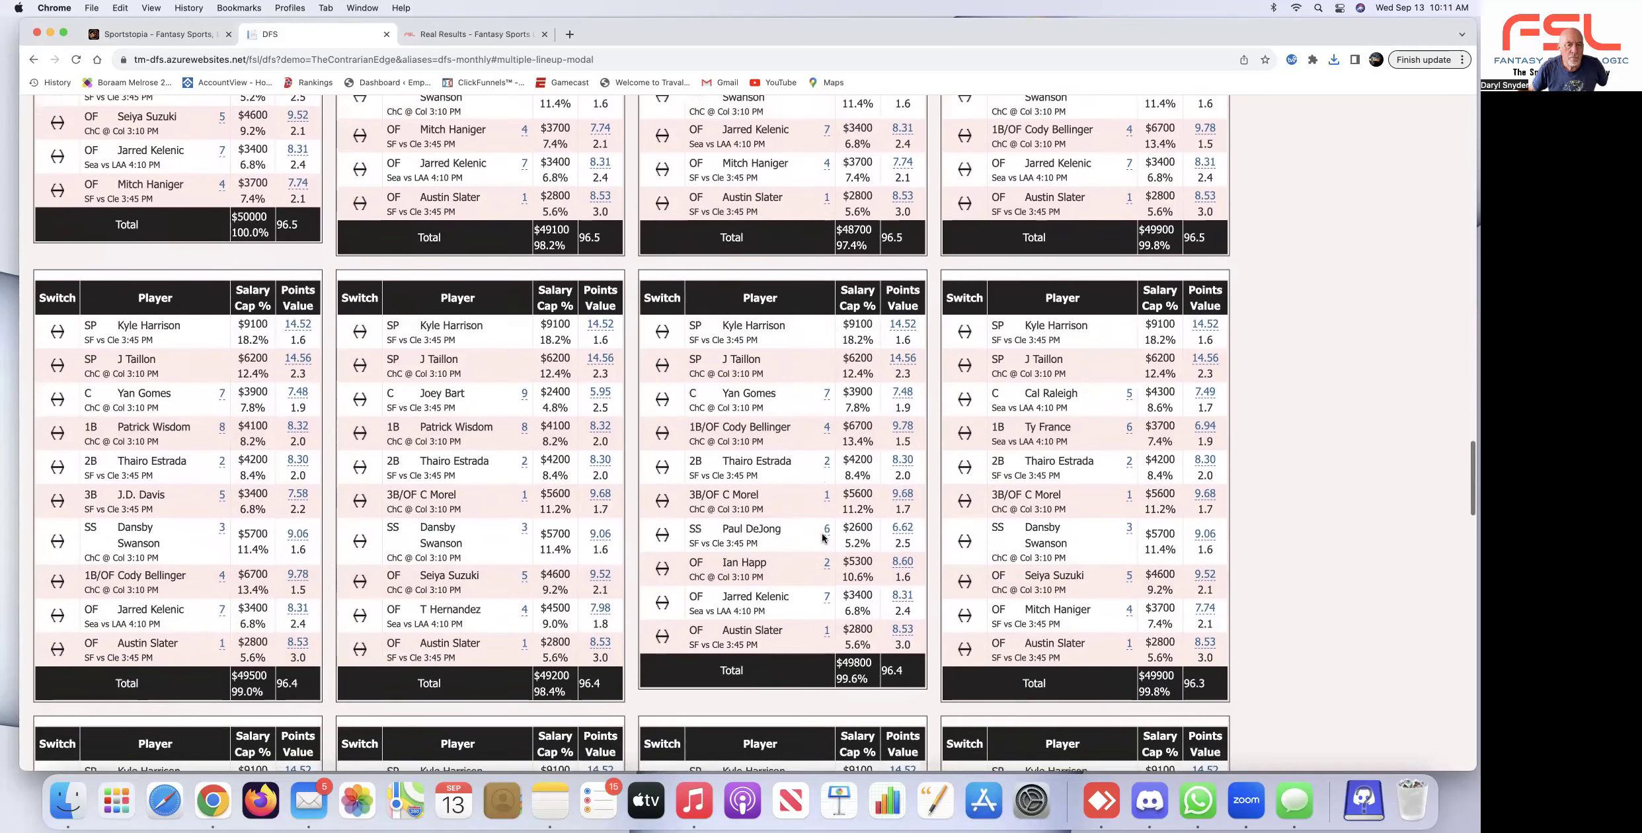
{"action": "scroll", "coordinate": [804, 532], "scroll_direction": "down", "scroll_amount": 12}
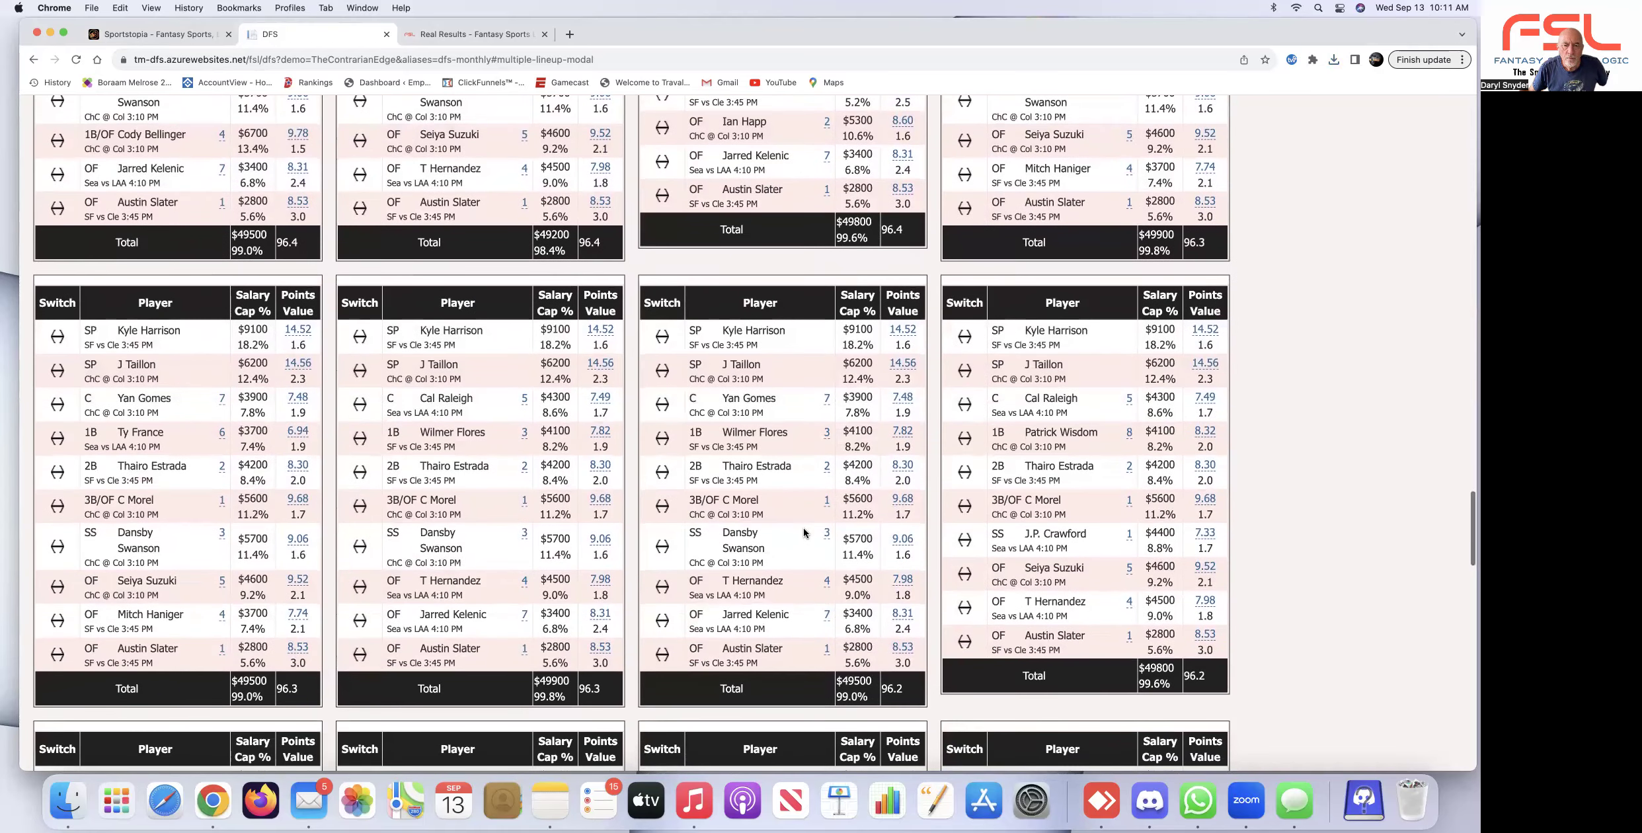
{"action": "scroll", "coordinate": [804, 533], "scroll_direction": "down", "scroll_amount": 3}
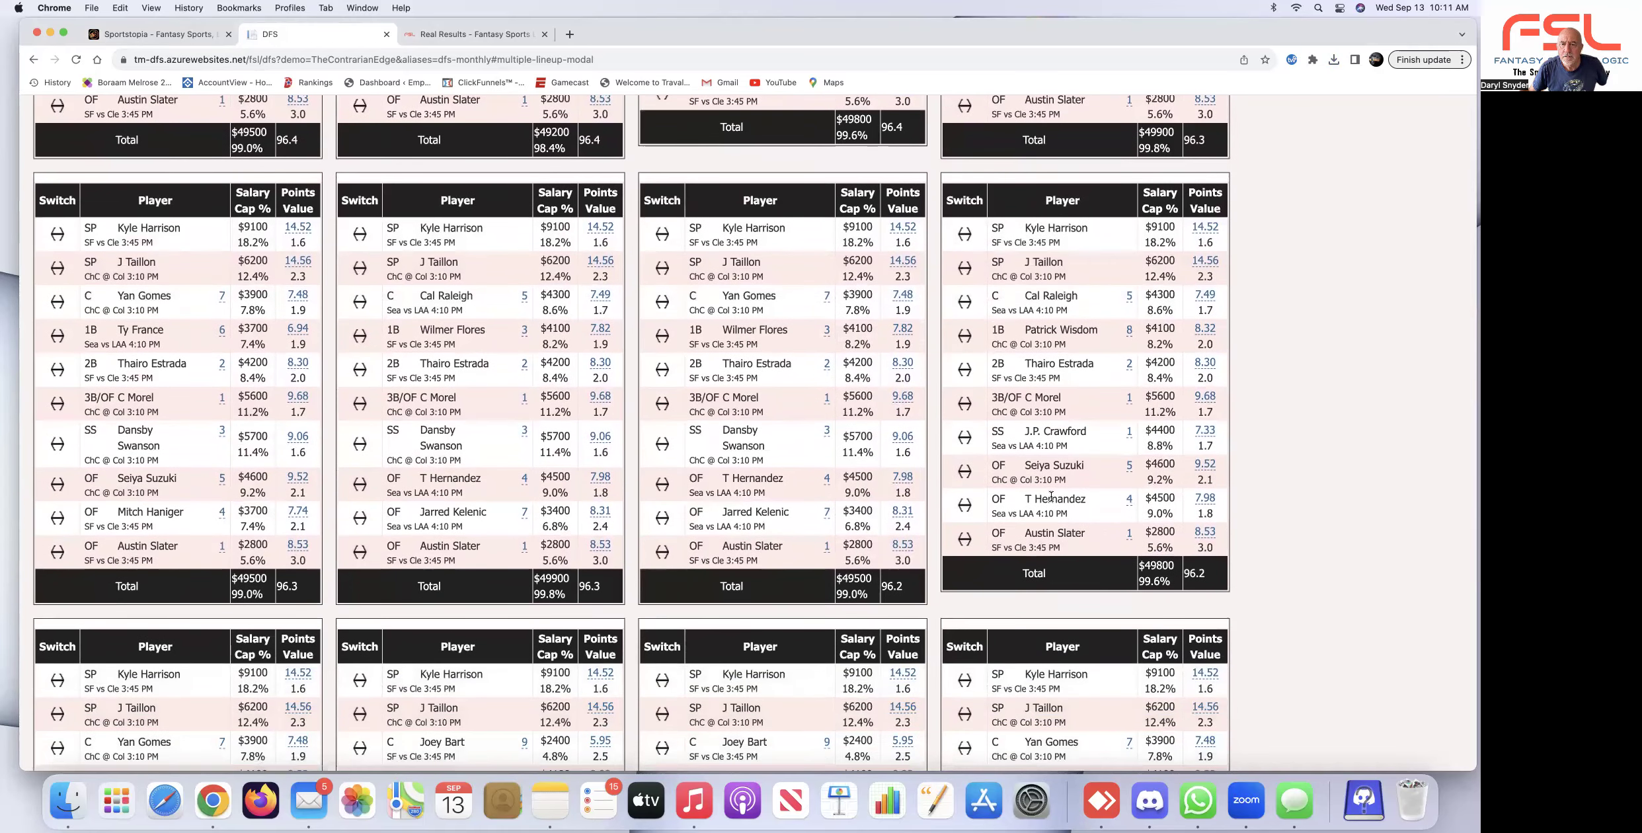
{"action": "scroll", "coordinate": [1052, 496], "scroll_direction": "down", "scroll_amount": 1}
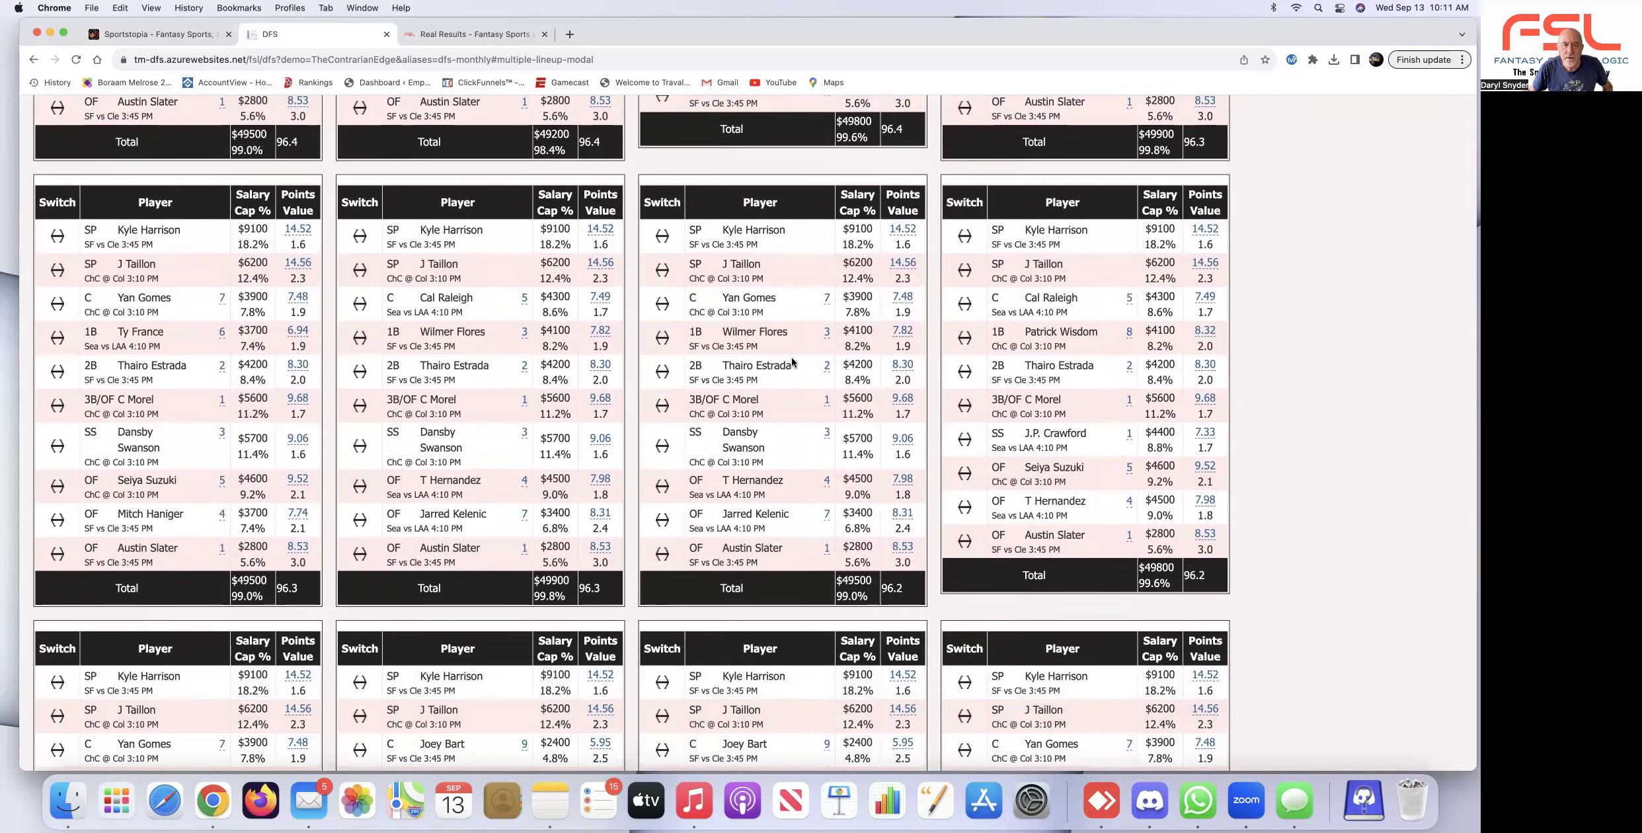
{"action": "scroll", "coordinate": [791, 363], "scroll_direction": "down", "scroll_amount": 6}
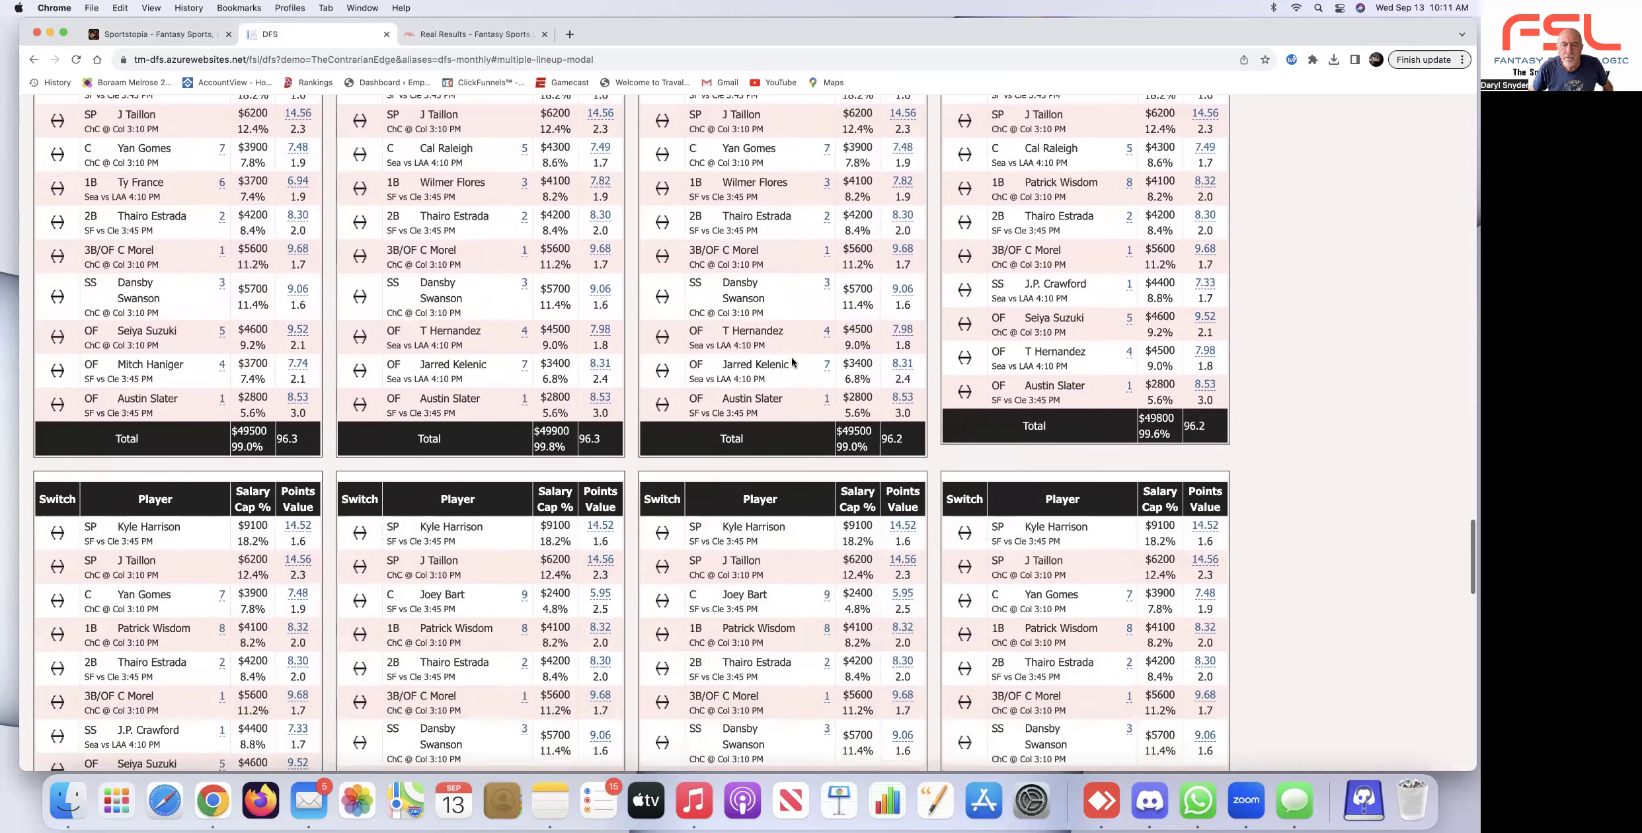
{"action": "scroll", "coordinate": [792, 362], "scroll_direction": "down", "scroll_amount": 5}
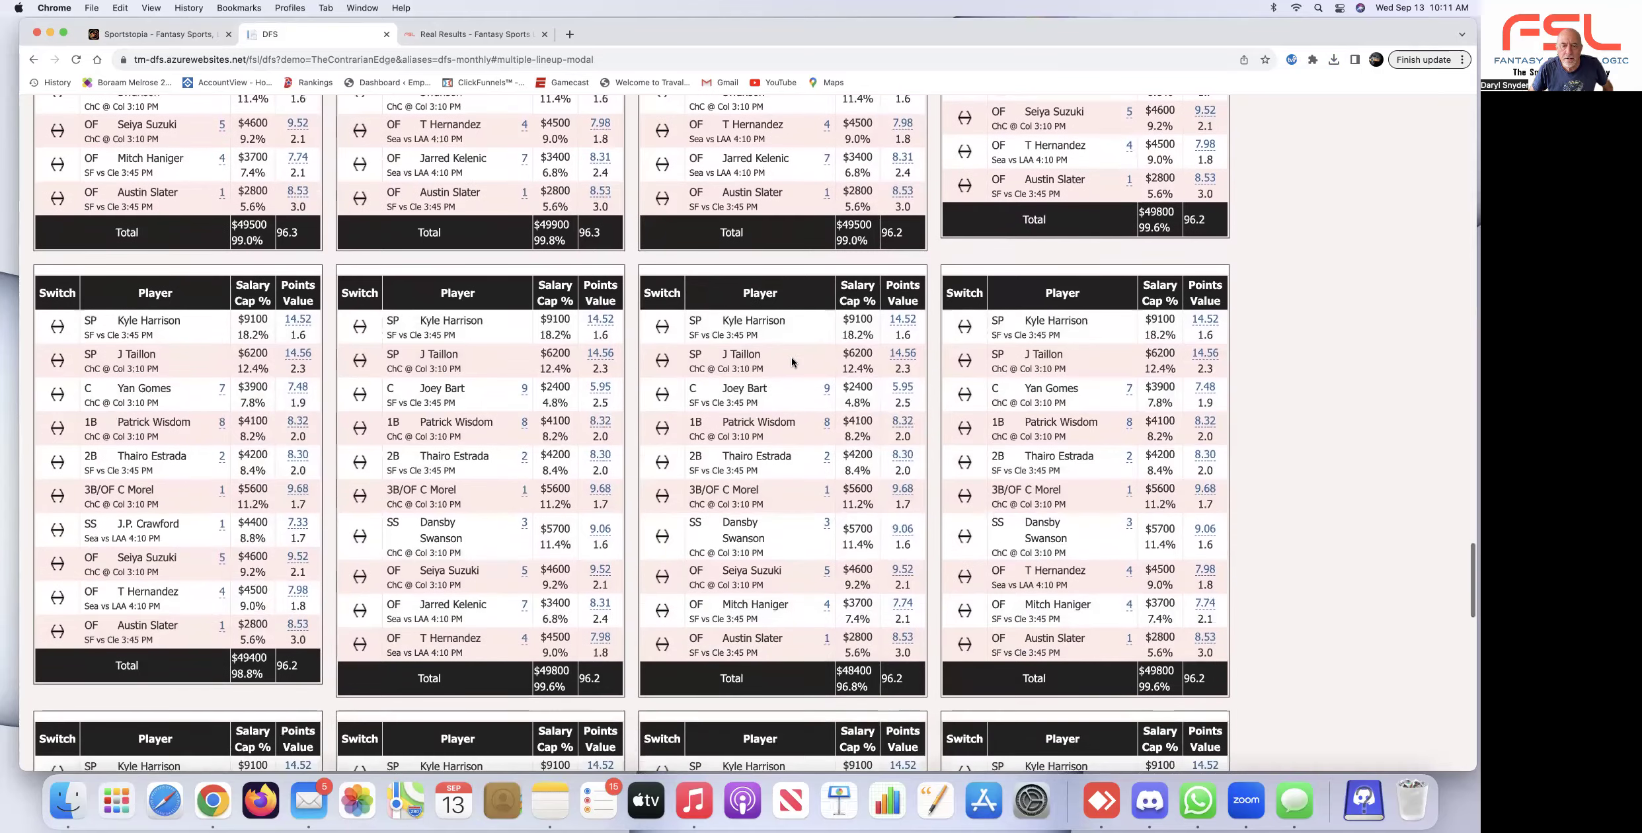
{"action": "scroll", "coordinate": [792, 363], "scroll_direction": "down", "scroll_amount": 10}
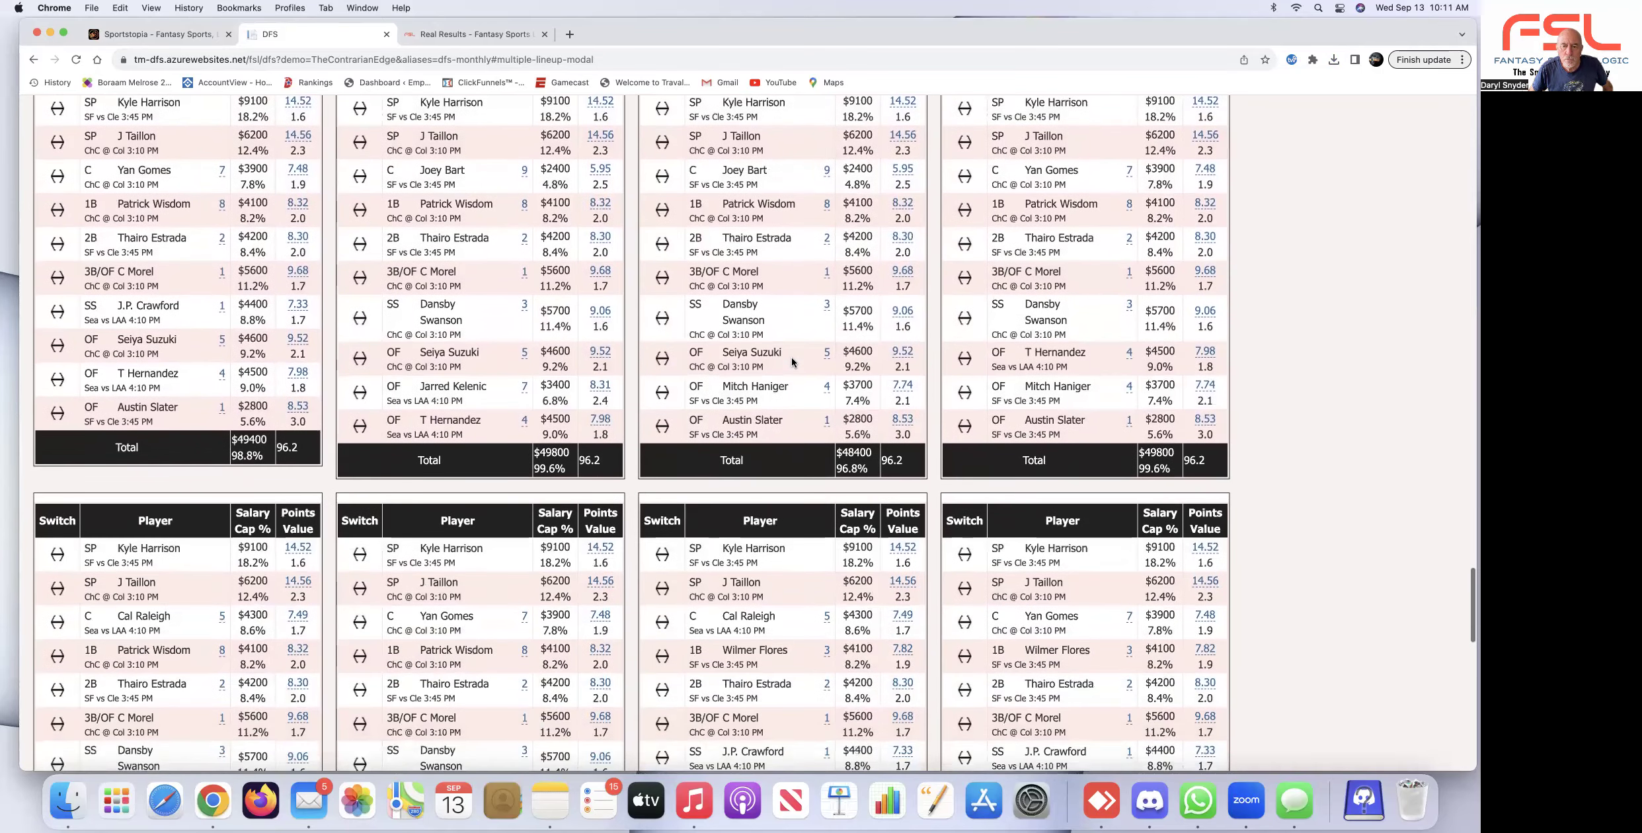
{"action": "scroll", "coordinate": [791, 362], "scroll_direction": "down", "scroll_amount": 5}
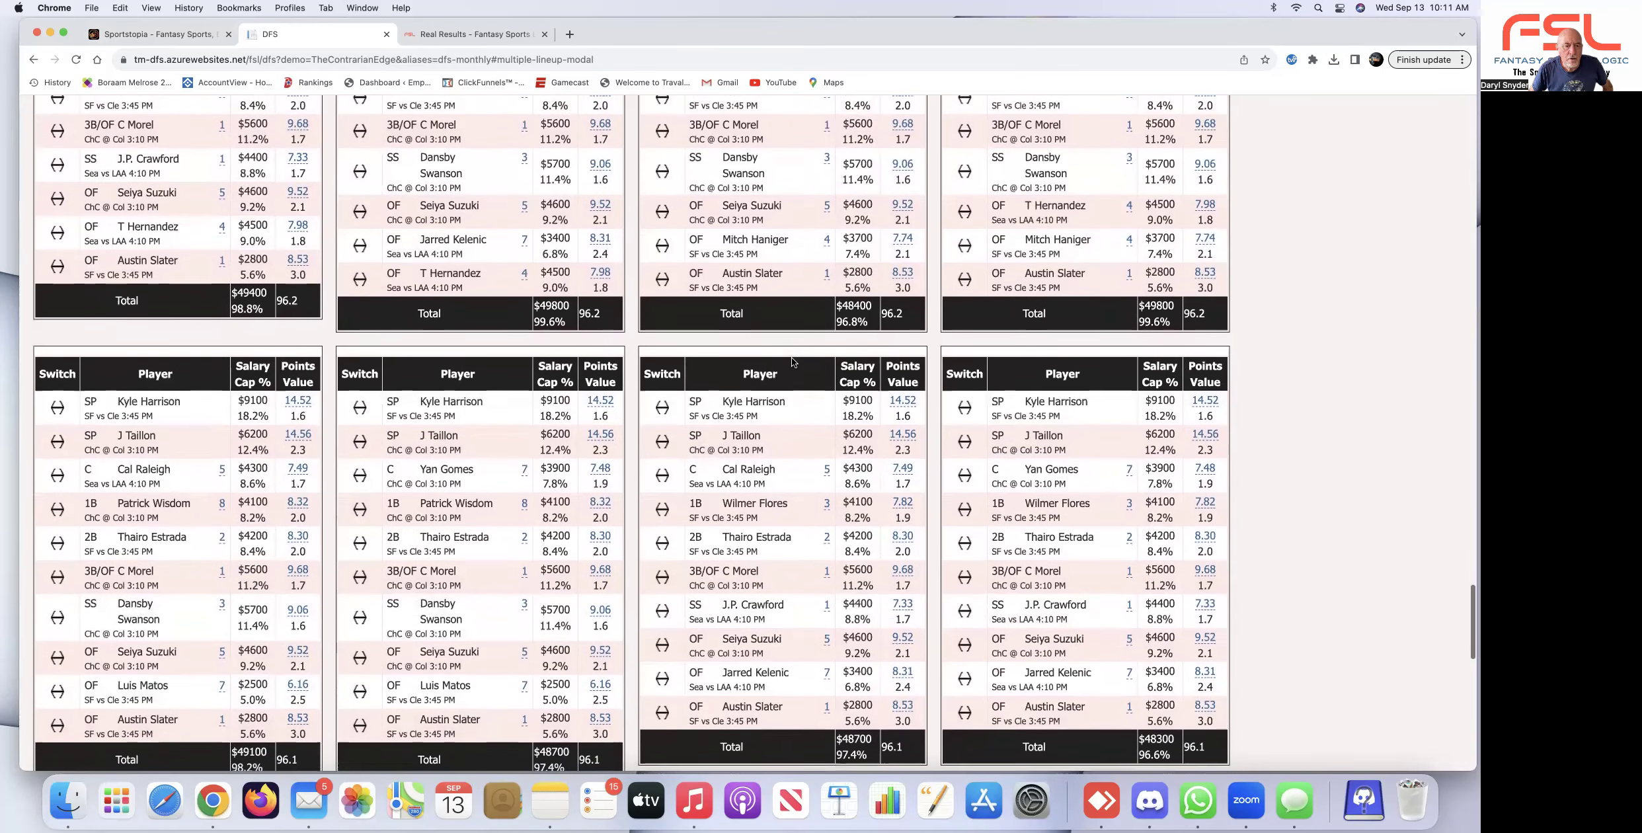
{"action": "scroll", "coordinate": [792, 362], "scroll_direction": "down", "scroll_amount": 5}
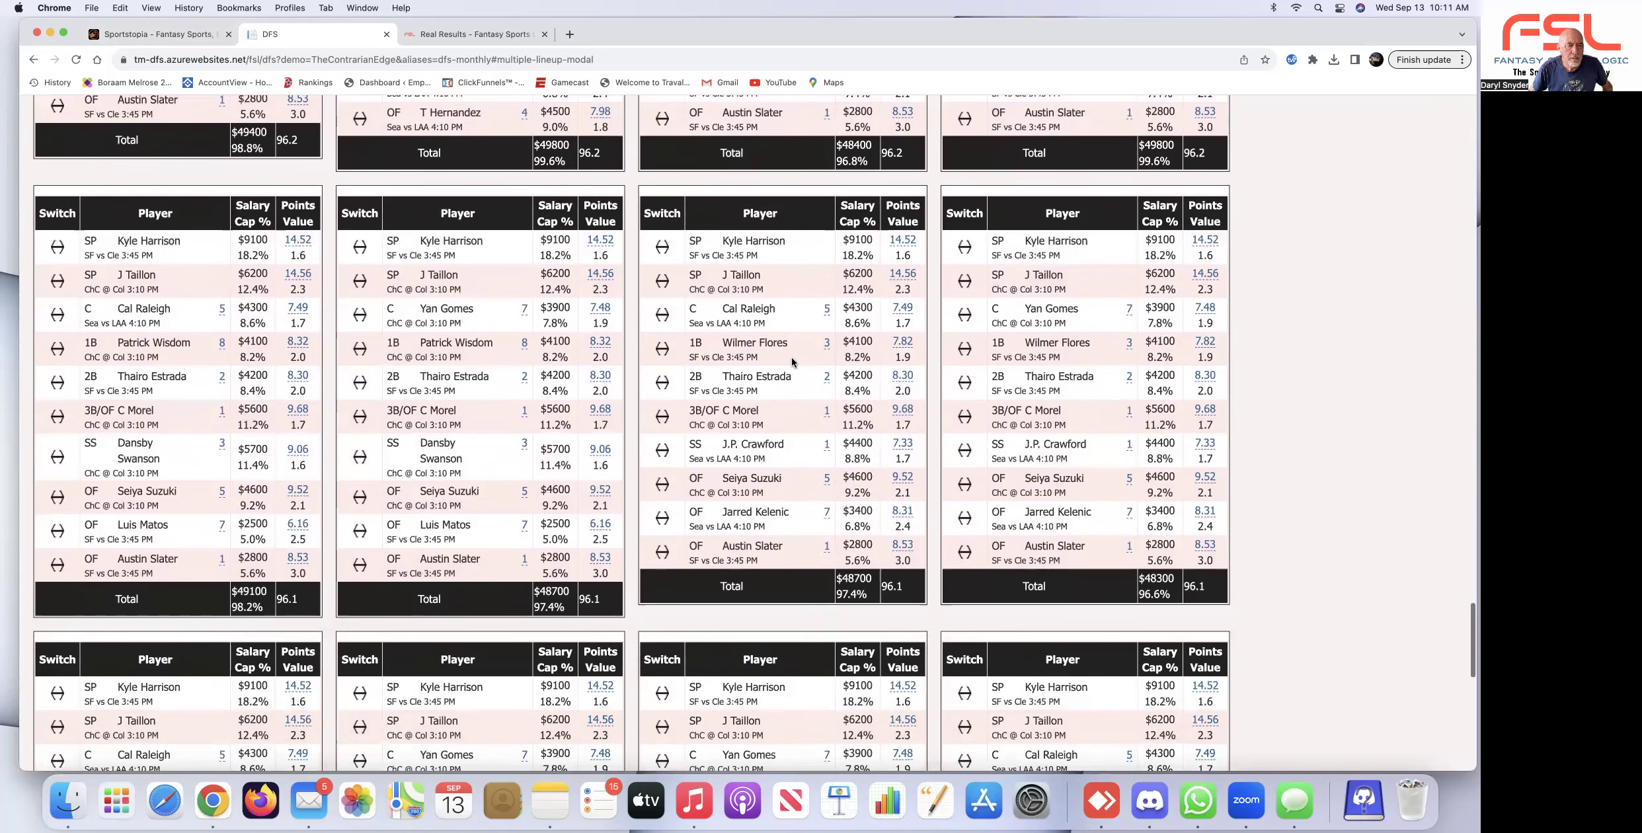
{"action": "scroll", "coordinate": [792, 362], "scroll_direction": "down", "scroll_amount": 2}
{"action": "scroll", "coordinate": [791, 360], "scroll_direction": "down", "scroll_amount": 5}
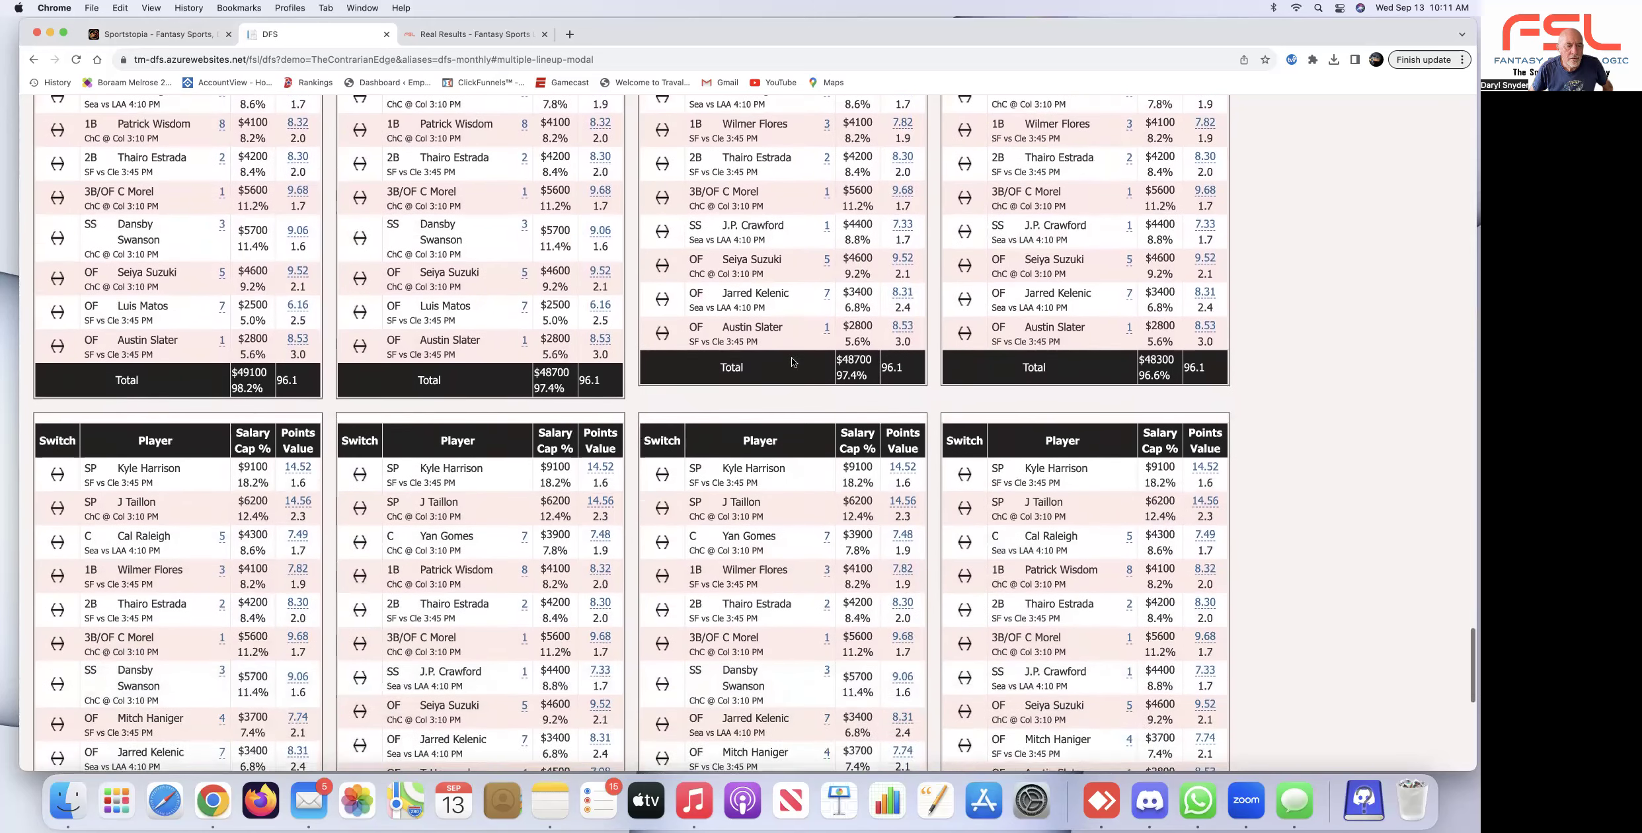
{"action": "scroll", "coordinate": [792, 361], "scroll_direction": "down", "scroll_amount": 6}
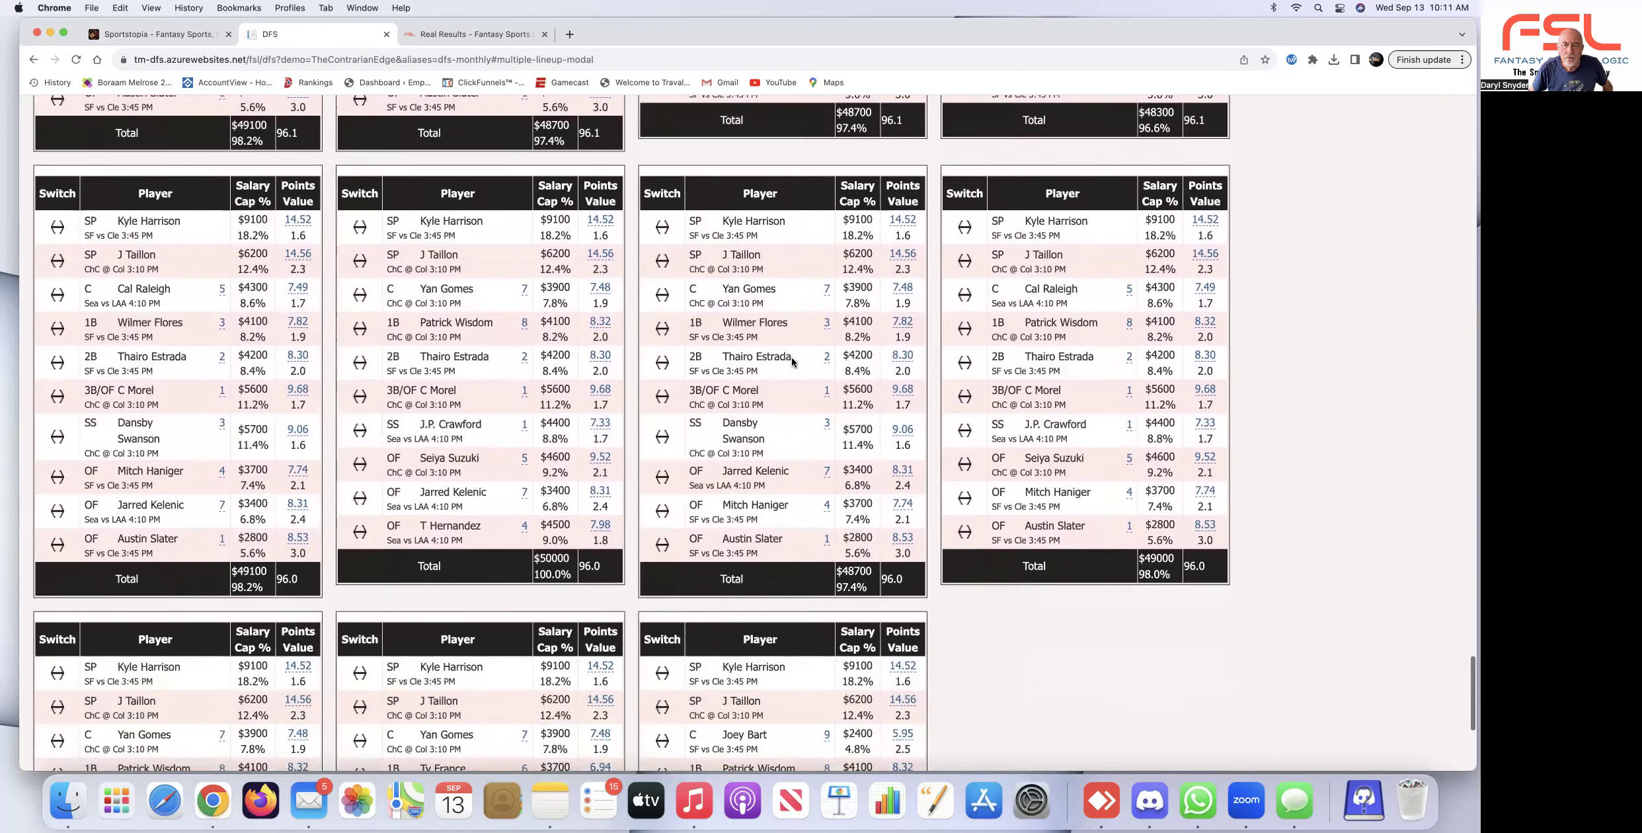
{"action": "scroll", "coordinate": [792, 360], "scroll_direction": "down", "scroll_amount": 3}
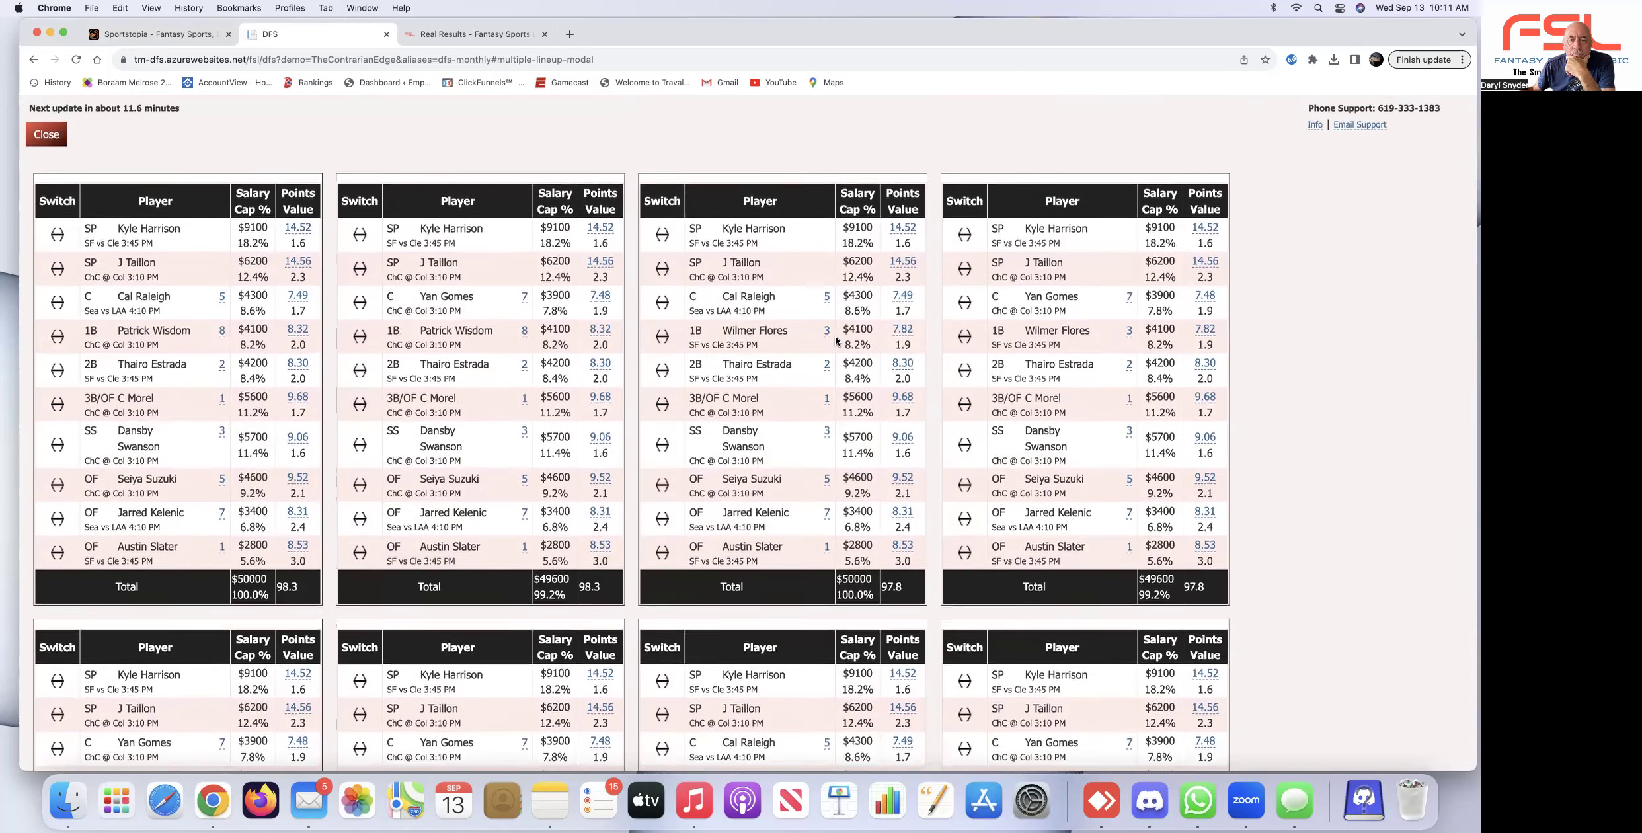
{"action": "left_click", "coordinate": [45, 132]}
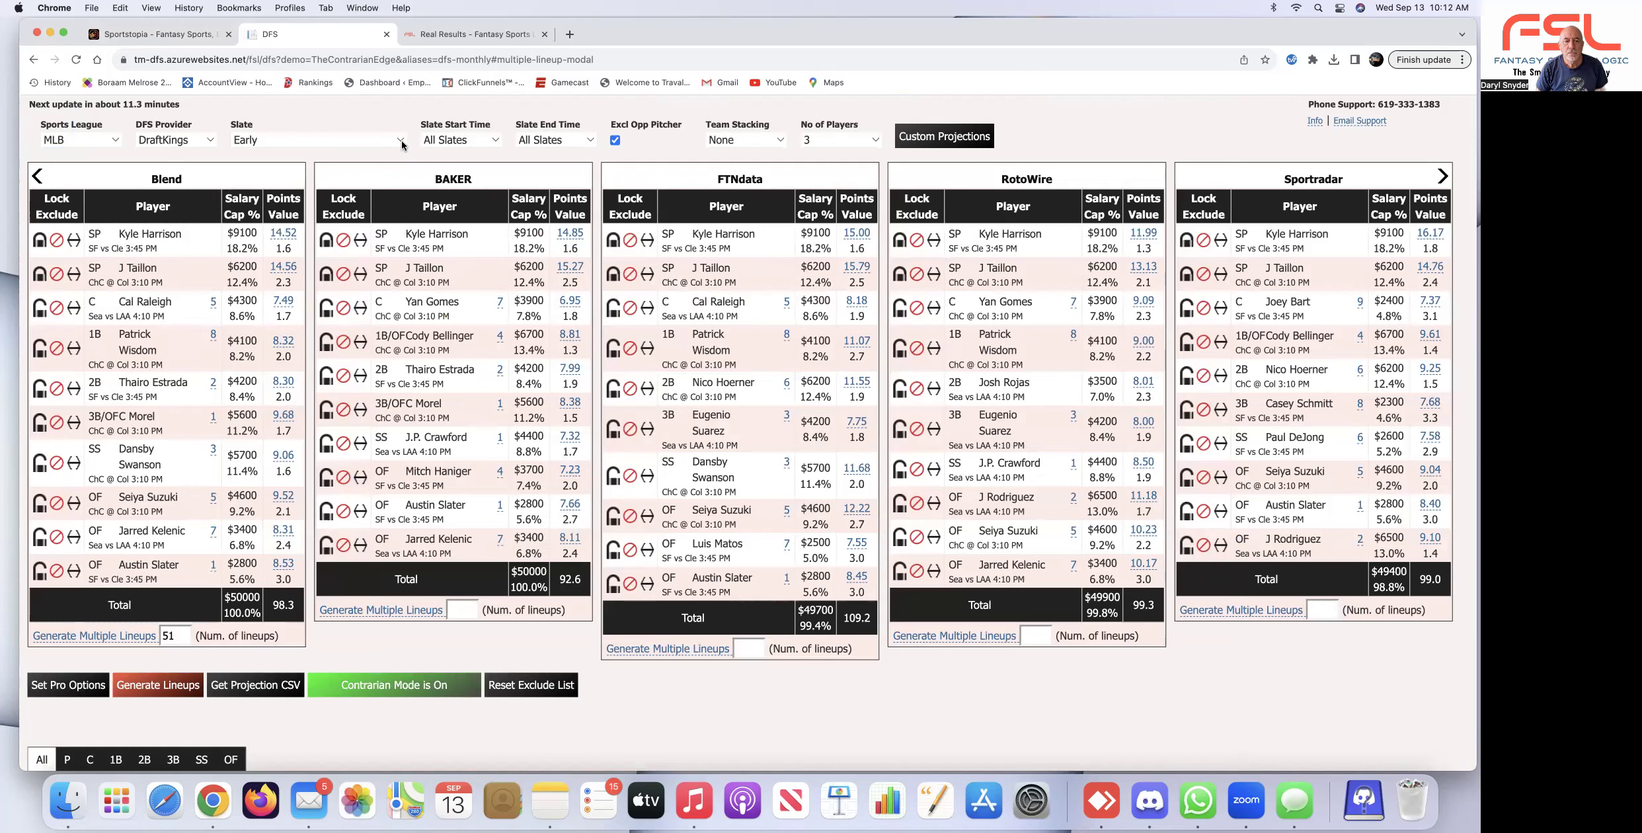
{"action": "scroll", "coordinate": [267, 236], "scroll_direction": "down", "scroll_amount": 5}
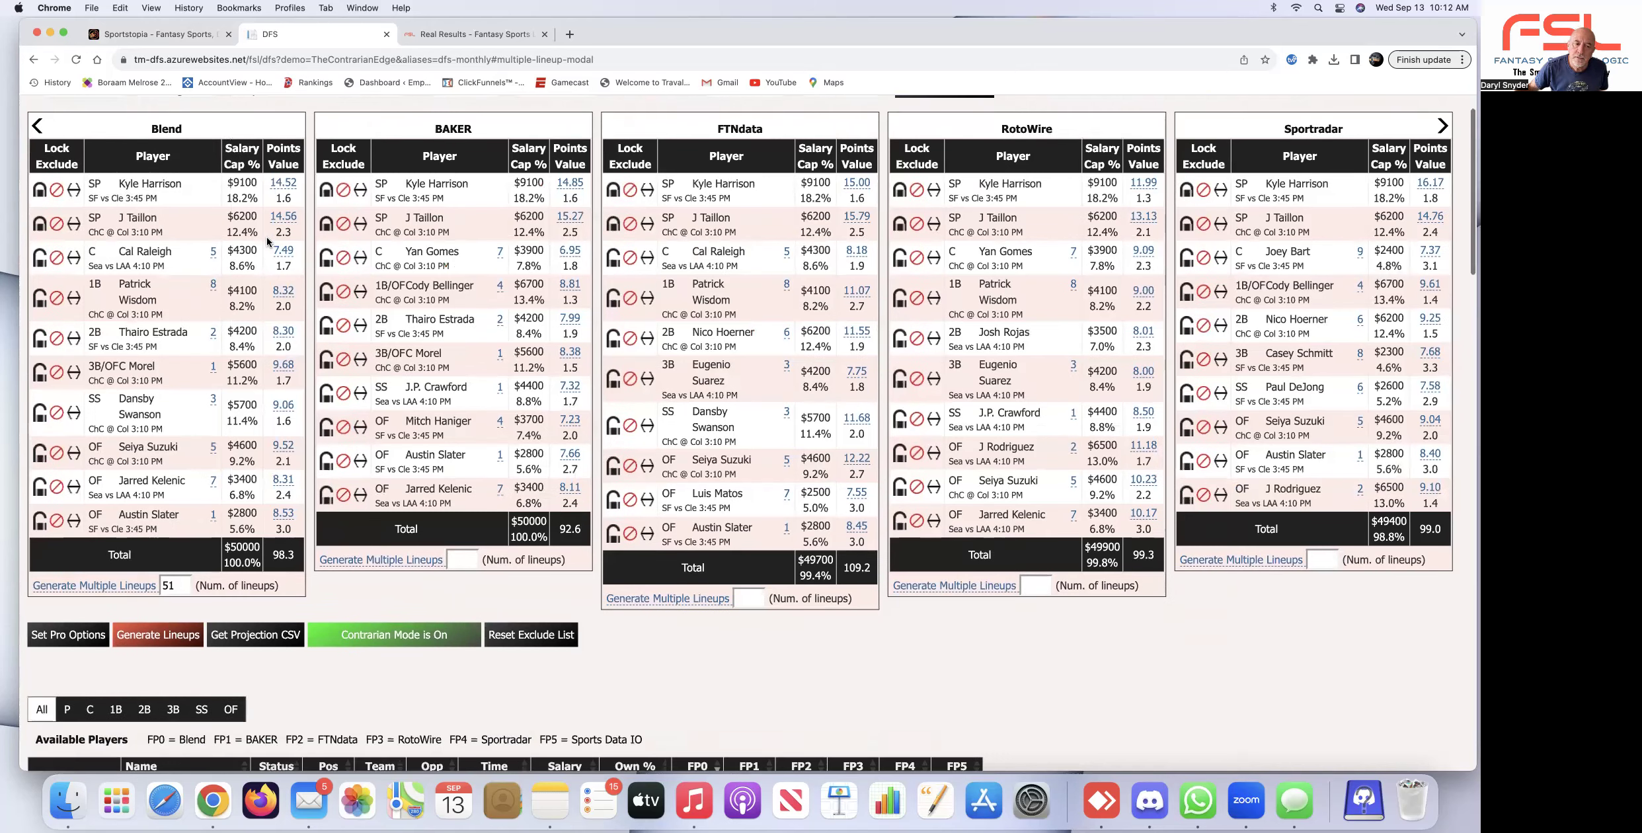
Set team stacking to Sea and generate the lineups for all projection sources.
{"action": "scroll", "coordinate": [267, 238], "scroll_direction": "up", "scroll_amount": 5}
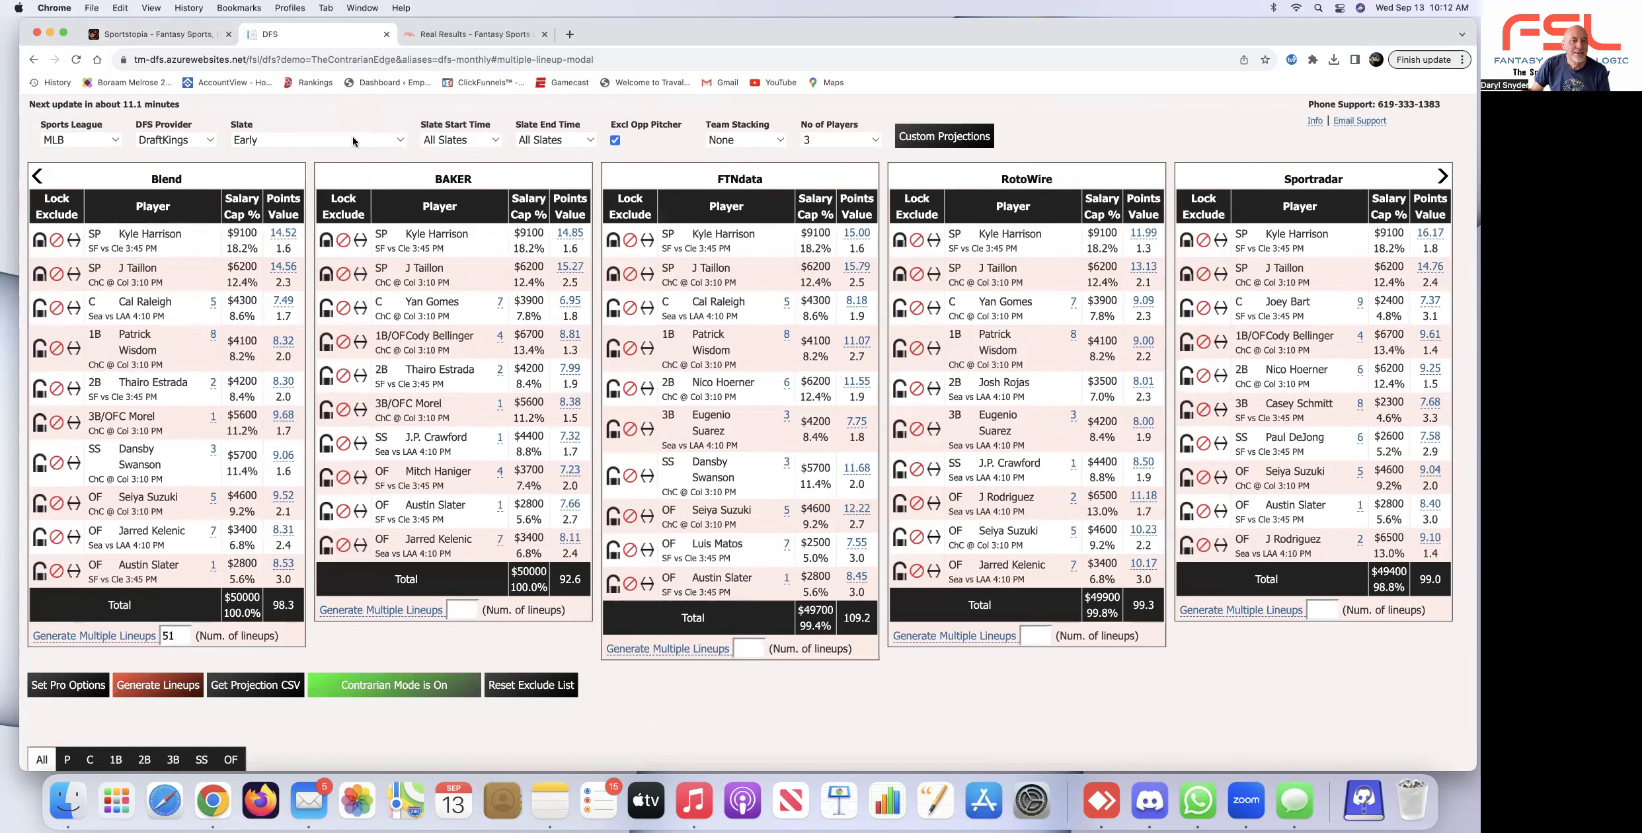
{"action": "scroll", "coordinate": [353, 137], "scroll_direction": "down", "scroll_amount": 1}
{"action": "scroll", "coordinate": [353, 136], "scroll_direction": "up", "scroll_amount": 1}
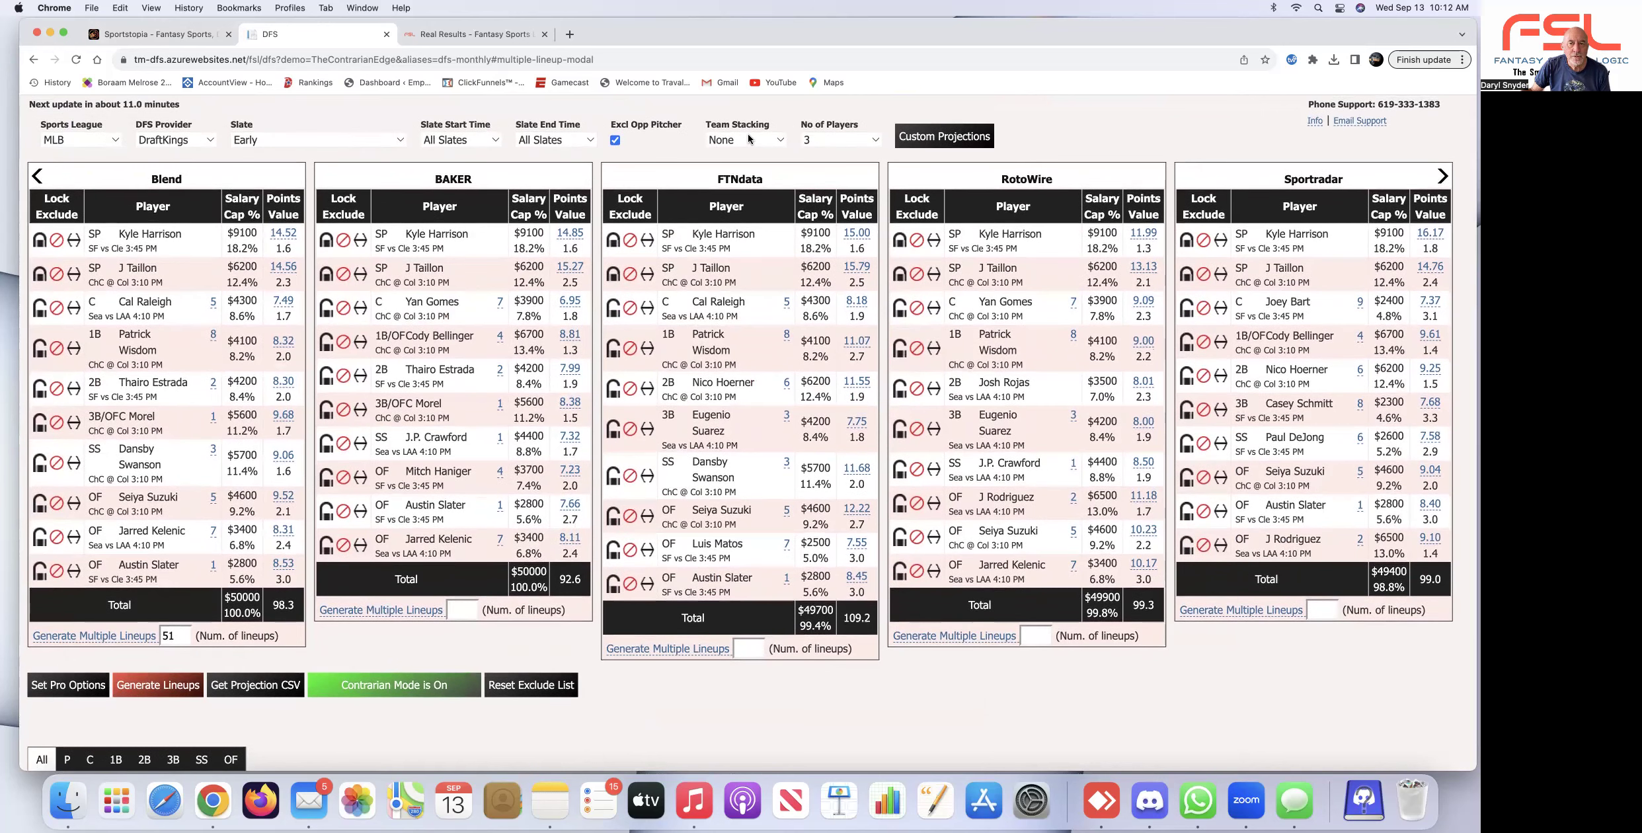
{"action": "left_click", "coordinate": [782, 141]}
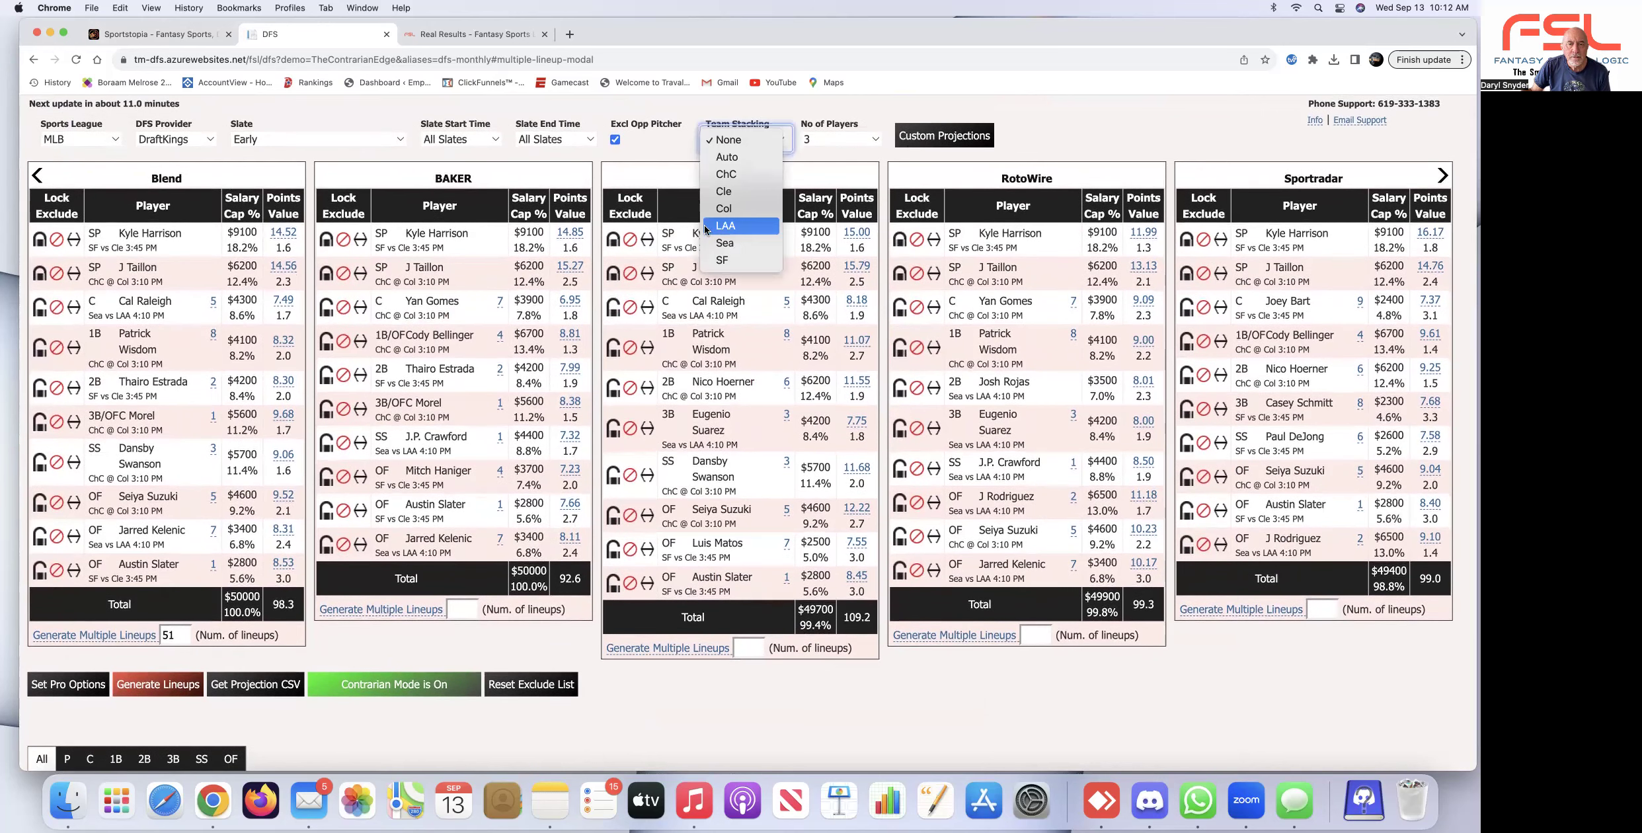
{"action": "left_click", "coordinate": [722, 243]}
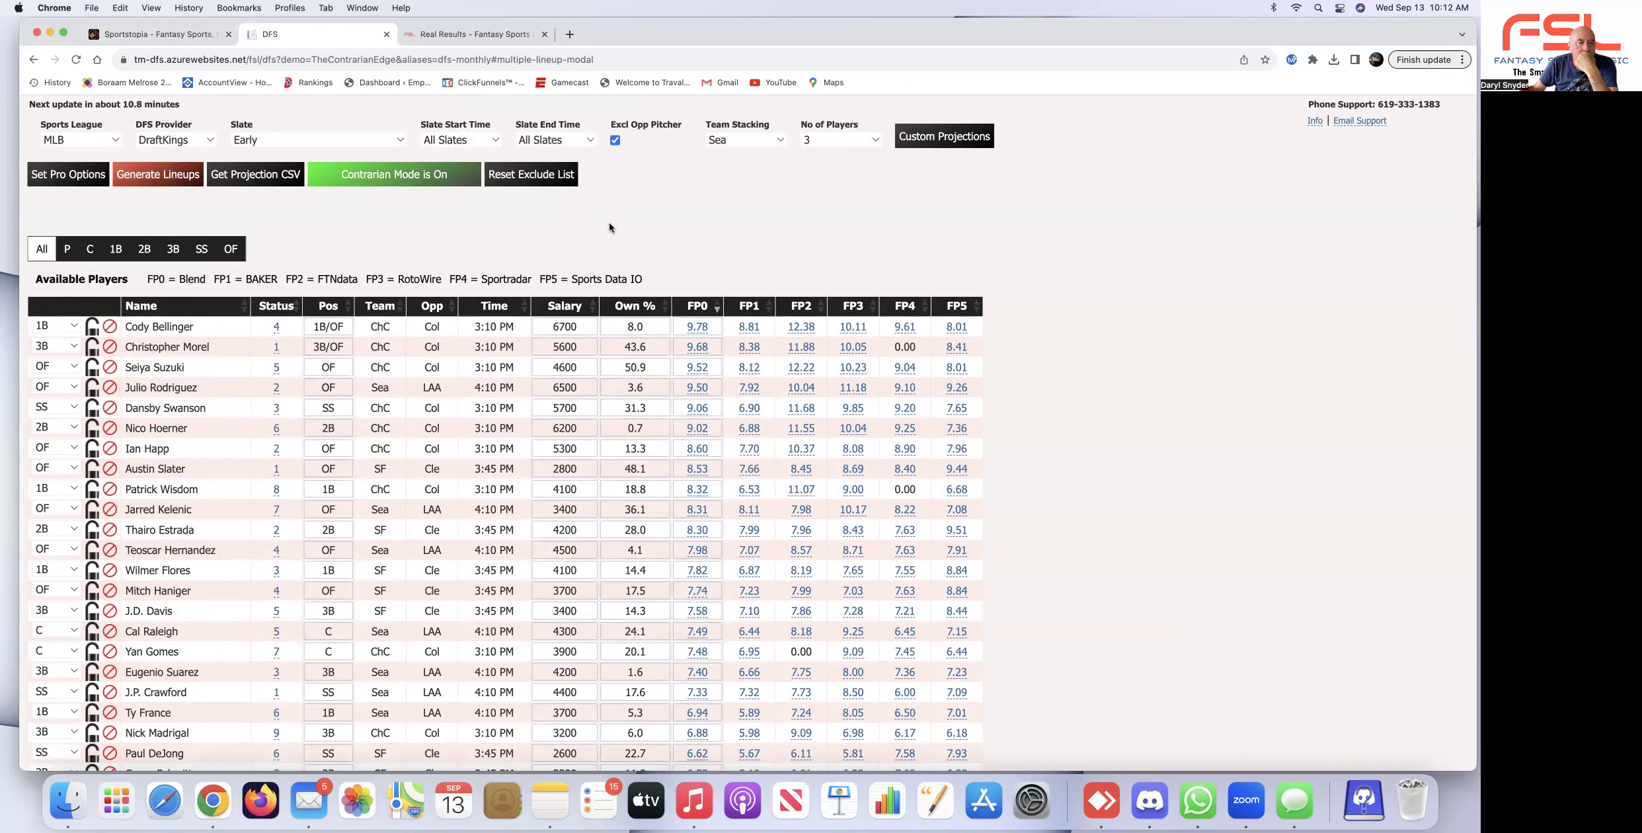
{"action": "left_click", "coordinate": [144, 176]}
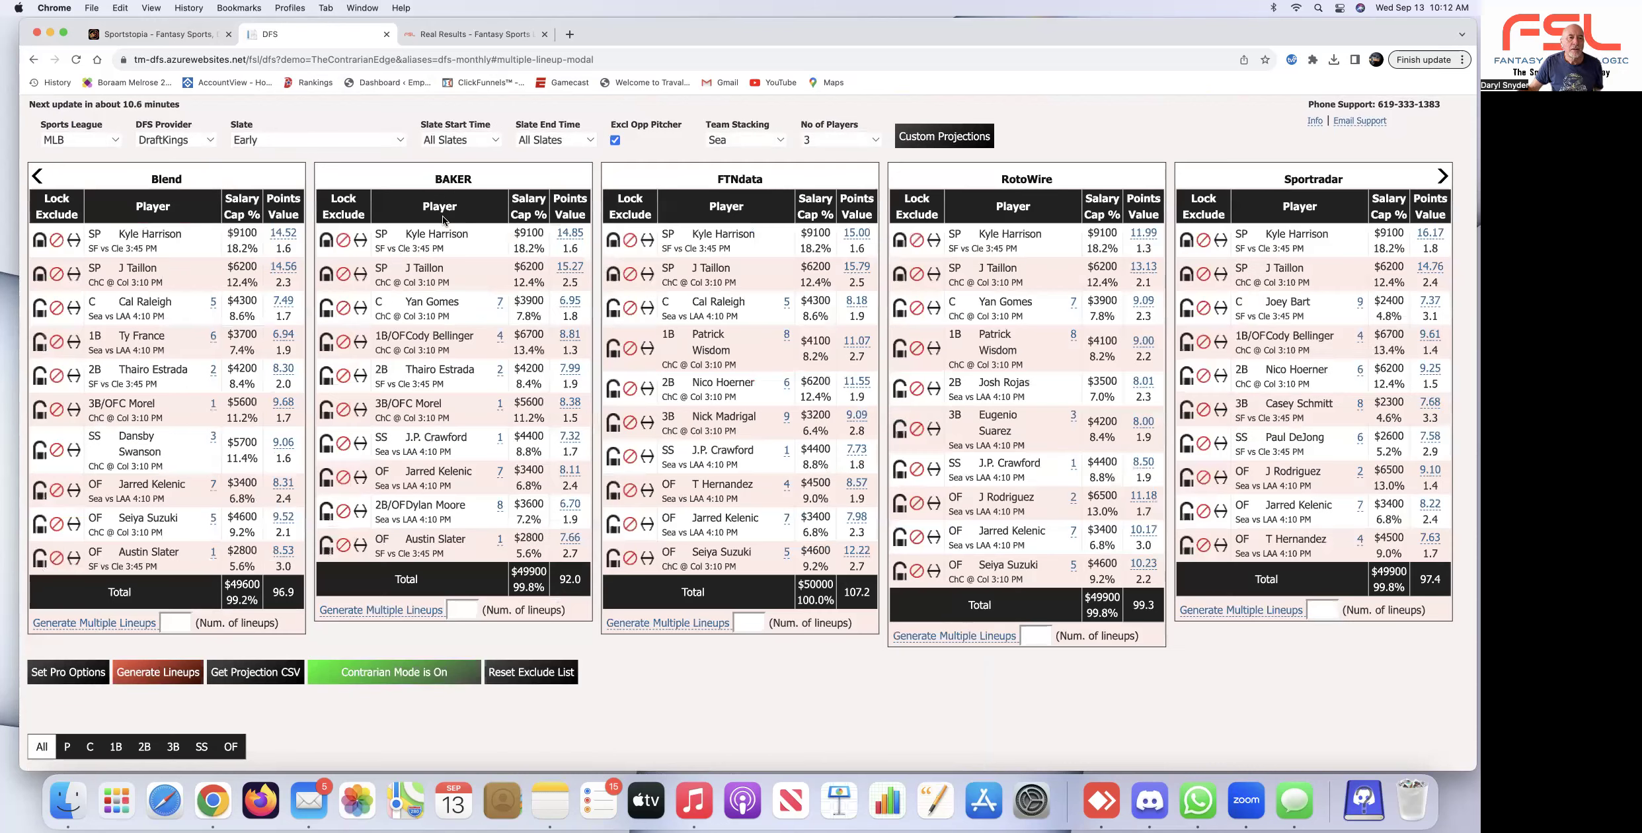
Examine the Seattle-stacked lineups across the projection sources and compare them with the available players' projections.
{"action": "scroll", "coordinate": [301, 299], "scroll_direction": "down", "scroll_amount": 1}
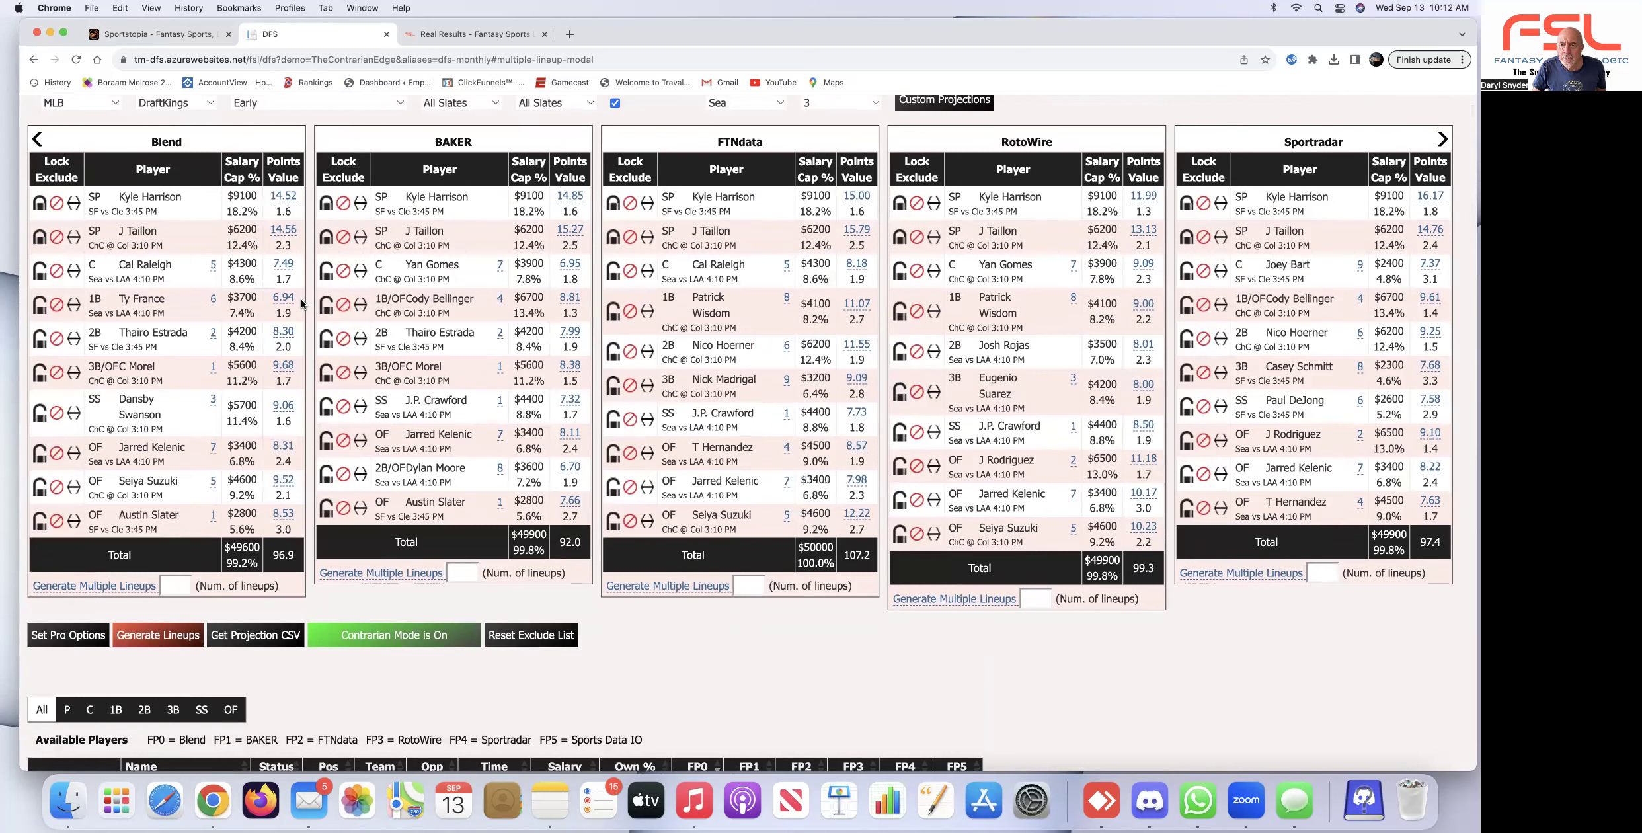
{"action": "scroll", "coordinate": [1036, 412], "scroll_direction": "up", "scroll_amount": 1}
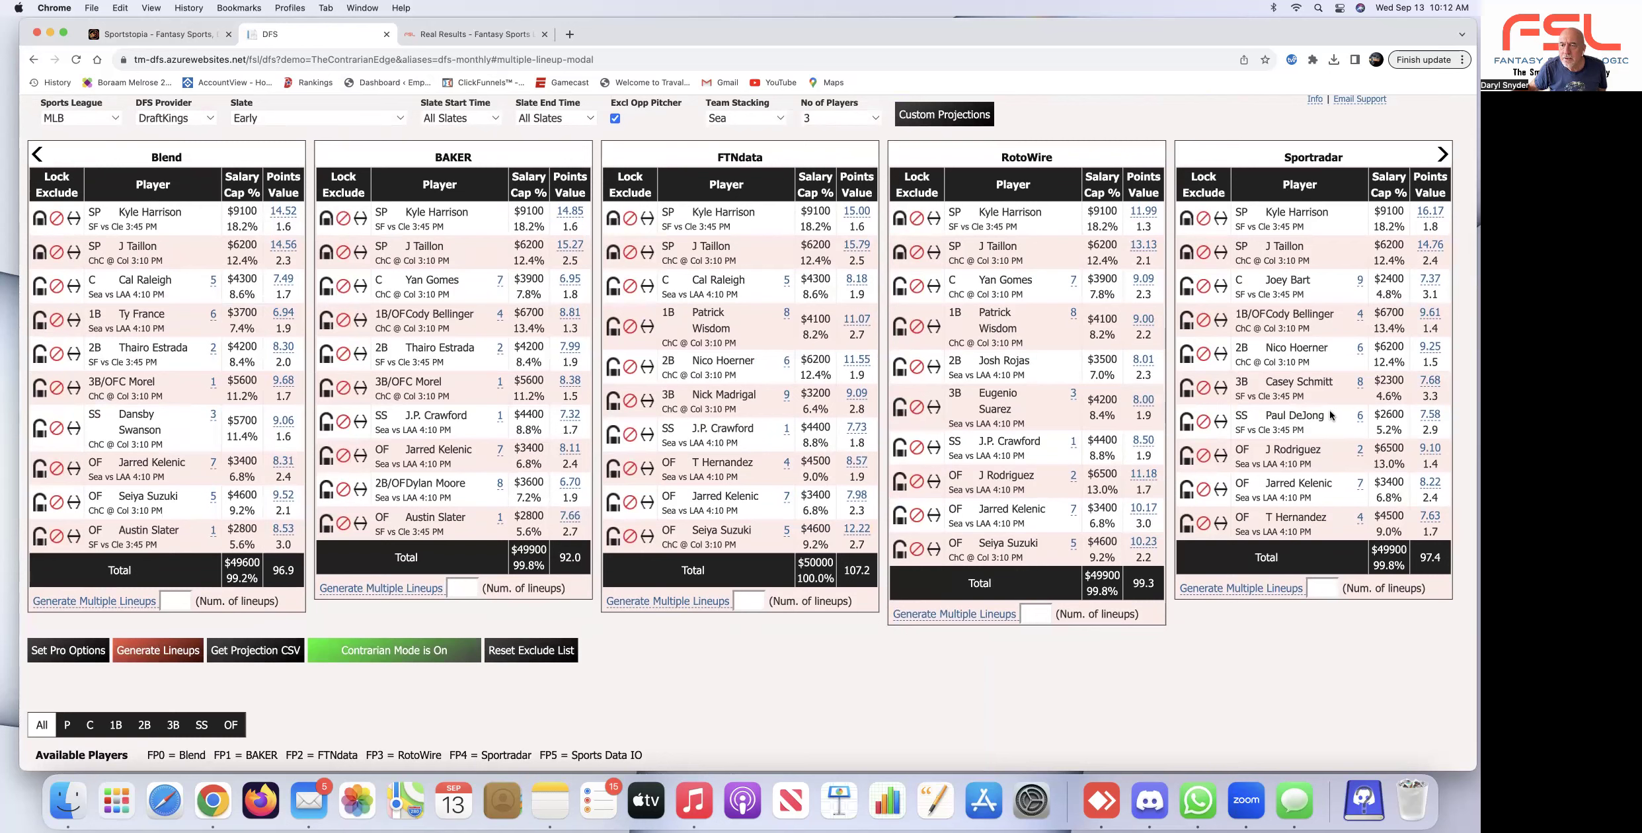
{"action": "scroll", "coordinate": [269, 332], "scroll_direction": "down", "scroll_amount": 2}
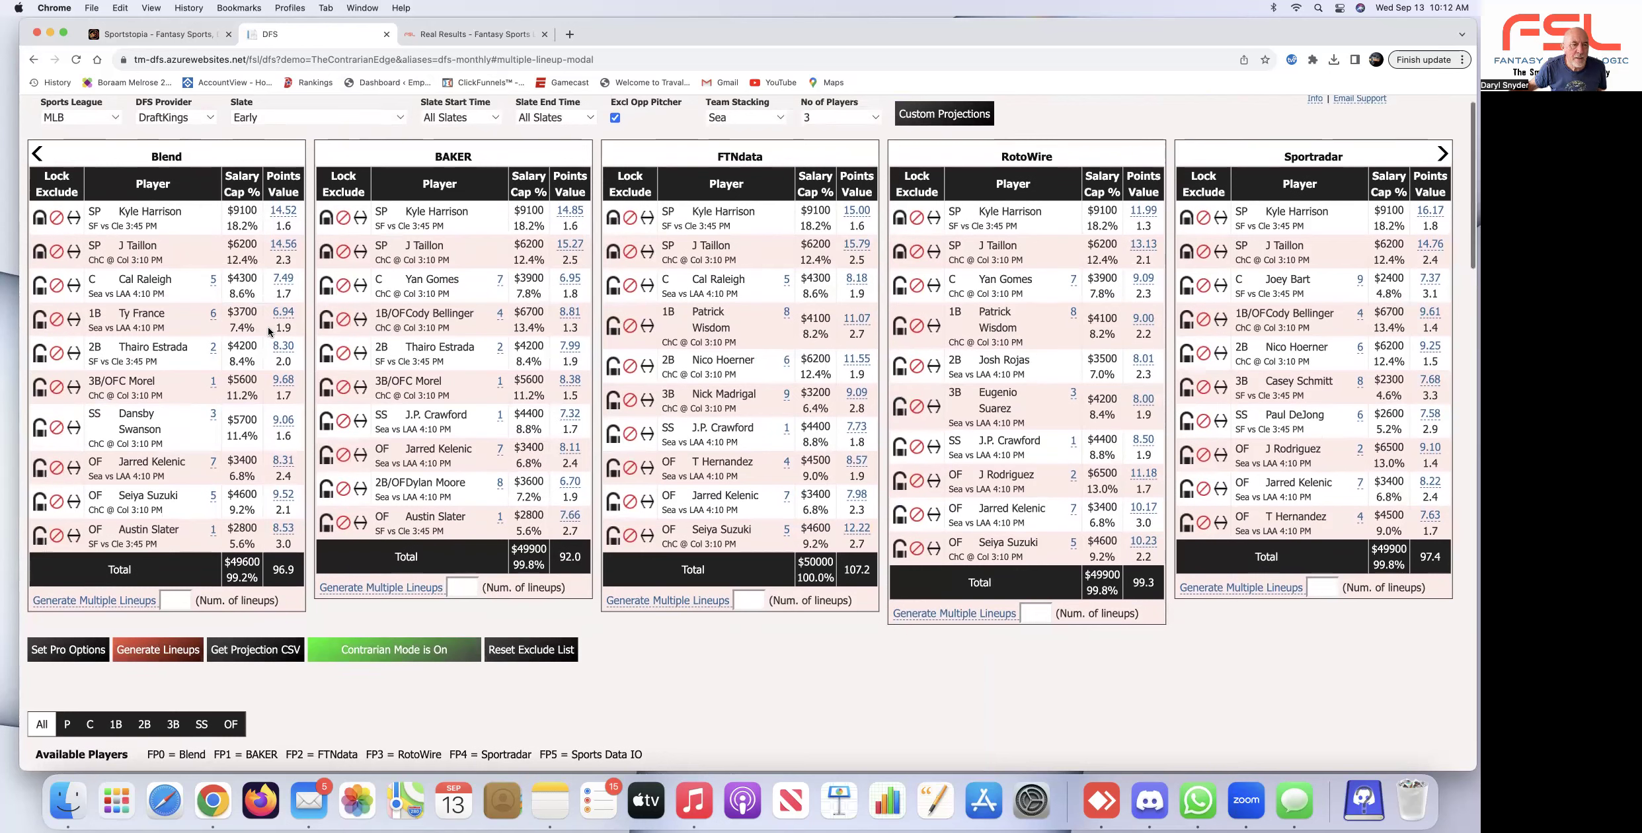
{"action": "scroll", "coordinate": [268, 327], "scroll_direction": "down", "scroll_amount": 6}
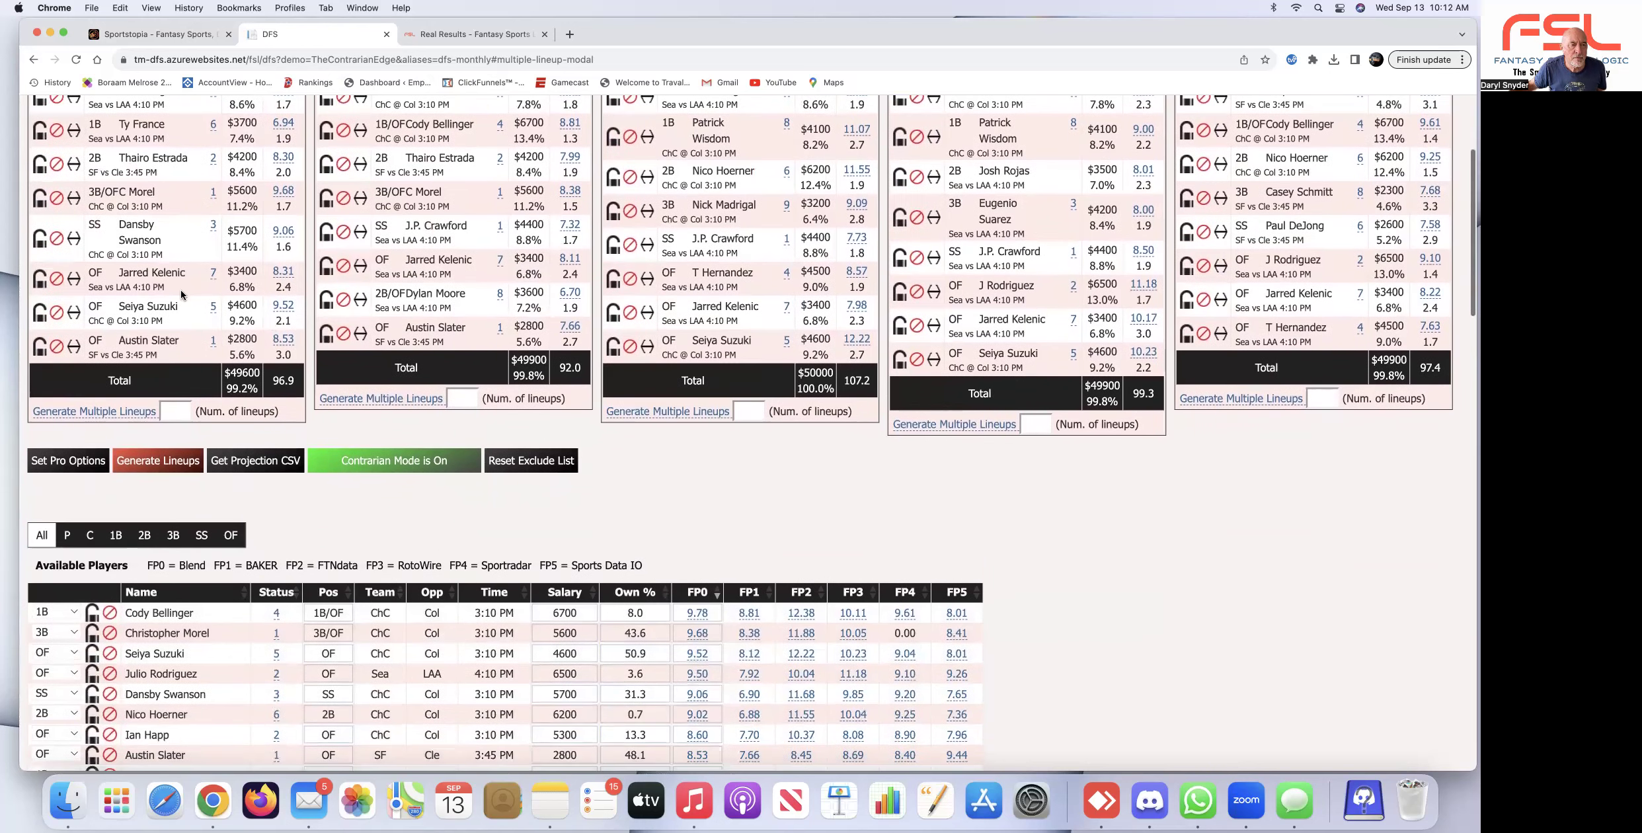
{"action": "scroll", "coordinate": [36, 245], "scroll_direction": "up", "scroll_amount": 1}
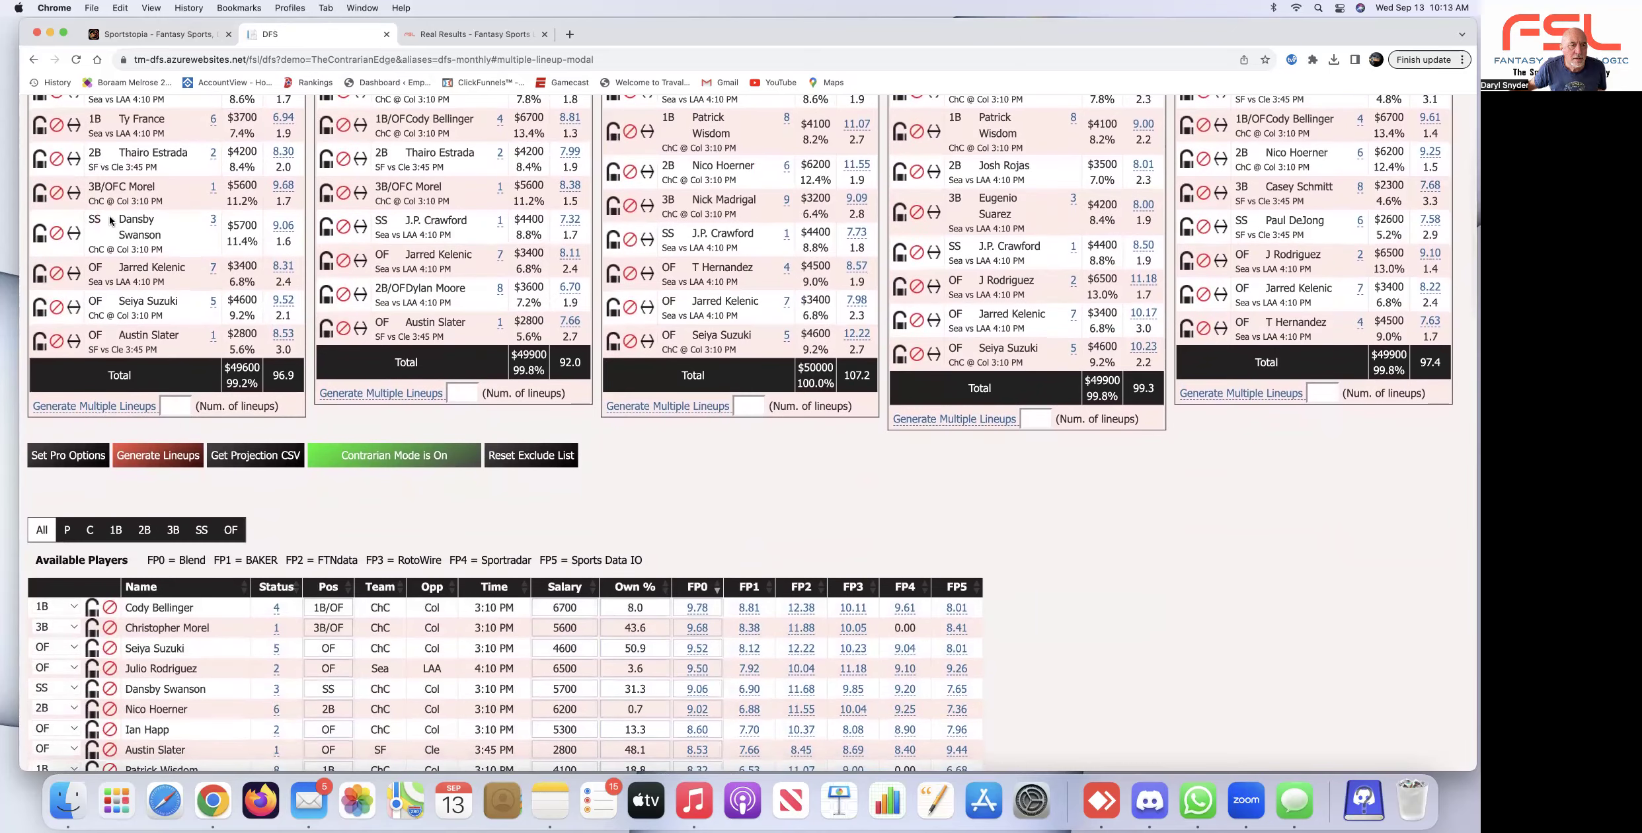
{"action": "scroll", "coordinate": [128, 217], "scroll_direction": "up", "scroll_amount": 5}
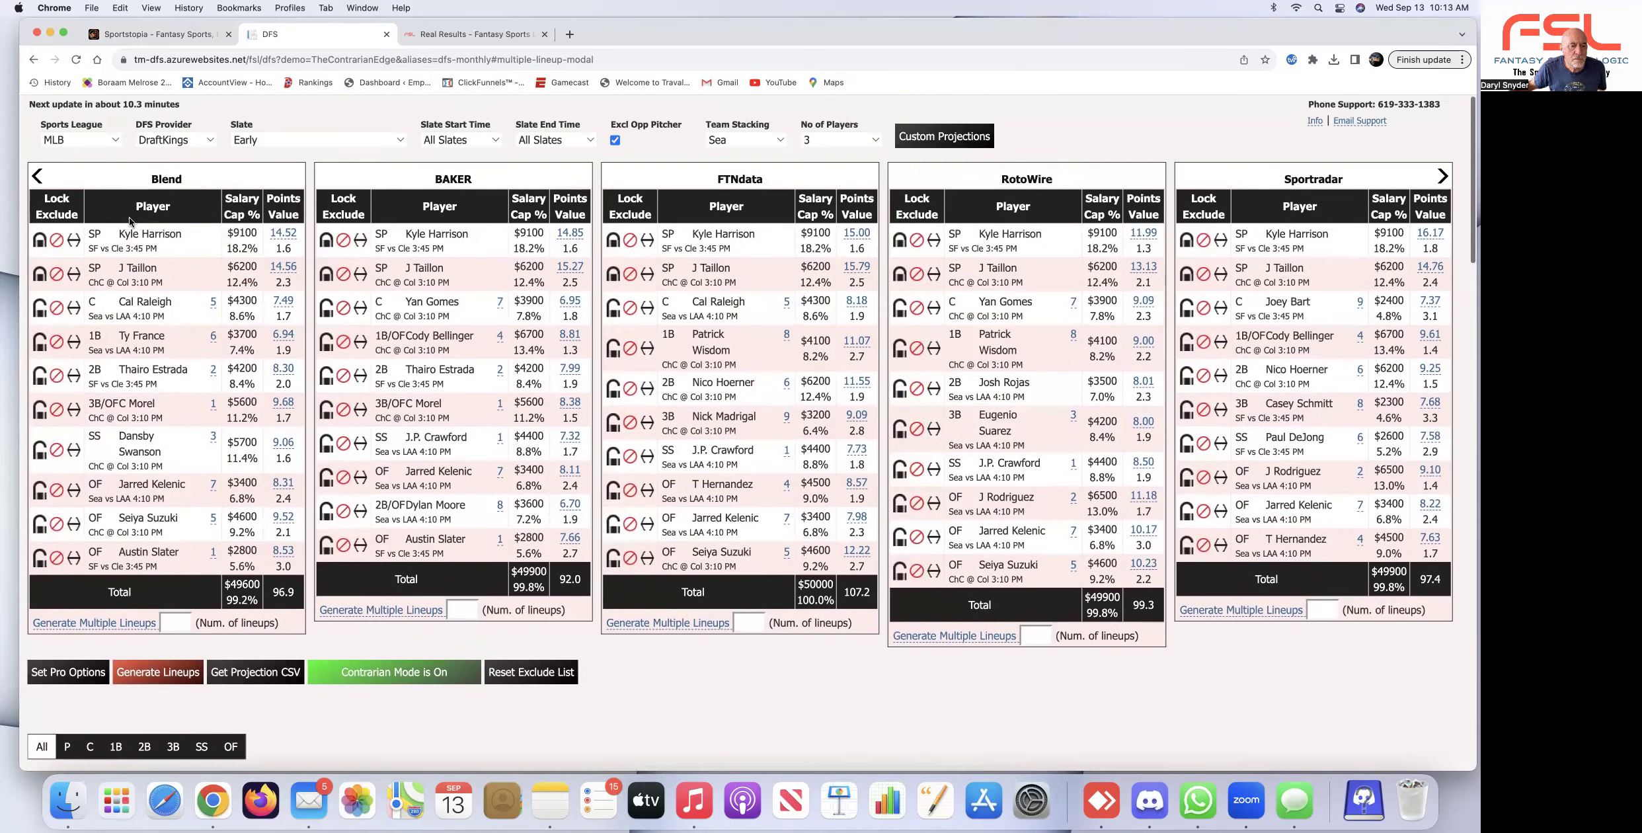
{"action": "scroll", "coordinate": [128, 217], "scroll_direction": "down", "scroll_amount": 6}
{"action": "scroll", "coordinate": [129, 218], "scroll_direction": "down", "scroll_amount": 8}
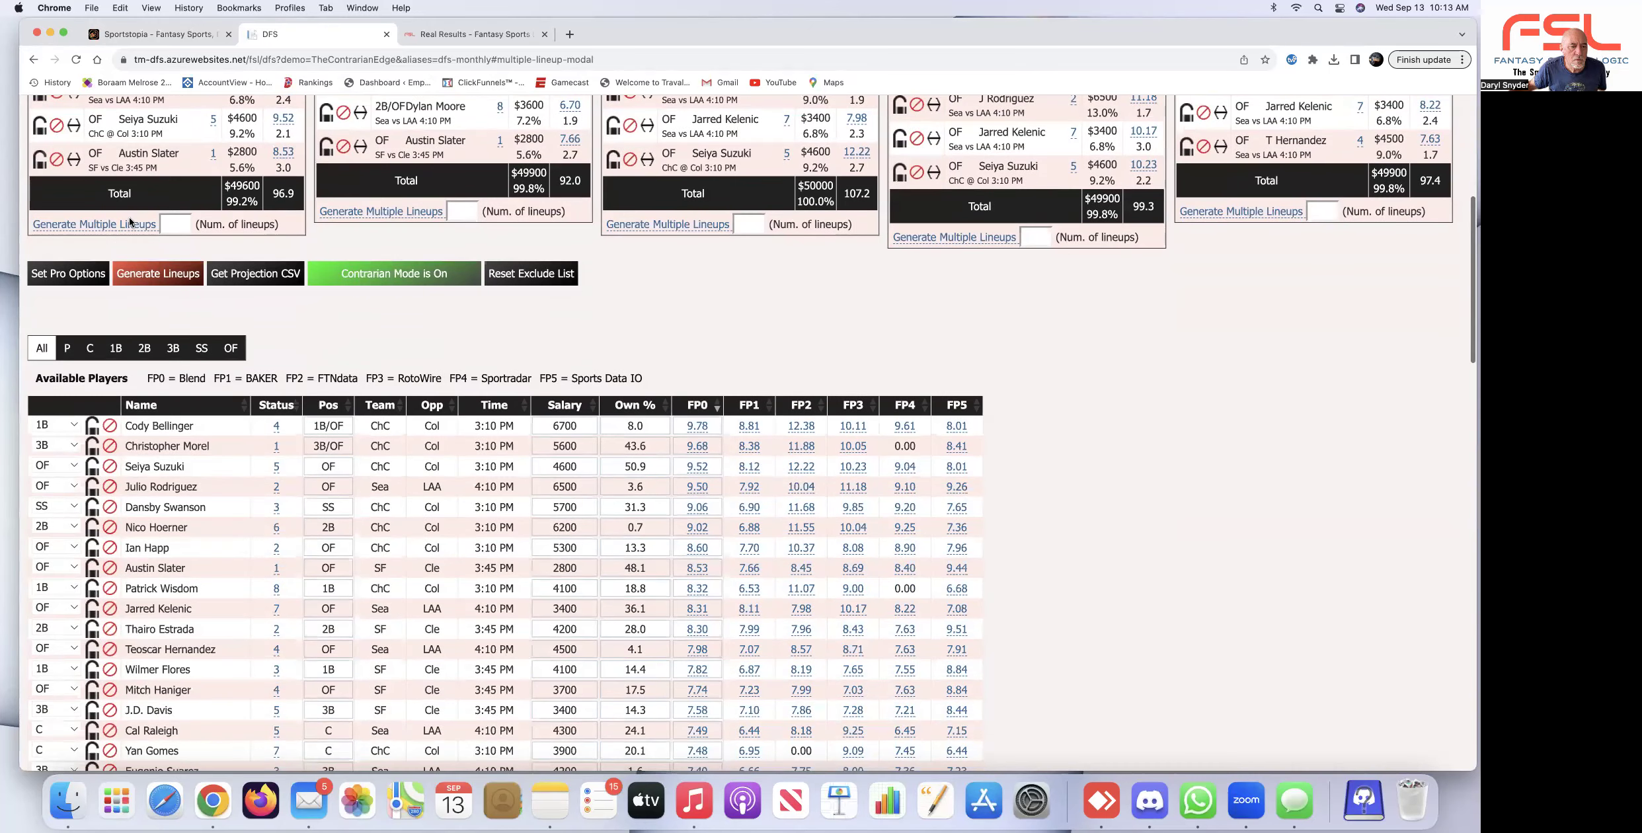
{"action": "scroll", "coordinate": [130, 218], "scroll_direction": "up", "scroll_amount": 10}
{"action": "scroll", "coordinate": [130, 219], "scroll_direction": "down", "scroll_amount": 4}
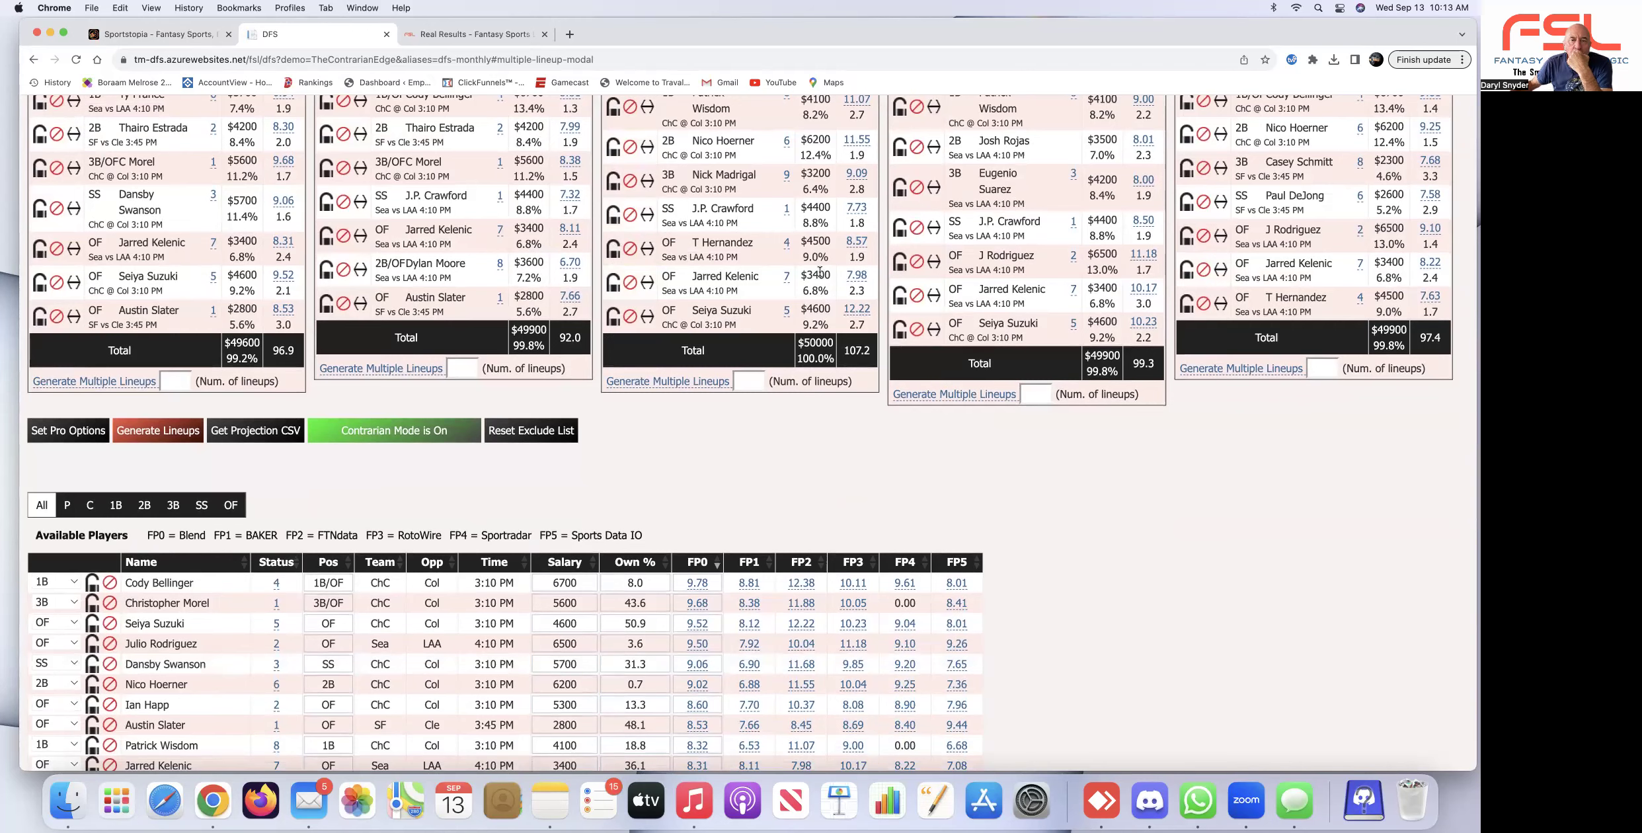
{"action": "scroll", "coordinate": [440, 255], "scroll_direction": "up", "scroll_amount": 4}
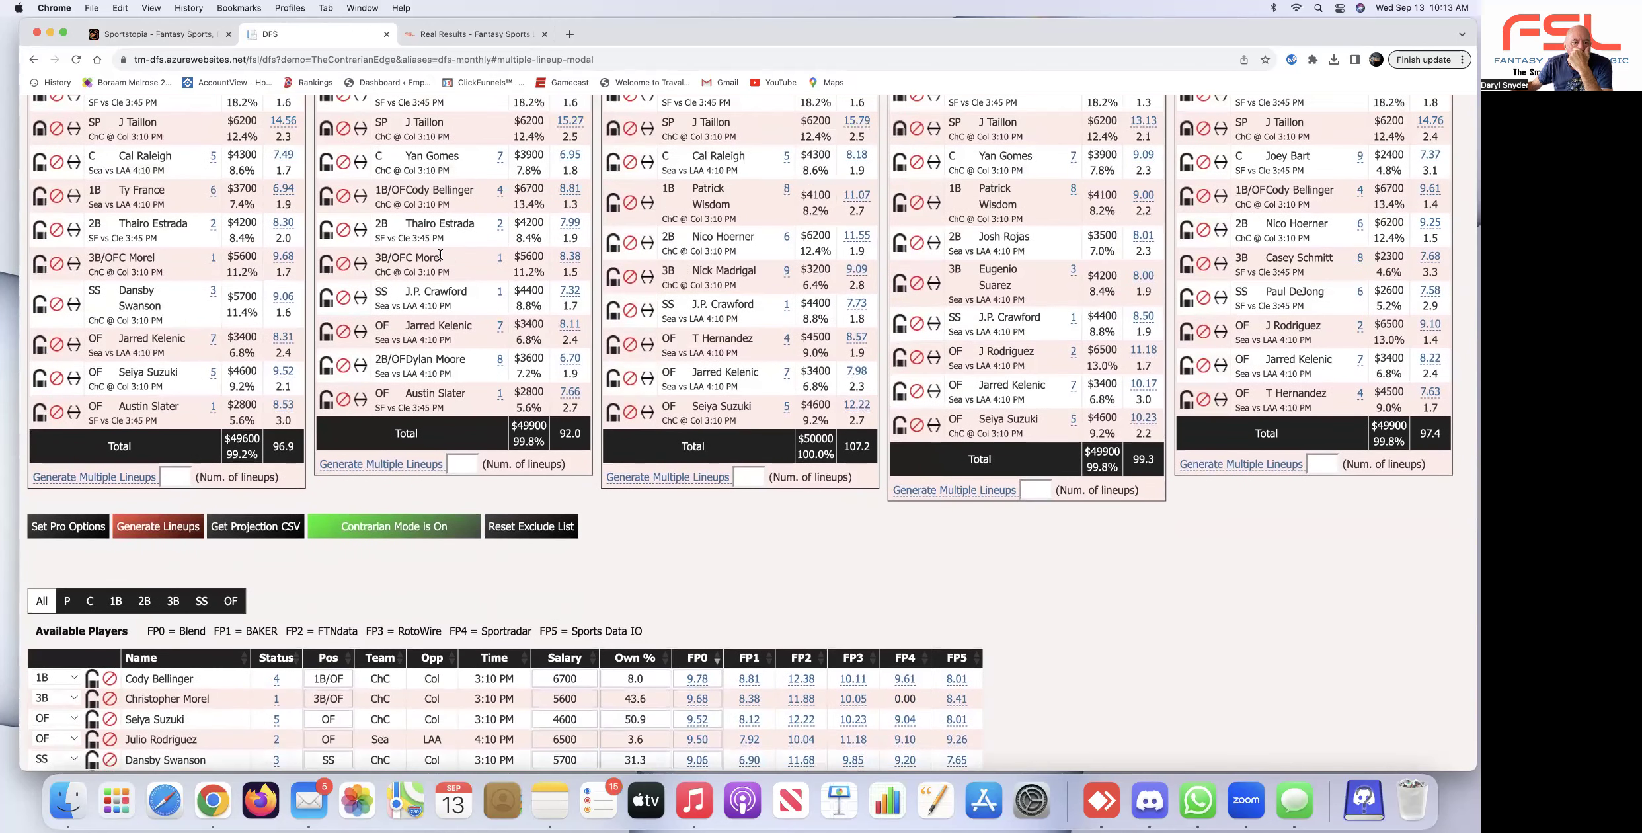
{"action": "scroll", "coordinate": [1167, 258], "scroll_direction": "down", "scroll_amount": 1}
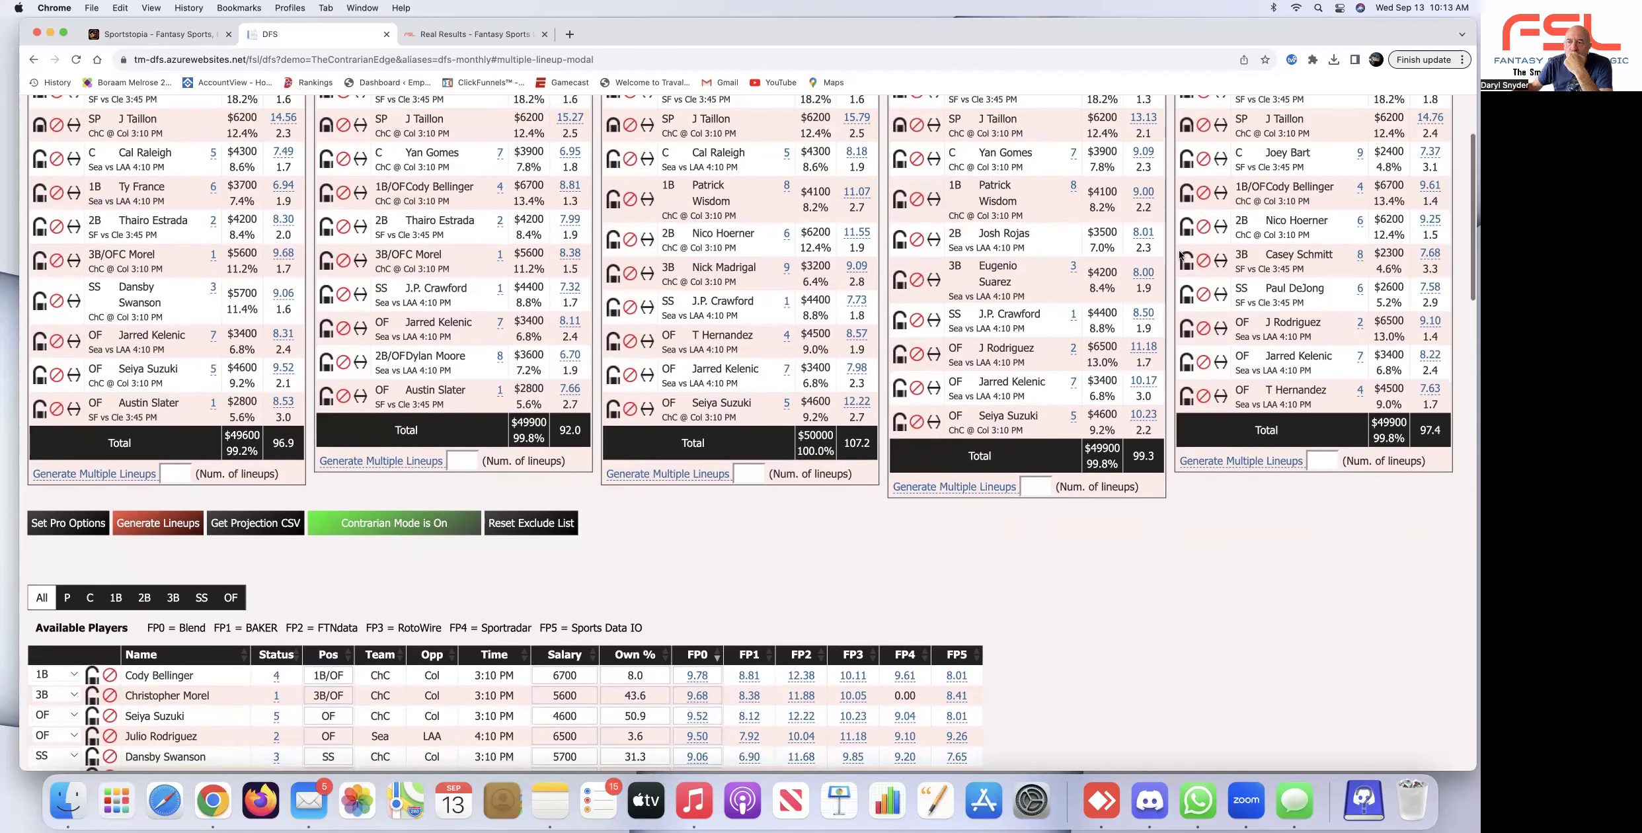
Set Julio Rodriguez's minimum exposure to 60% in the Pro Options and save them.
{"action": "left_click", "coordinate": [75, 526]}
{"action": "scroll", "coordinate": [751, 456], "scroll_direction": "down", "scroll_amount": 5}
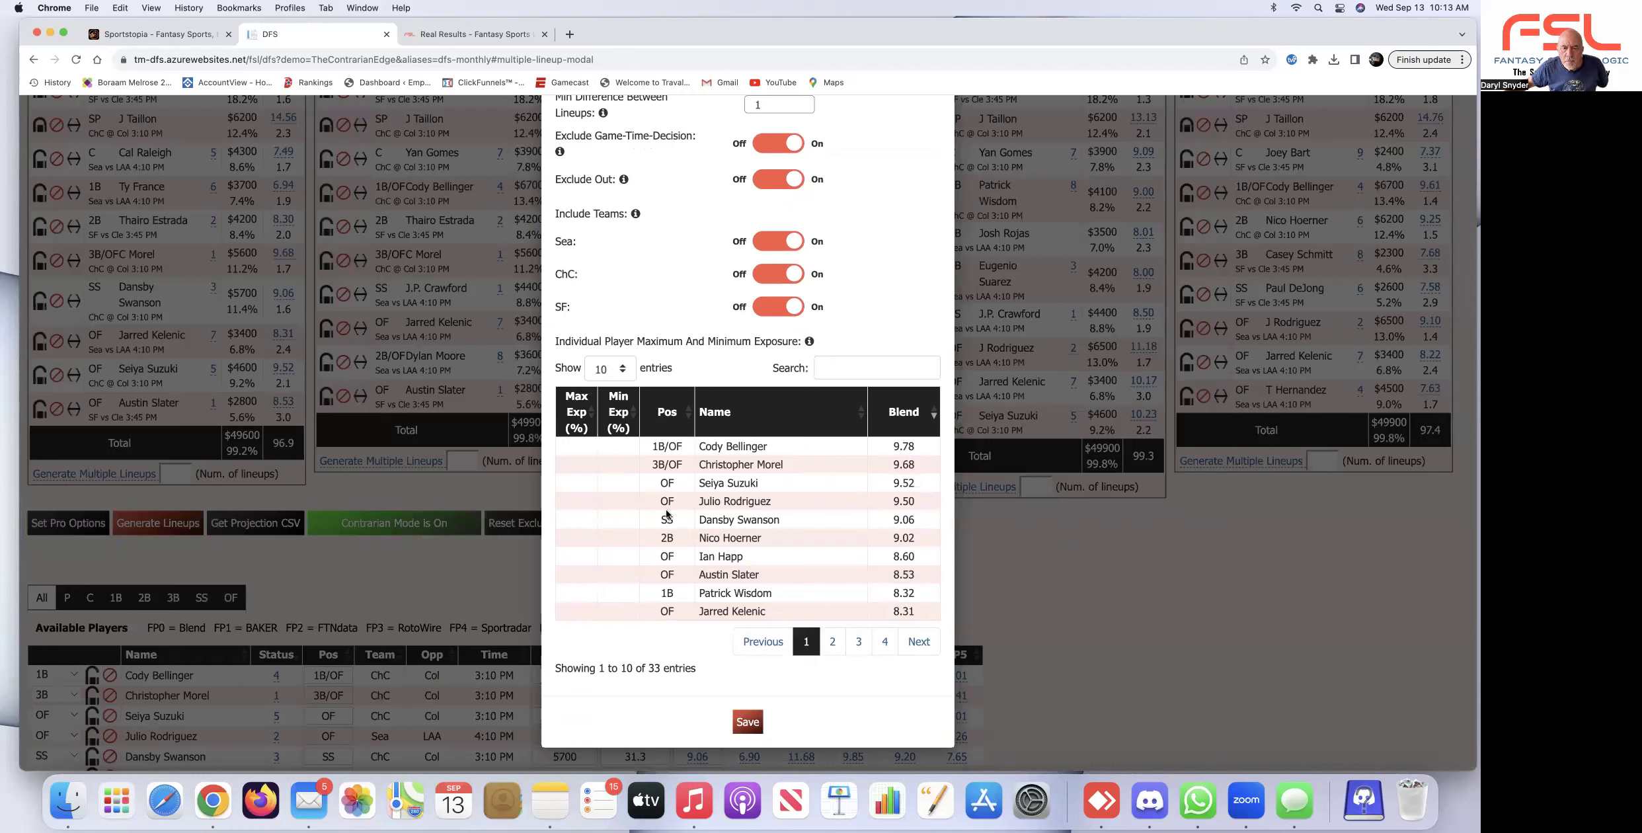
{"action": "left_click", "coordinate": [627, 499]}
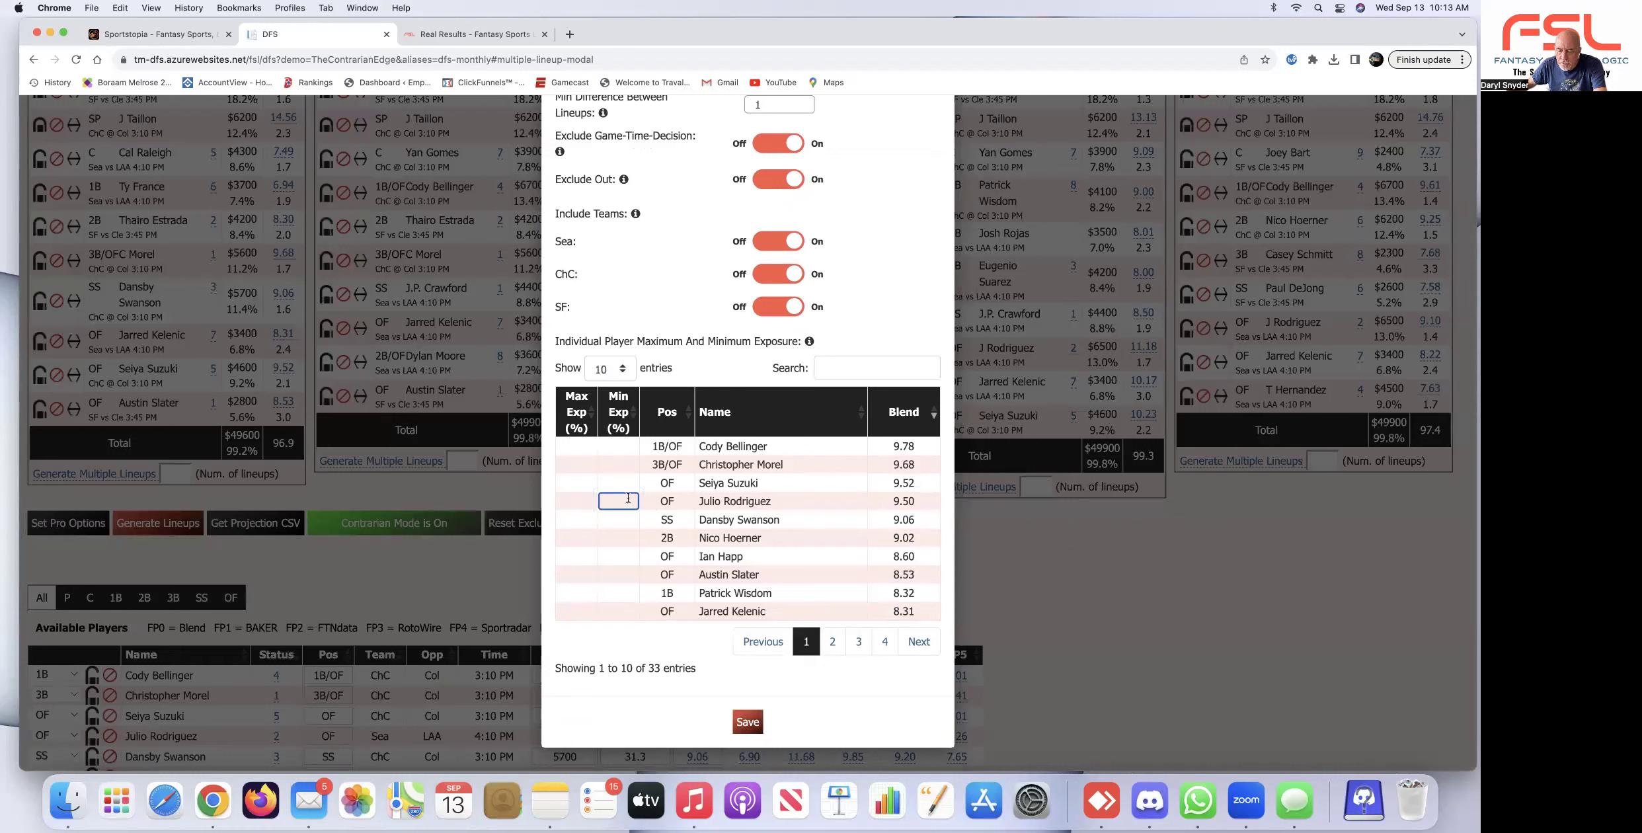
{"action": "type", "text": "60"}
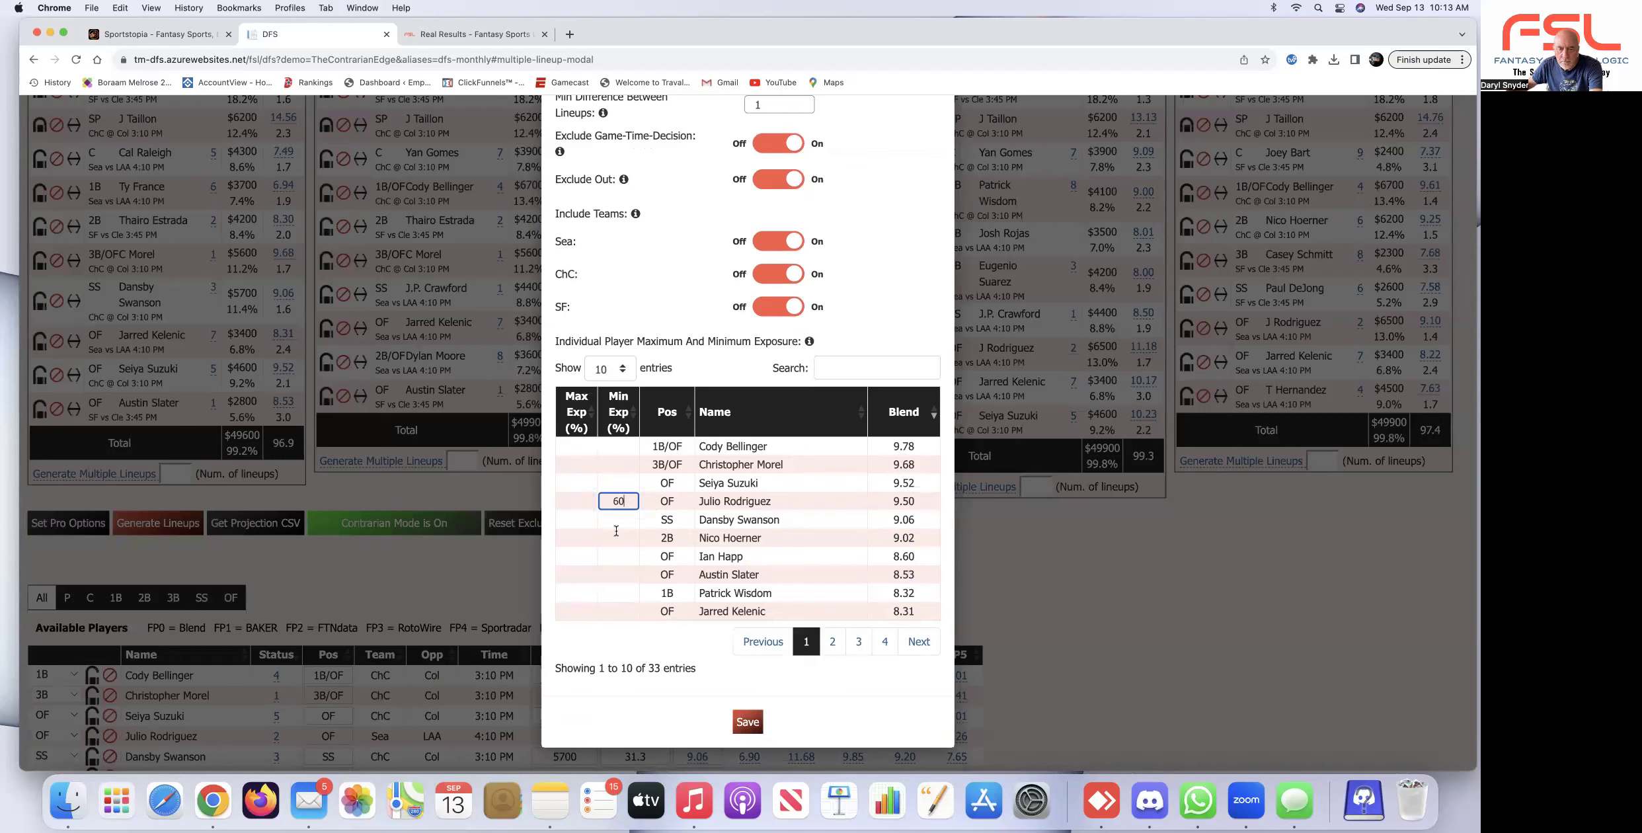
{"action": "left_click", "coordinate": [626, 705]}
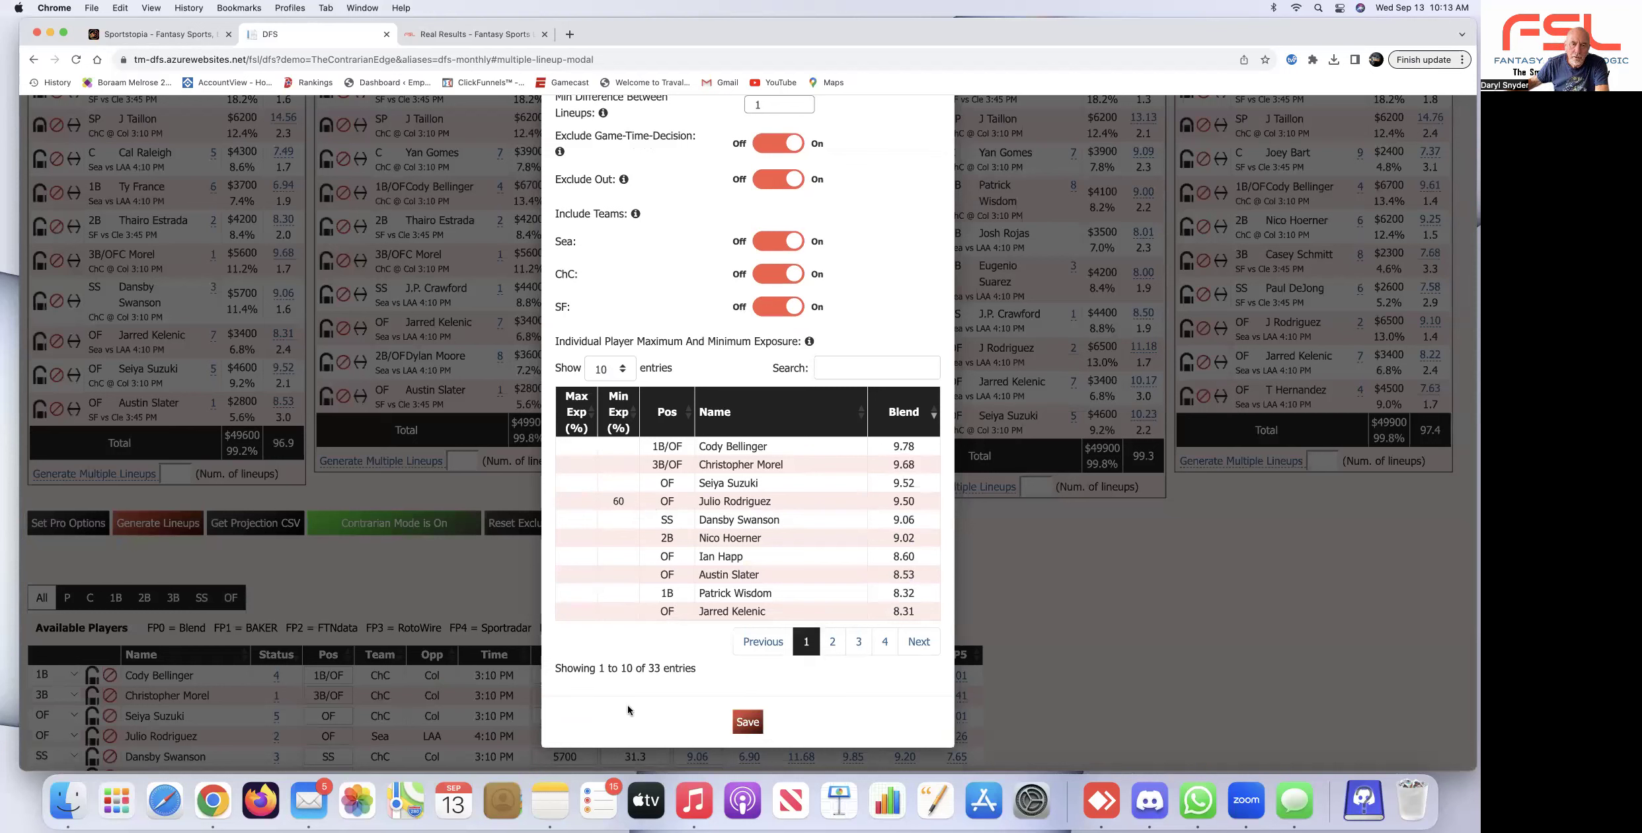
{"action": "left_click", "coordinate": [746, 722]}
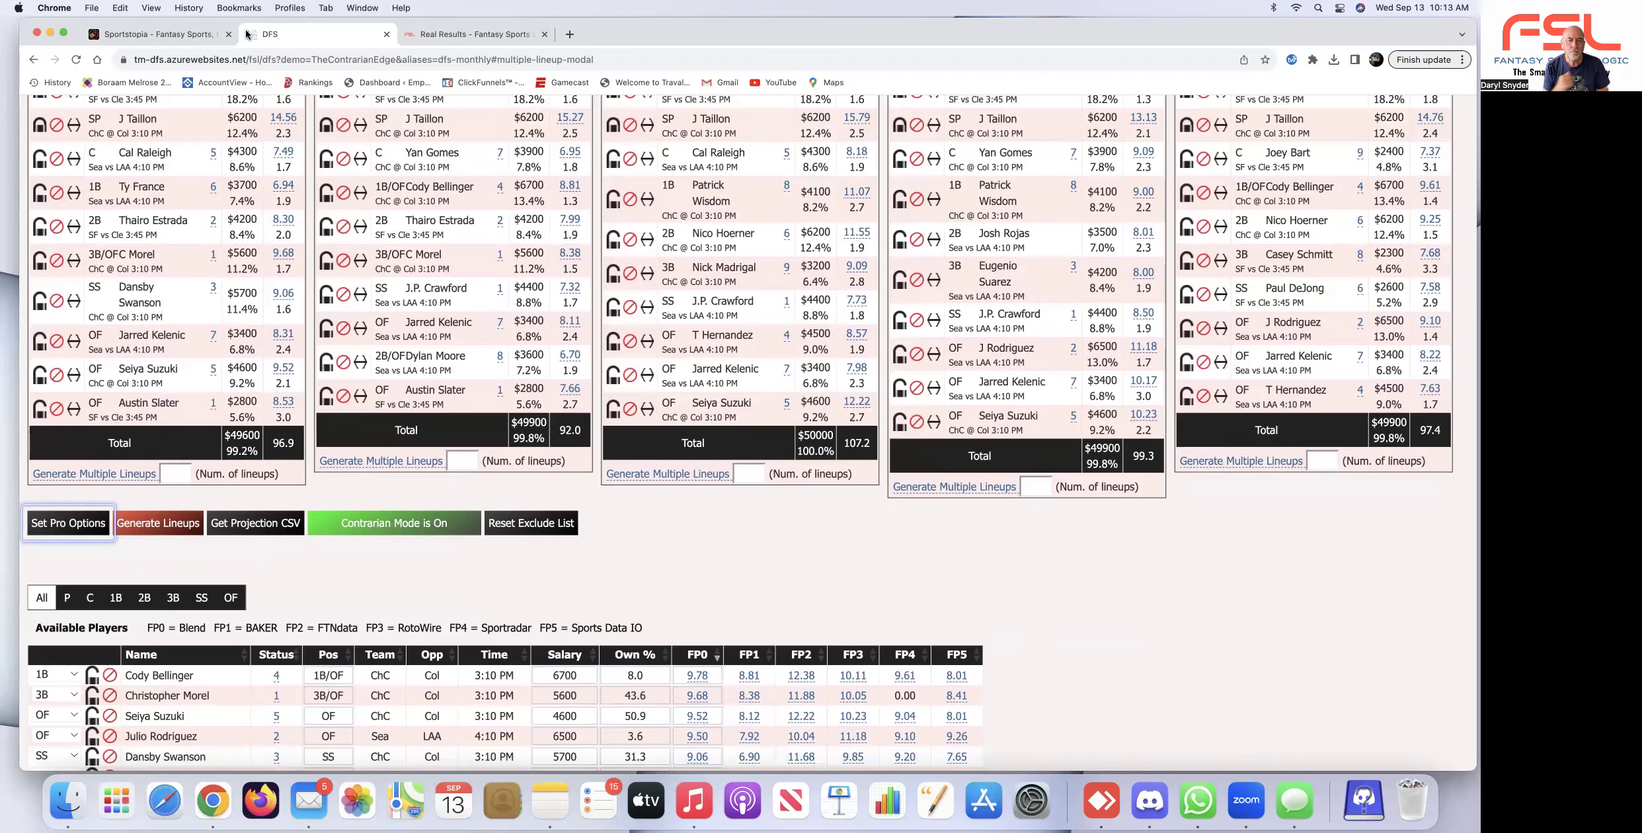
Regenerate the Seattle-stacked lineups and check every projection source, including Sports Data IO.
{"action": "scroll", "coordinate": [136, 431], "scroll_direction": "up", "scroll_amount": 5}
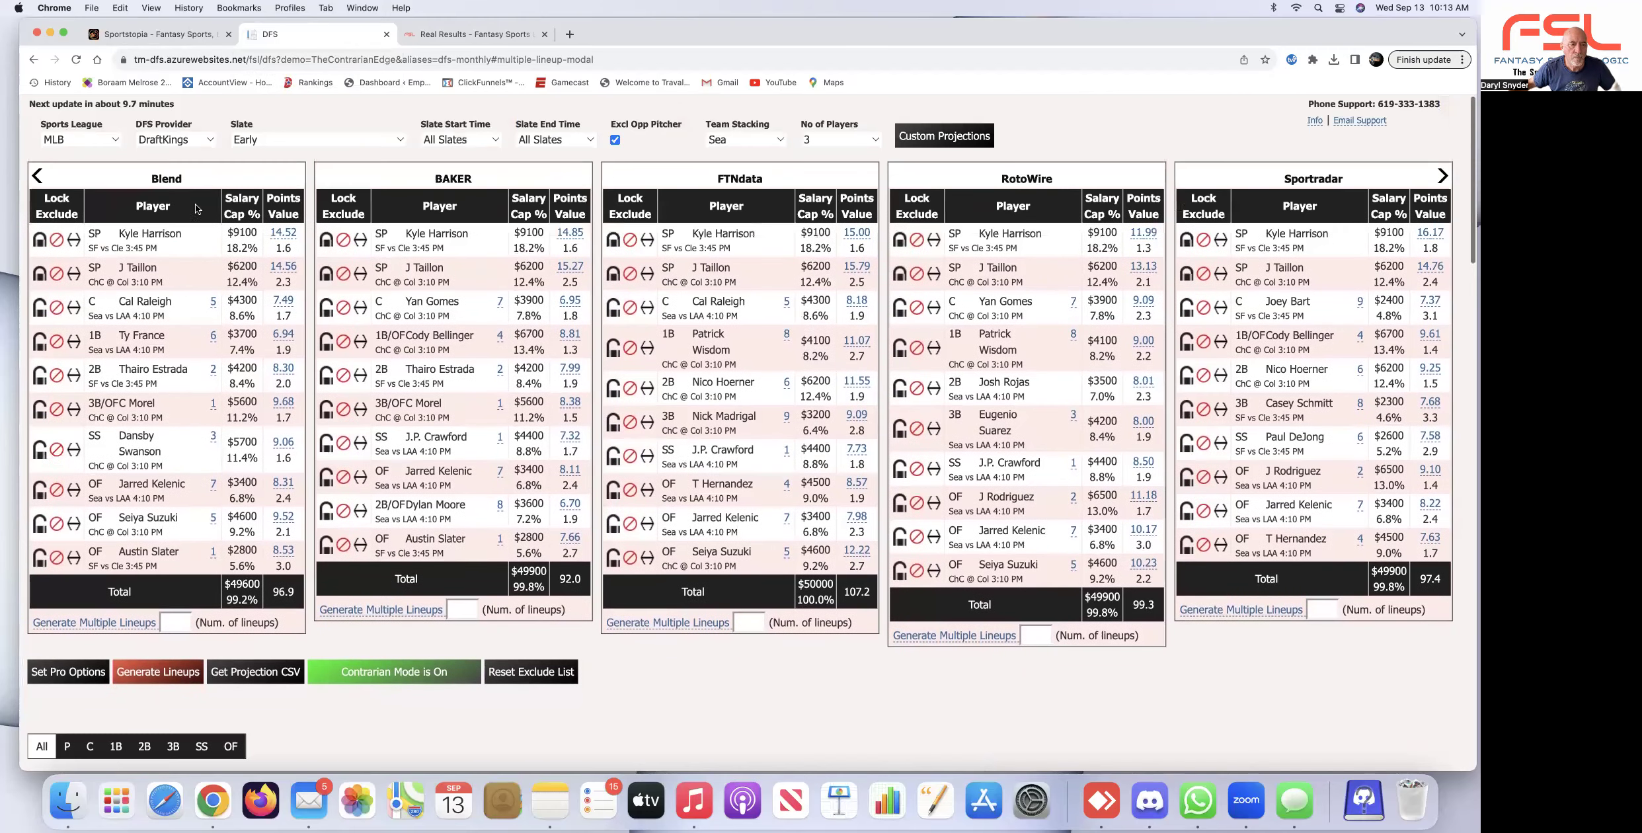
{"action": "left_click", "coordinate": [153, 673]}
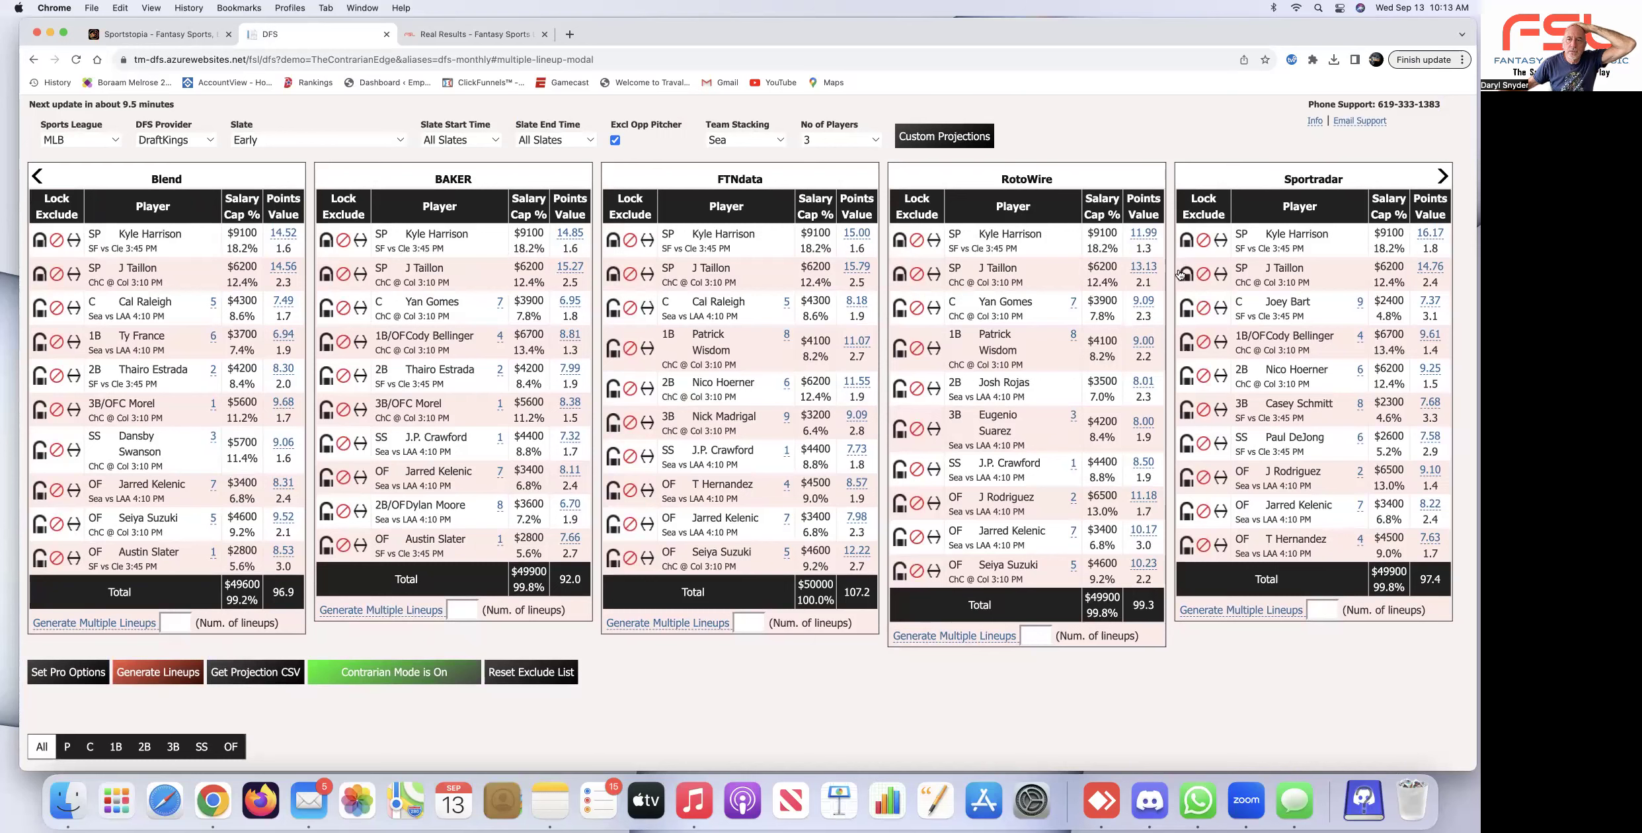
{"action": "left_click", "coordinate": [1443, 179]}
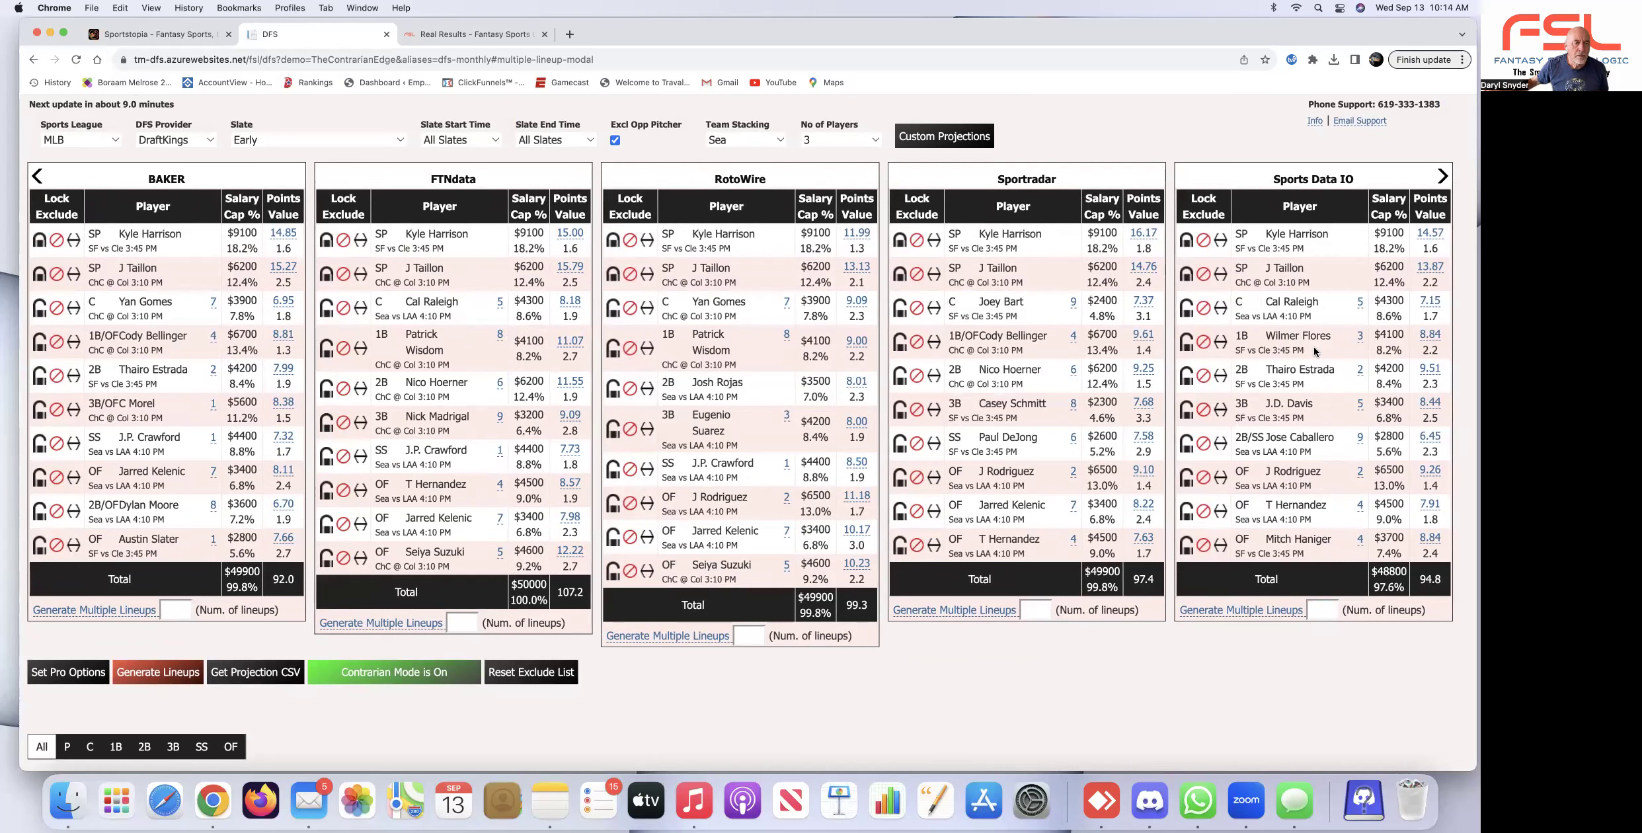
{"action": "left_click", "coordinate": [36, 177]}
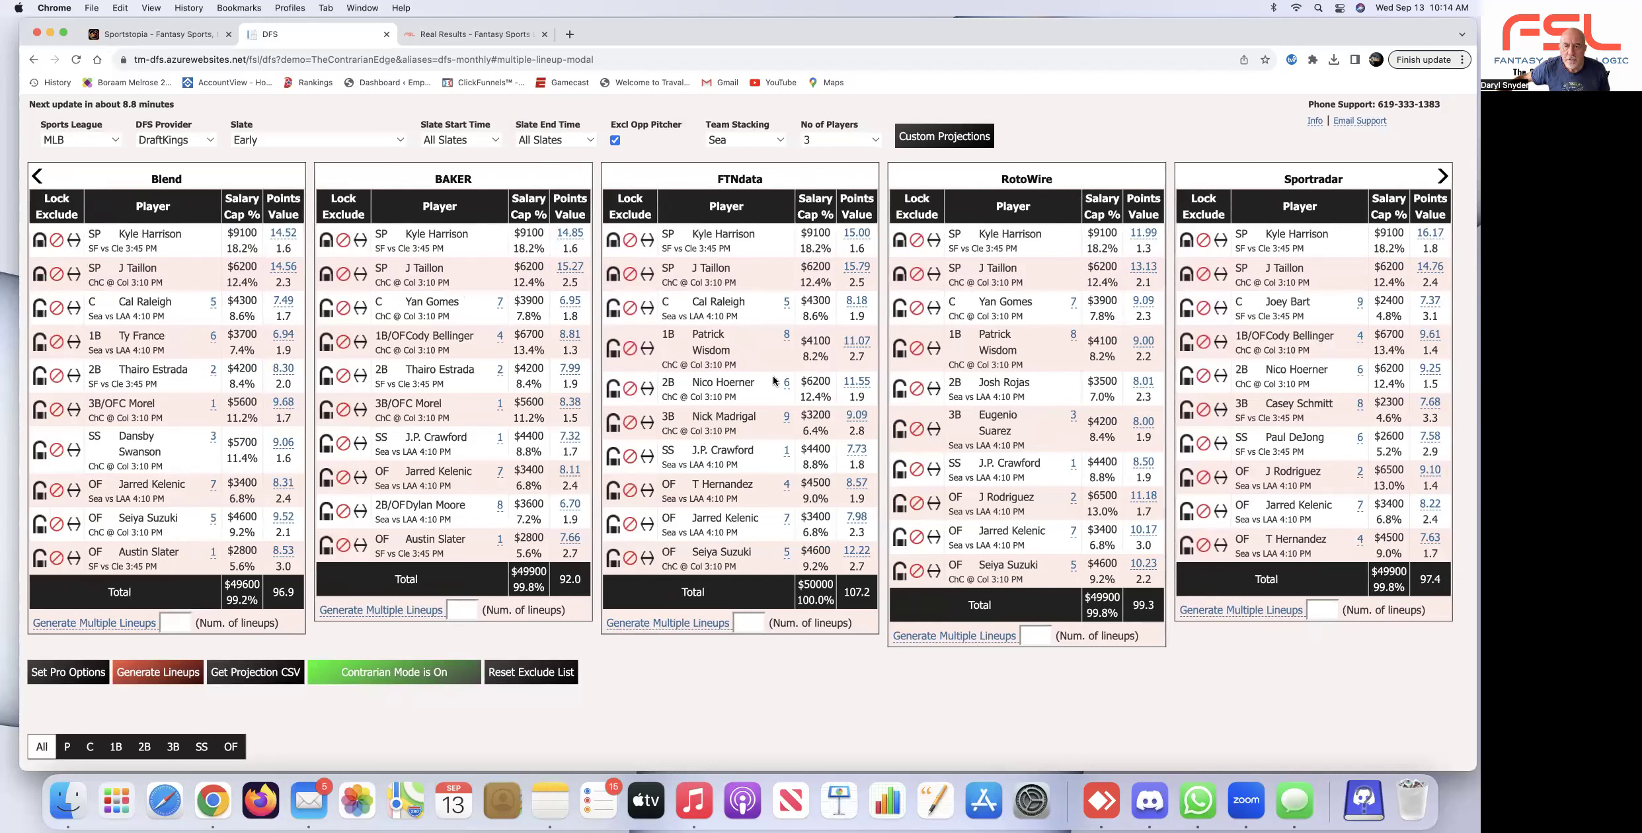
Lock outfielder Julio Rodriguez into the lineups and generate them for all projection sources.
{"action": "scroll", "coordinate": [835, 372], "scroll_direction": "down", "scroll_amount": 5}
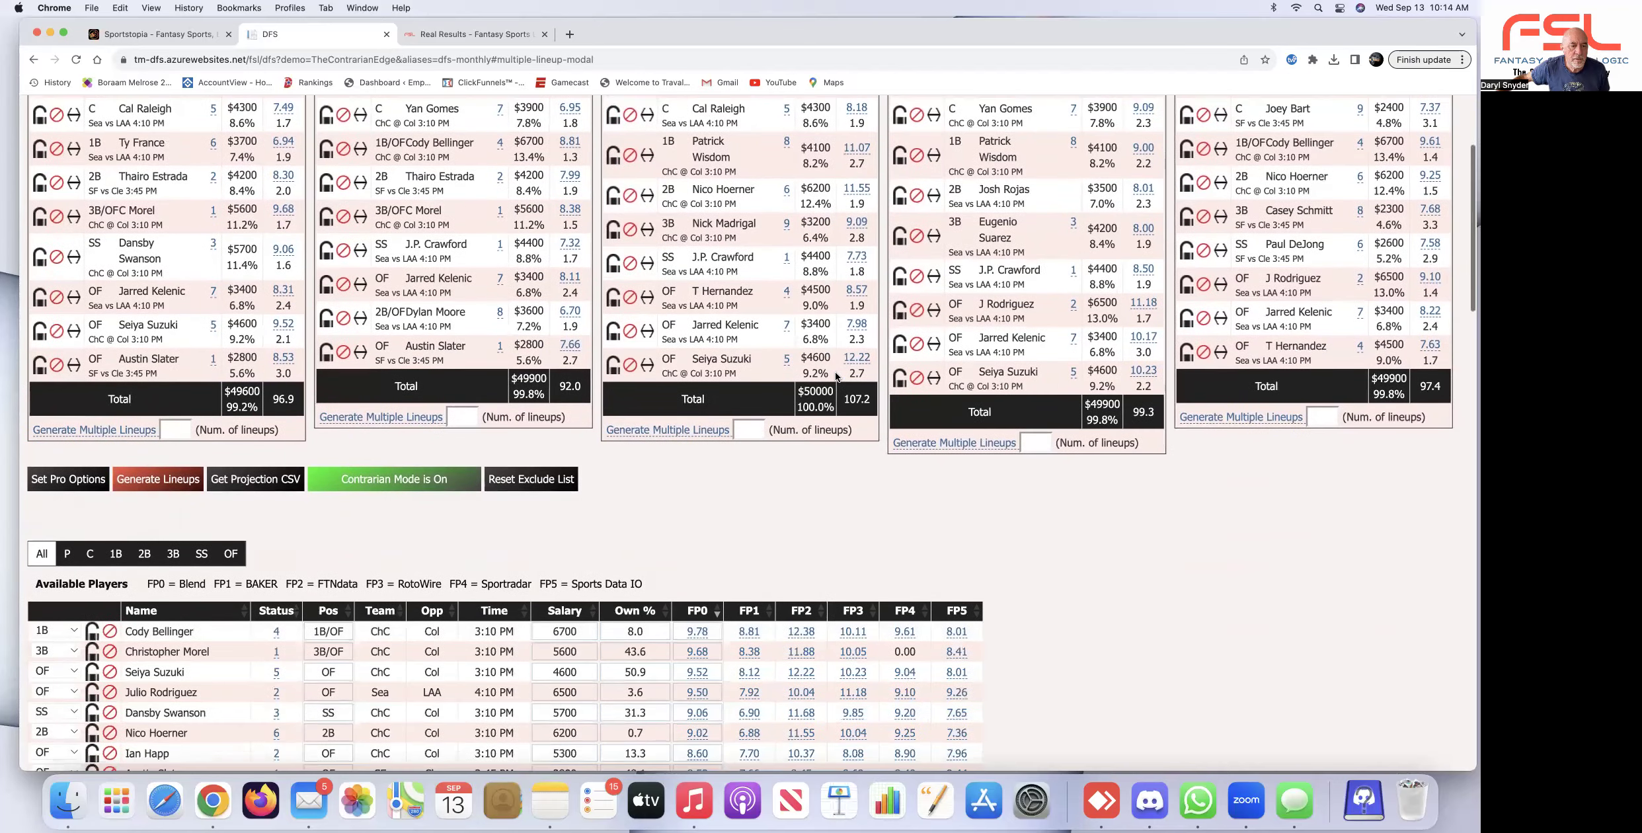
{"action": "scroll", "coordinate": [835, 374], "scroll_direction": "down", "scroll_amount": 2}
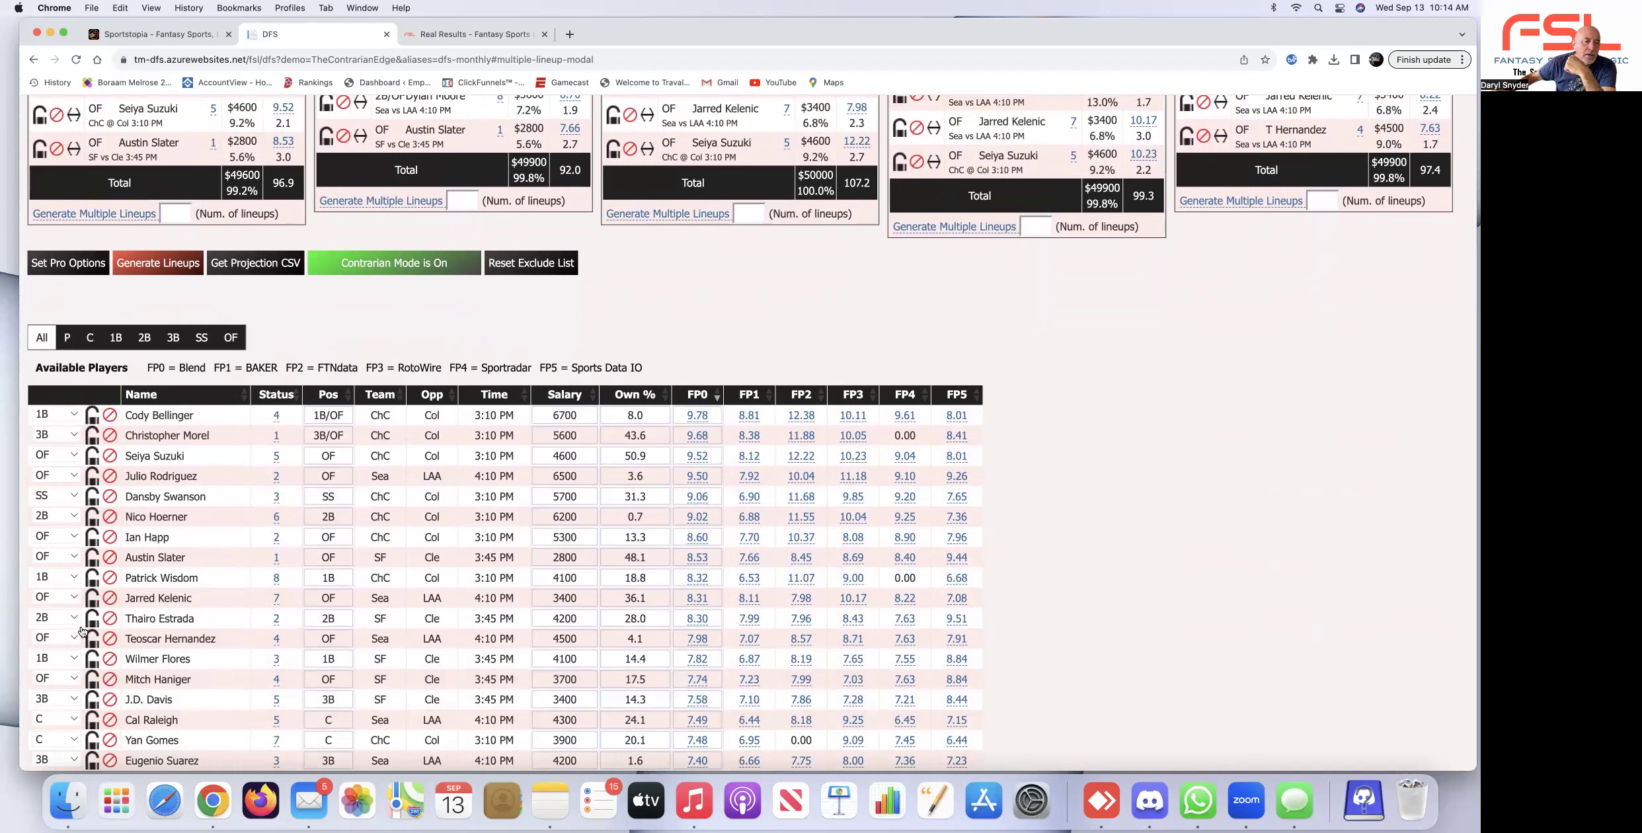
{"action": "left_click", "coordinate": [91, 477]}
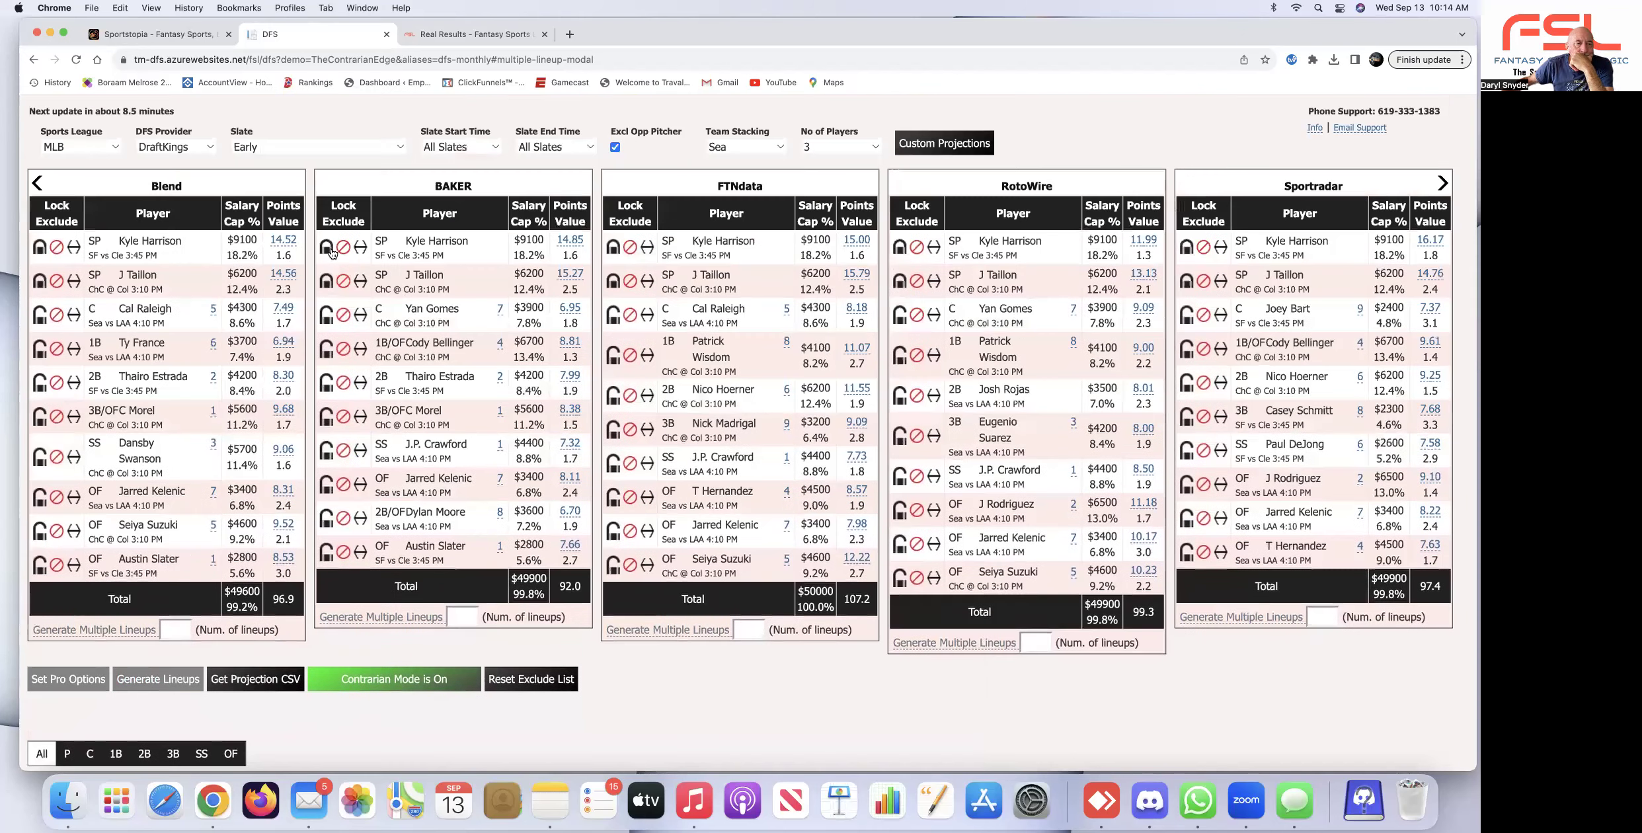
{"action": "scroll", "coordinate": [332, 253], "scroll_direction": "down", "scroll_amount": 1}
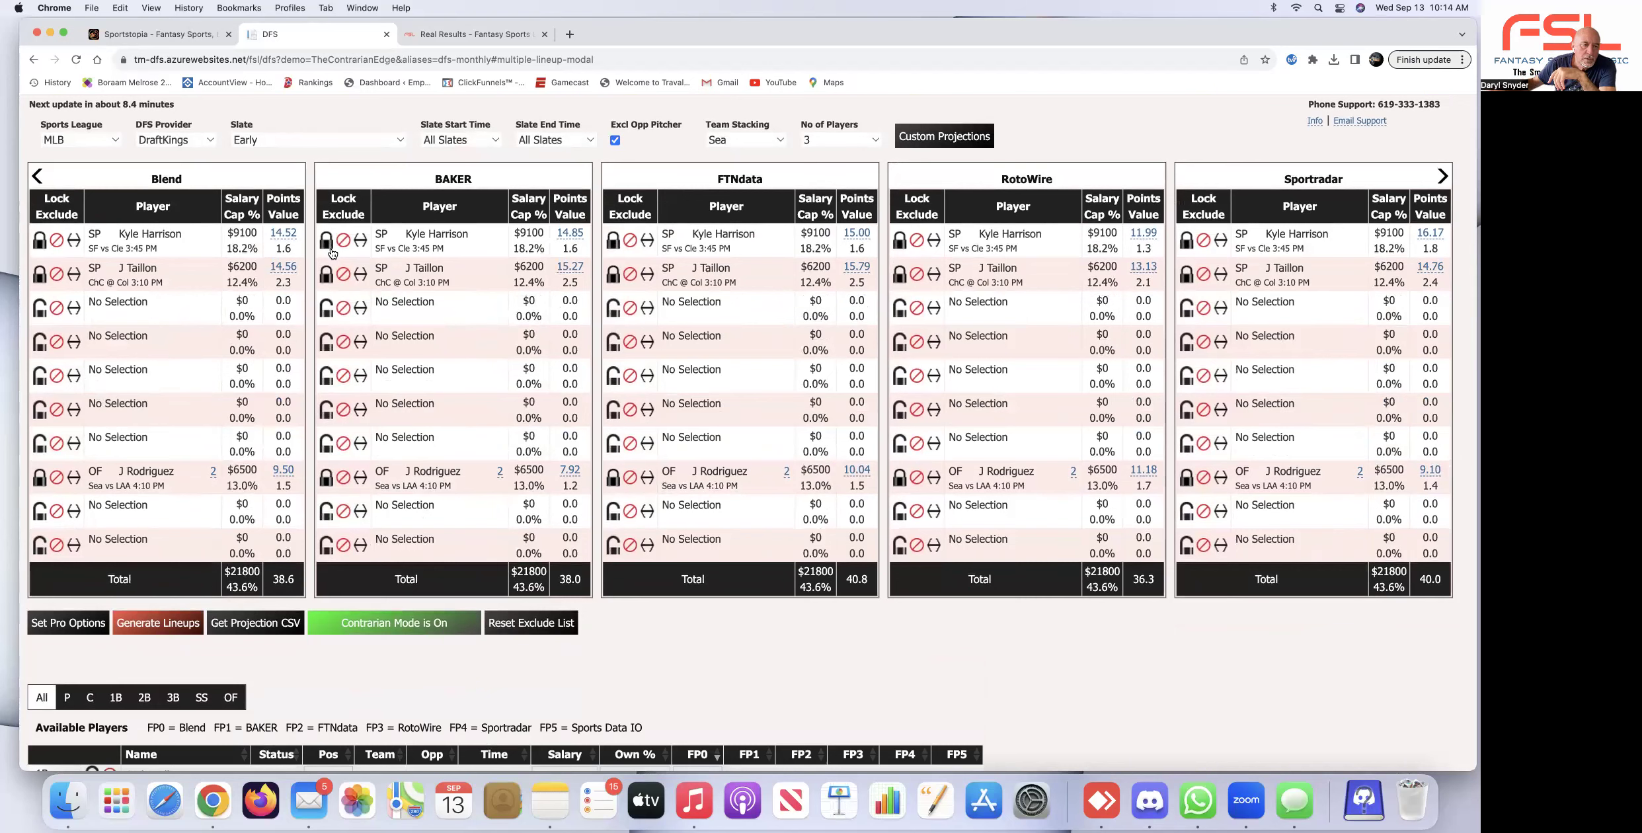
{"action": "left_click", "coordinate": [165, 632]}
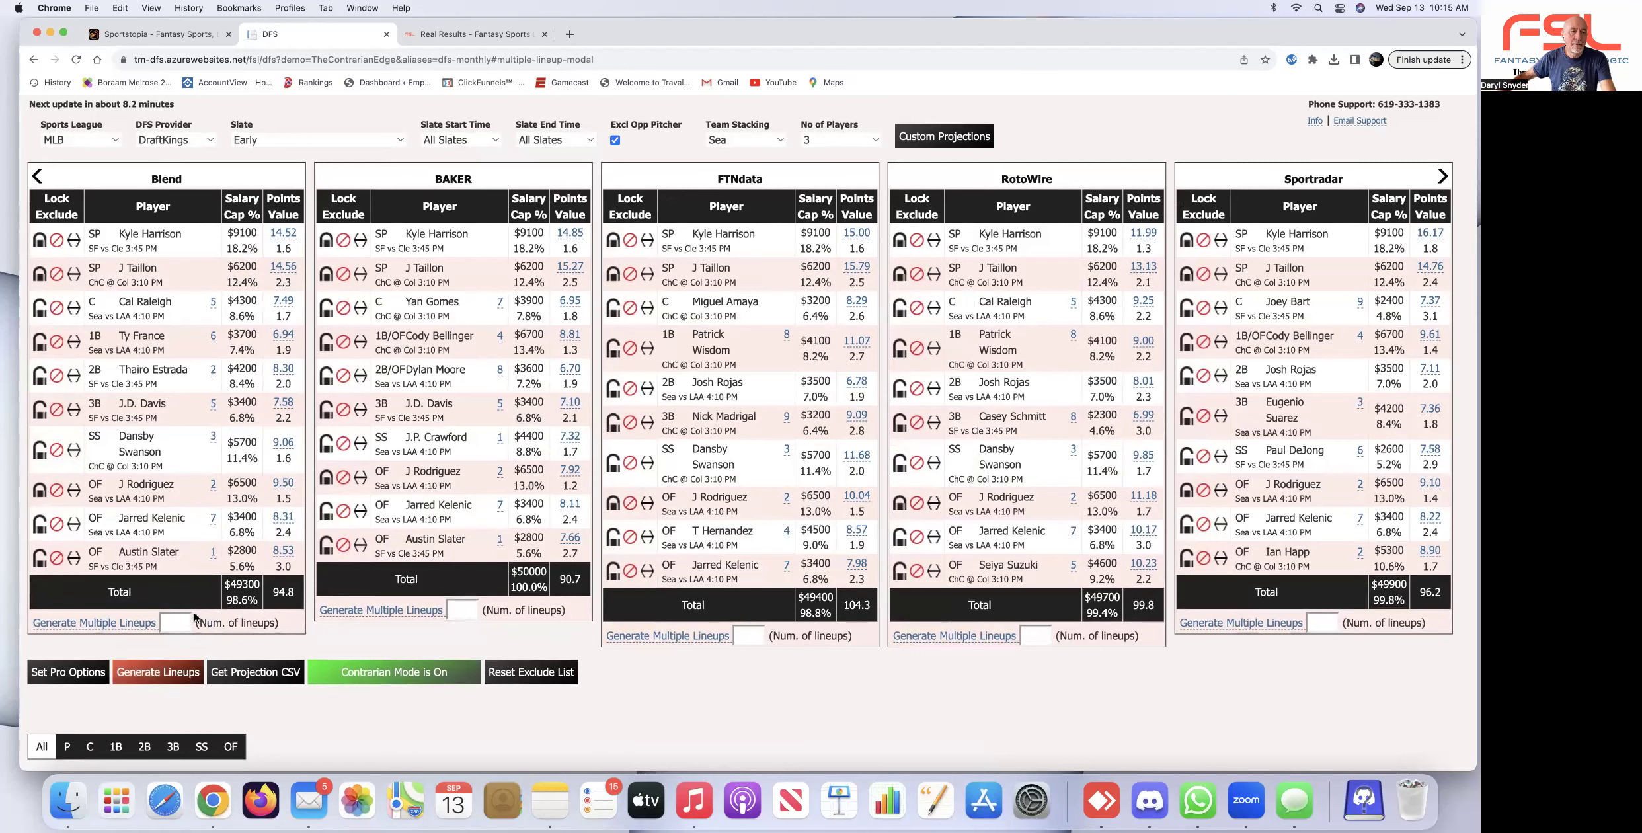
Generate 50 multiple lineups from the Blend projections, view the downloaded Lineups-MLB-DraftKings-Early-50 (2).csv in Numbers, and close the file.
{"action": "scroll", "coordinate": [178, 623], "scroll_direction": "down", "scroll_amount": 1}
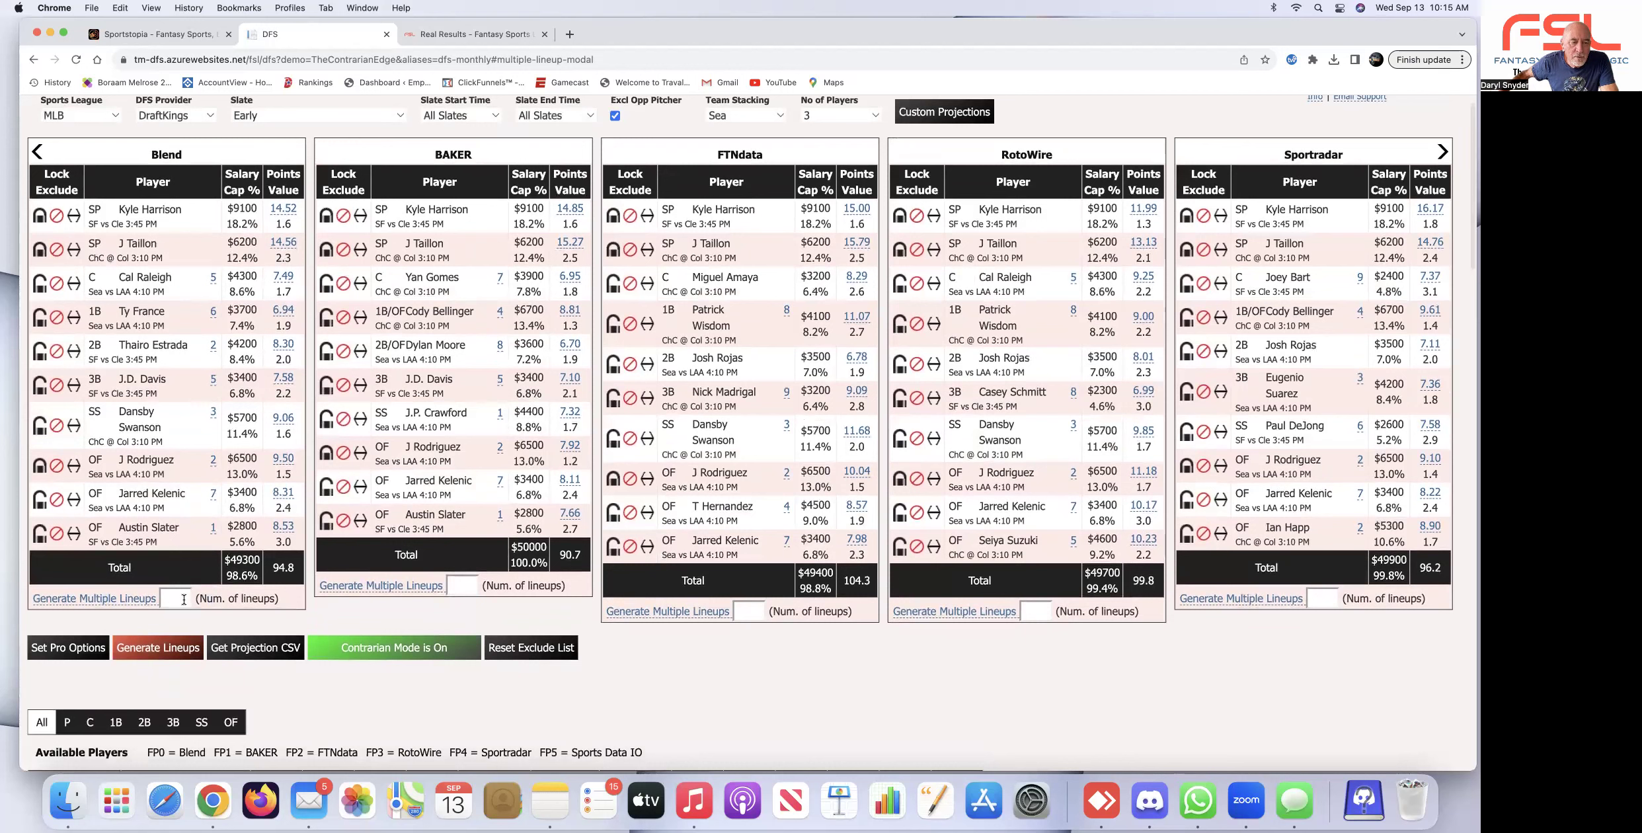
{"action": "left_click", "coordinate": [184, 598]}
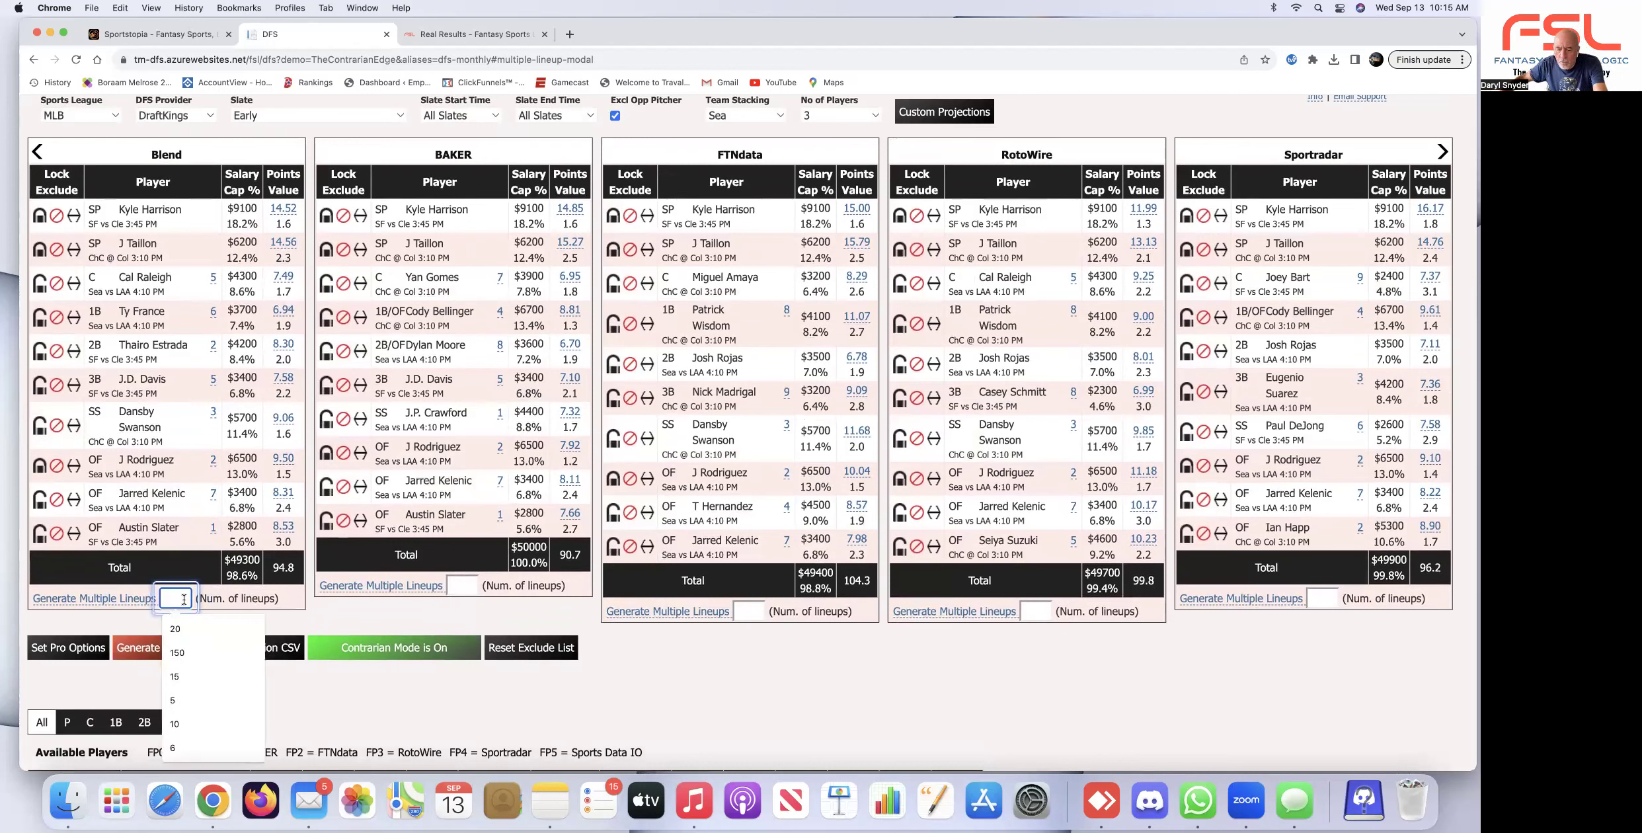
{"action": "type", "text": "50"}
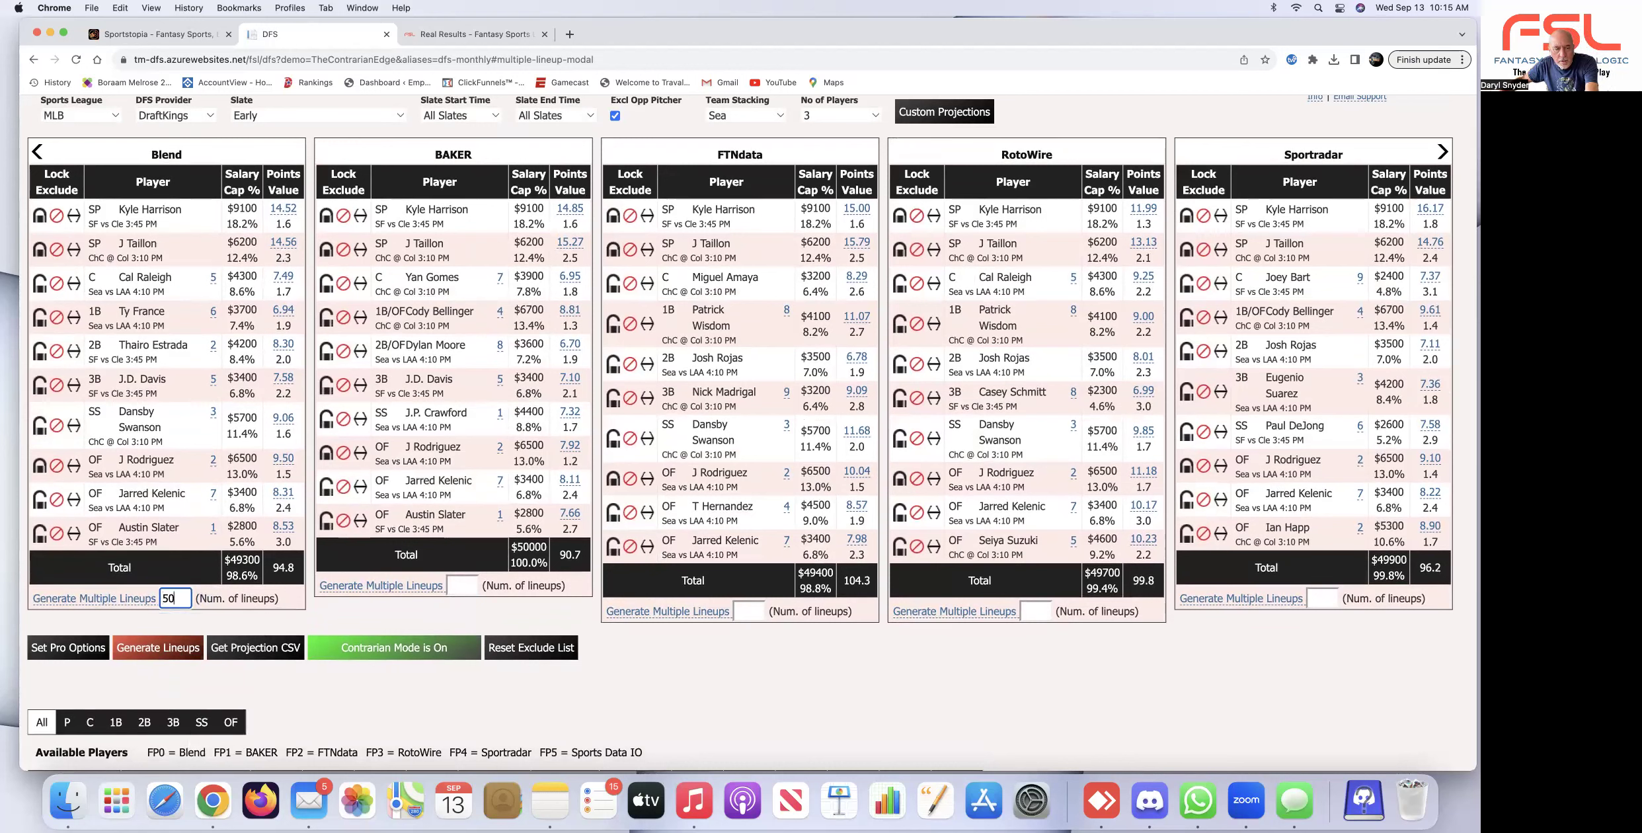
{"action": "left_click", "coordinate": [123, 599]}
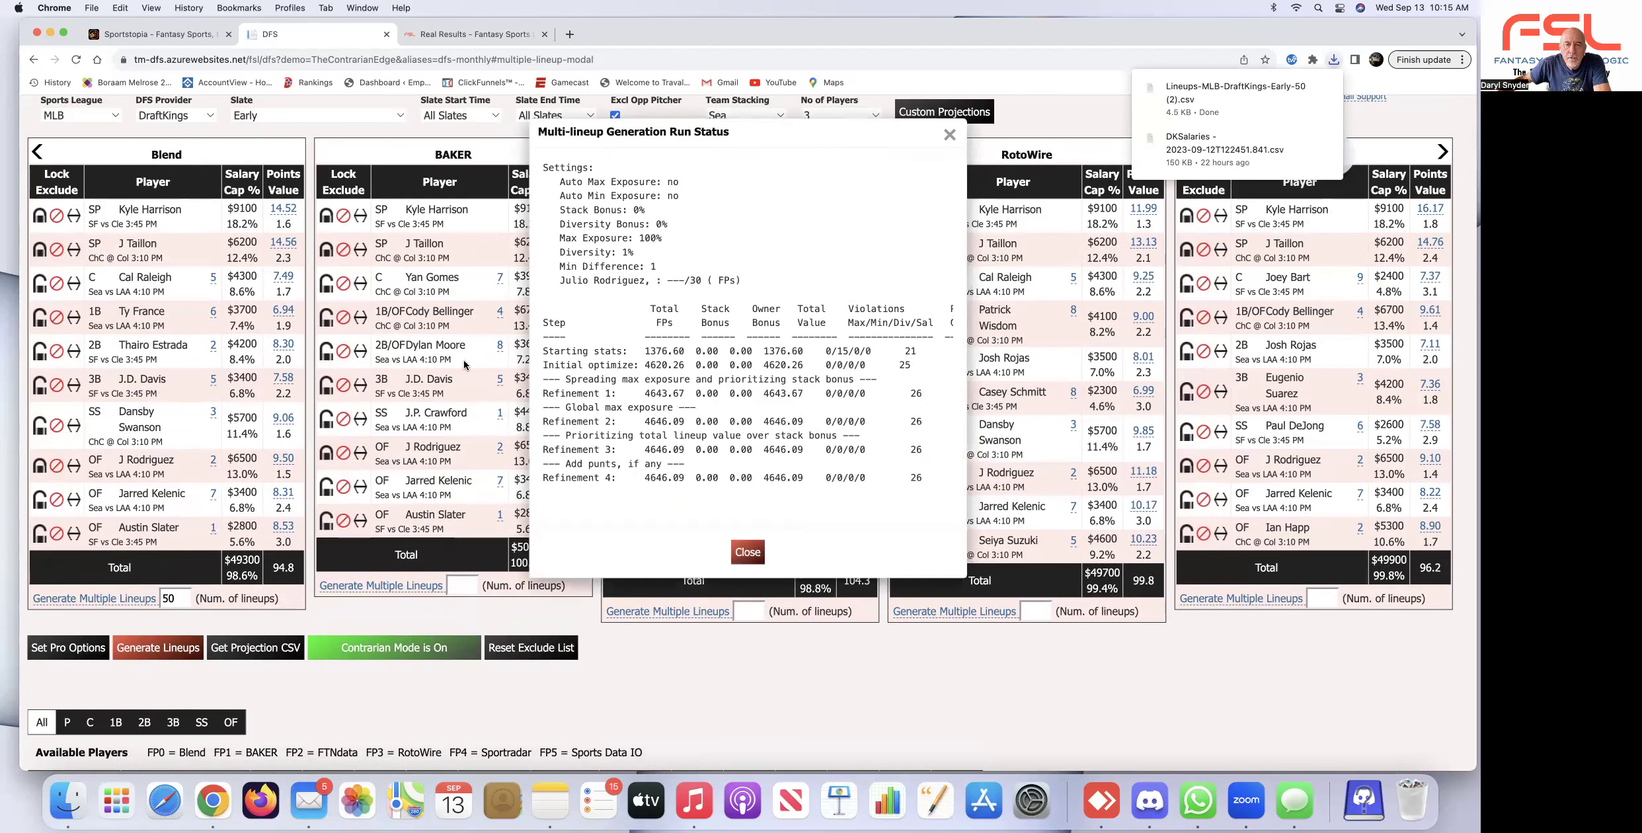
{"action": "left_click", "coordinate": [1189, 88]}
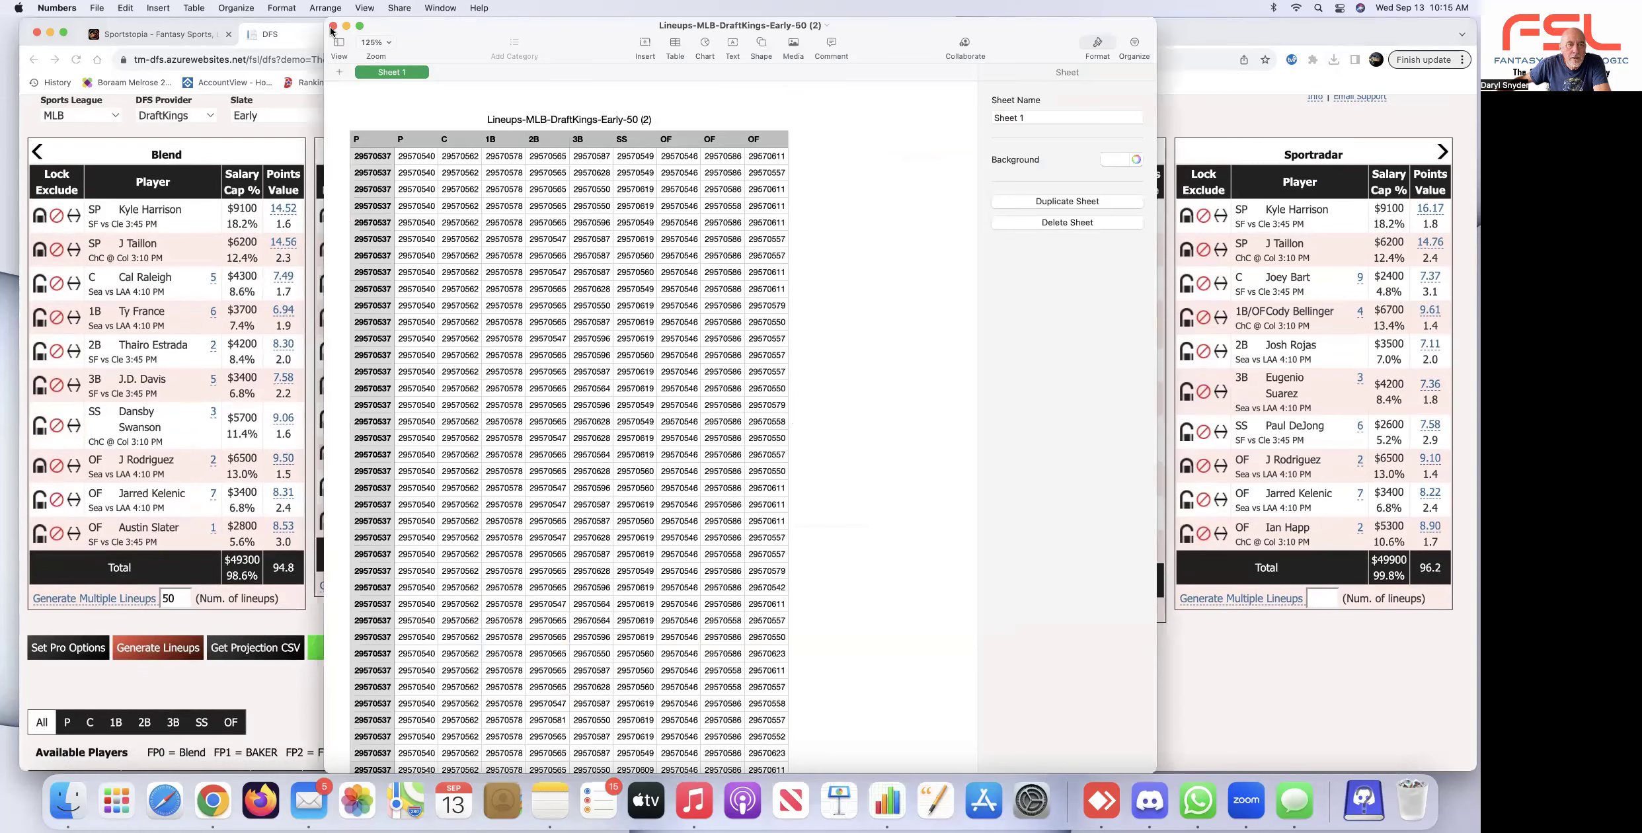
{"action": "left_click", "coordinate": [333, 26]}
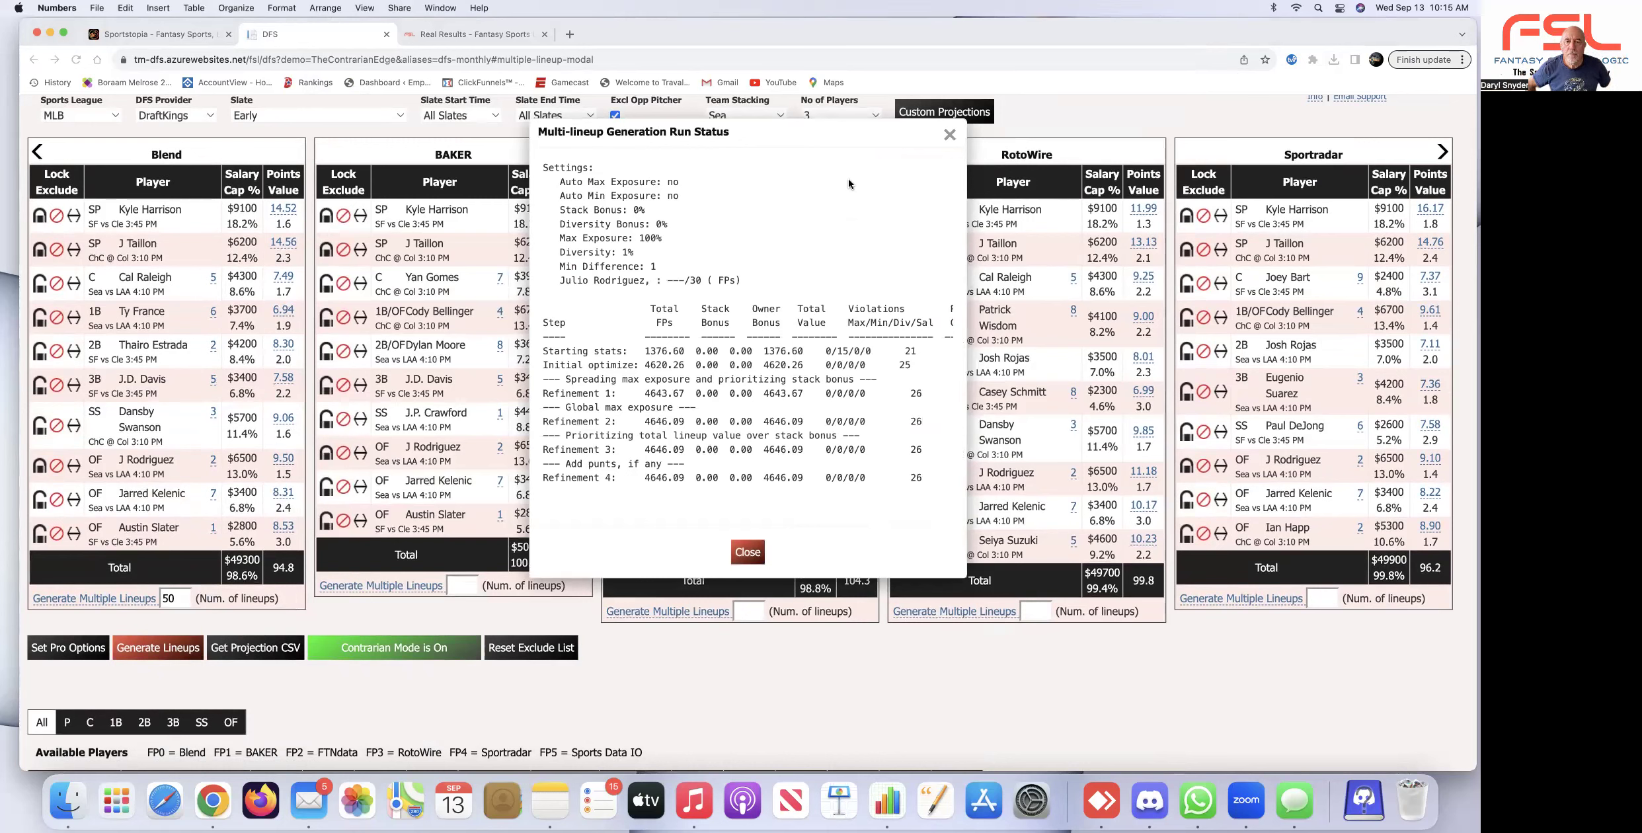
Close the multi-lineup run status and review the generated Blend lineups, comparing their players, salaries and projected points.
{"action": "left_click", "coordinate": [745, 549]}
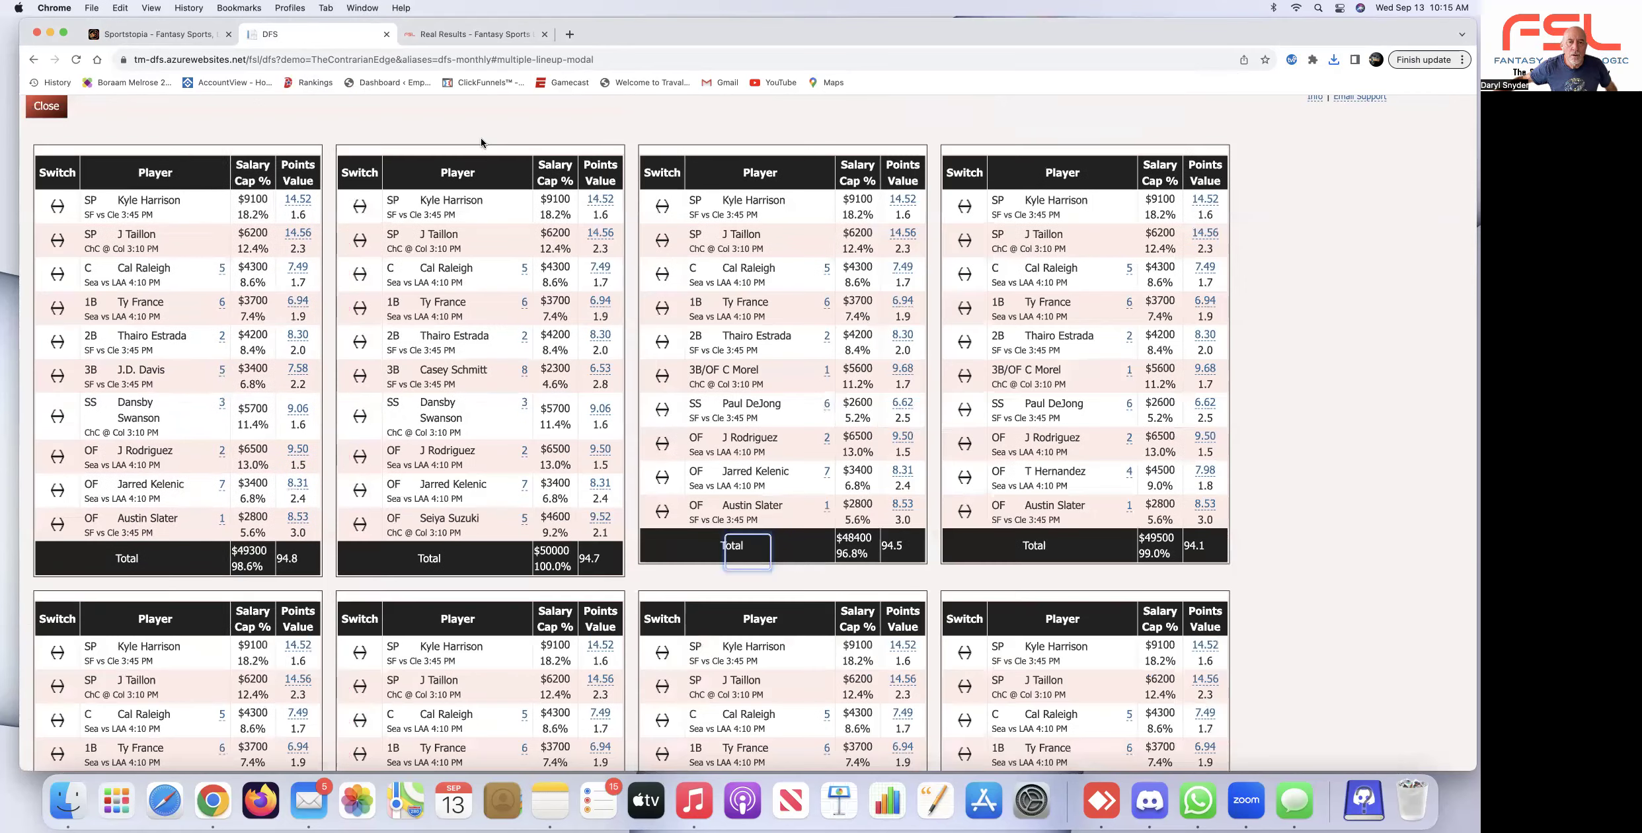
{"action": "scroll", "coordinate": [527, 215], "scroll_direction": "down", "scroll_amount": 1}
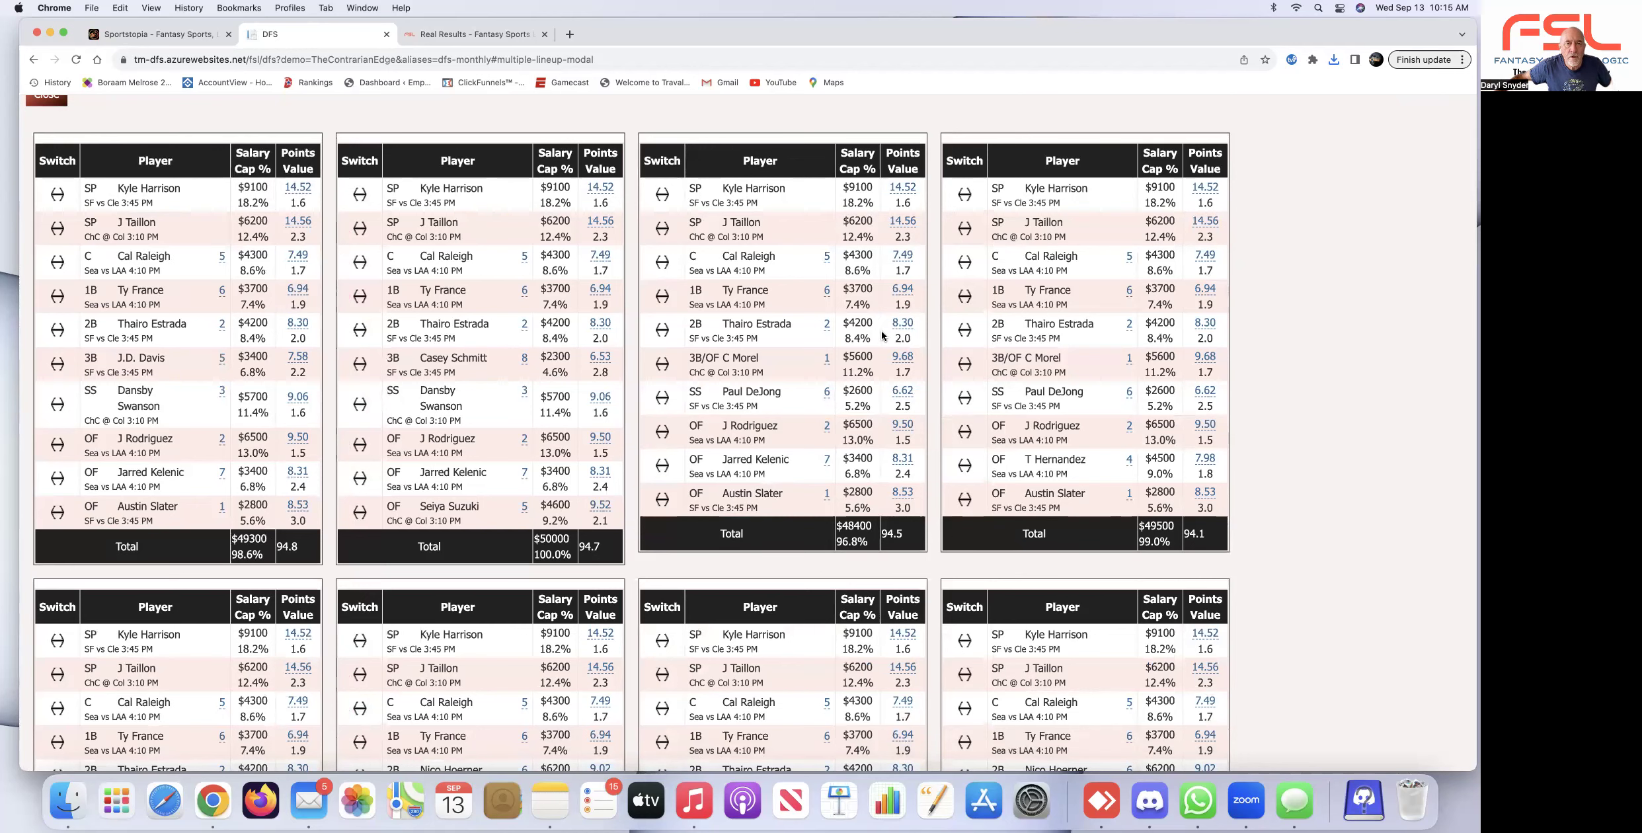
{"action": "scroll", "coordinate": [881, 335], "scroll_direction": "down", "scroll_amount": 2}
{"action": "scroll", "coordinate": [882, 332], "scroll_direction": "down", "scroll_amount": 5}
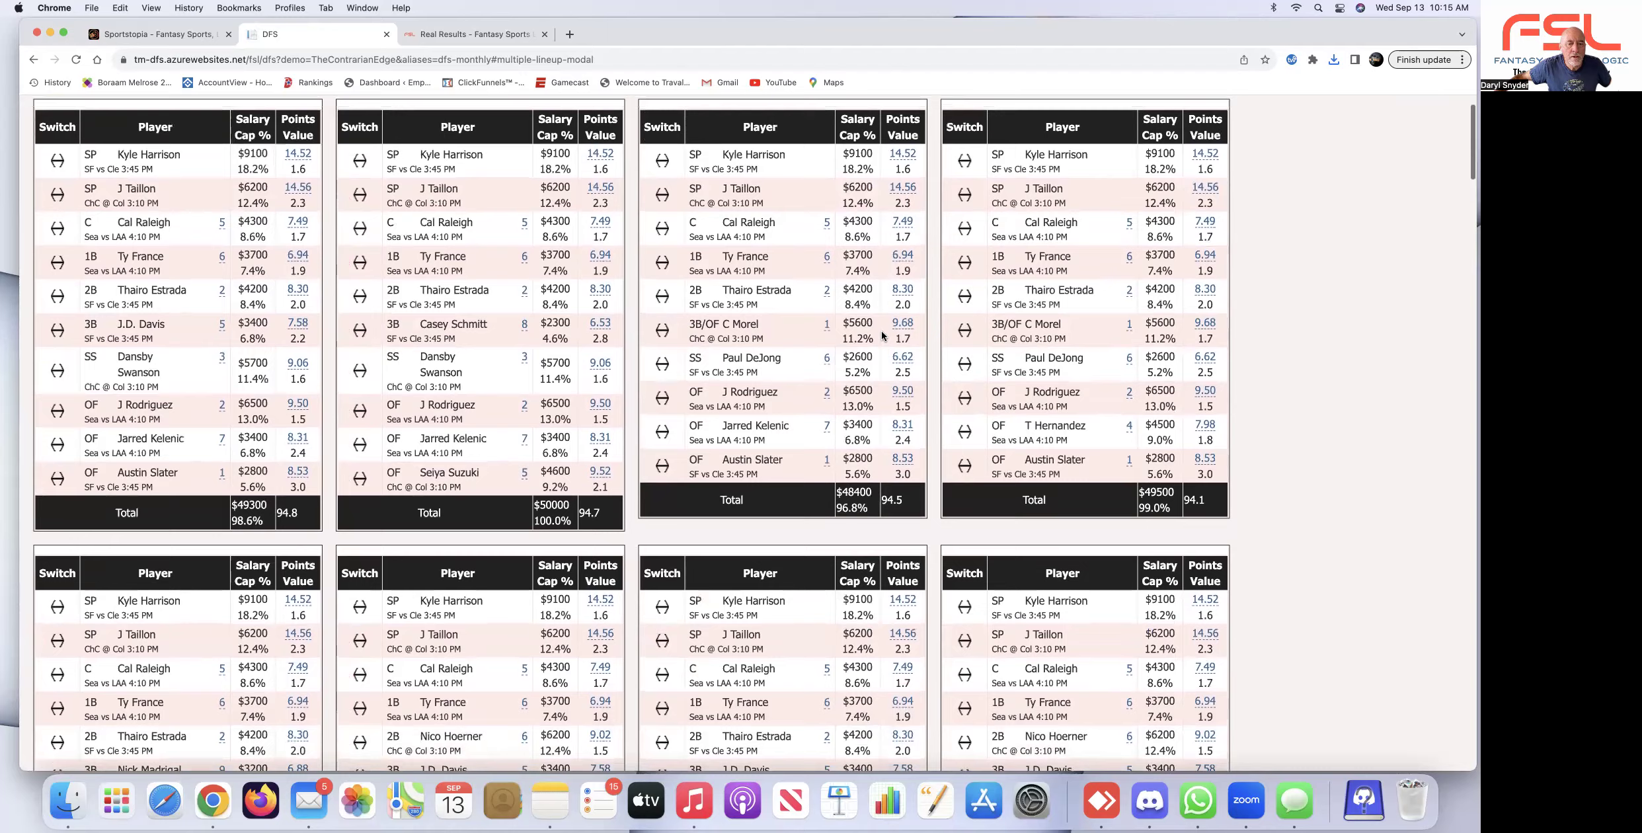
{"action": "scroll", "coordinate": [881, 331], "scroll_direction": "up", "scroll_amount": 6}
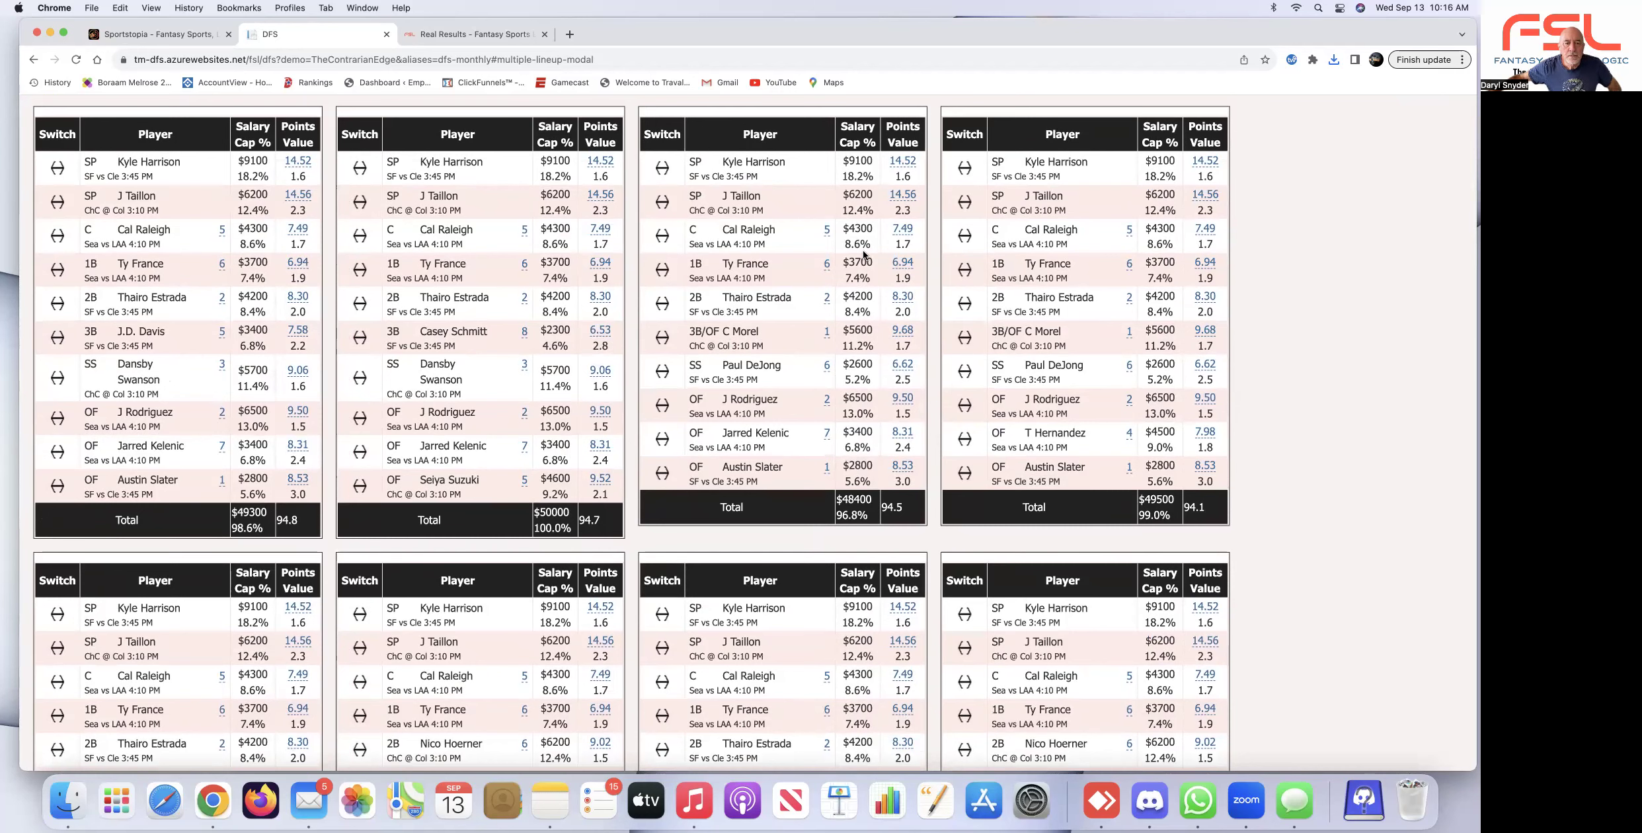
{"action": "scroll", "coordinate": [869, 273], "scroll_direction": "down", "scroll_amount": 3}
{"action": "scroll", "coordinate": [868, 273], "scroll_direction": "down", "scroll_amount": 12}
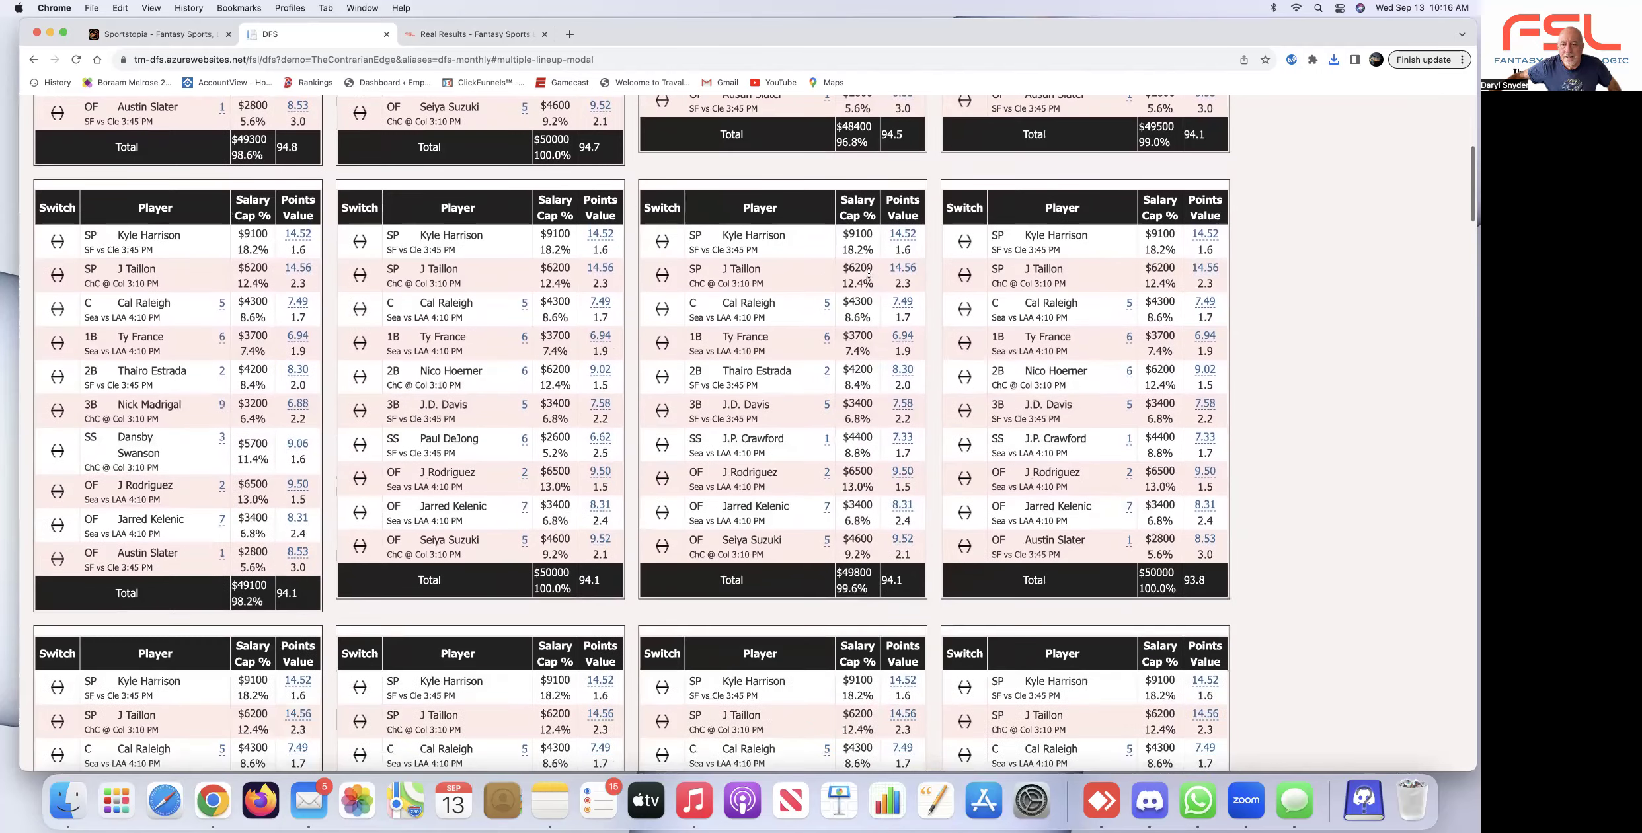
{"action": "scroll", "coordinate": [869, 276], "scroll_direction": "up", "scroll_amount": 15}
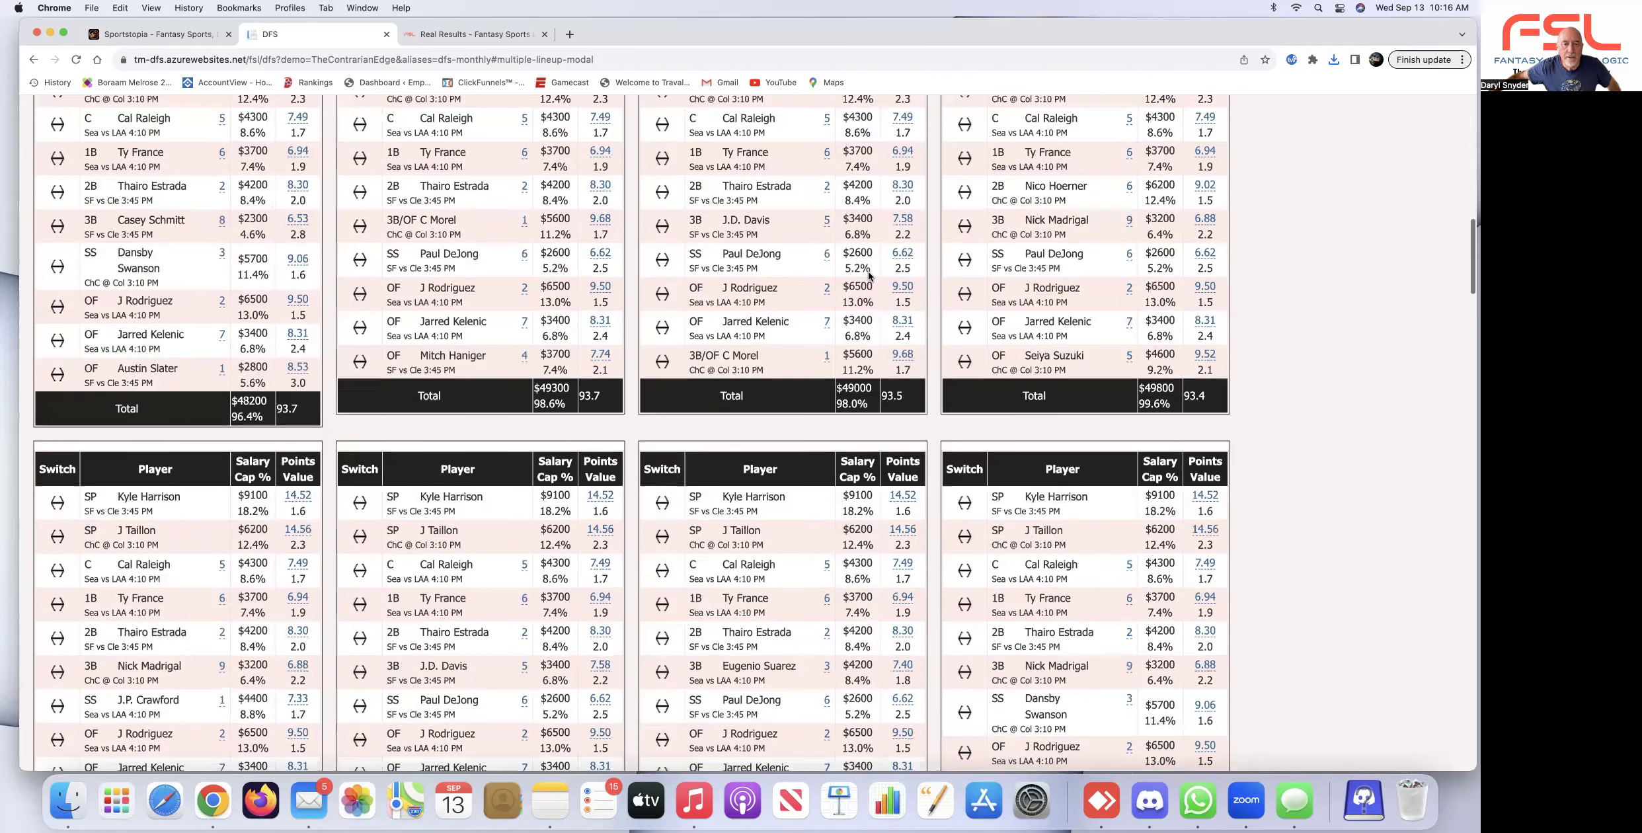
{"action": "scroll", "coordinate": [1471, 292], "scroll_direction": "down", "scroll_amount": 1}
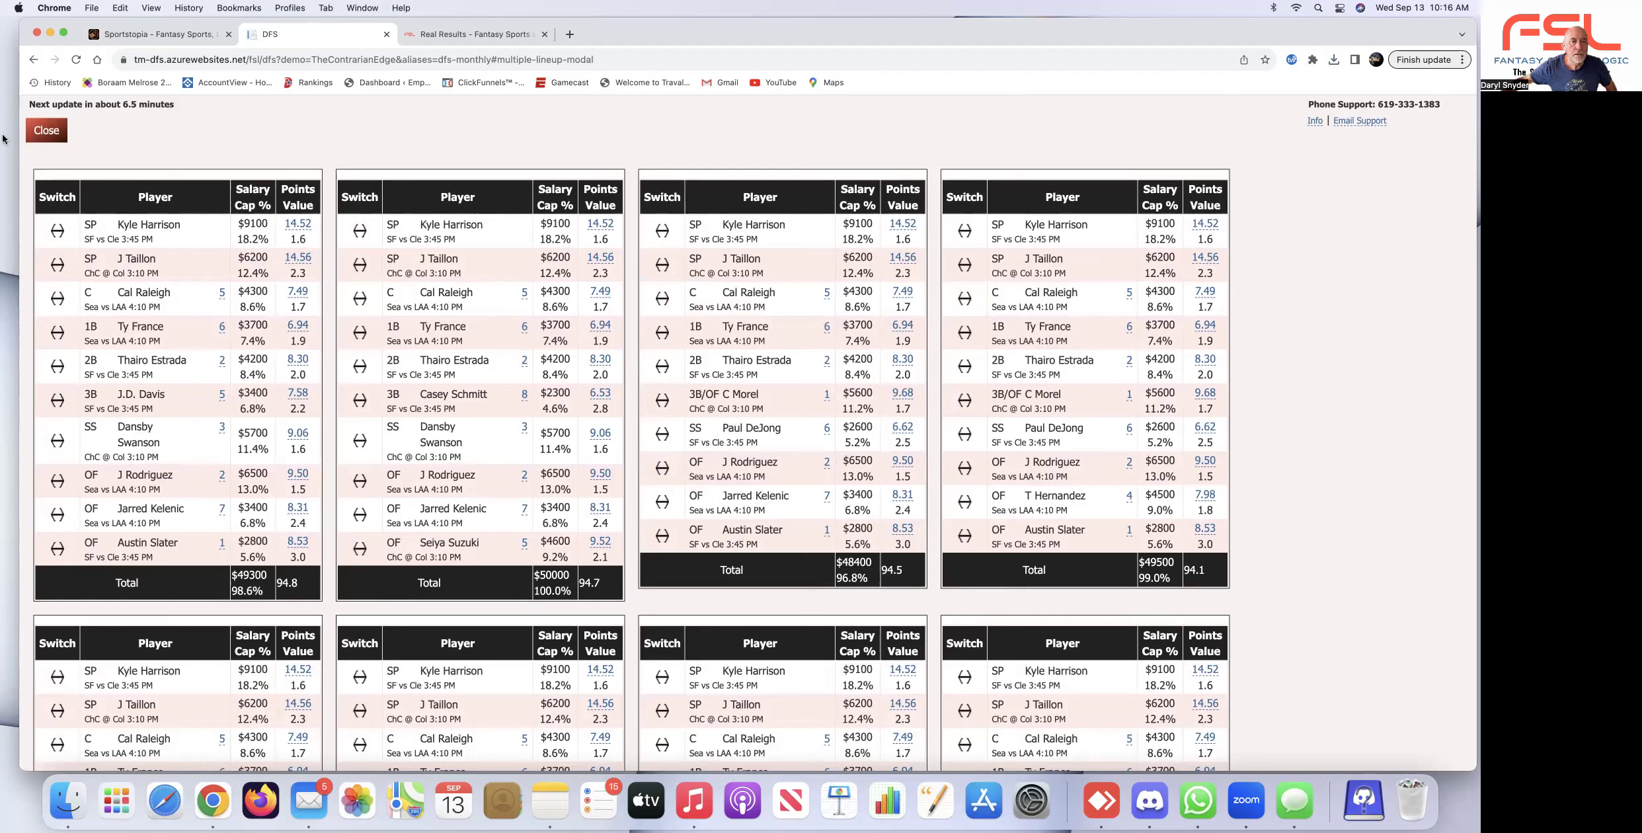
Open the Fantasy Sports Logic home page and look through its optimizer features, partner promotions and contest winnings.
{"action": "left_click", "coordinate": [465, 32]}
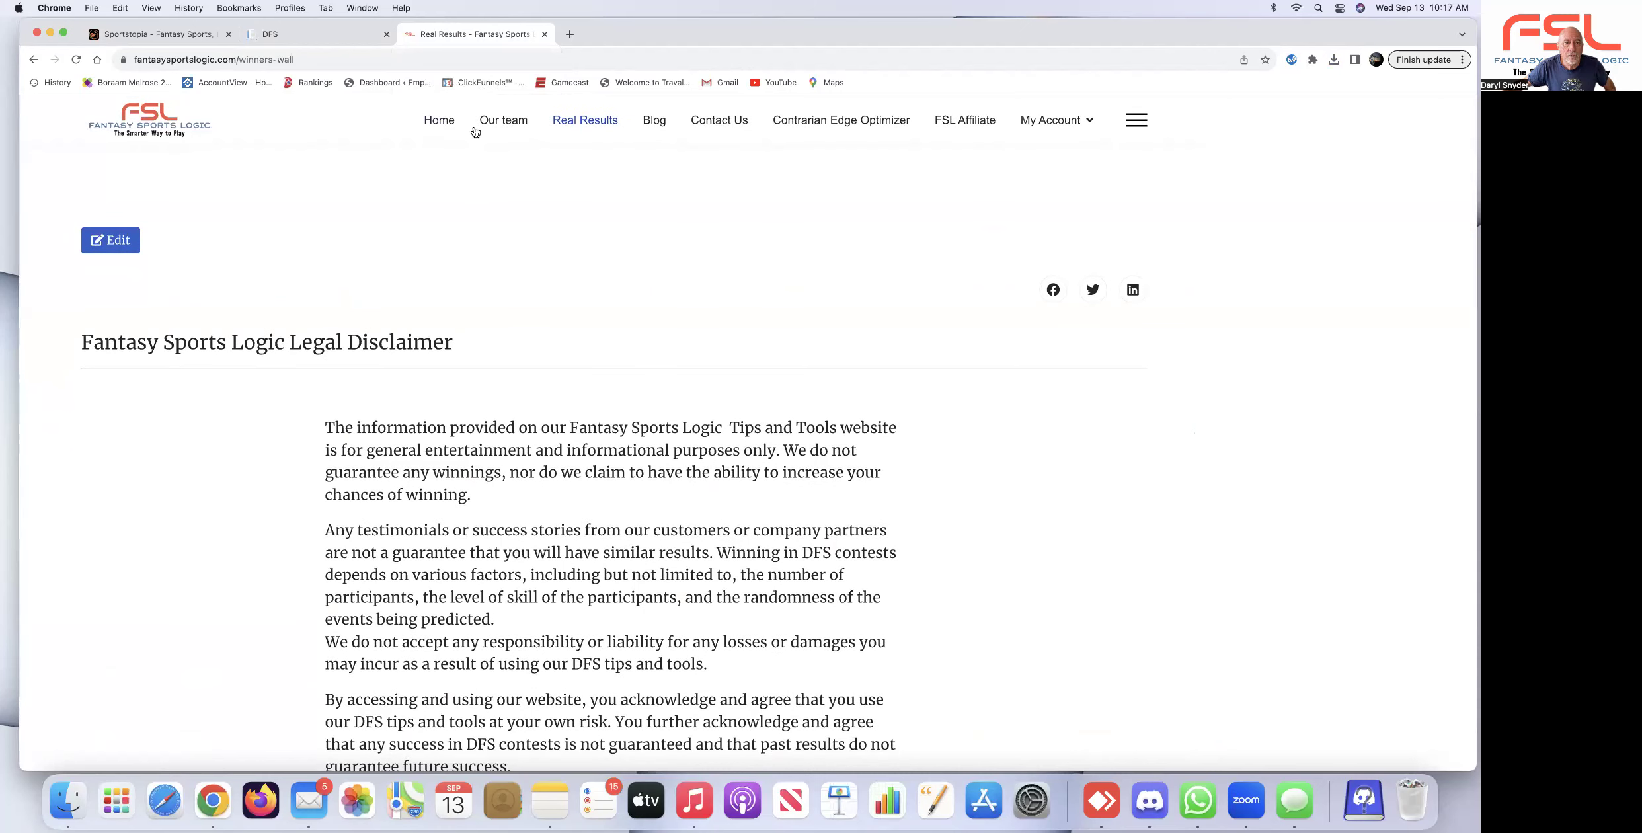
{"action": "left_click", "coordinate": [444, 121]}
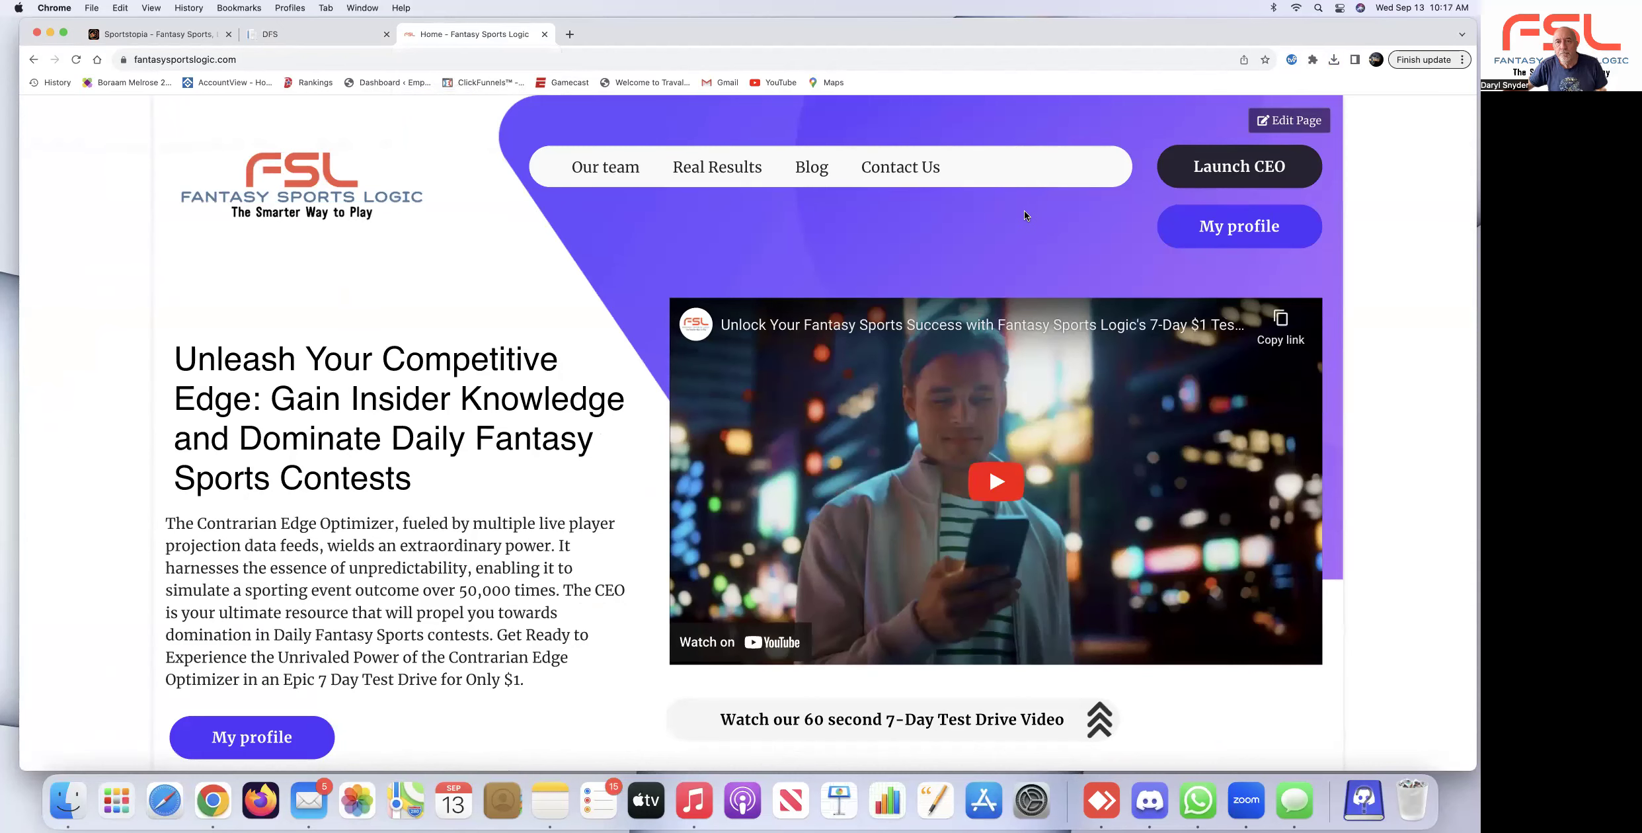
{"action": "scroll", "coordinate": [1024, 216], "scroll_direction": "down", "scroll_amount": 5}
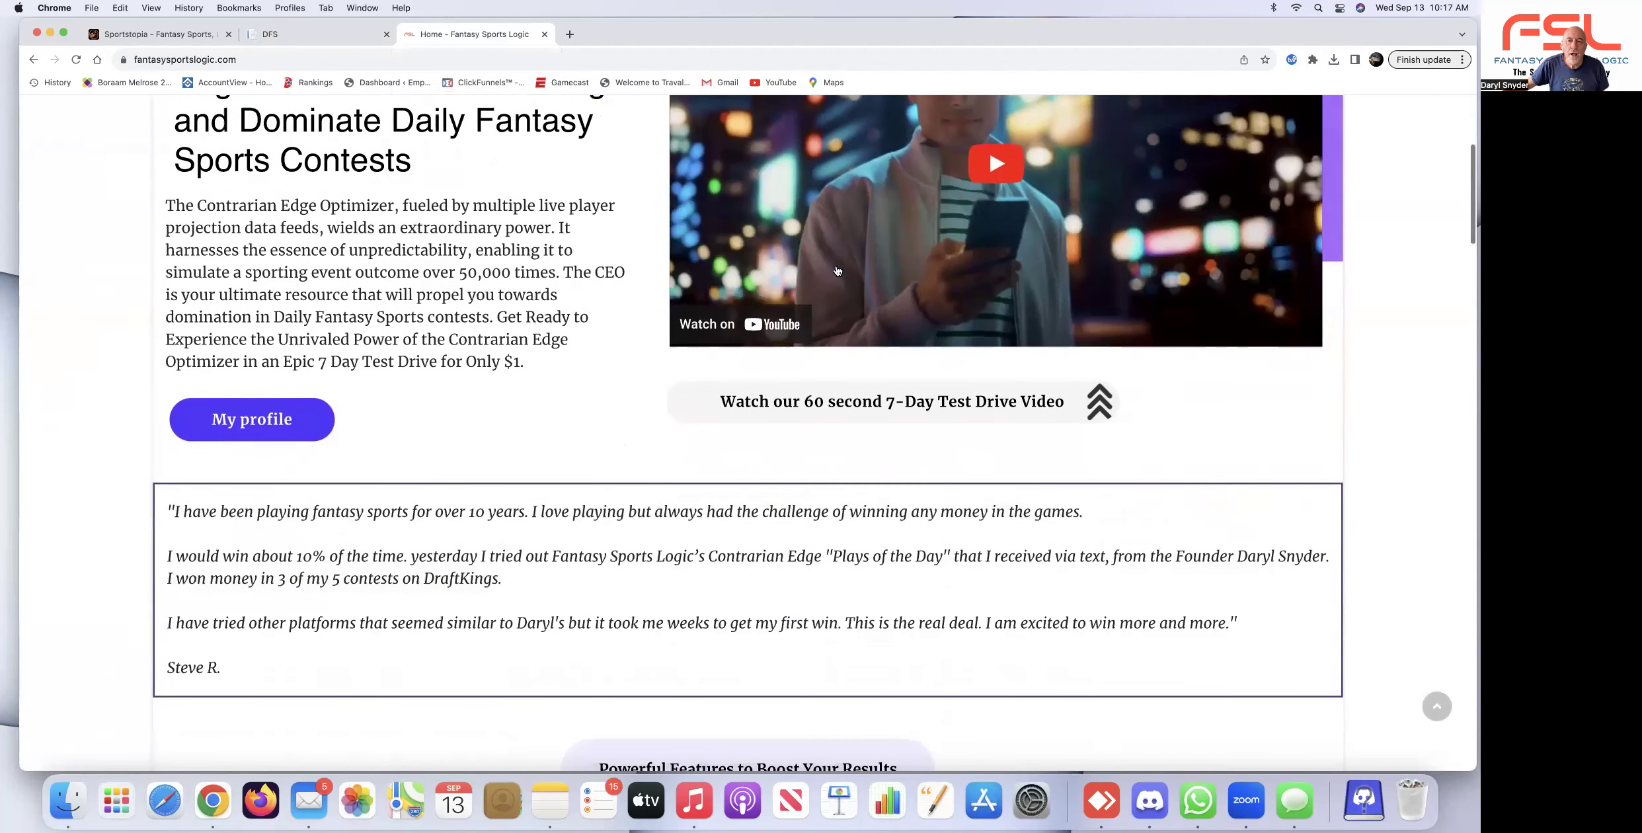
{"action": "scroll", "coordinate": [794, 258], "scroll_direction": "down", "scroll_amount": 3}
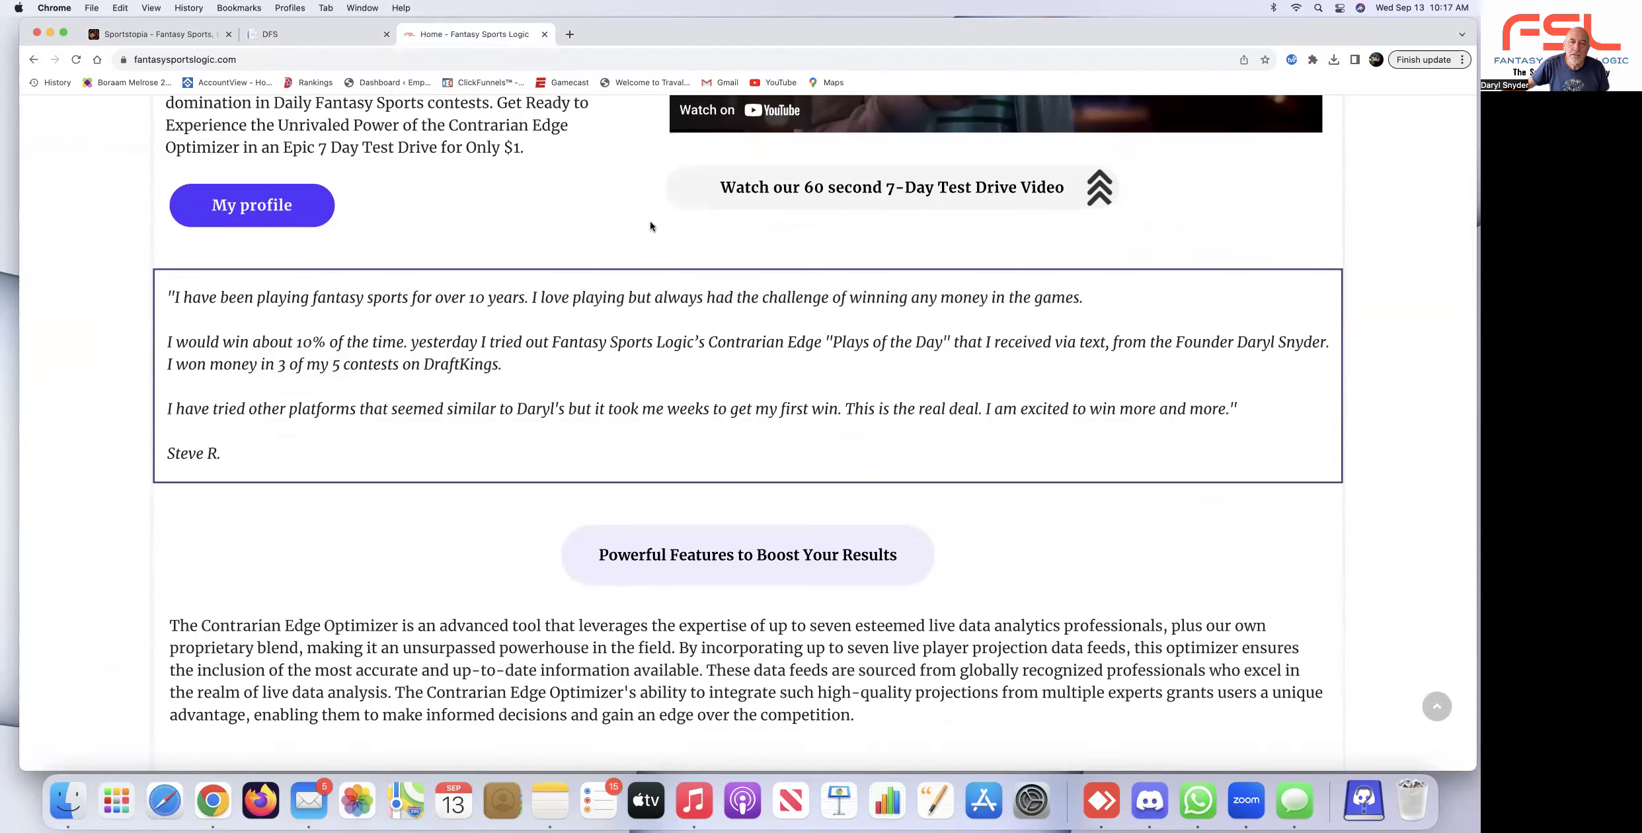
{"action": "scroll", "coordinate": [651, 226], "scroll_direction": "down", "scroll_amount": 8}
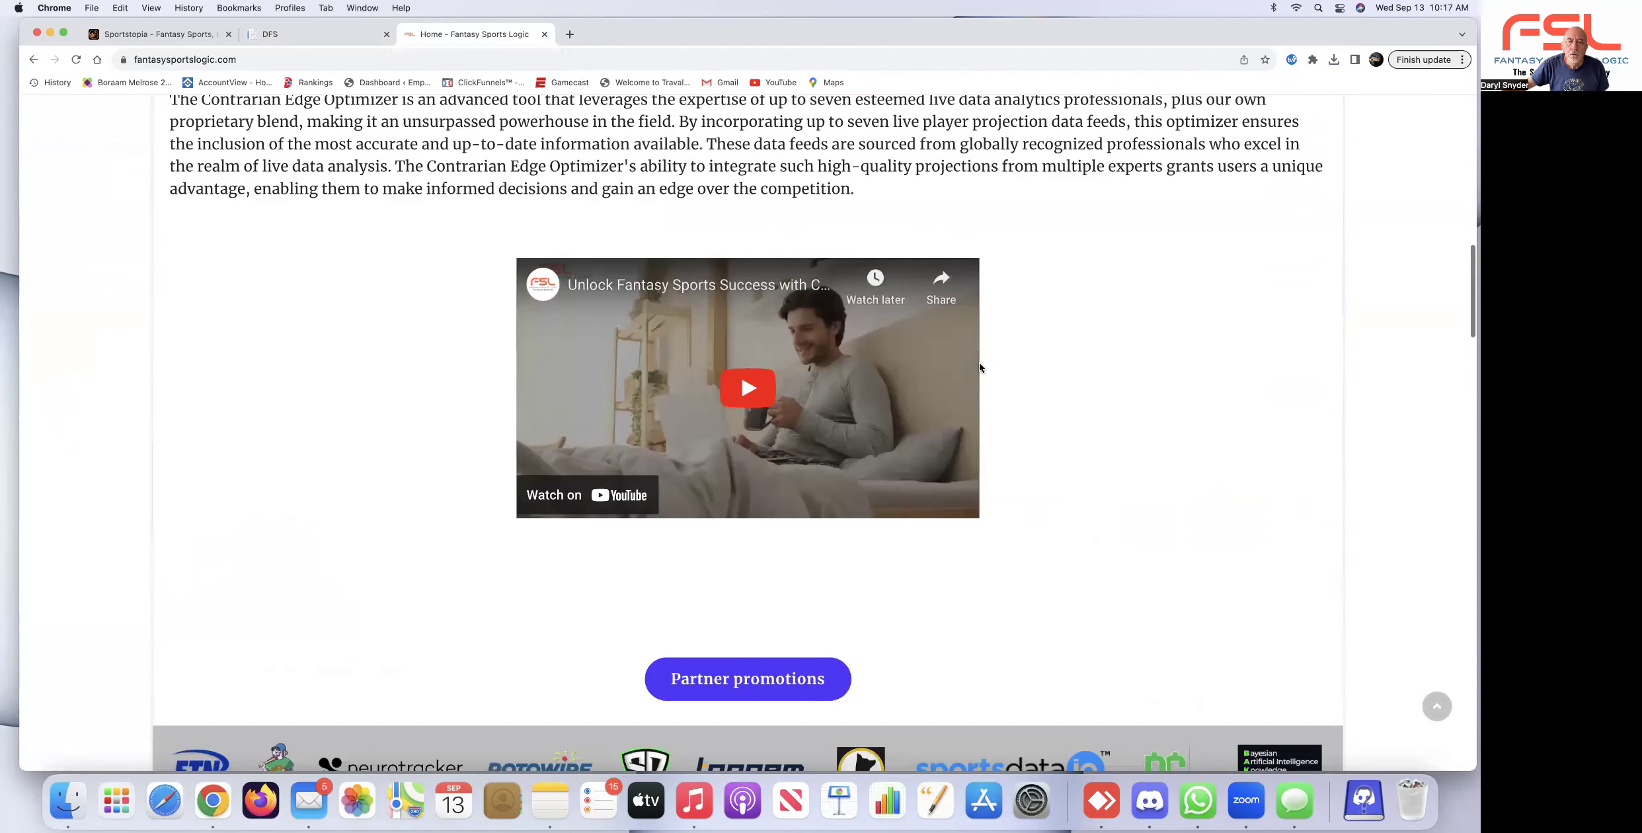
{"action": "scroll", "coordinate": [1188, 379], "scroll_direction": "down", "scroll_amount": 10}
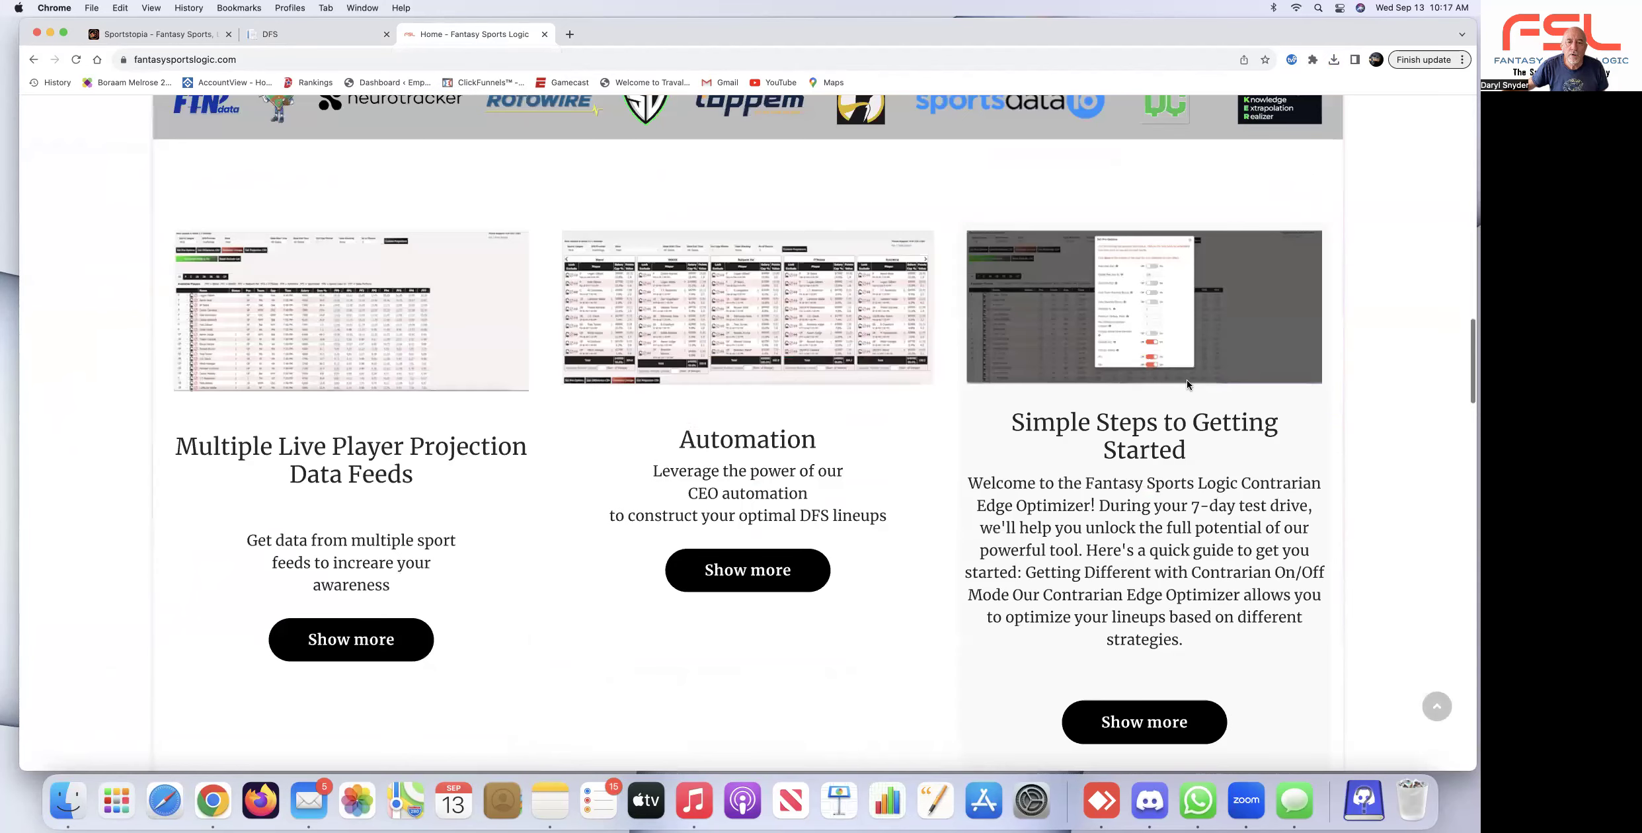
{"action": "scroll", "coordinate": [1187, 379], "scroll_direction": "down", "scroll_amount": 10}
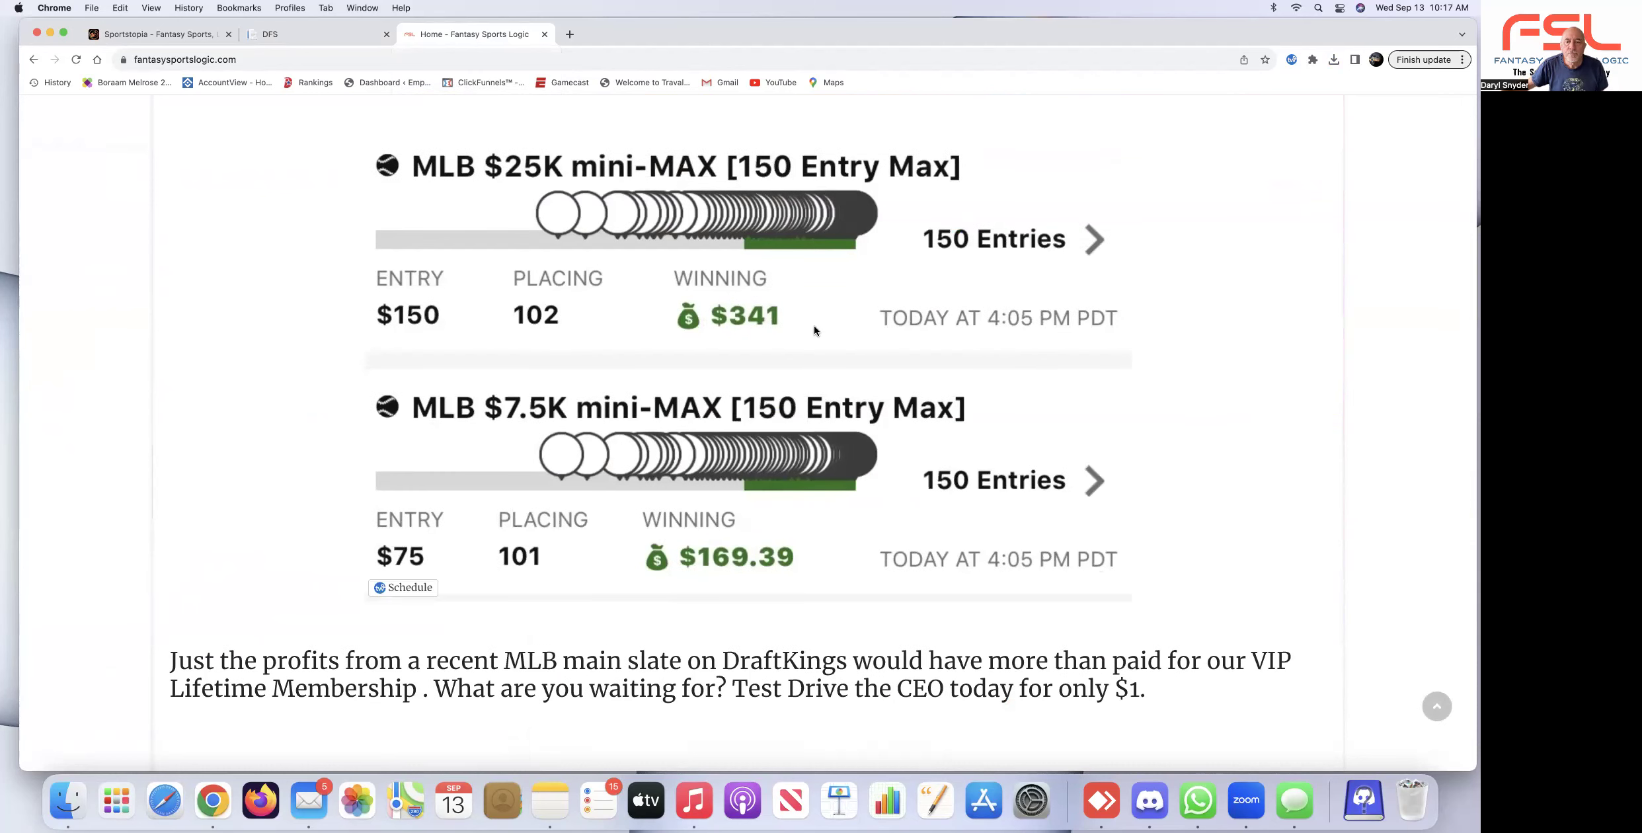
{"action": "scroll", "coordinate": [814, 326], "scroll_direction": "up", "scroll_amount": 4}
{"action": "scroll", "coordinate": [813, 330], "scroll_direction": "up", "scroll_amount": 20}
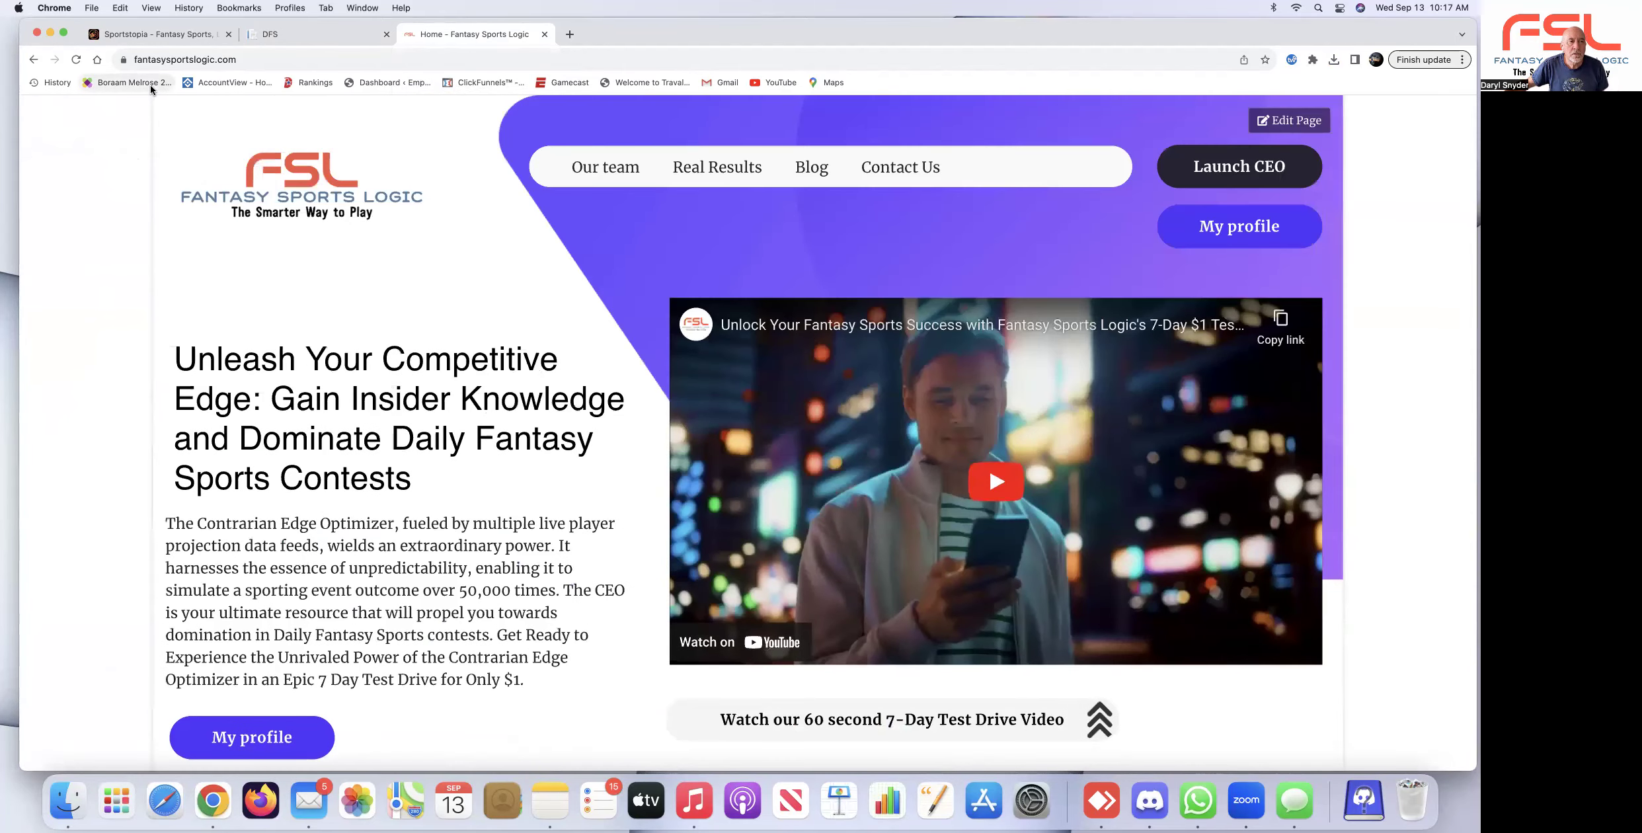
Switch to the Sportstopia site and look over its home page banner and trending stories.
{"action": "left_click", "coordinate": [134, 35]}
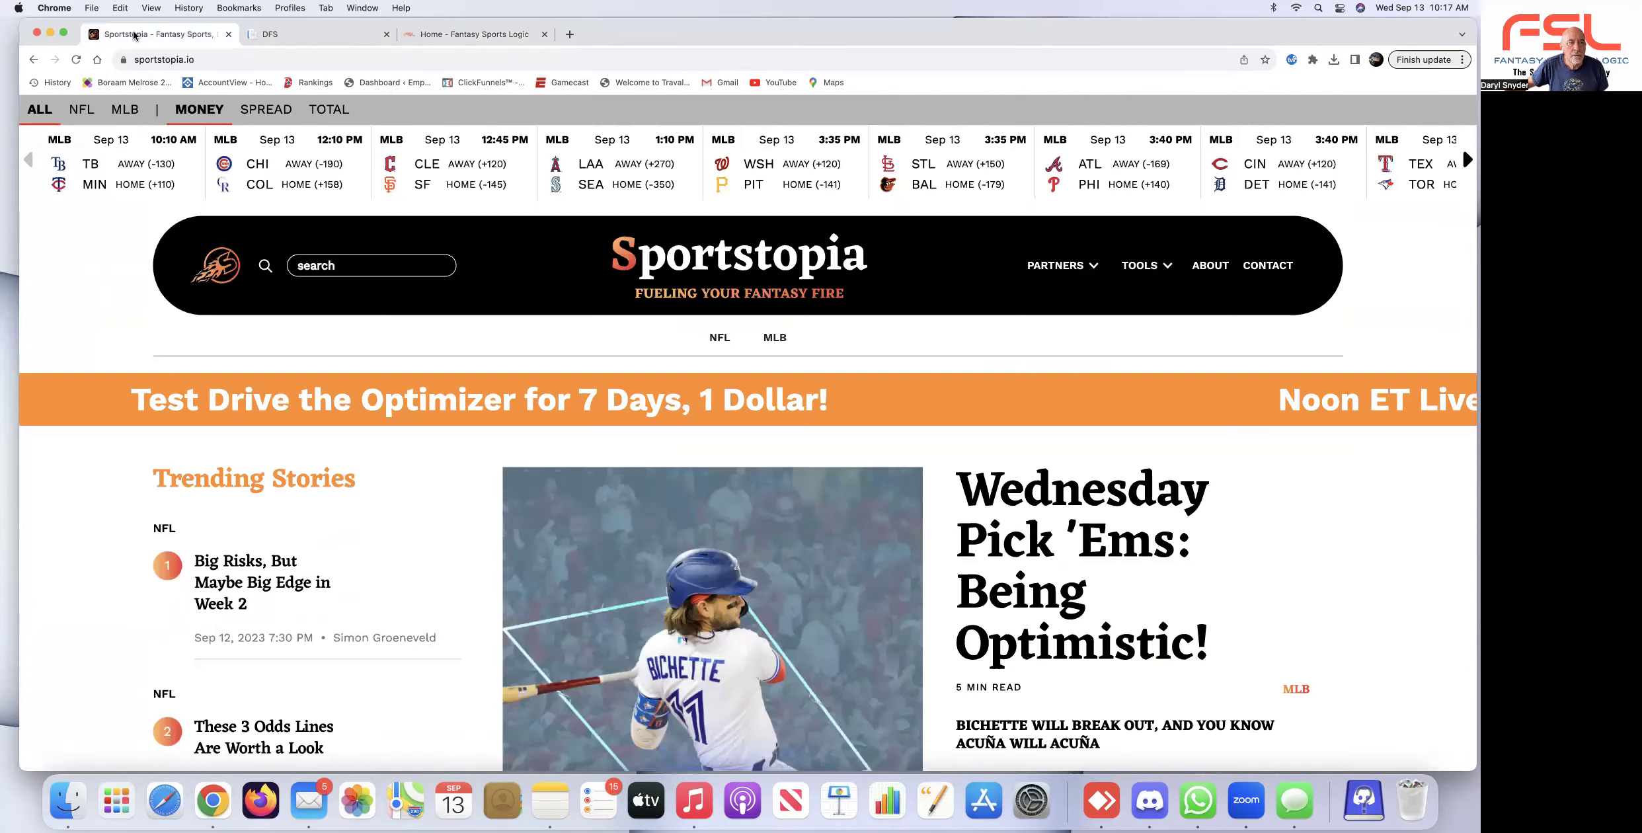
{"action": "scroll", "coordinate": [731, 379], "scroll_direction": "down", "scroll_amount": 3}
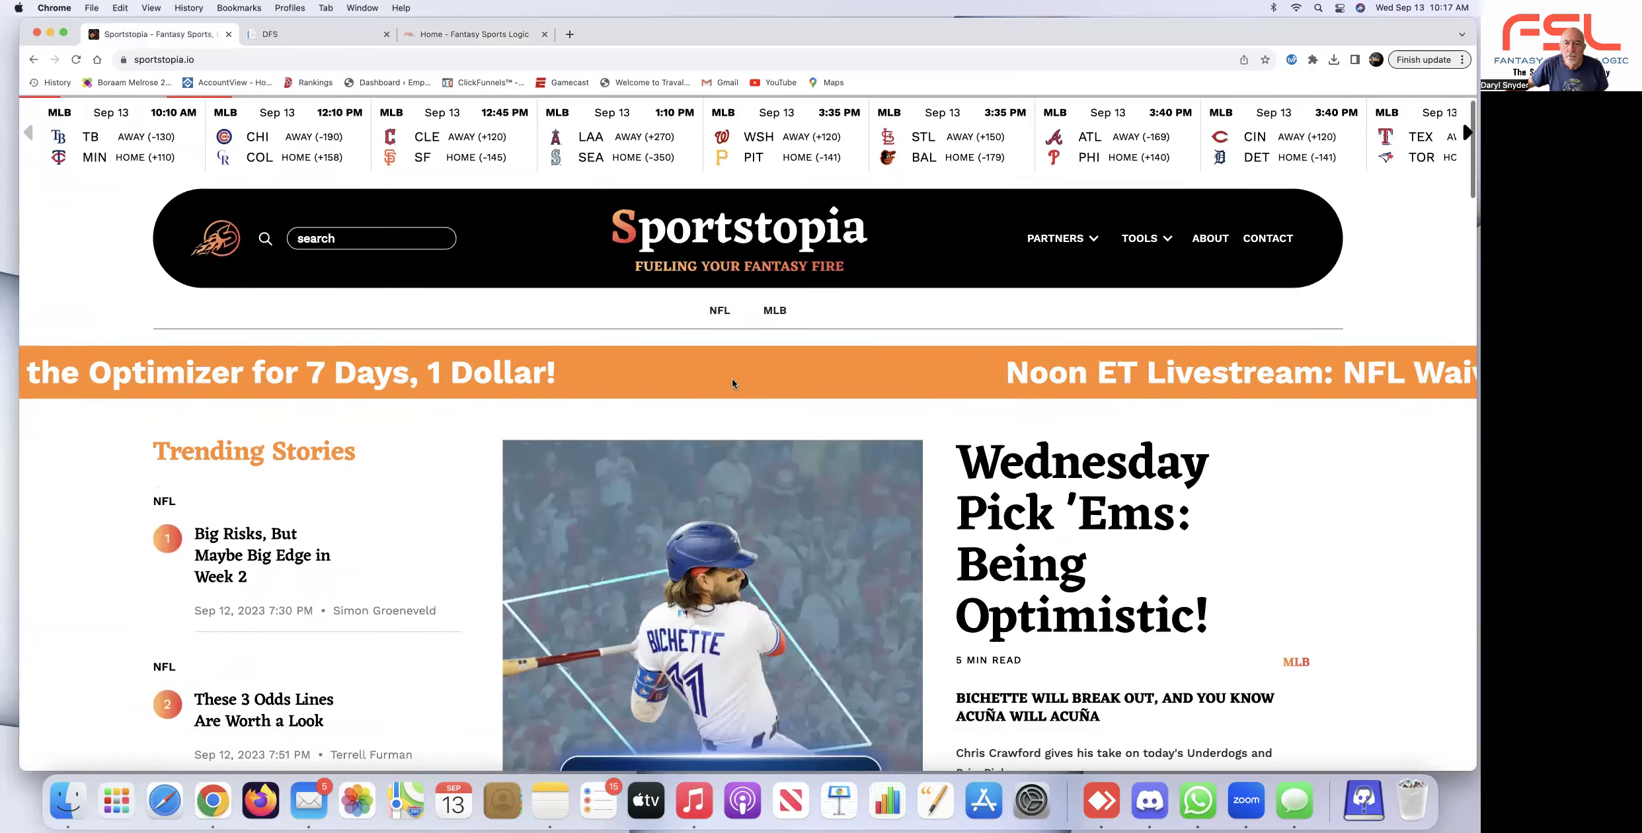
{"action": "scroll", "coordinate": [769, 451], "scroll_direction": "down", "scroll_amount": 2}
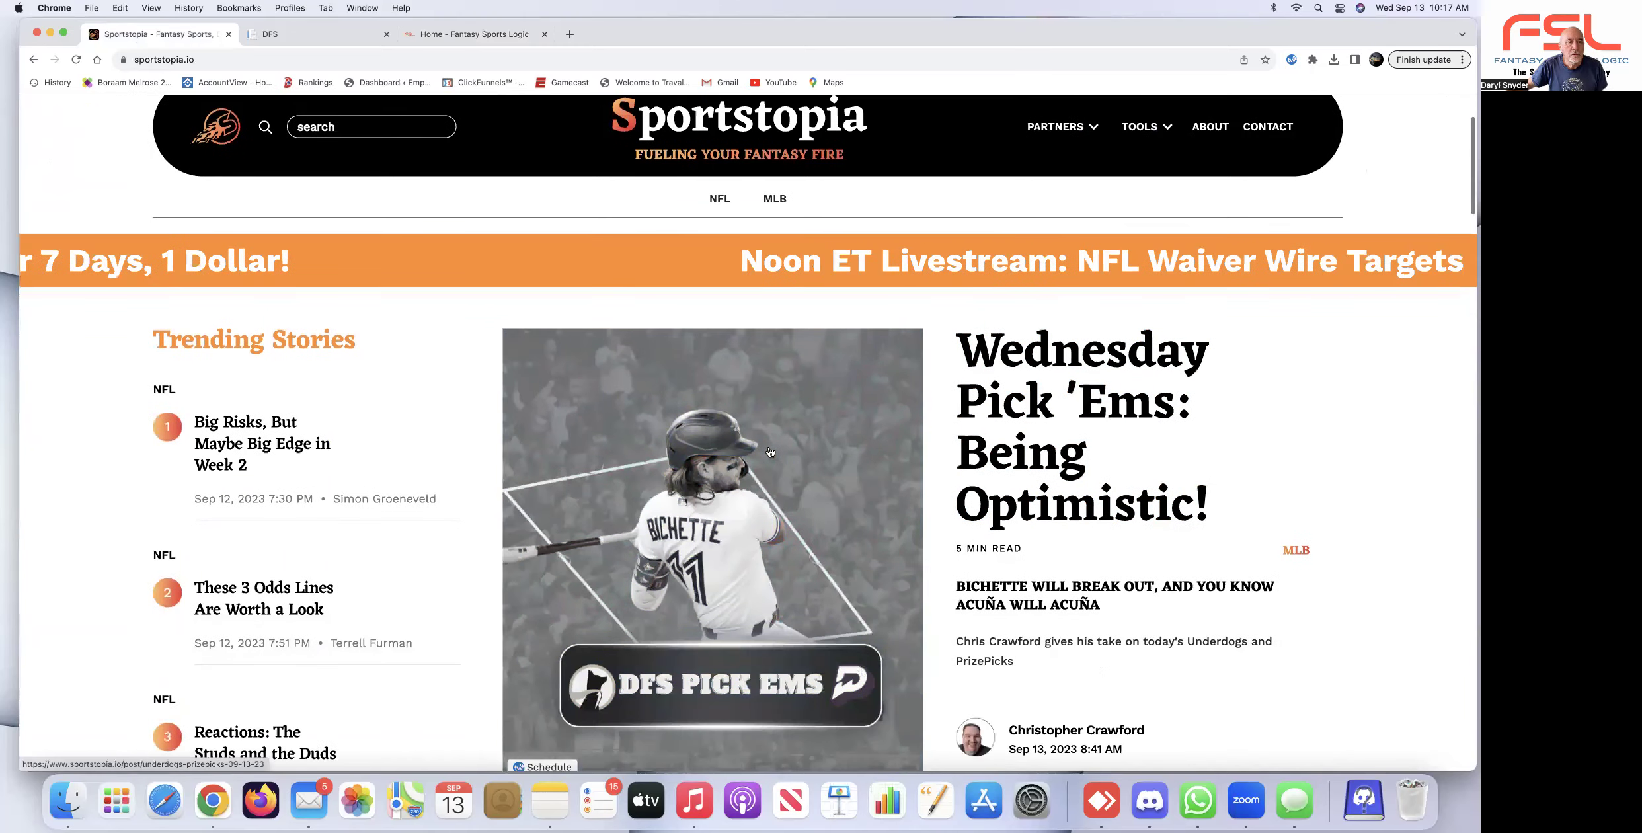
{"action": "scroll", "coordinate": [770, 451], "scroll_direction": "up", "scroll_amount": 5}
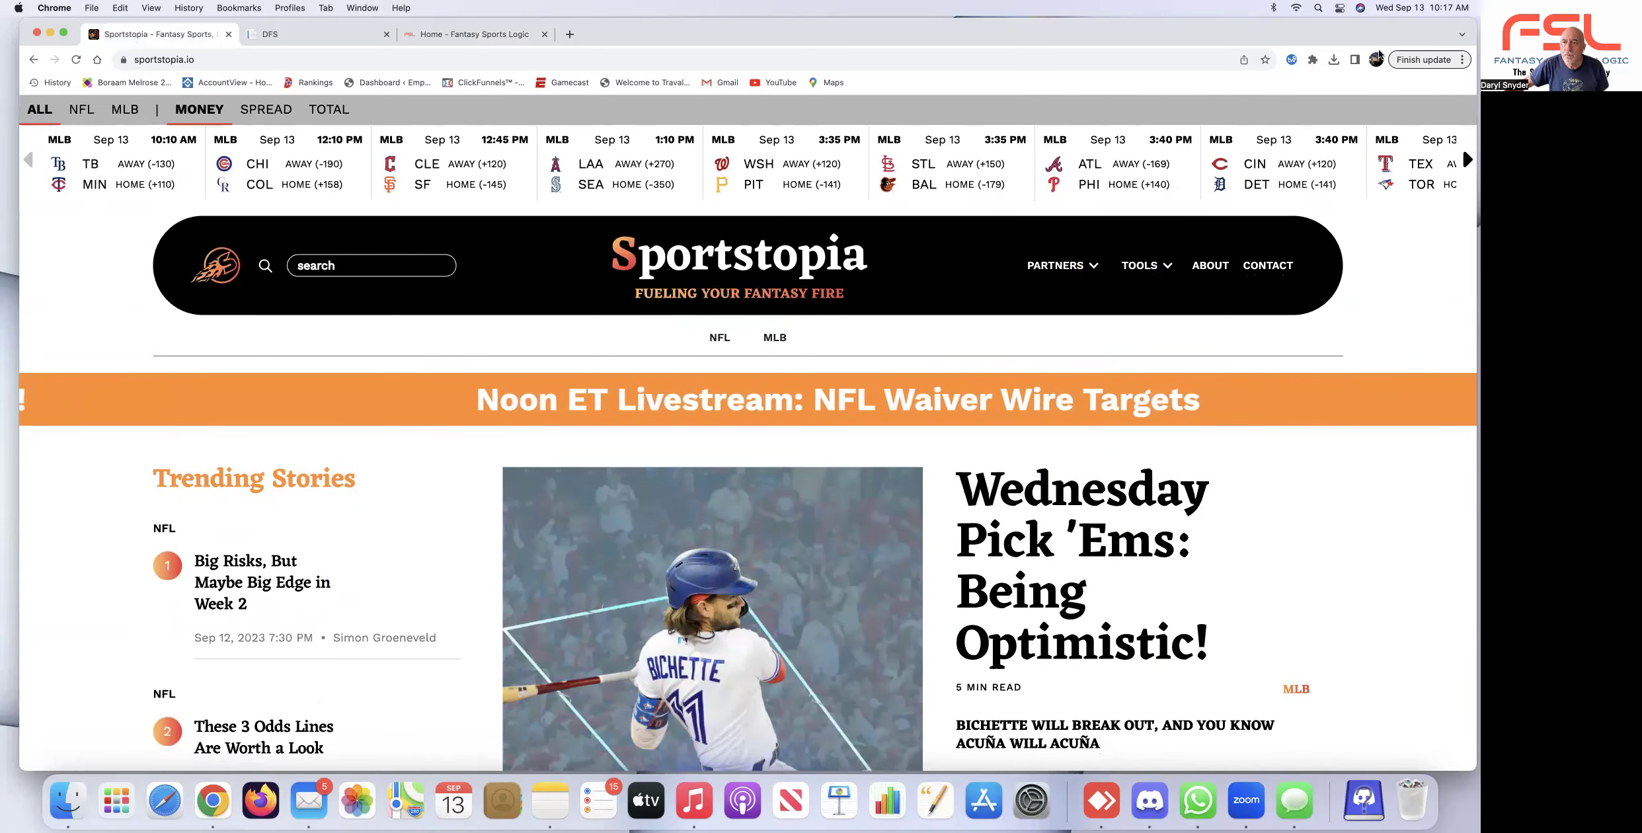